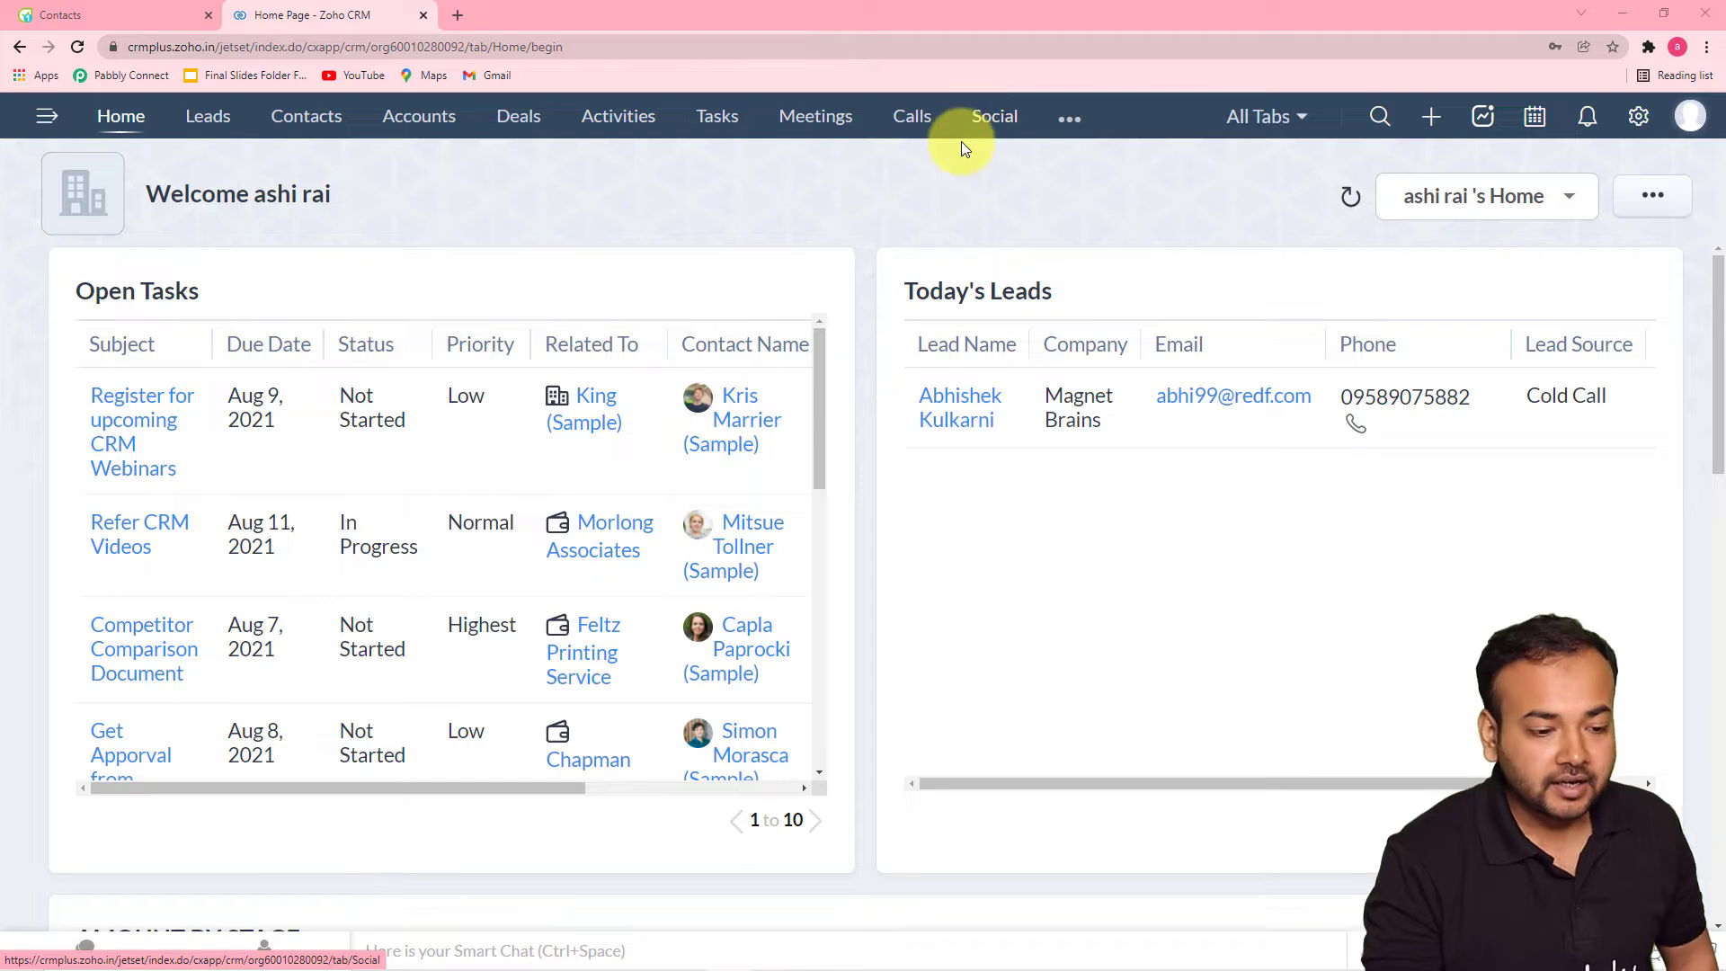
Review Zoho CRM's available modules and the Leads list, and switch to Flowlu to view its existing contacts
left_click(1066, 124)
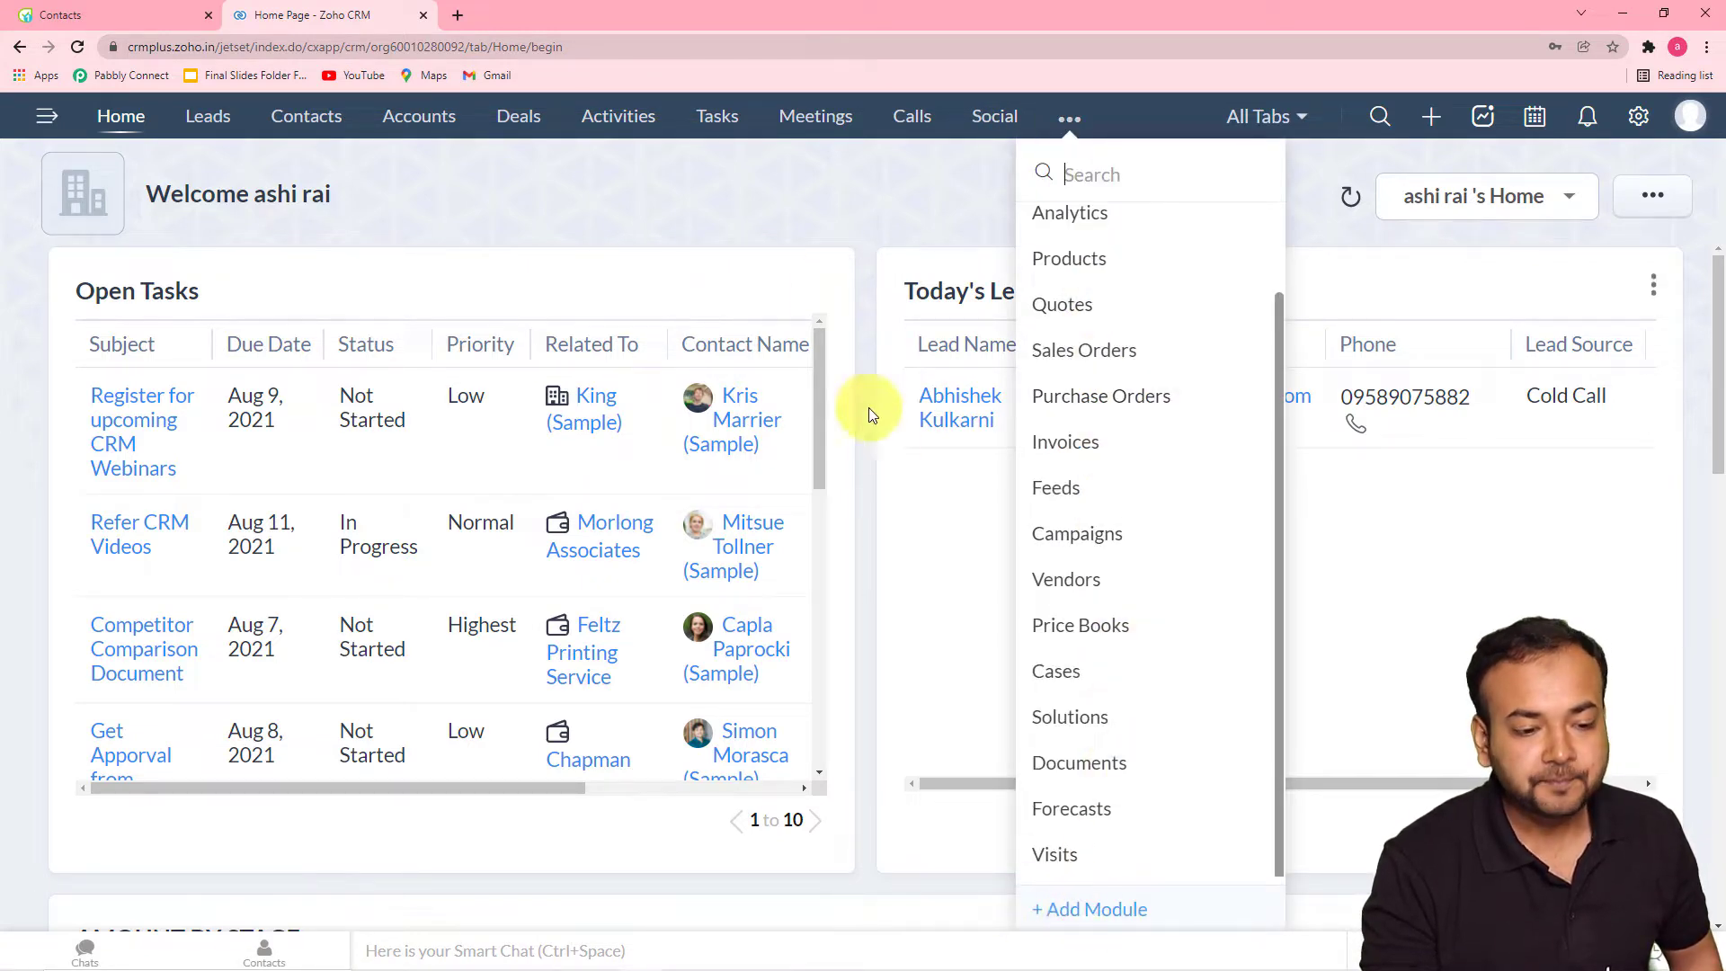
left_click(810, 224)
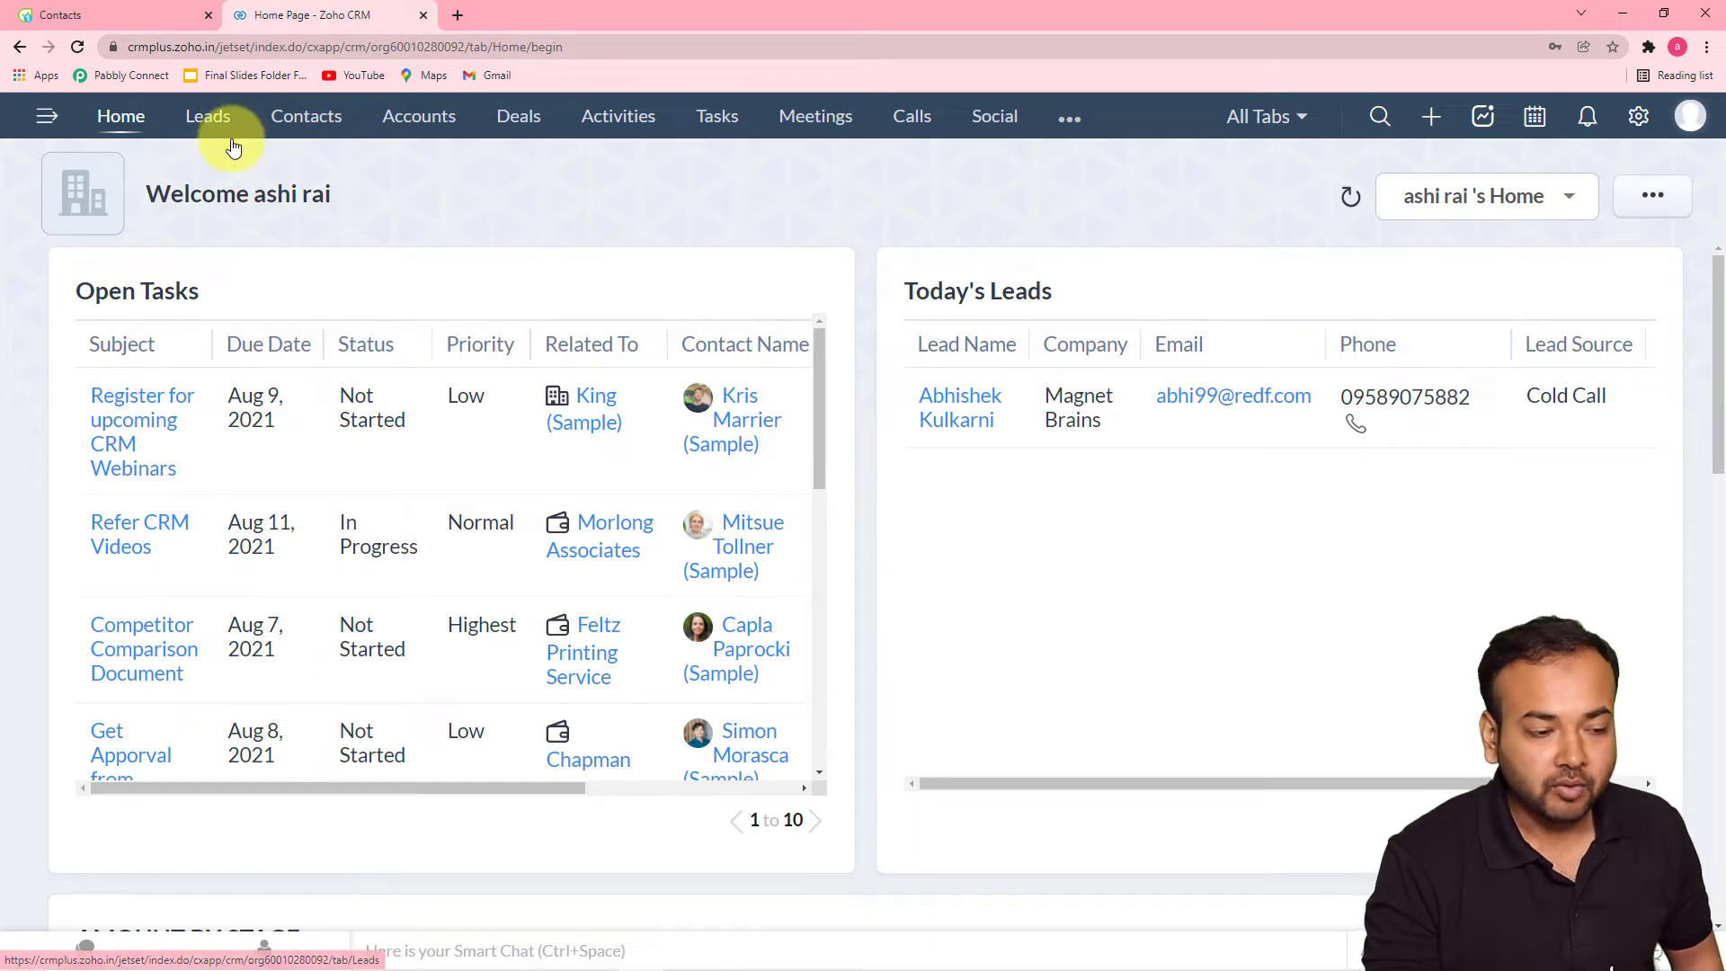
left_click(203, 130)
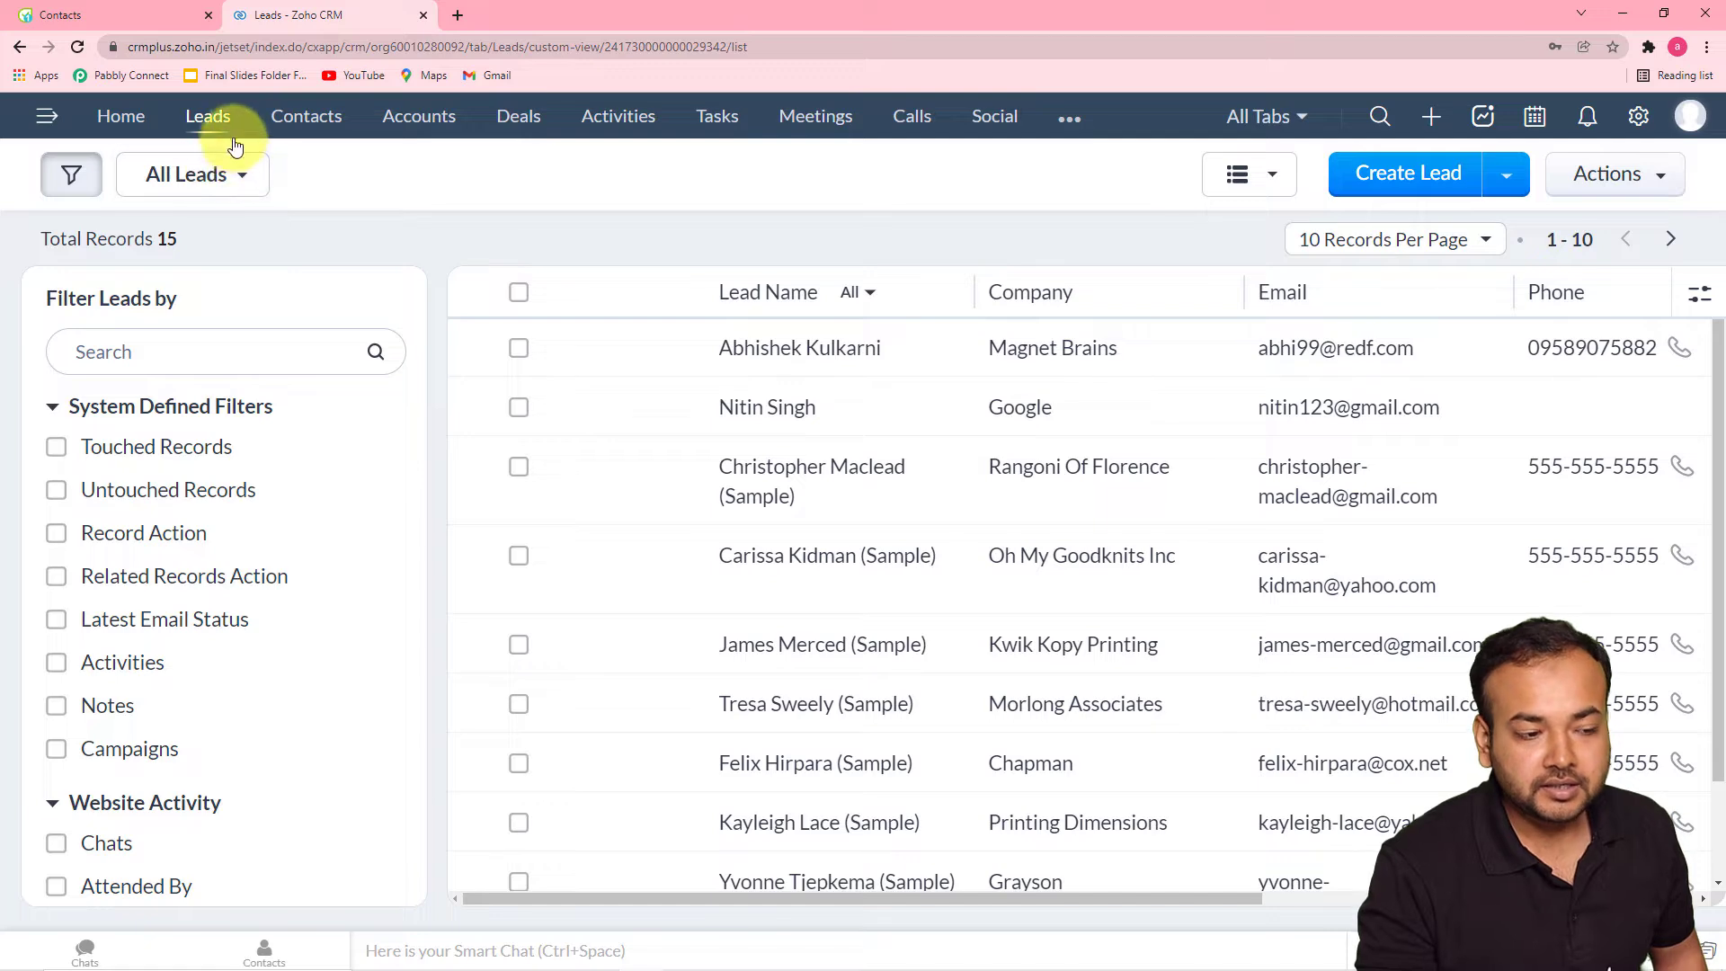
mouse_move(261, 166)
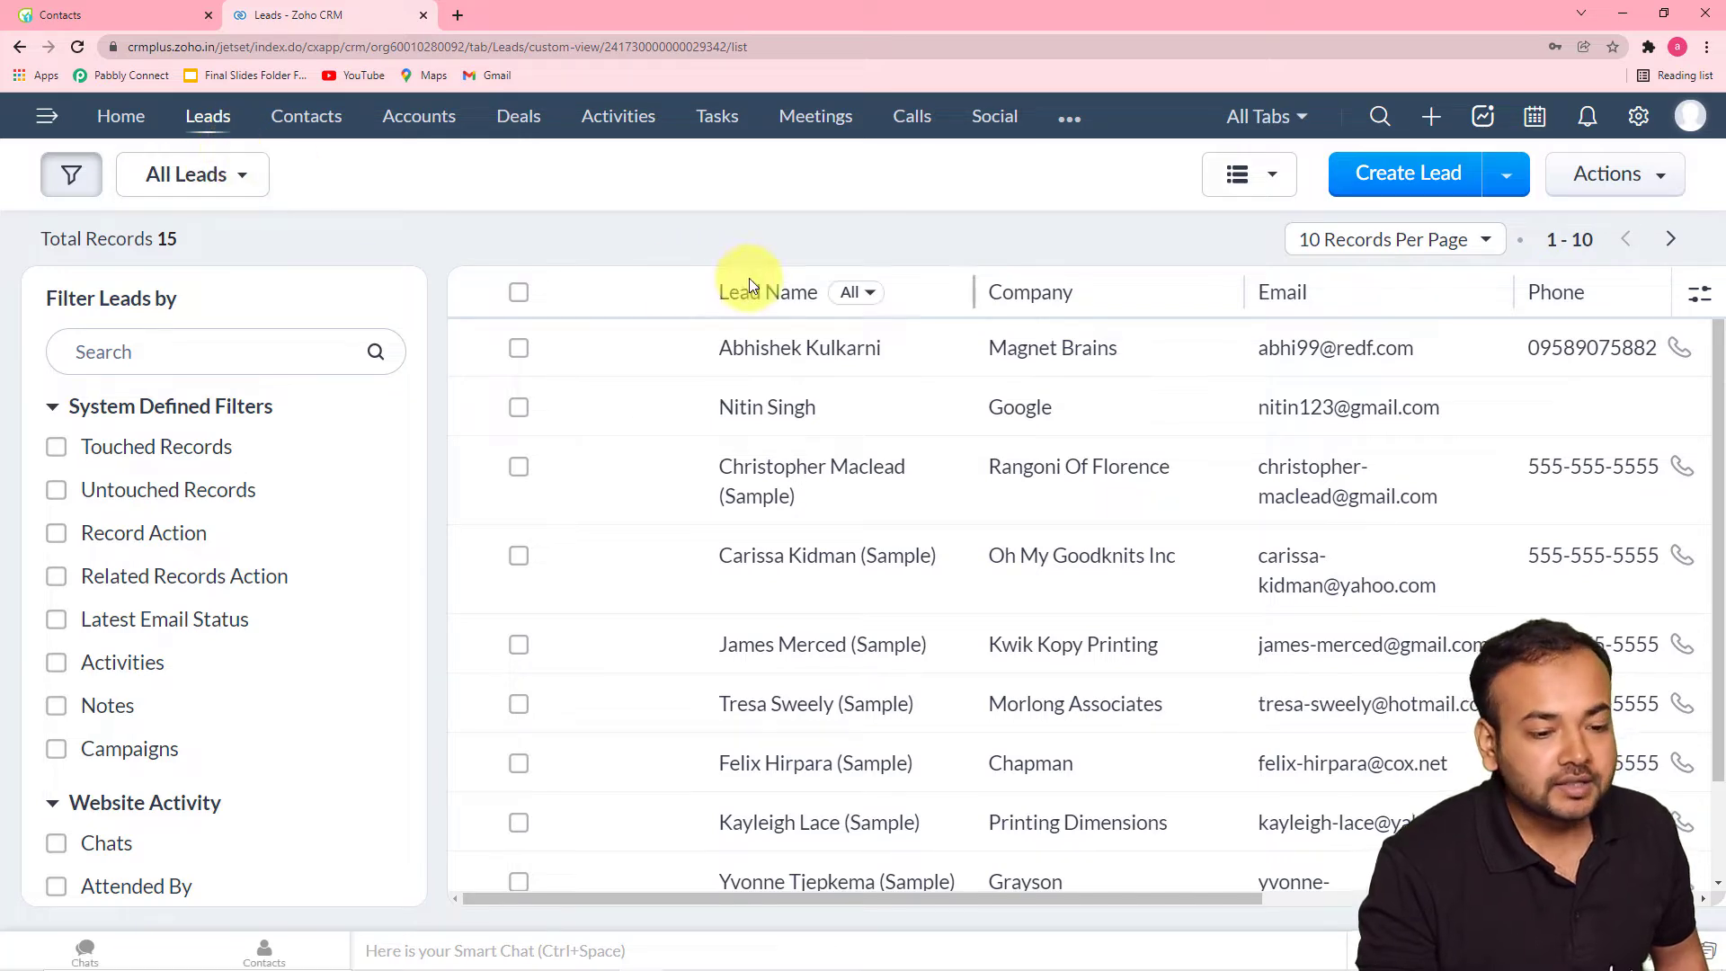
left_click(84, 10)
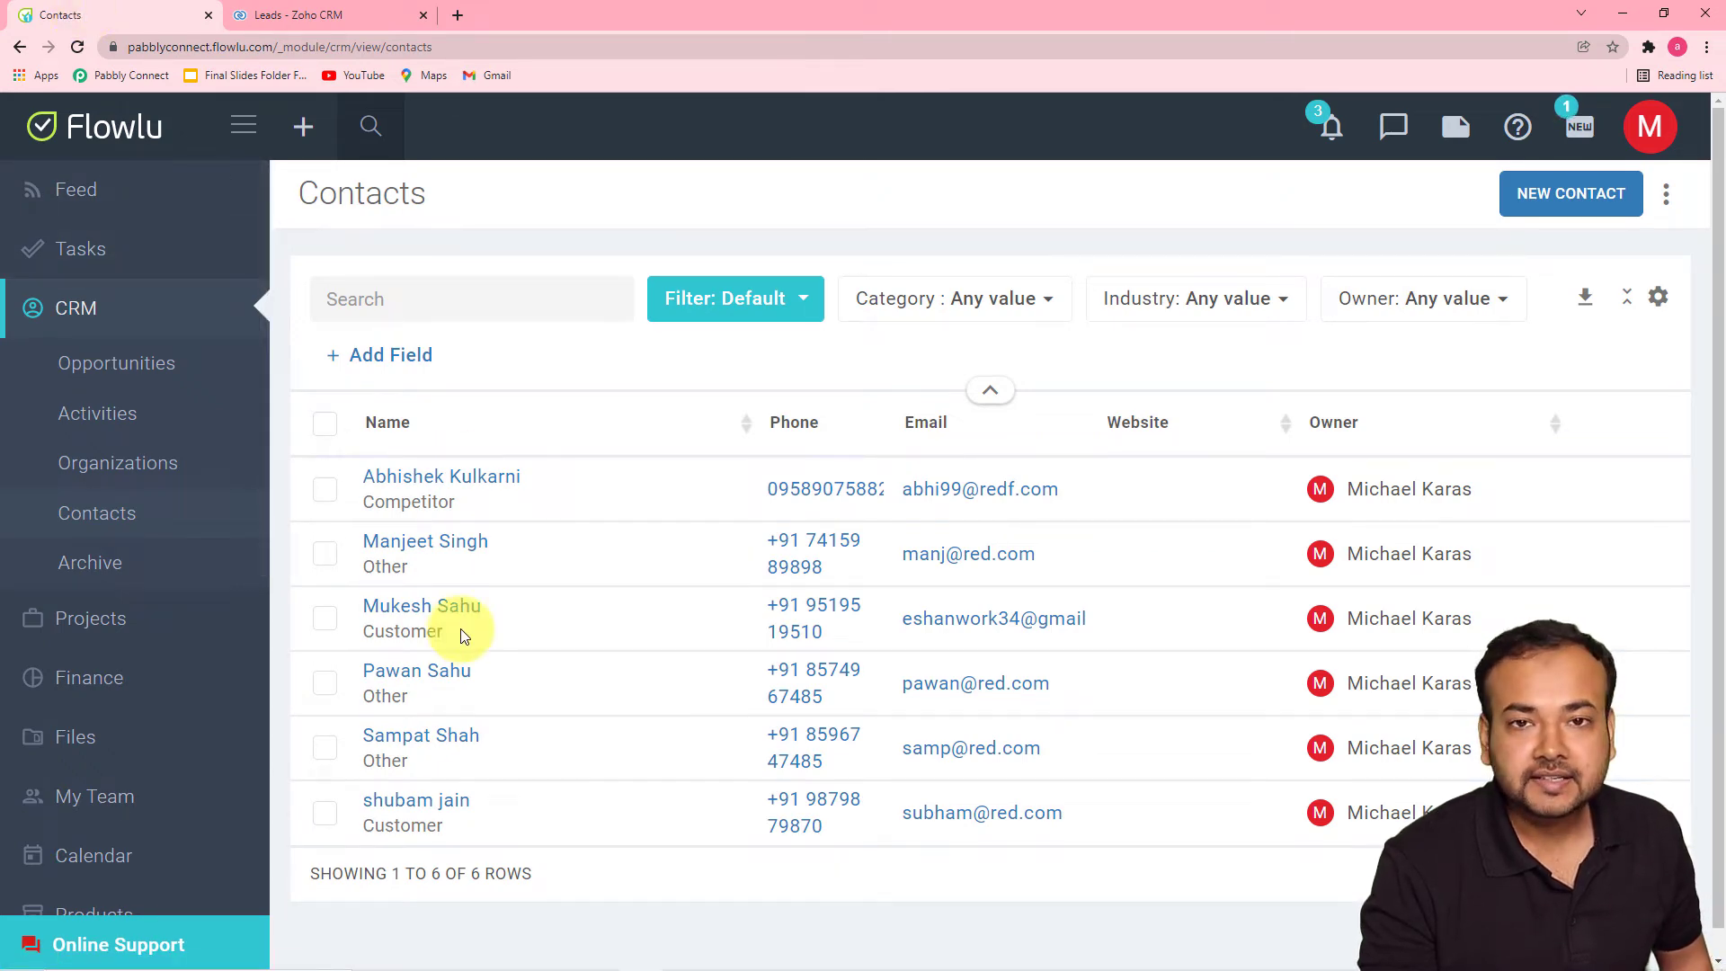
Create and save a Zoho CRM lead with name, e-mail, phone, company Pabbly, source Cold Call, industry Government/Military and status Attempted to Contact
left_click(314, 14)
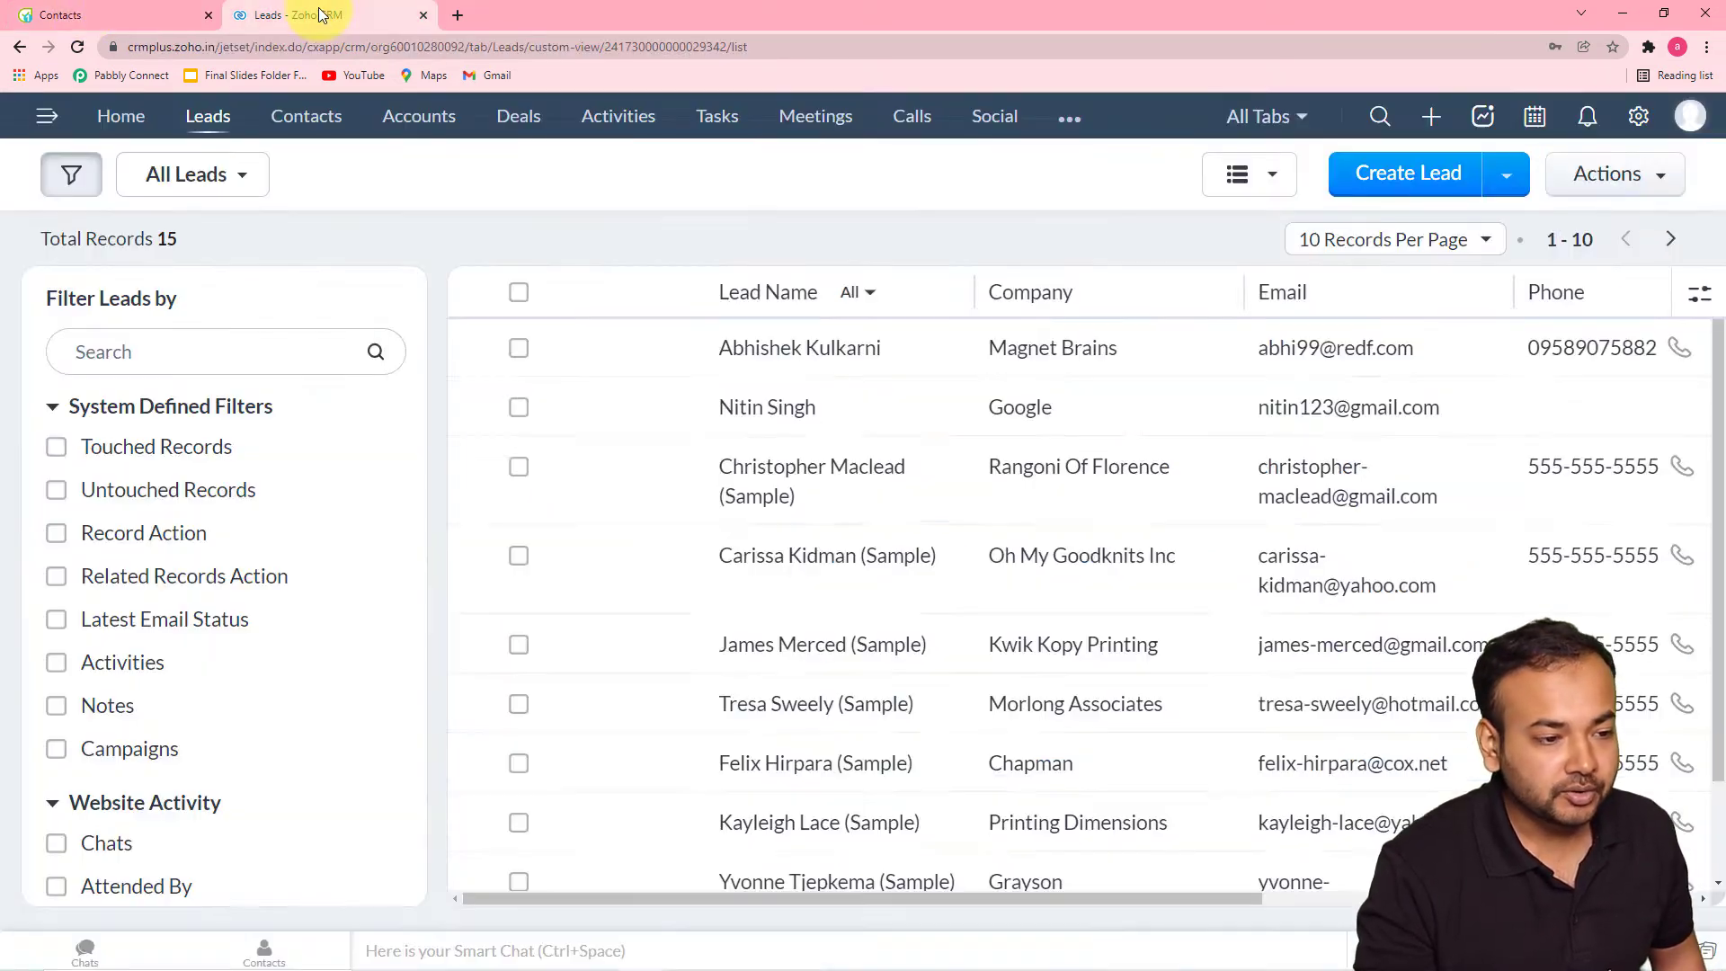
left_click(1398, 175)
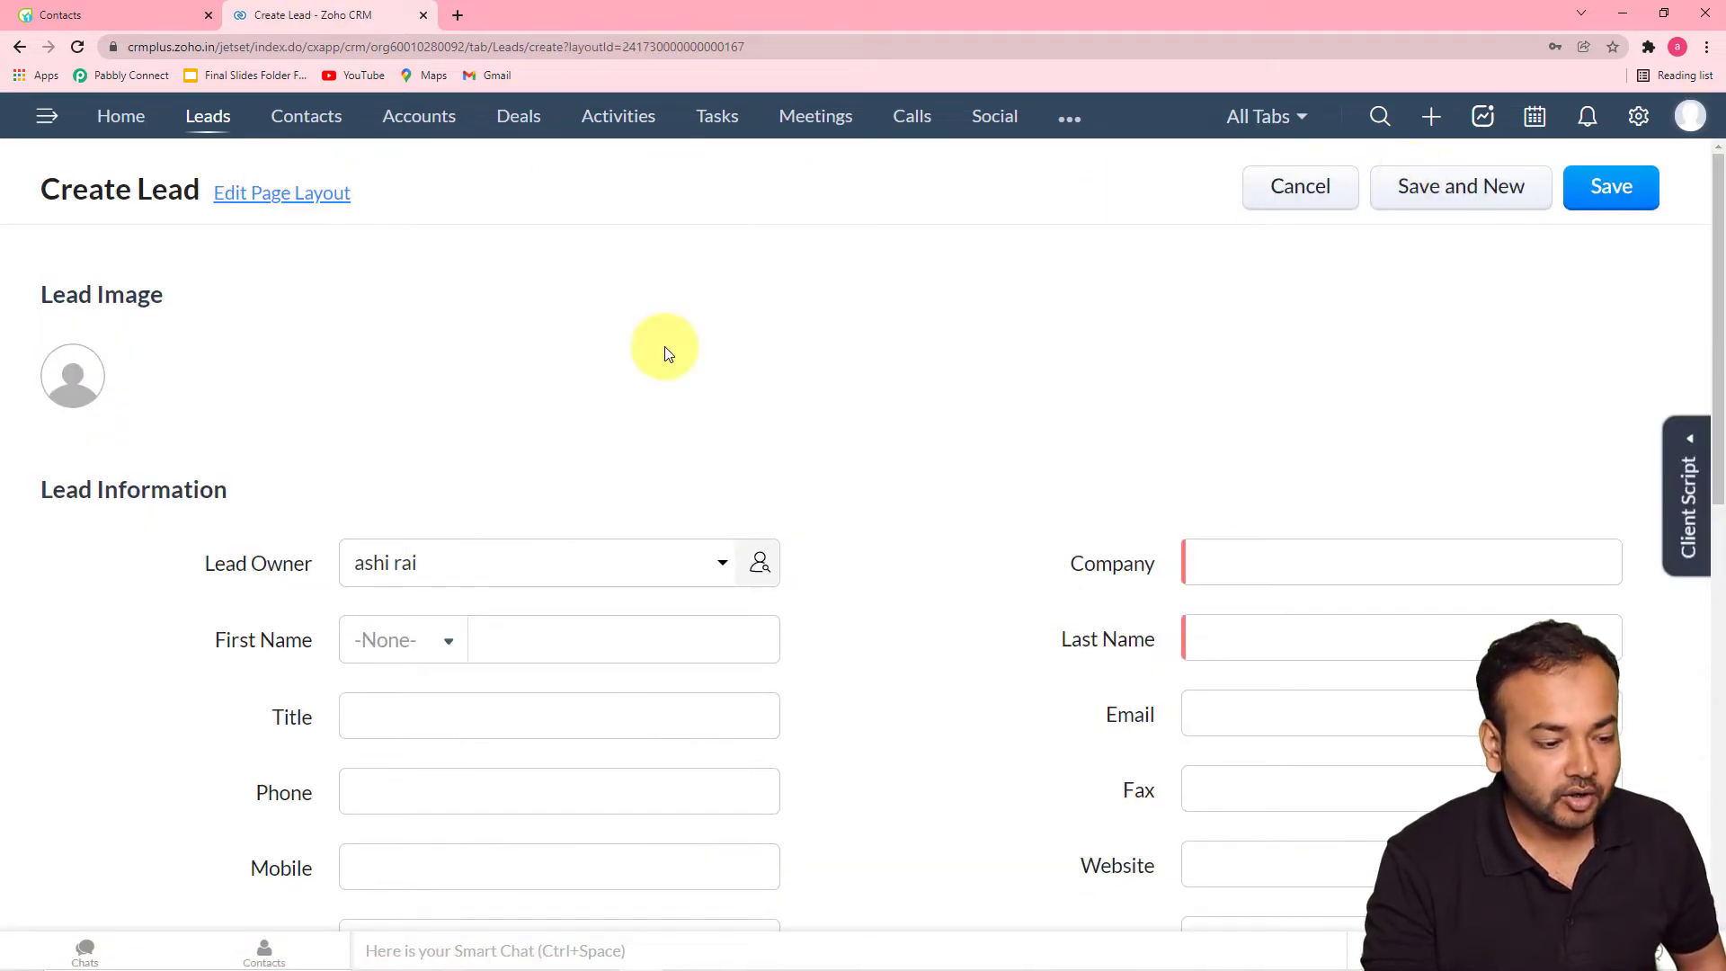
scroll(665, 350, "down", 3)
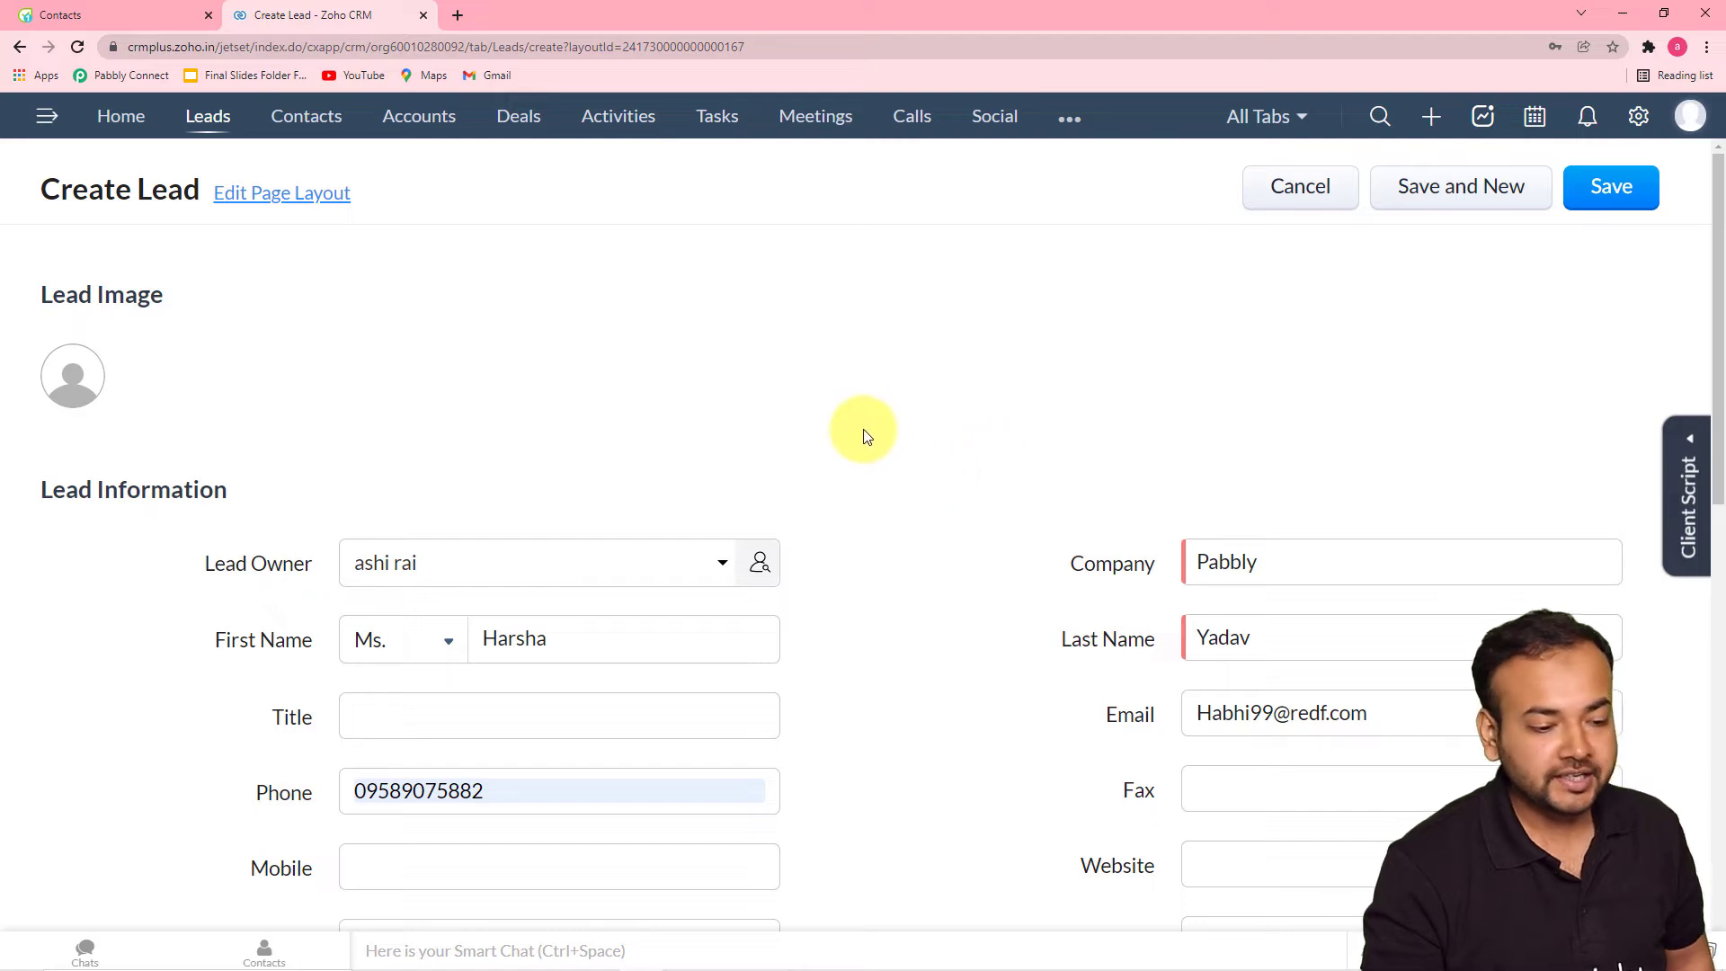
scroll(866, 436, "down", 1)
scroll(863, 436, "down", 4)
scroll(863, 436, "up", 2)
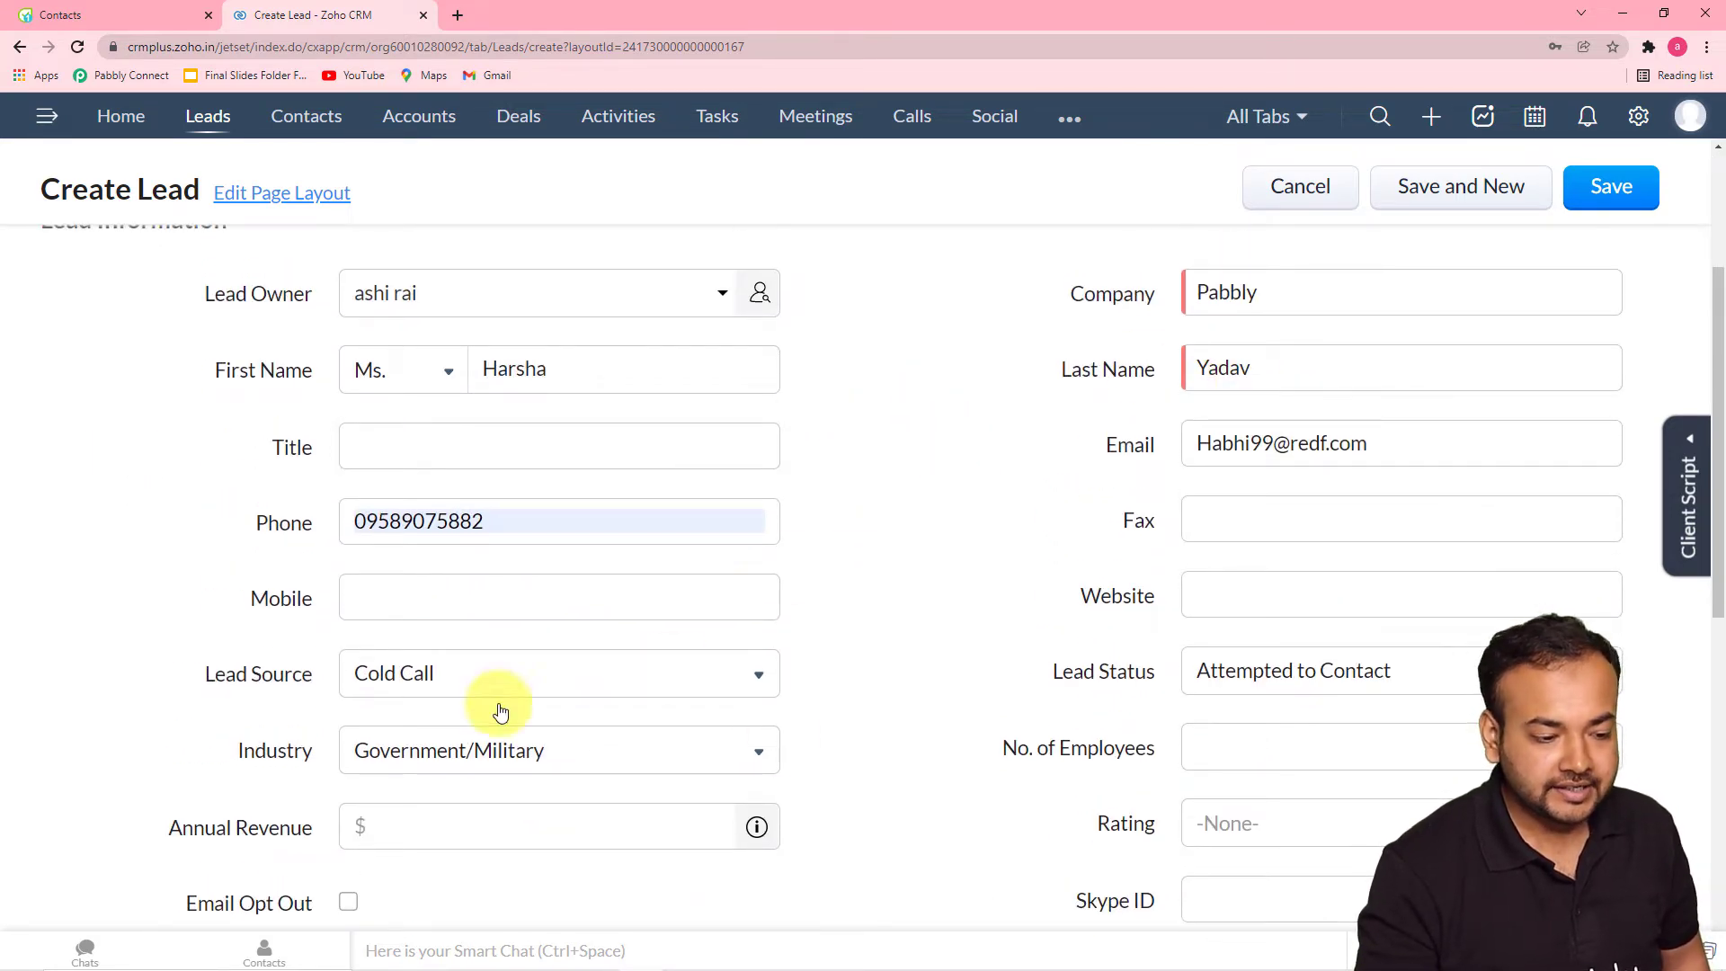
scroll(941, 525, "down", 4)
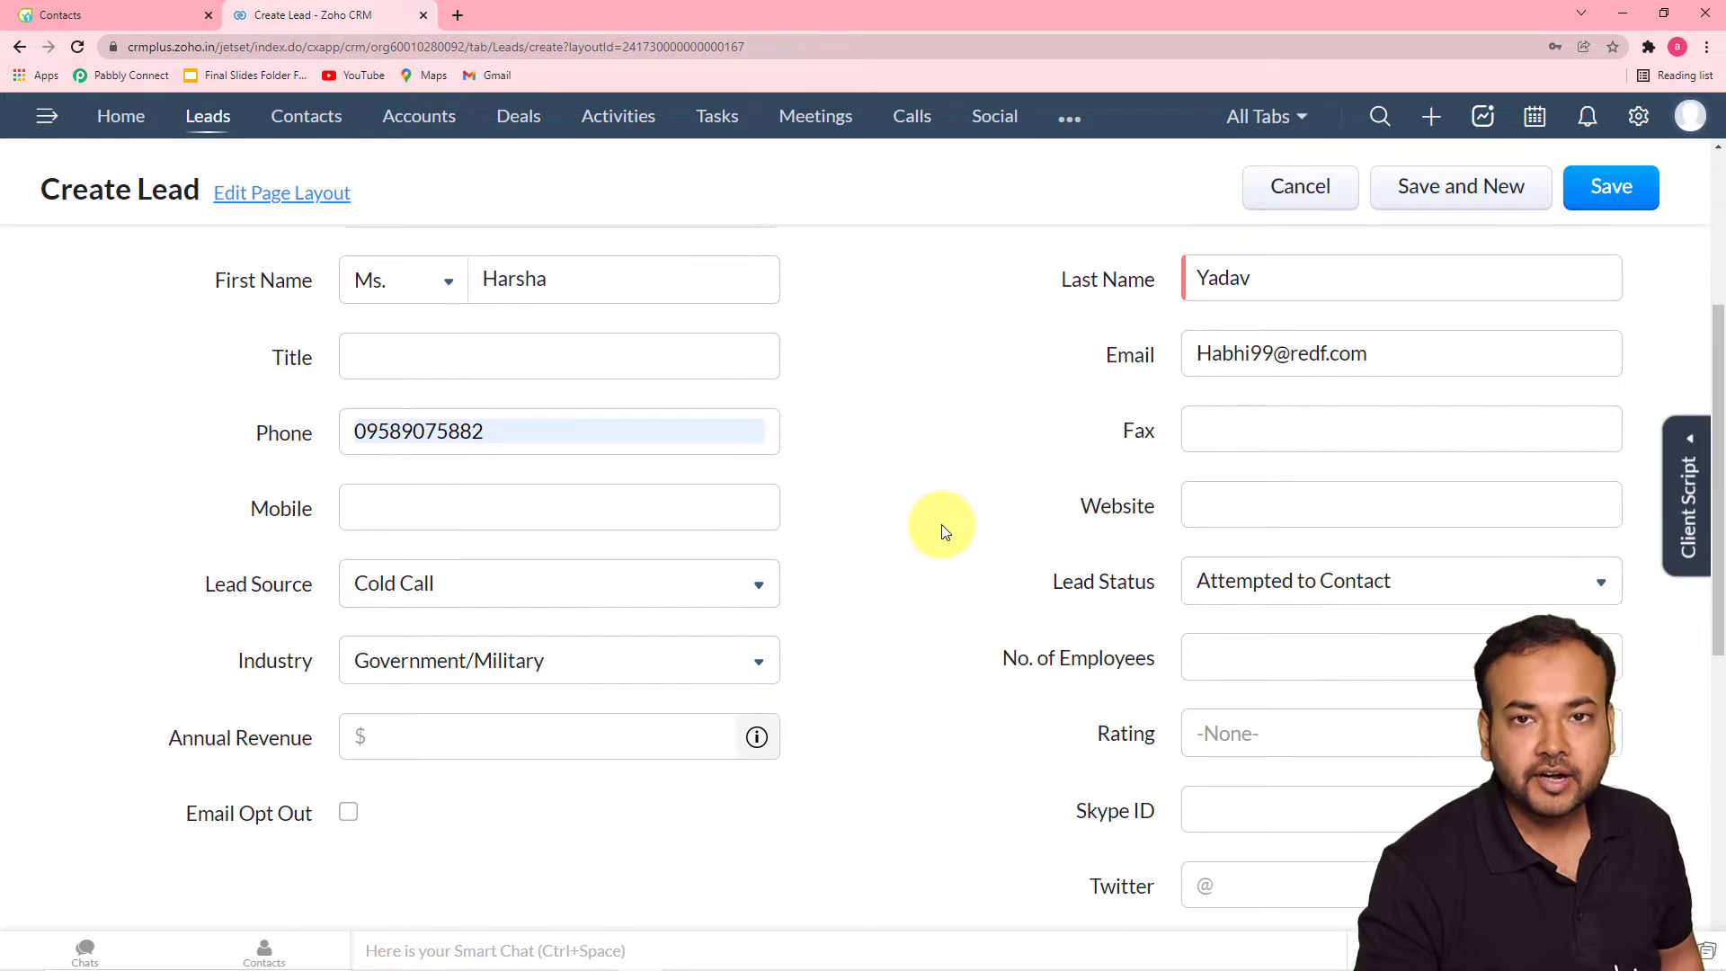
scroll(941, 525, "up", 5)
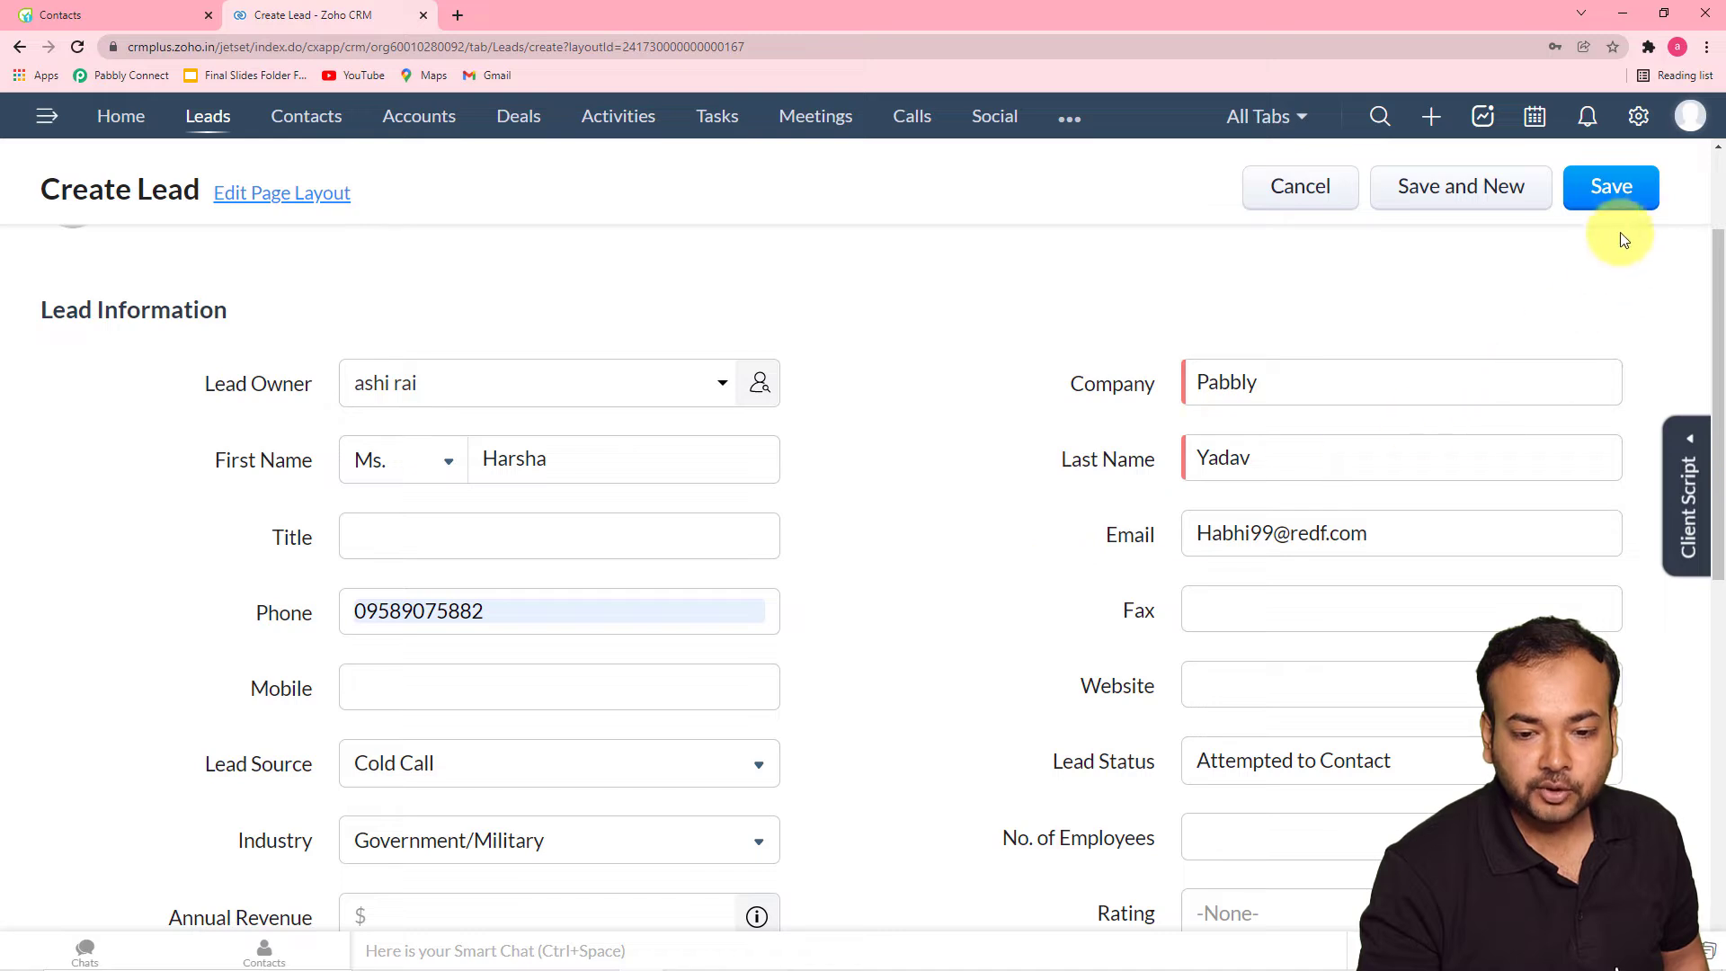
left_click(1623, 203)
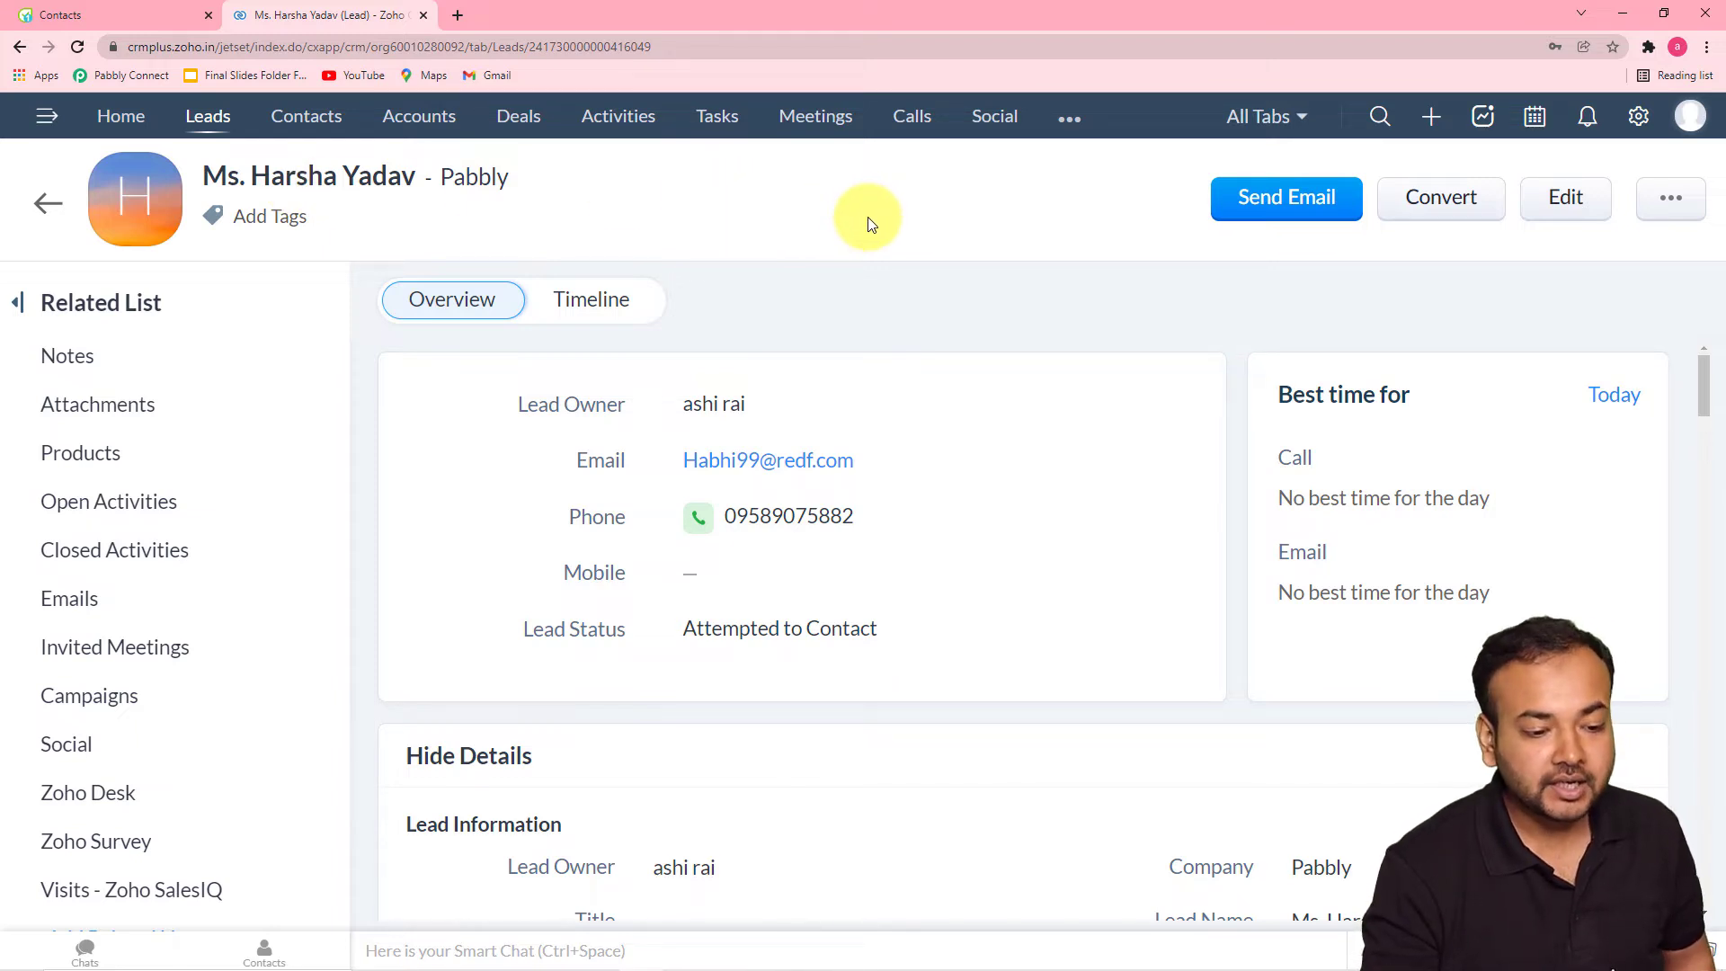
Switch to Flowlu, reload the contacts list and examine the details of the contact matching the new lead
left_click(149, 27)
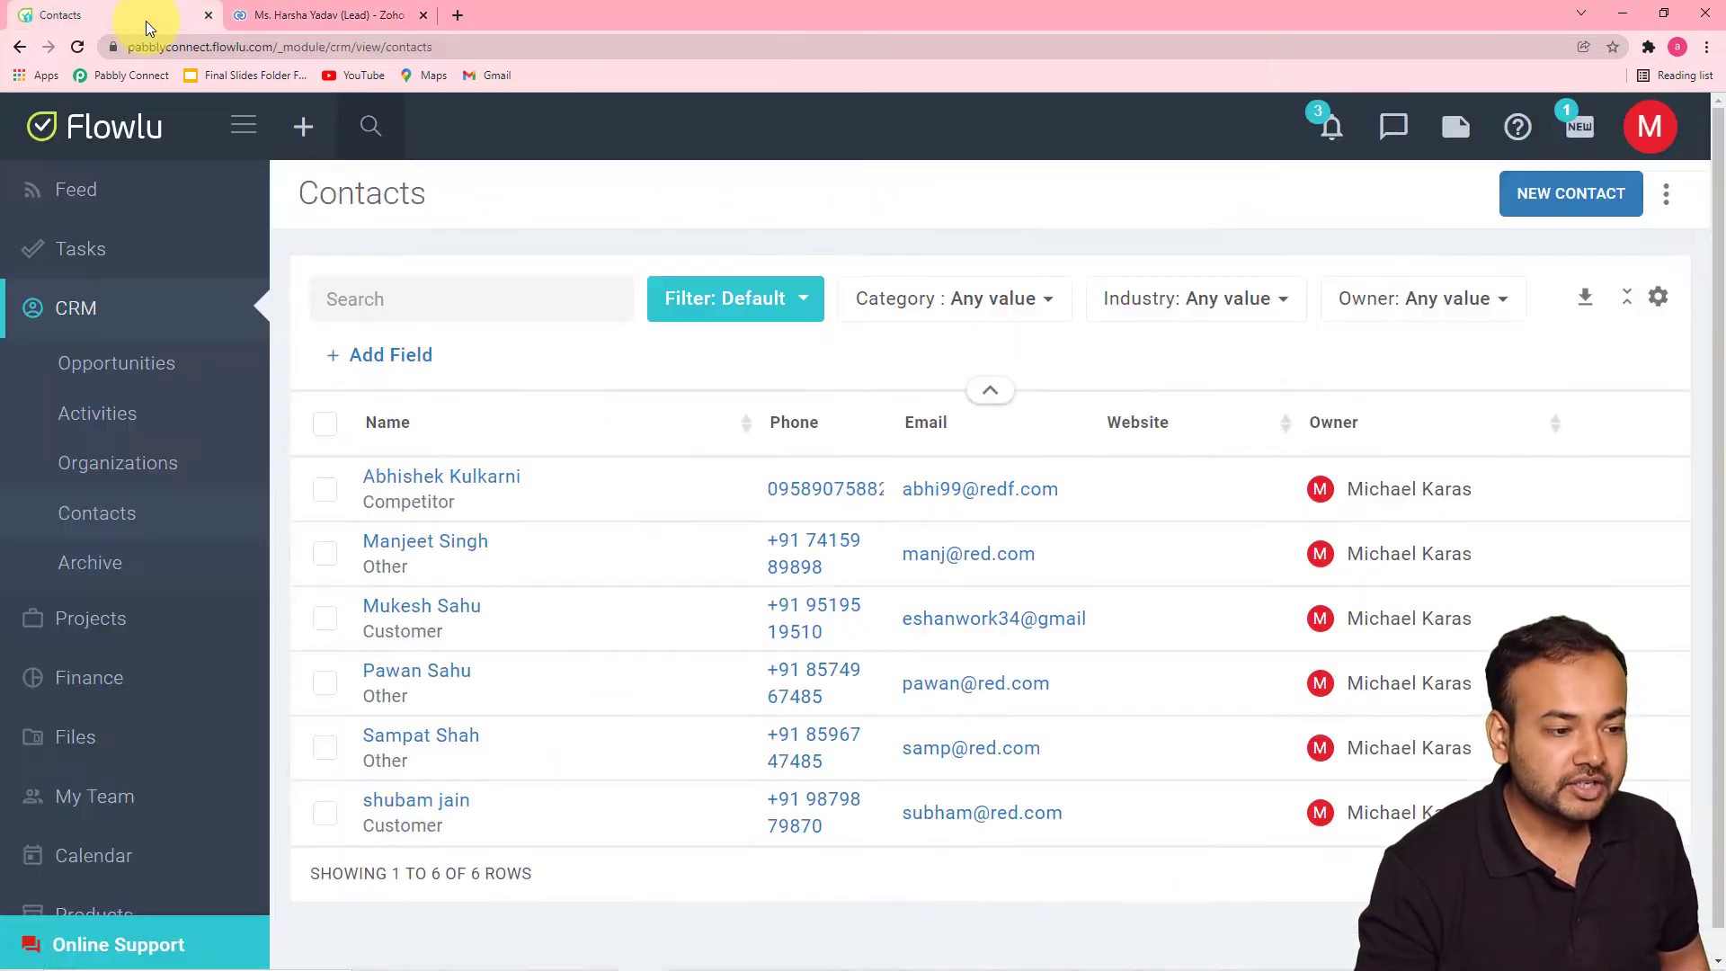
left_click(79, 49)
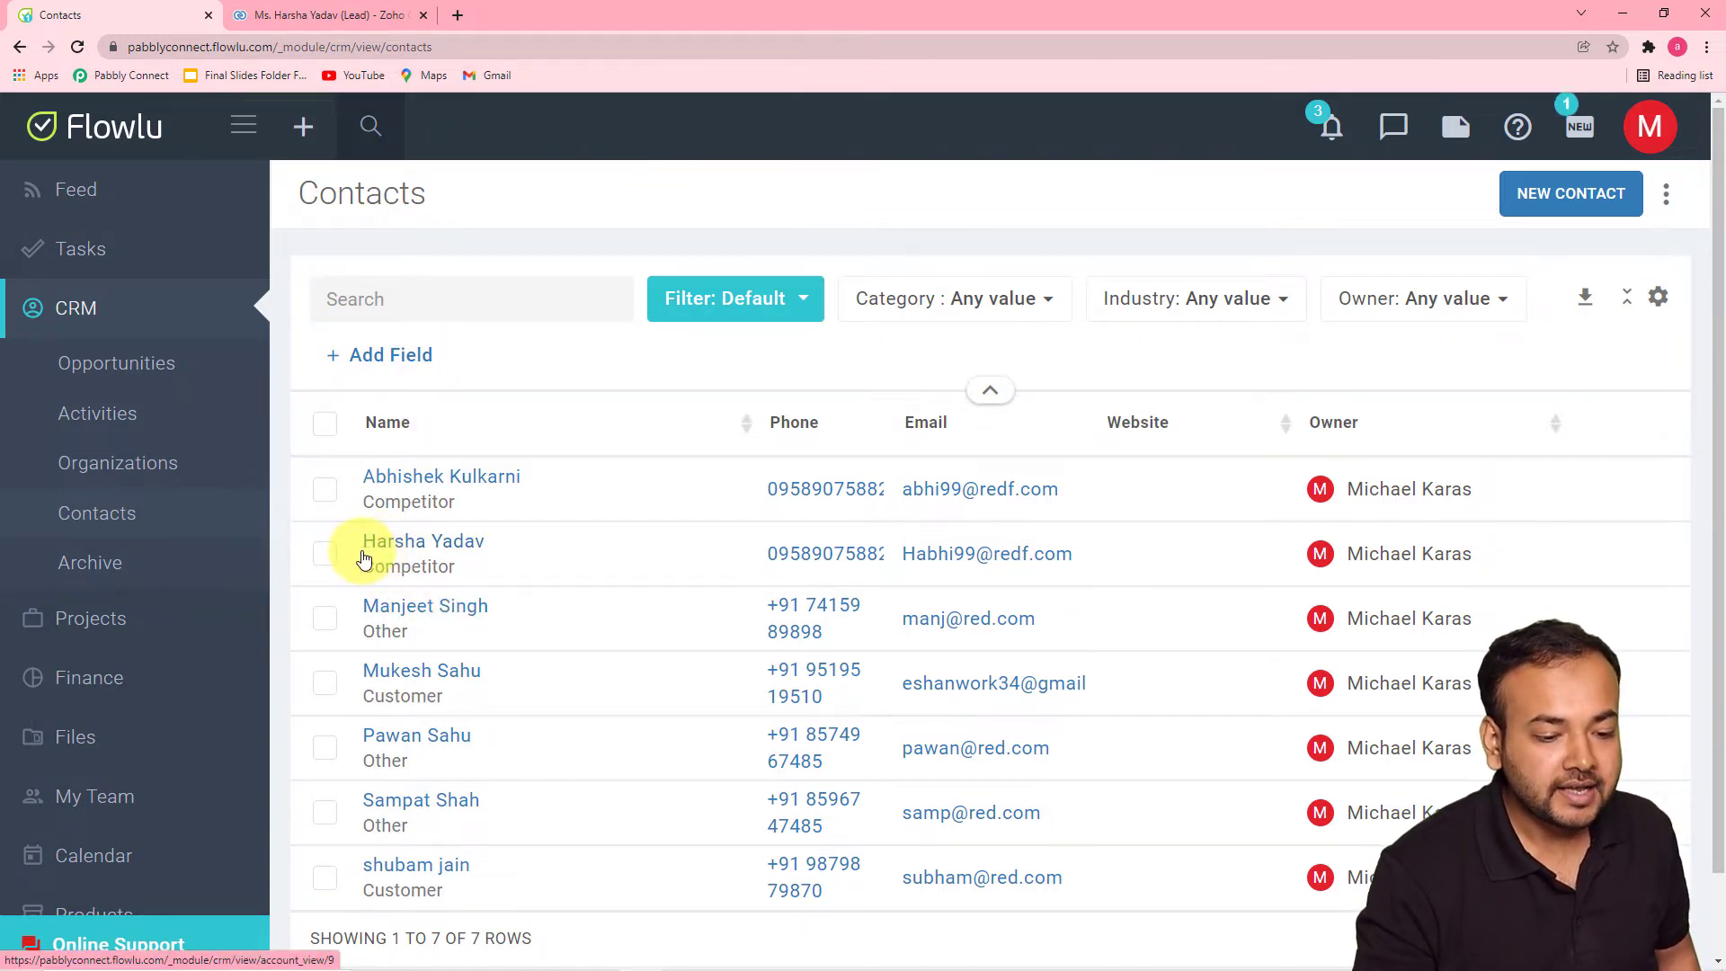
left_click(435, 544)
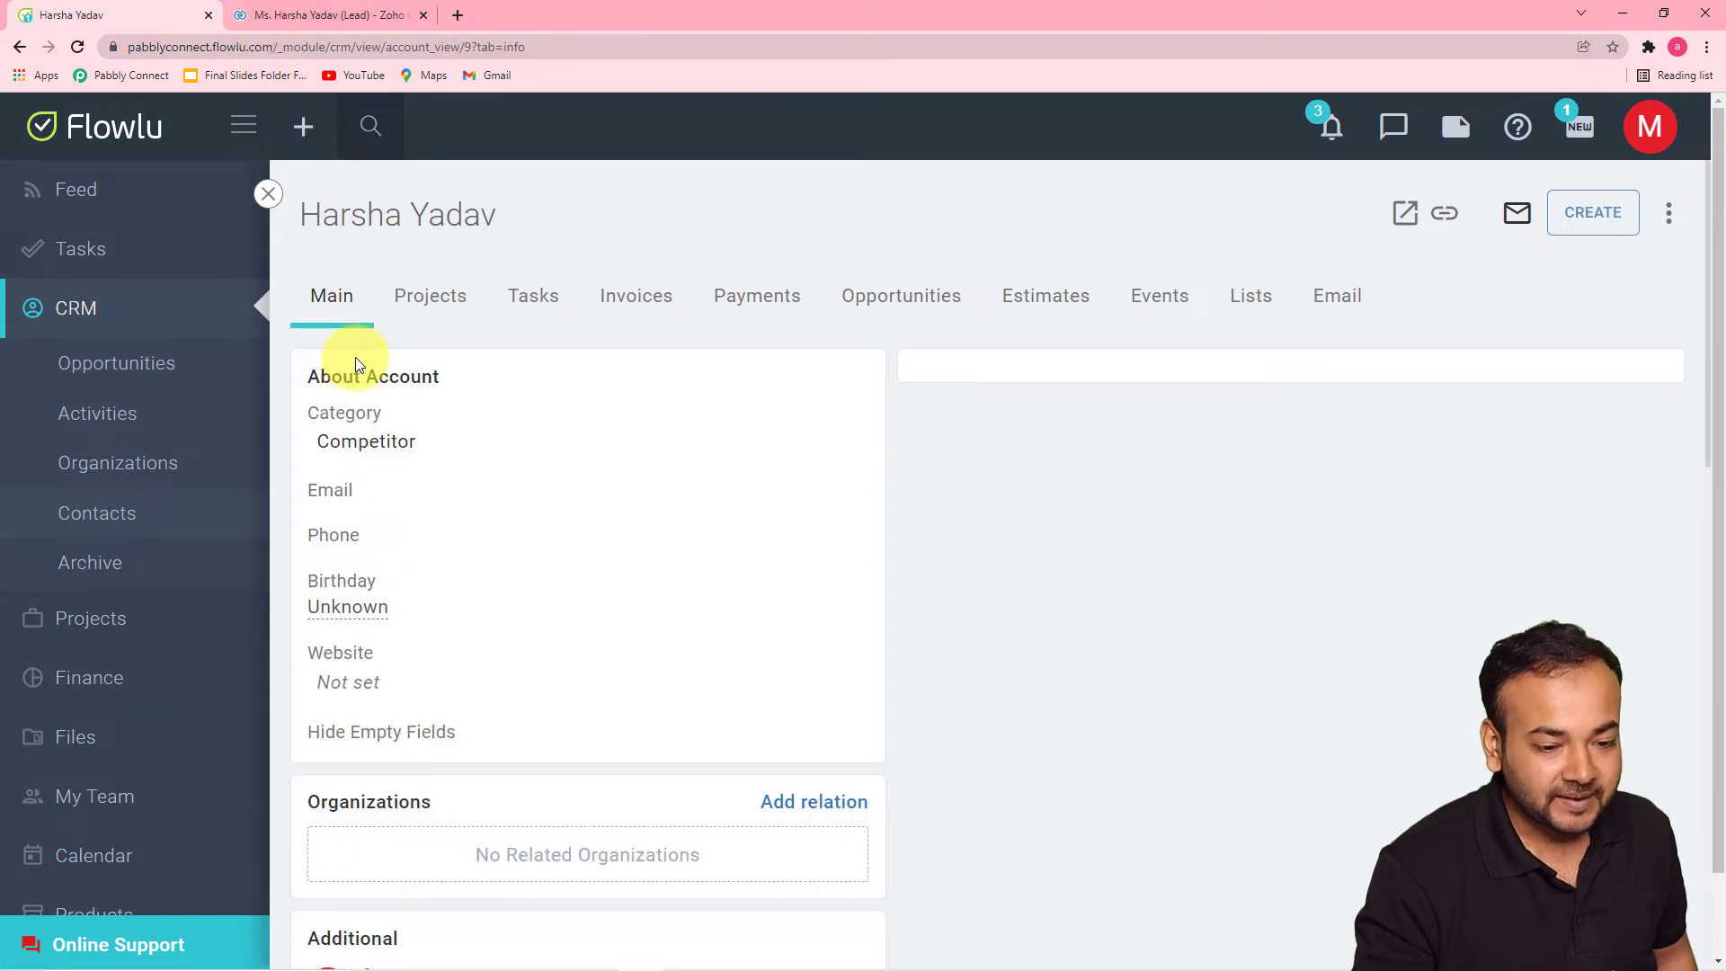
scroll(477, 539, "down", 6)
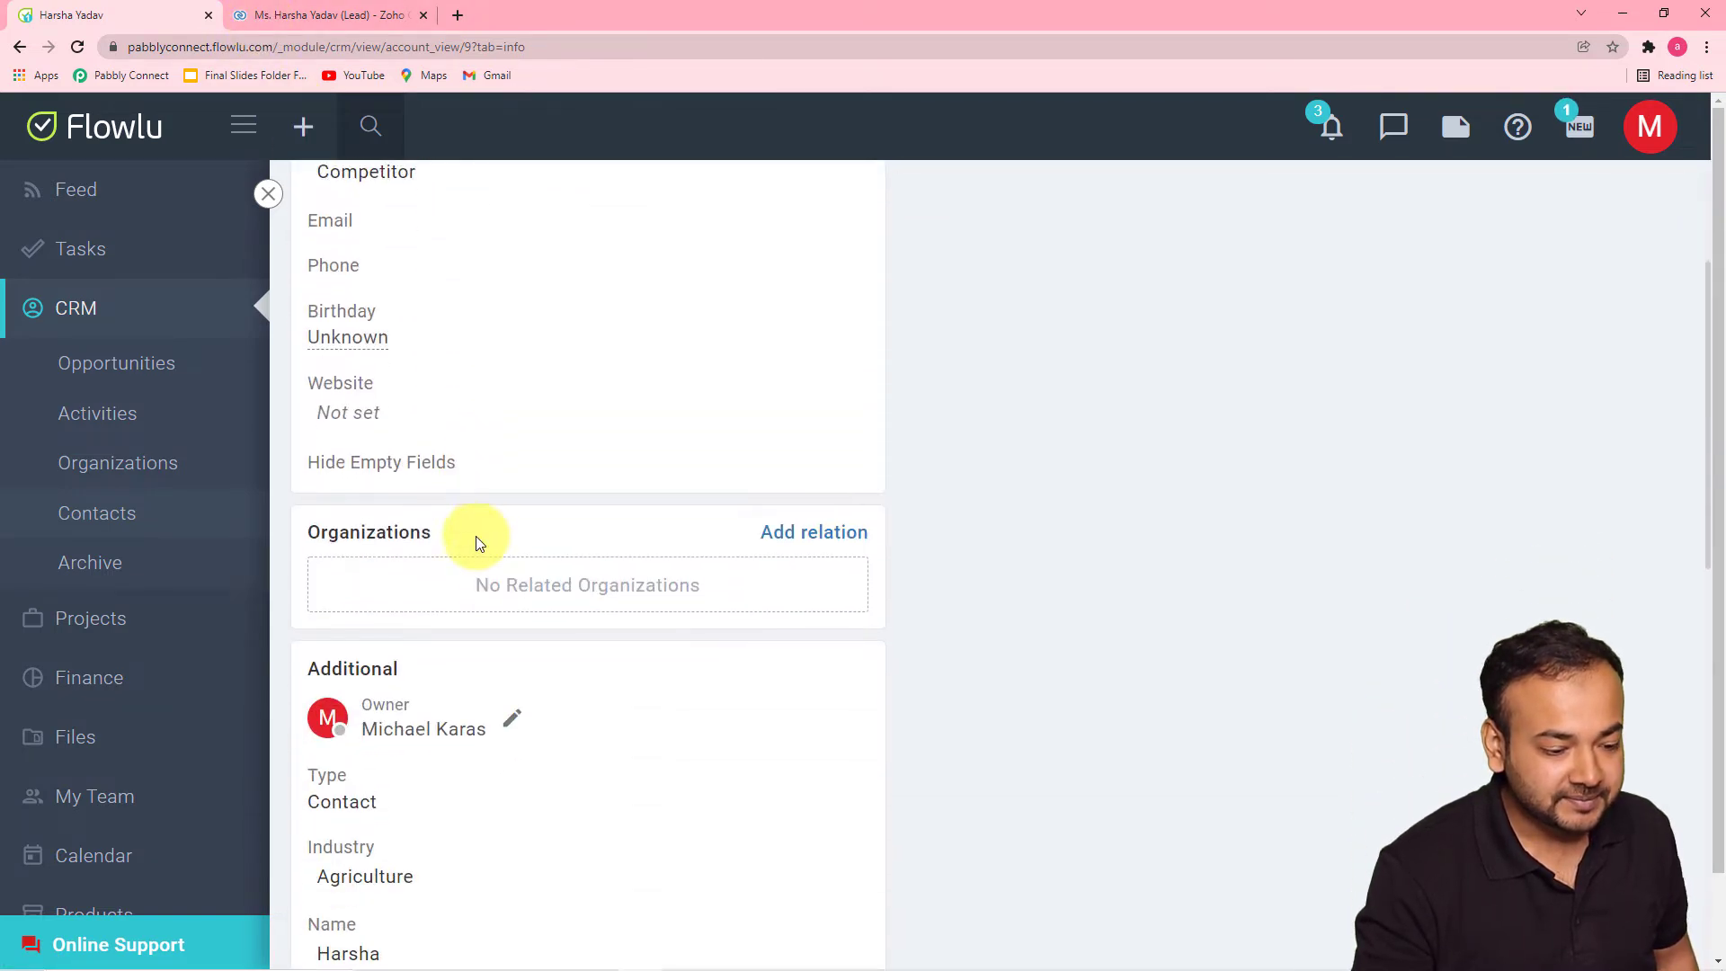
scroll(478, 540, "down", 9)
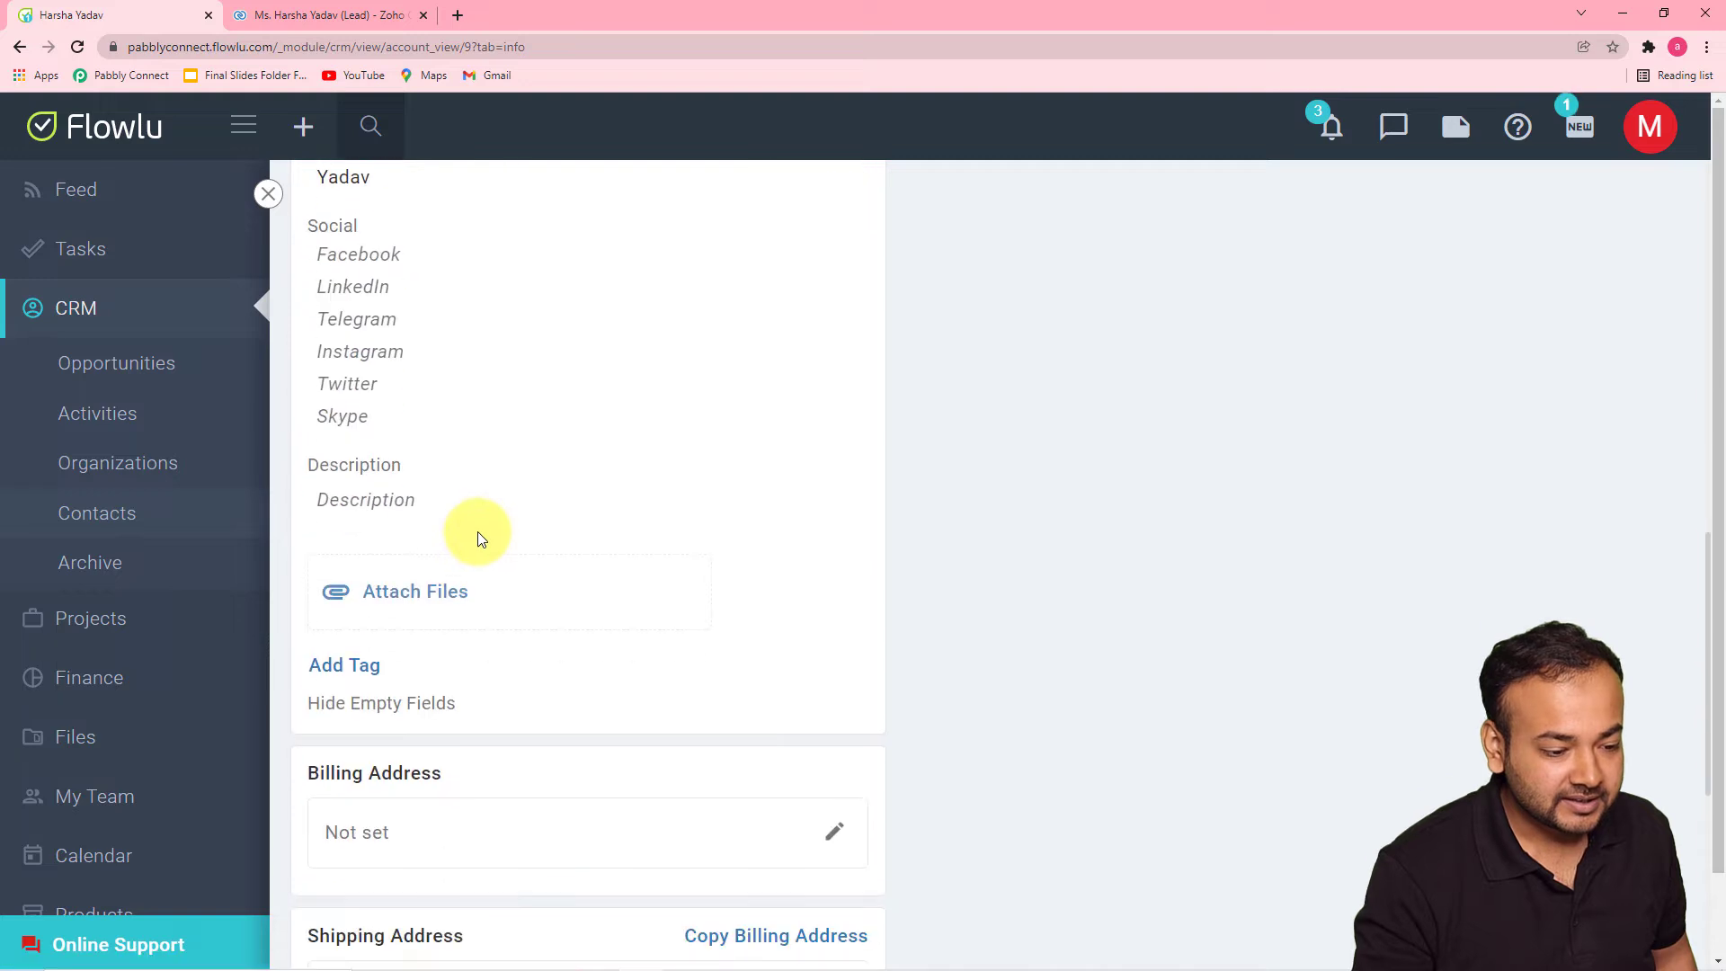
Switch to Pabbly Connect and create a workflow named "Create Contact in Flowlu on Module Entry in Zoho CRM"
left_click(354, 20)
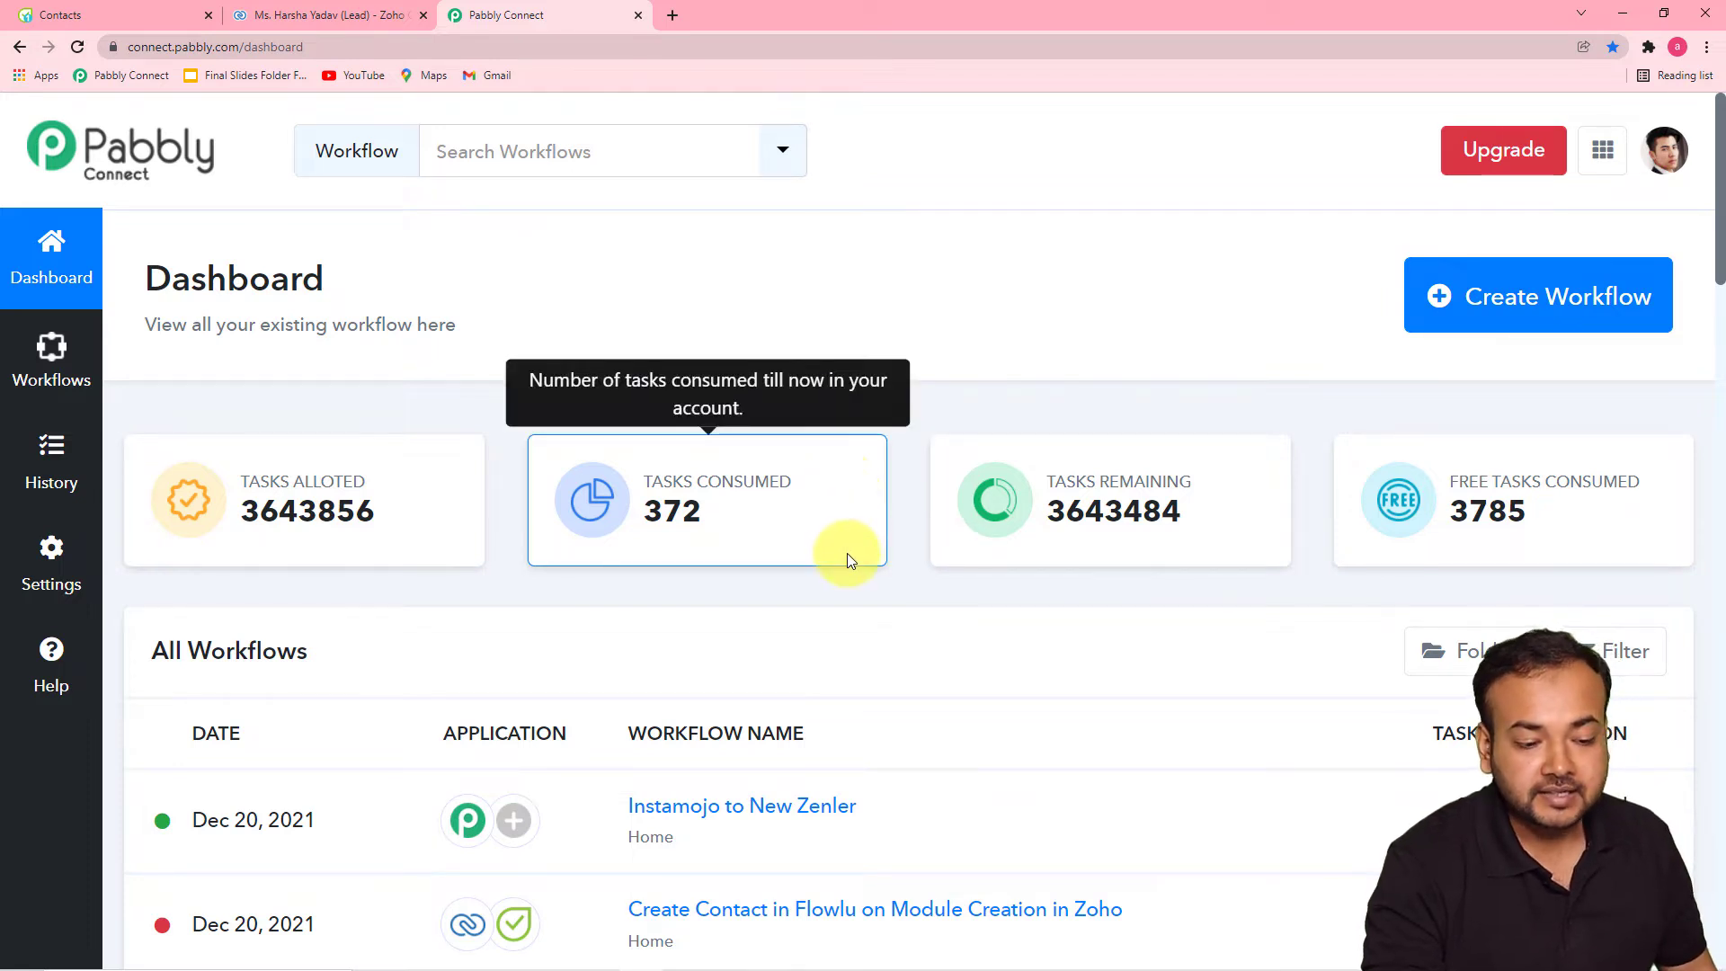
scroll(966, 494, "down", 1)
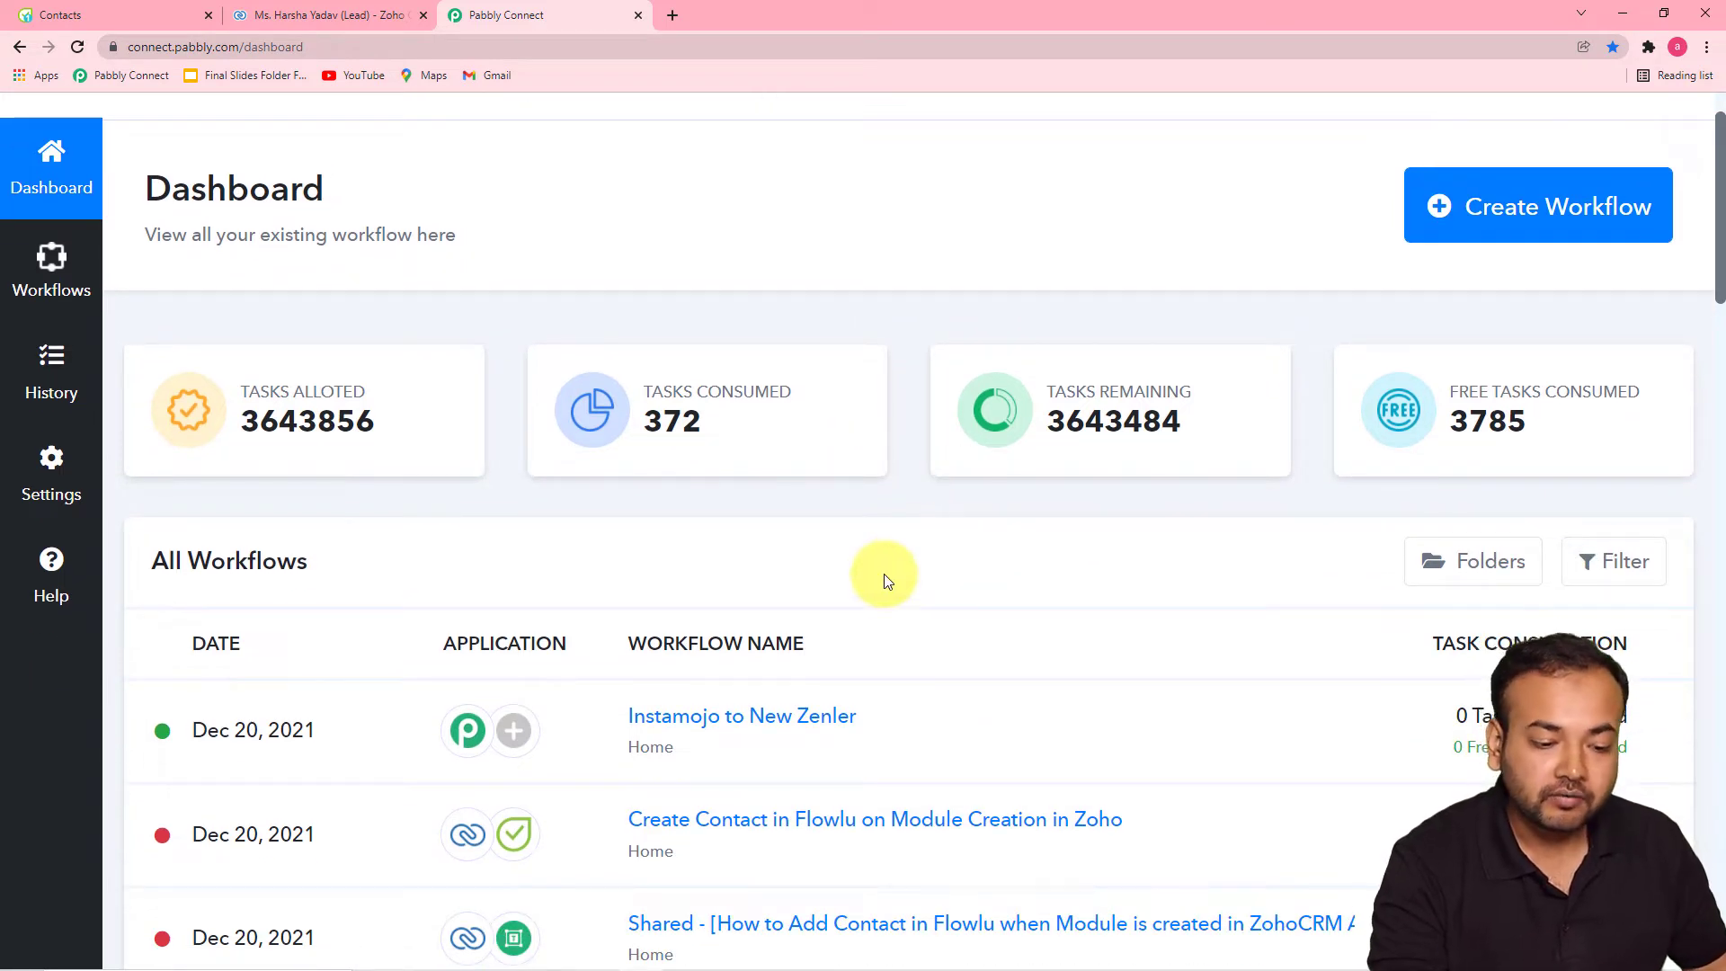
scroll(882, 577, "down", 4)
scroll(900, 586, "up", 5)
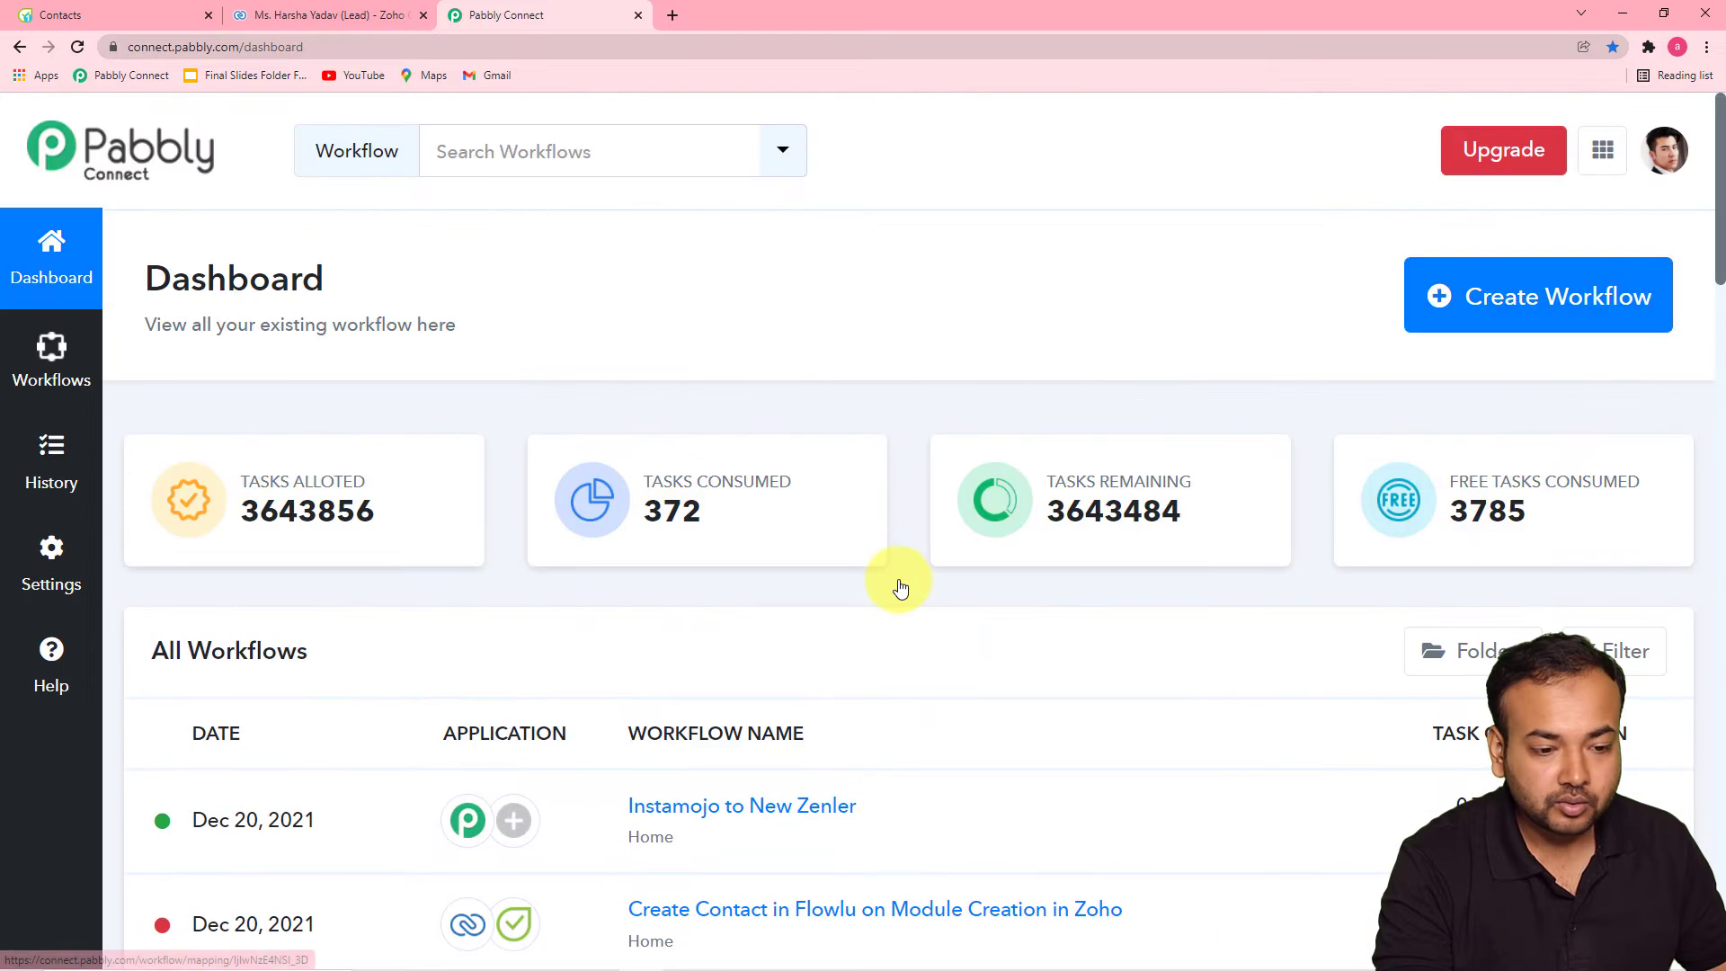
left_click(1518, 317)
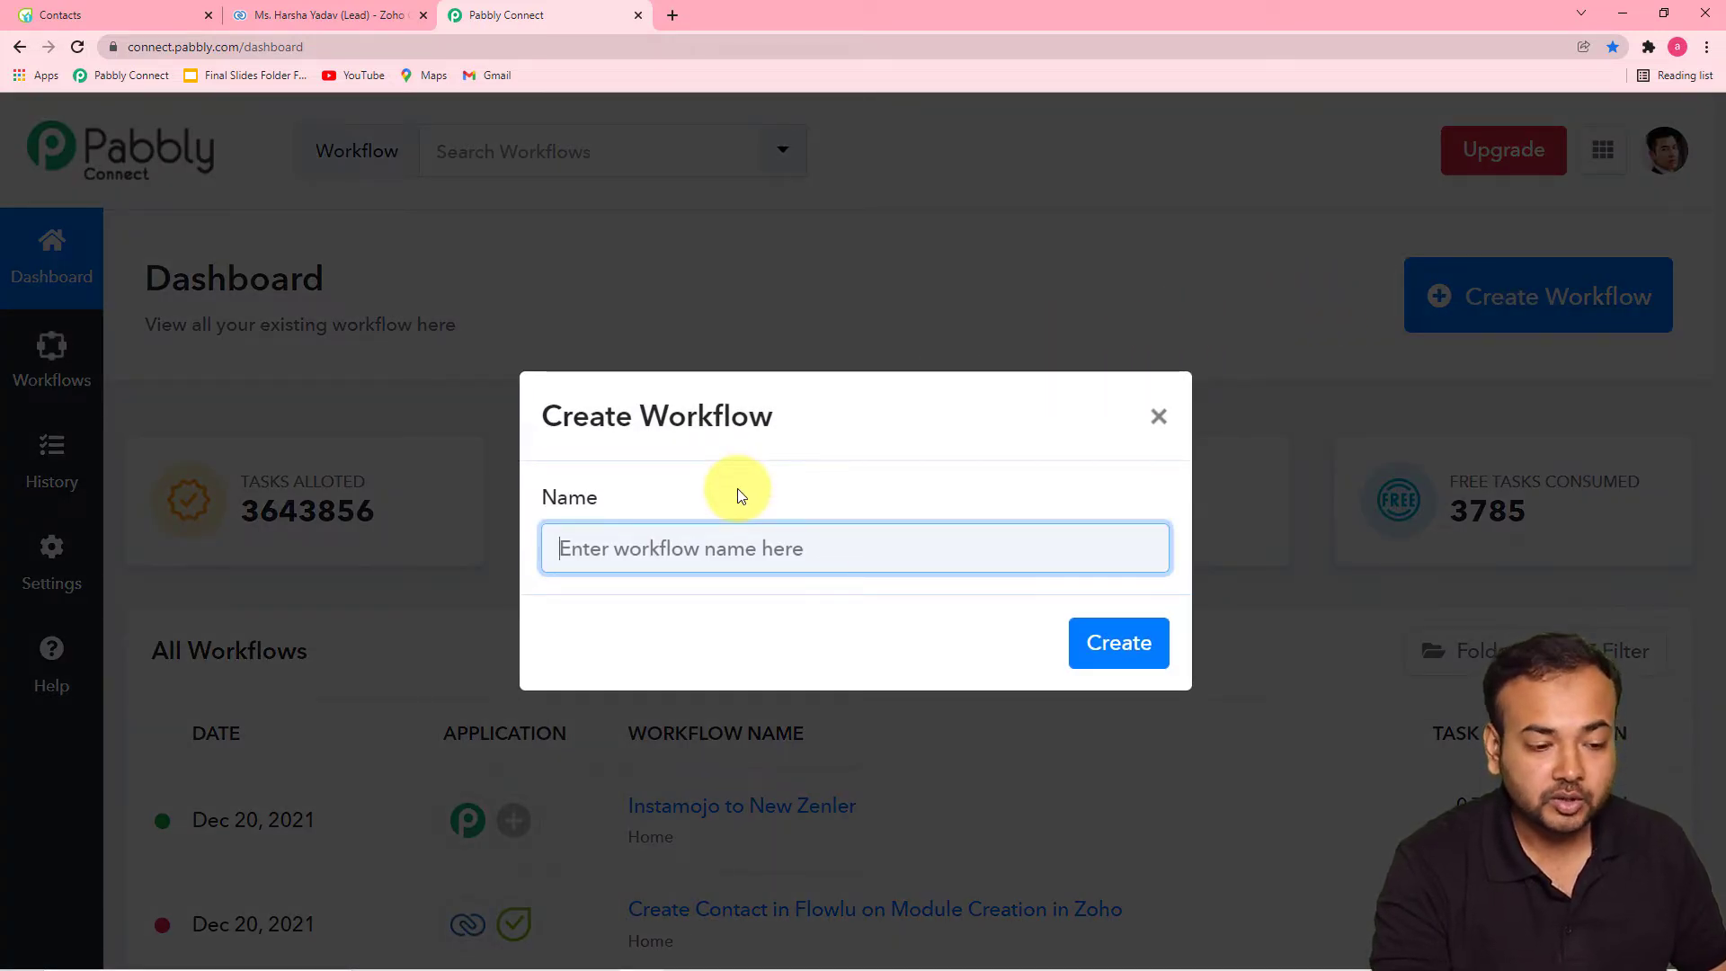
type("Create Contact in Flowlu on Module Entry in Zoho CRM")
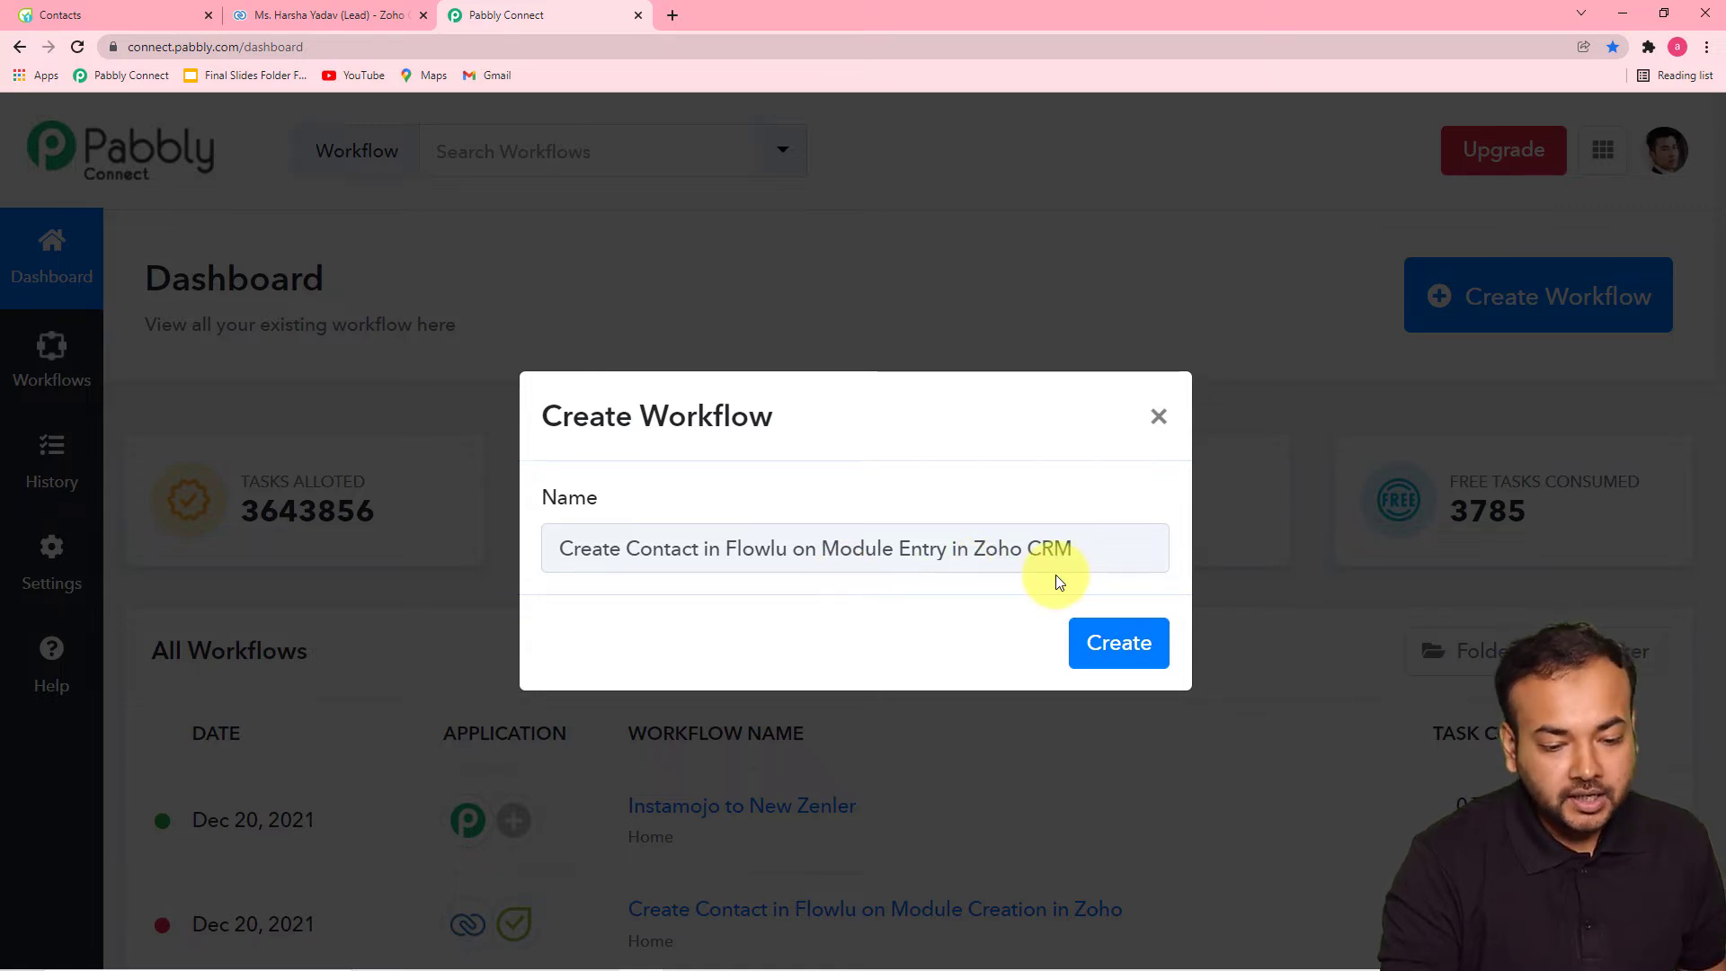
left_click(1107, 655)
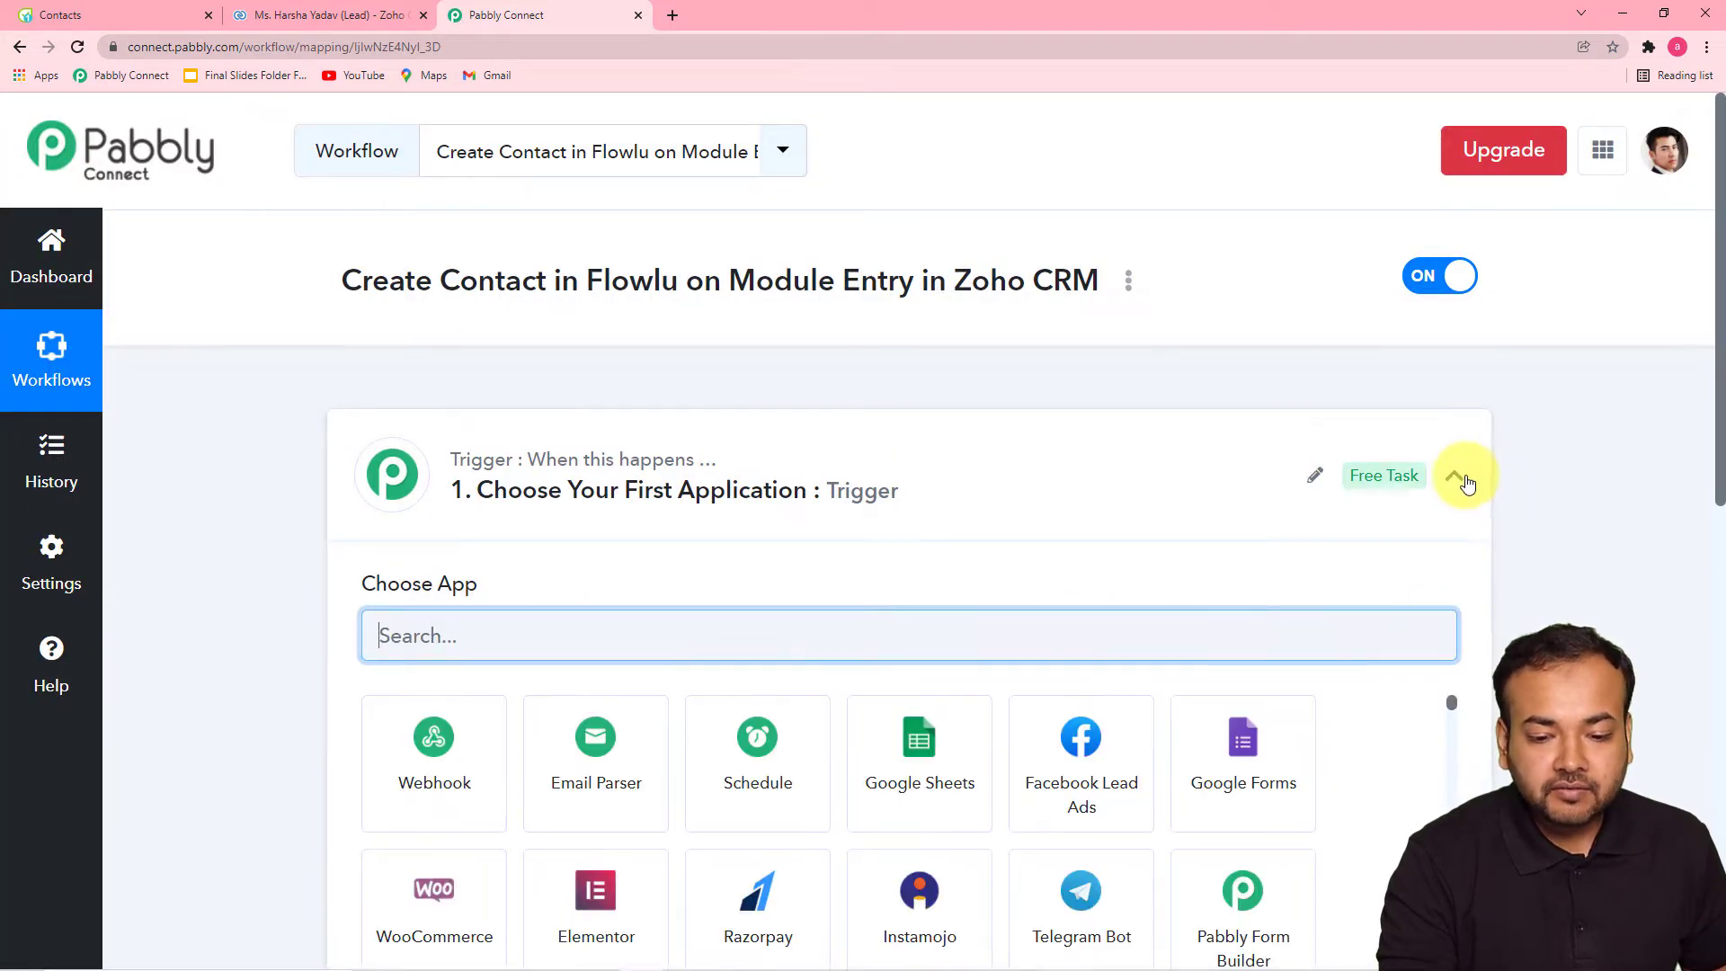
Set the workflow's trigger application to Zoho CRM with New Module Entry as the trigger event
left_click(1462, 479)
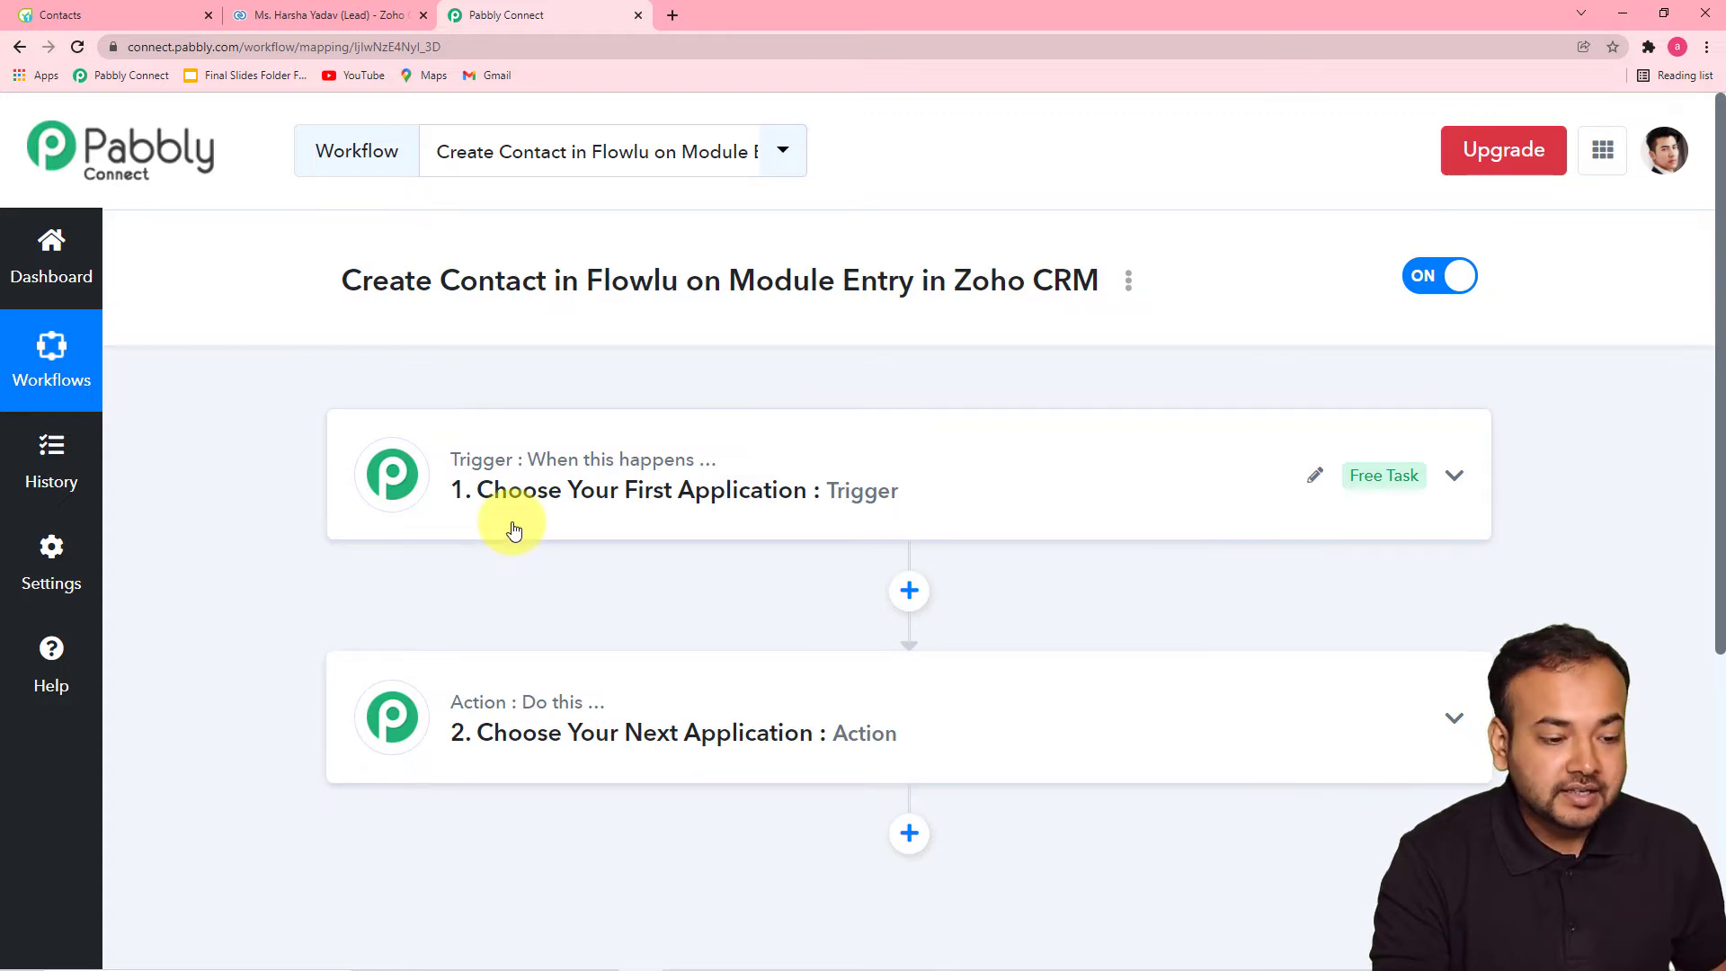
mouse_move(499, 709)
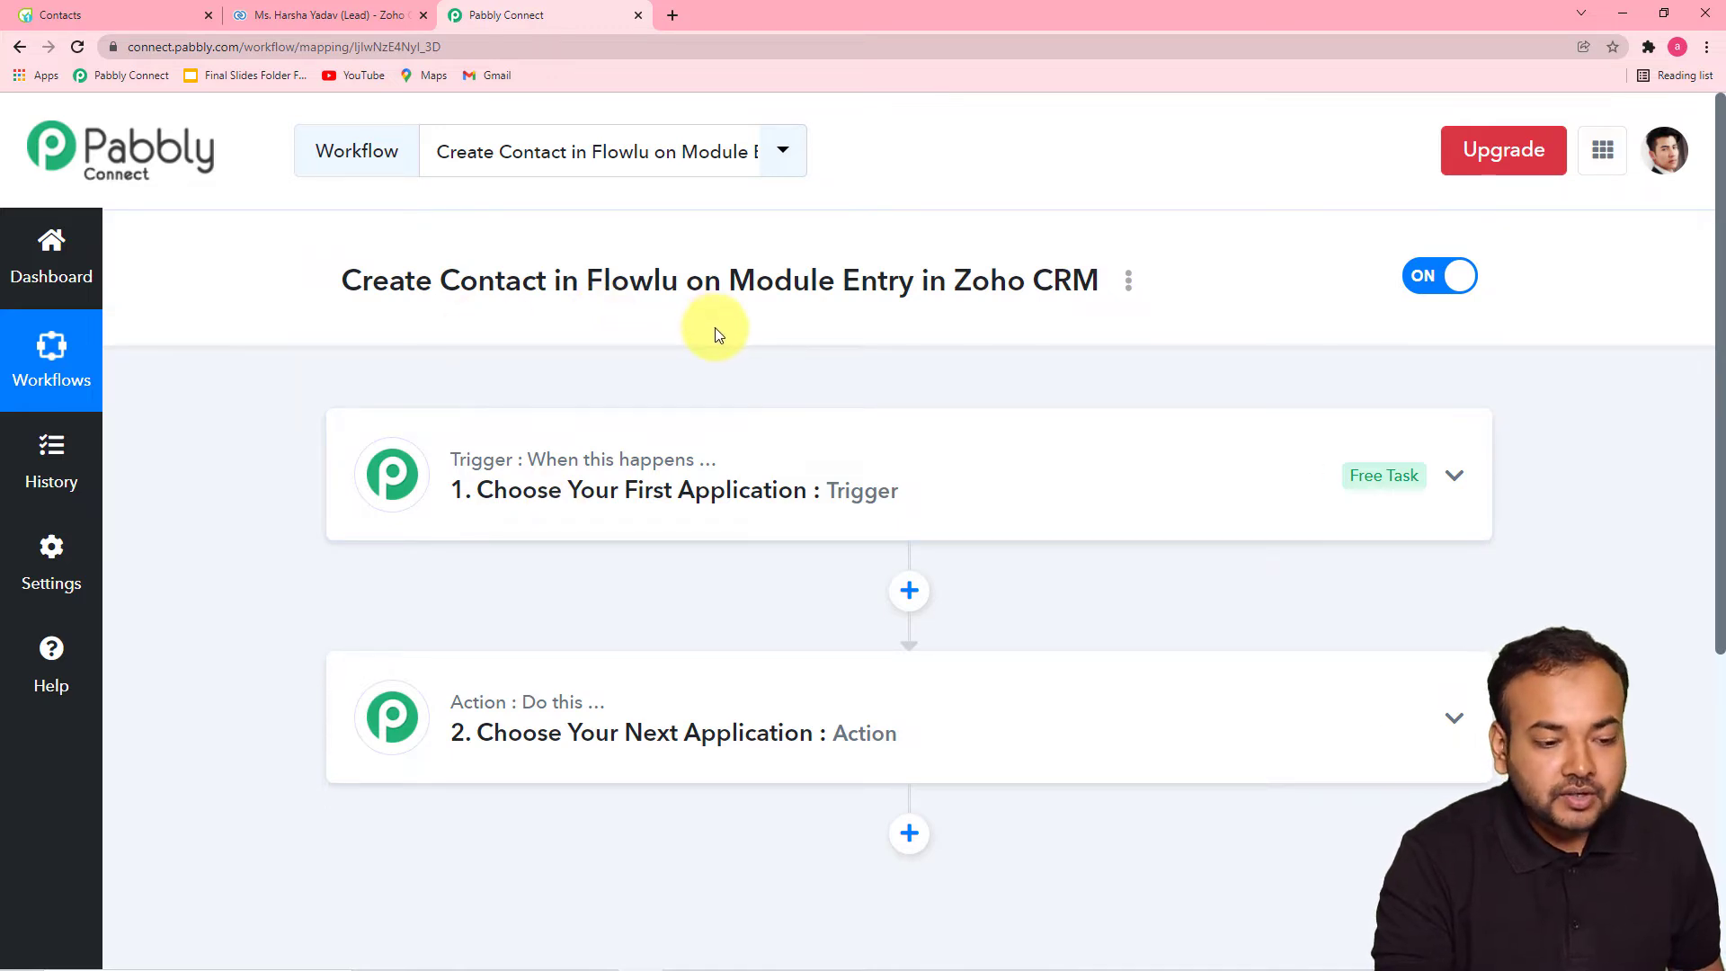
left_click(520, 524)
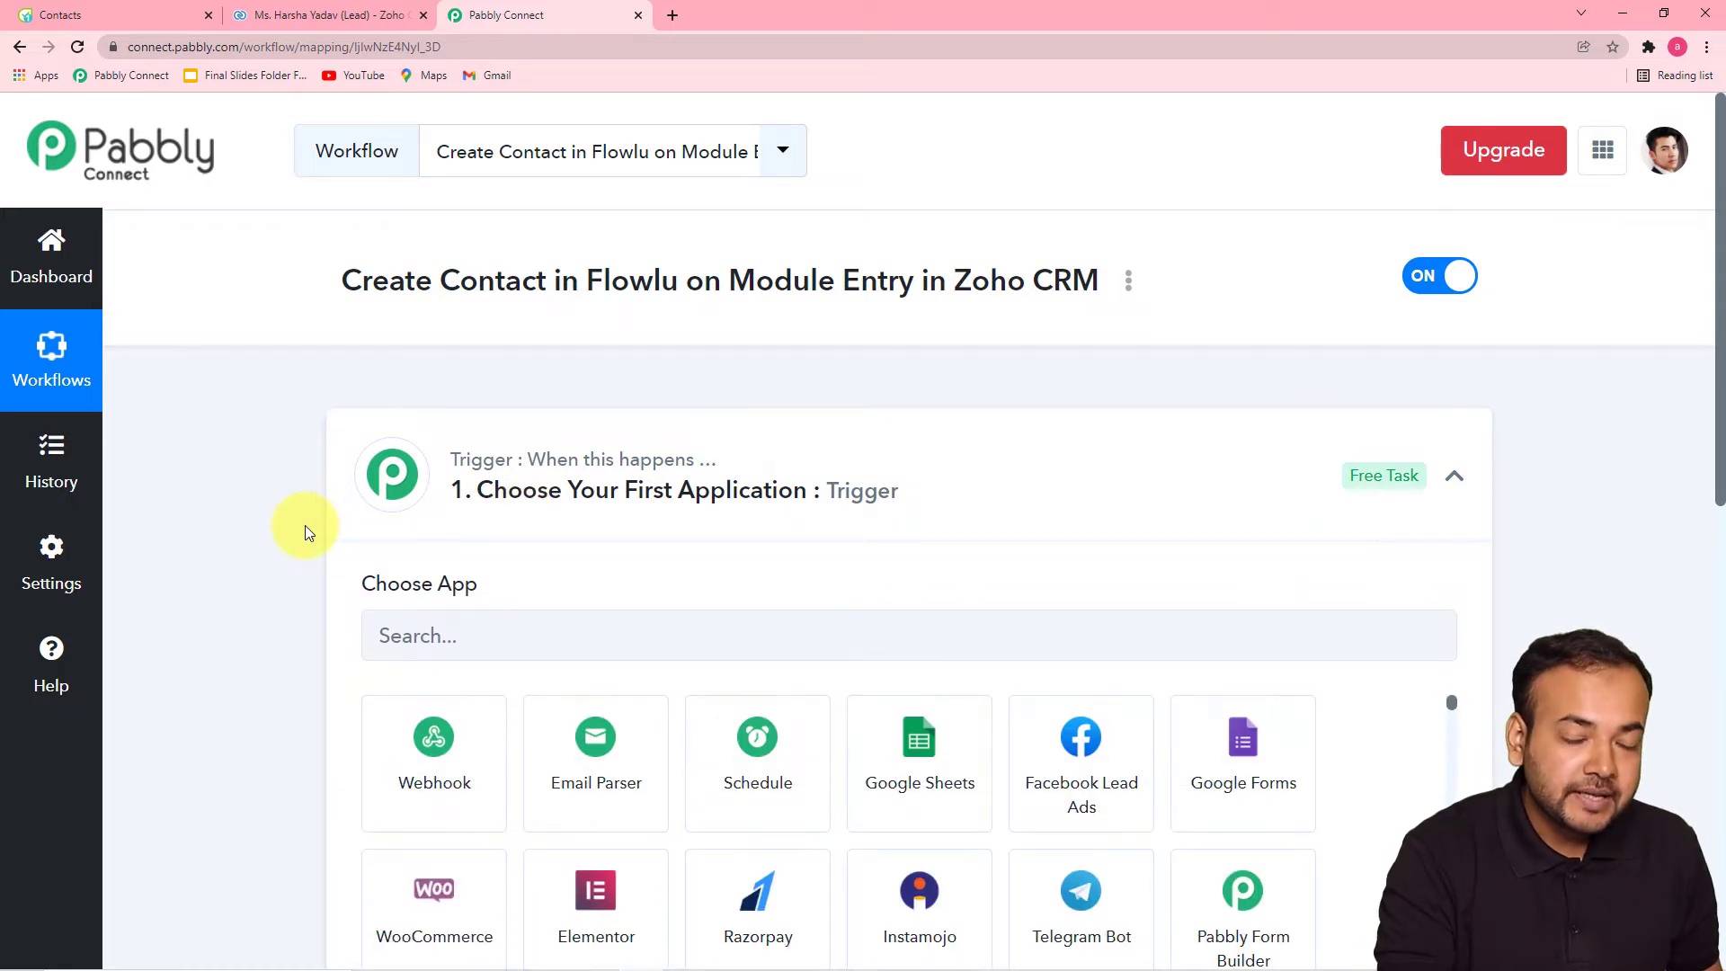
scroll(305, 525, "down", 1)
scroll(324, 517, "down", 3)
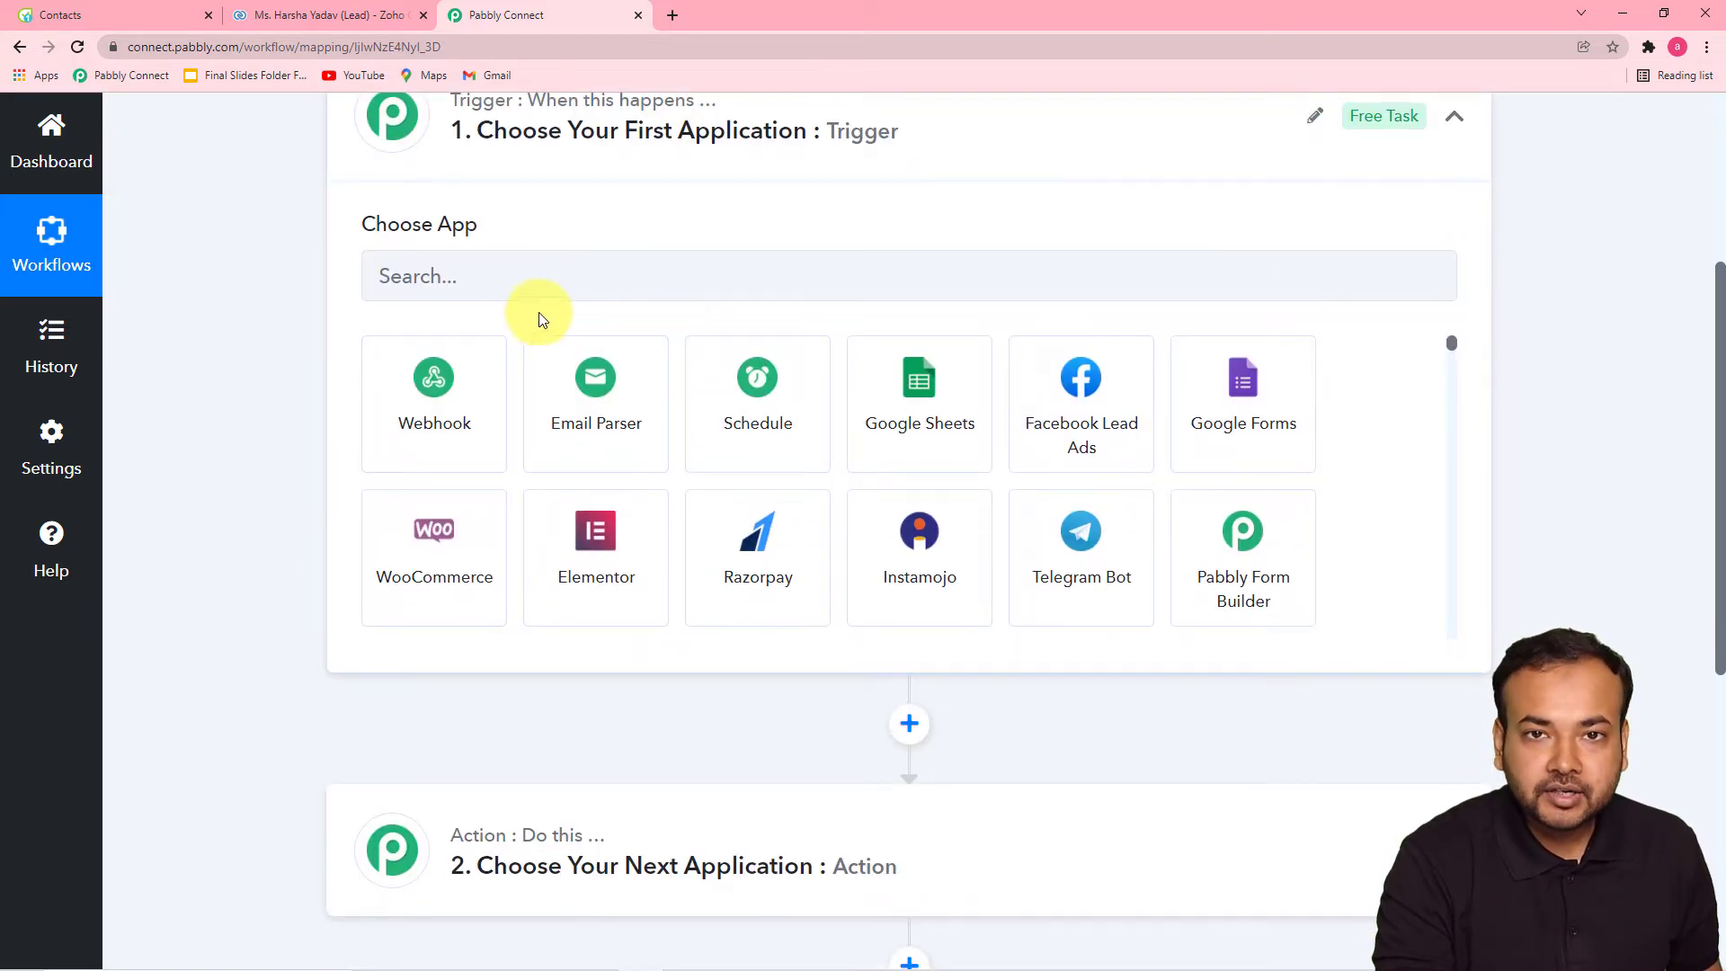
left_click(480, 276)
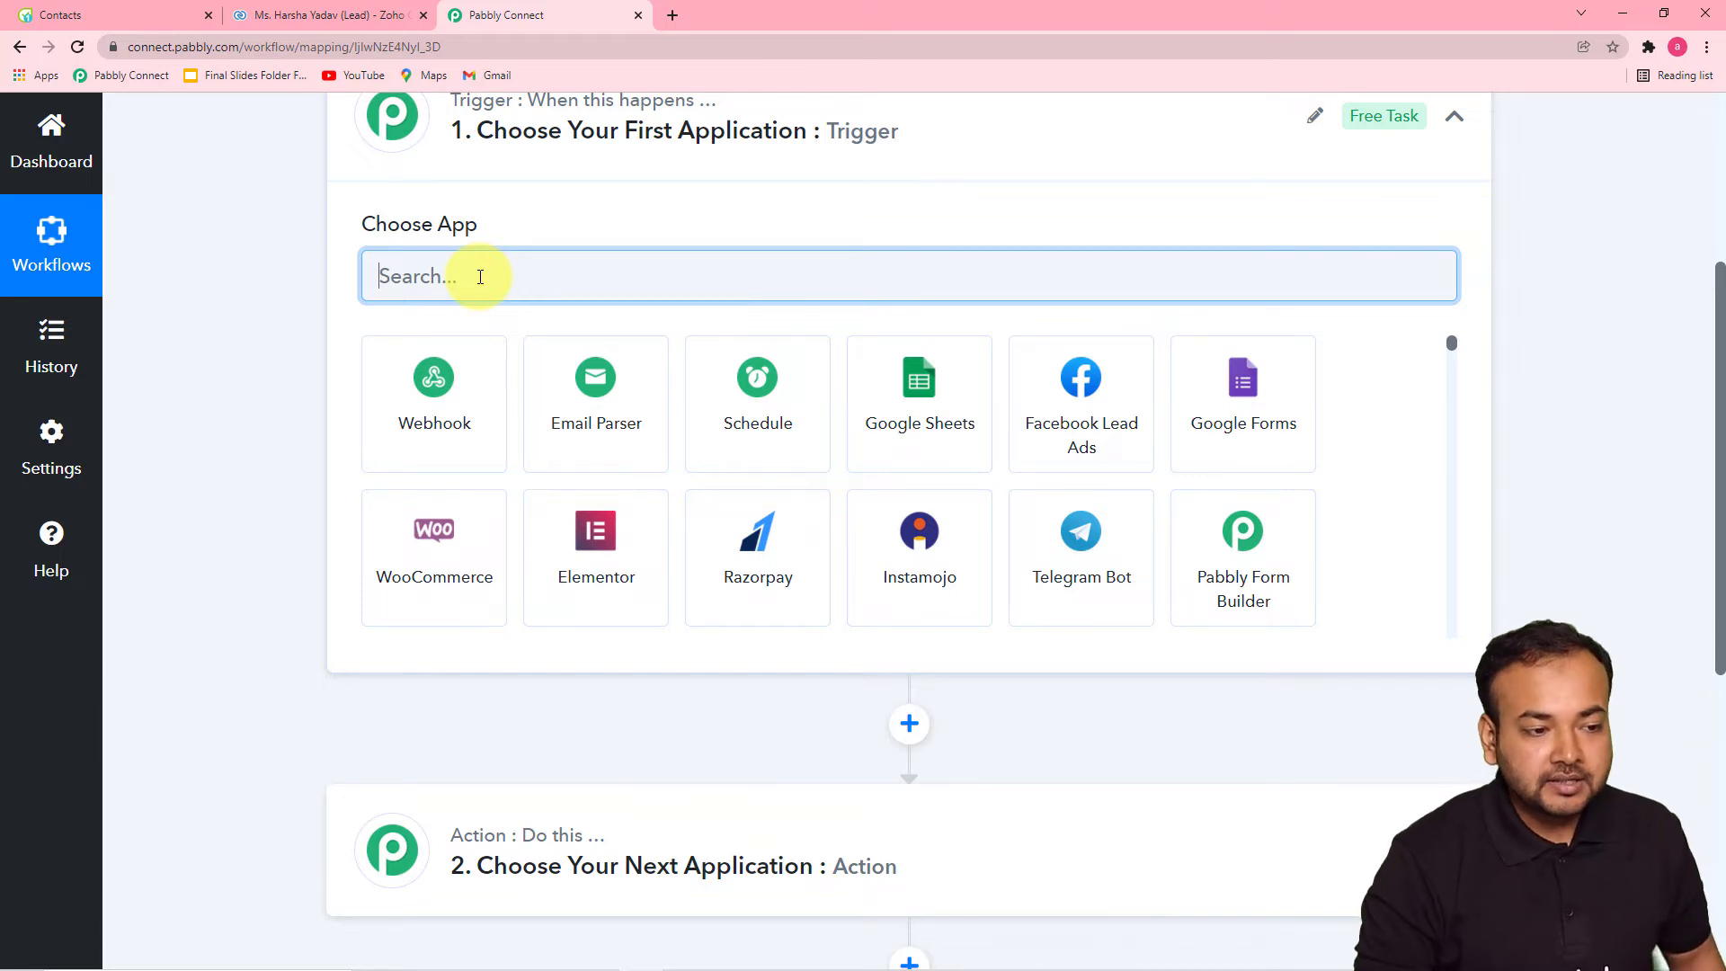
type("zoho")
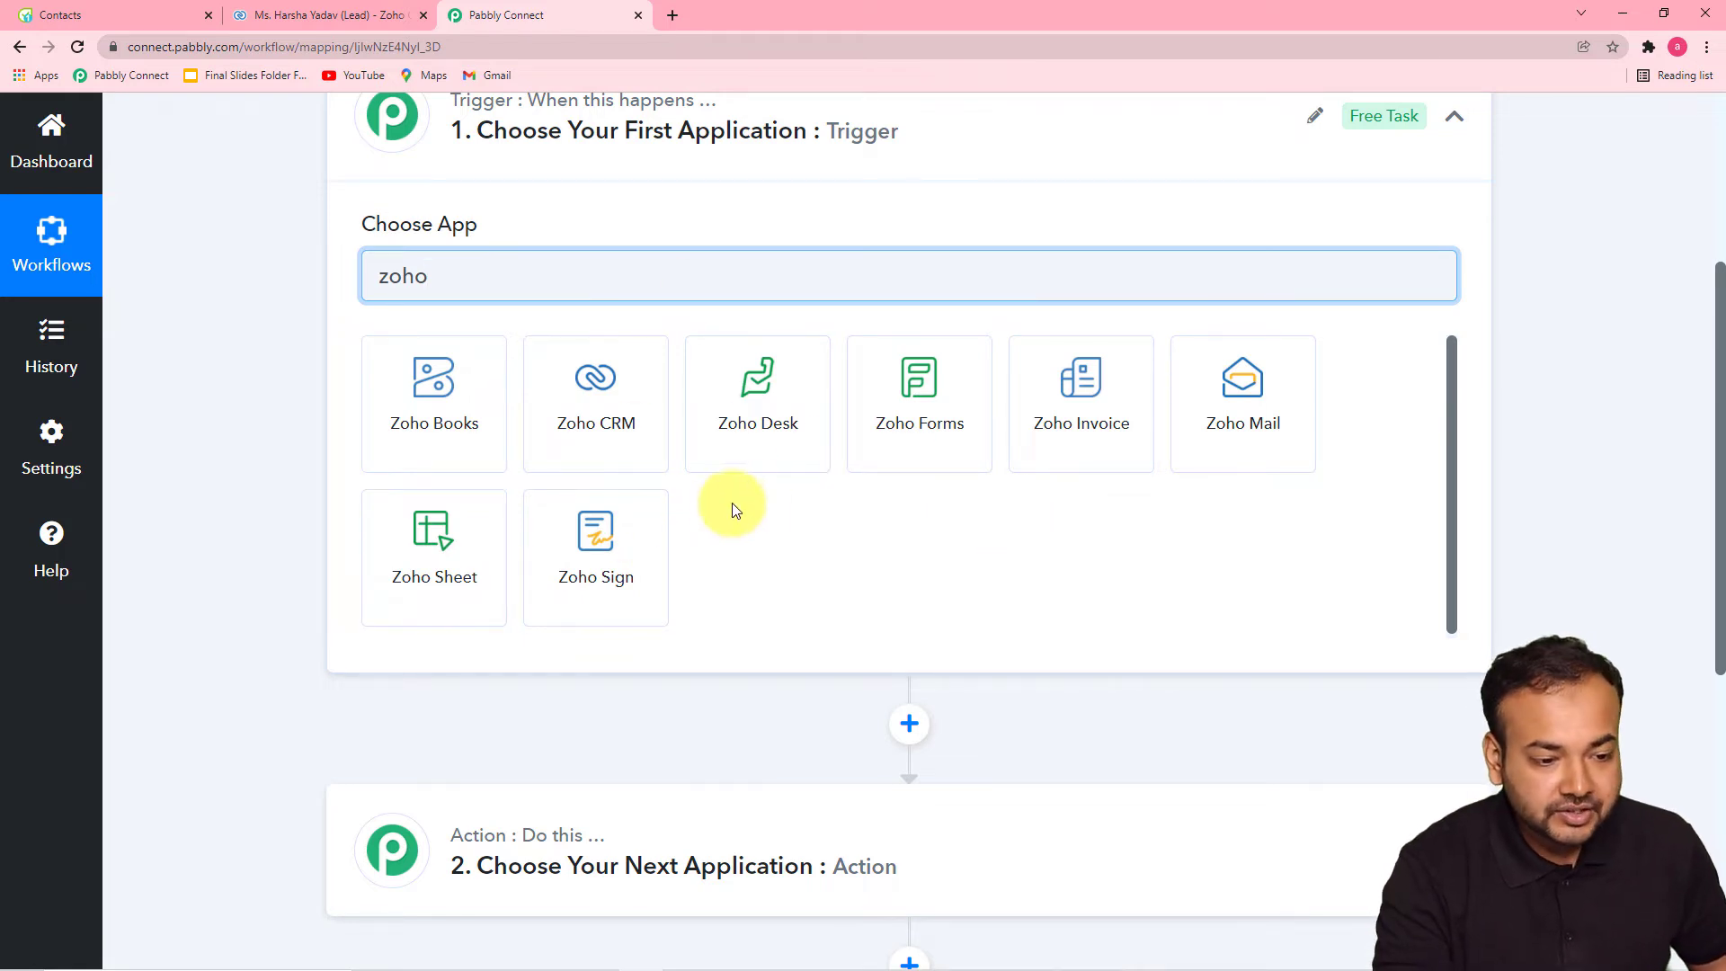
left_click(609, 439)
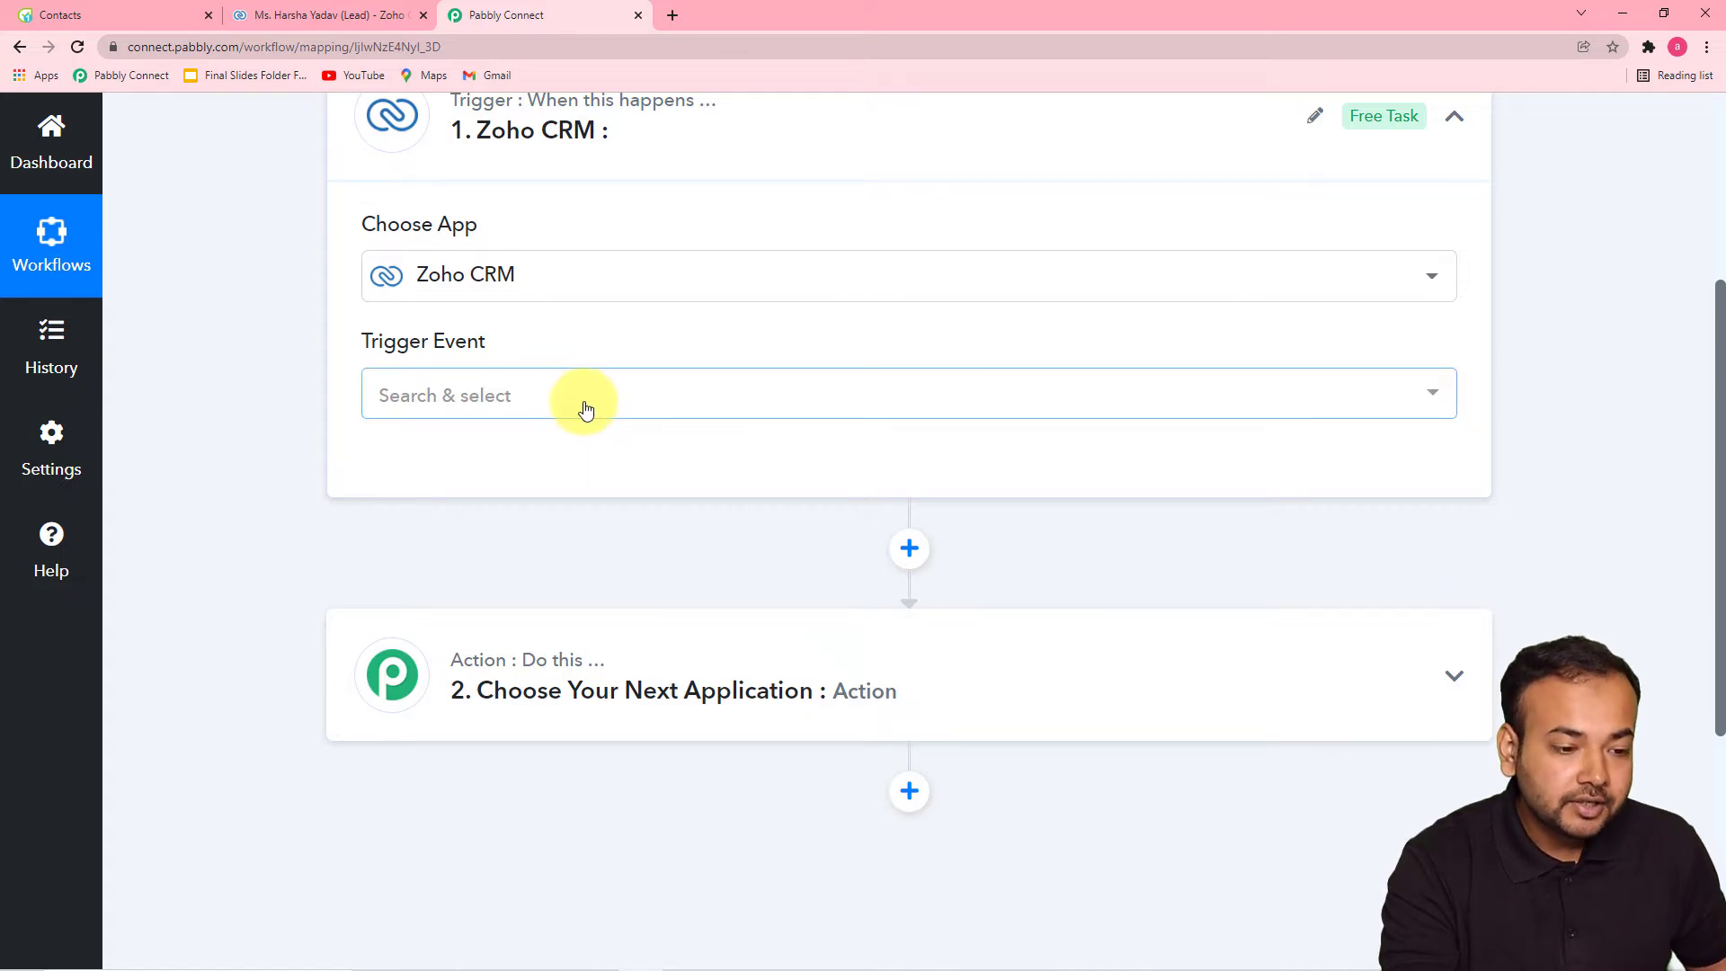
left_click(576, 418)
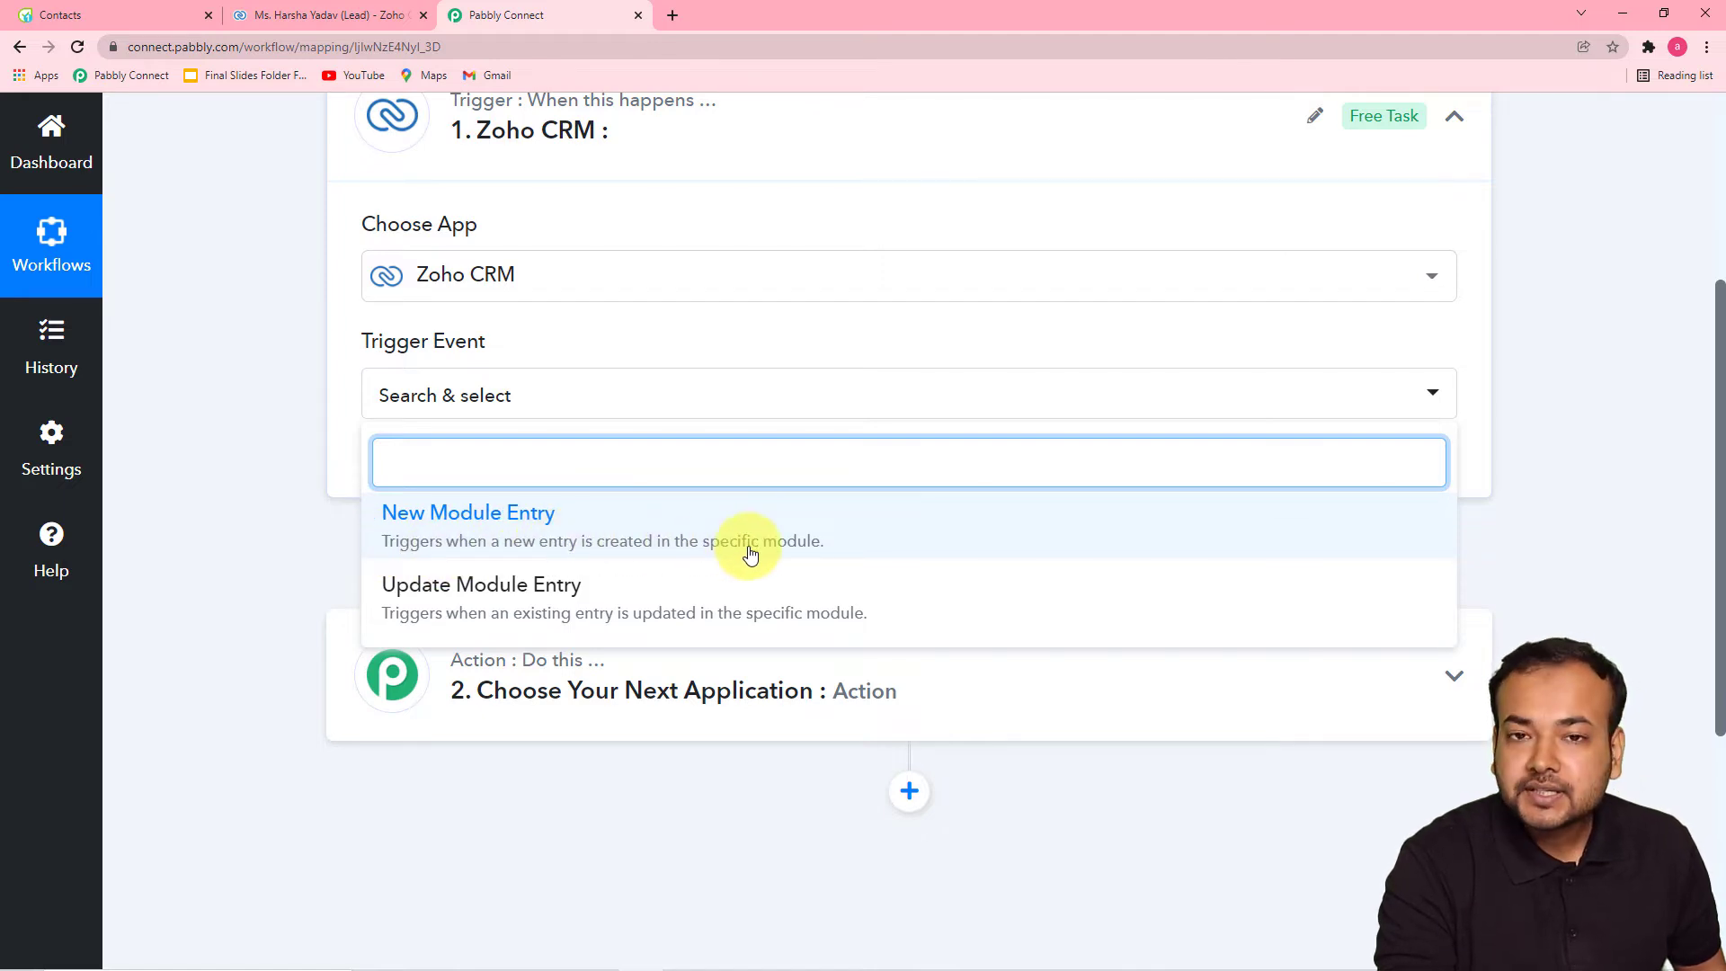
left_click(493, 514)
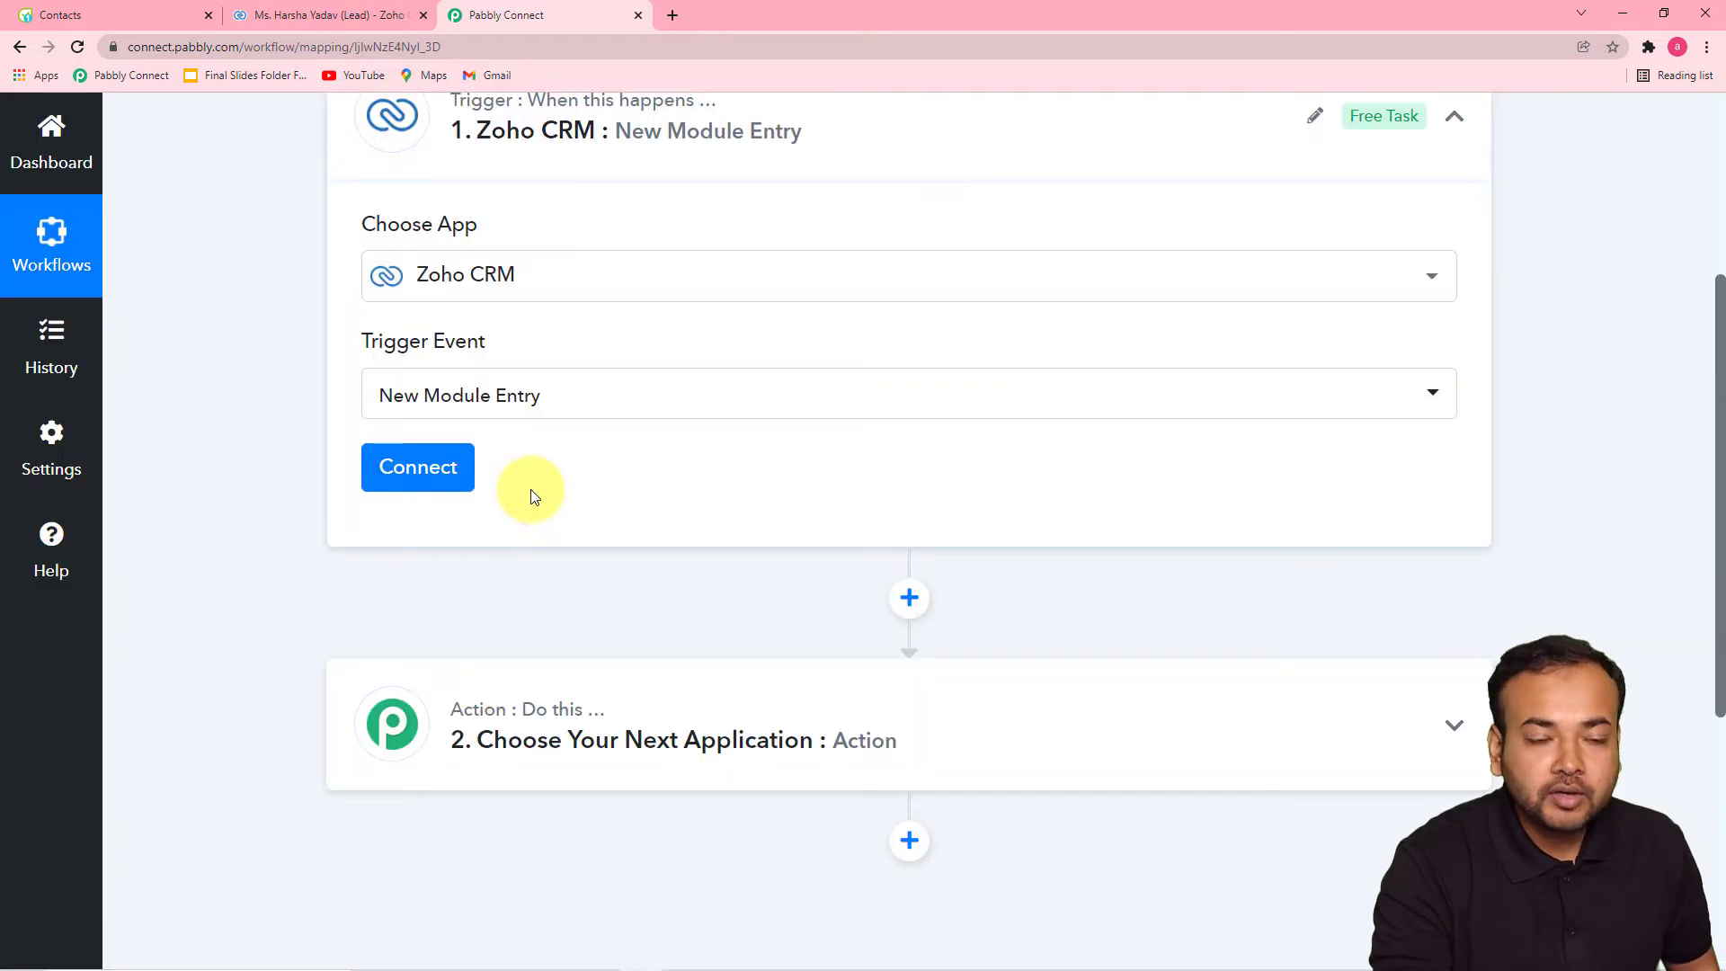
Start authenticating a new Zoho CRM connection for the trigger, and check the account's domain in the open Zoho CRM page
left_click(430, 472)
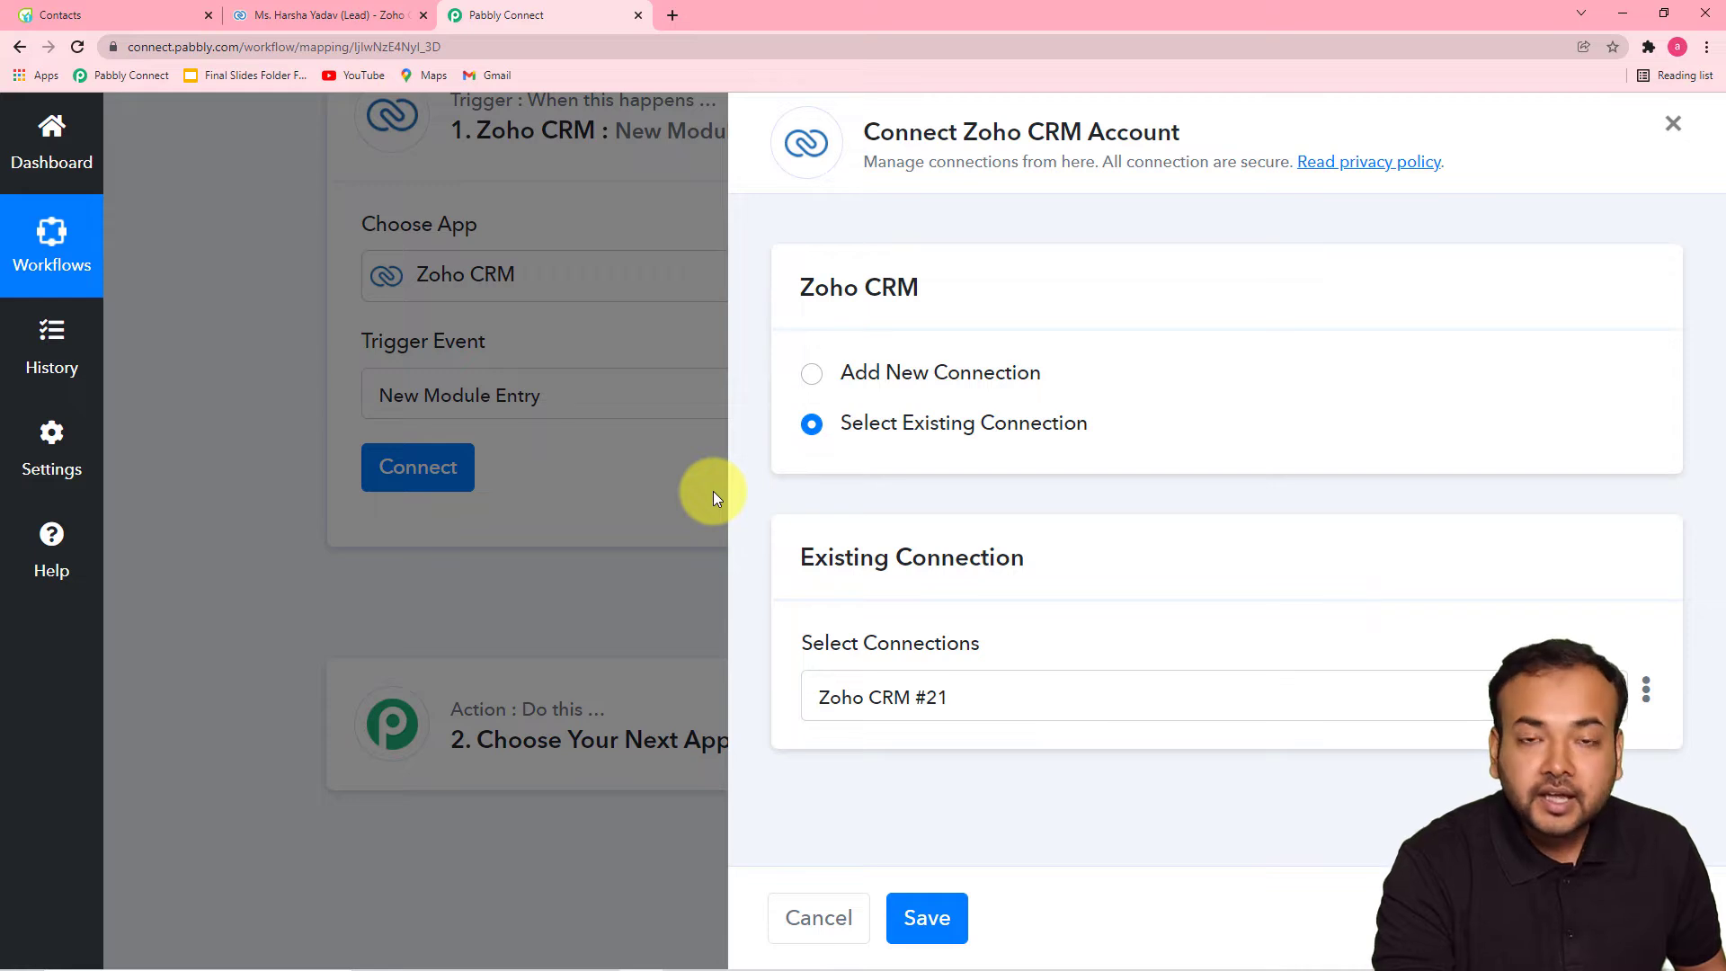
left_click(816, 373)
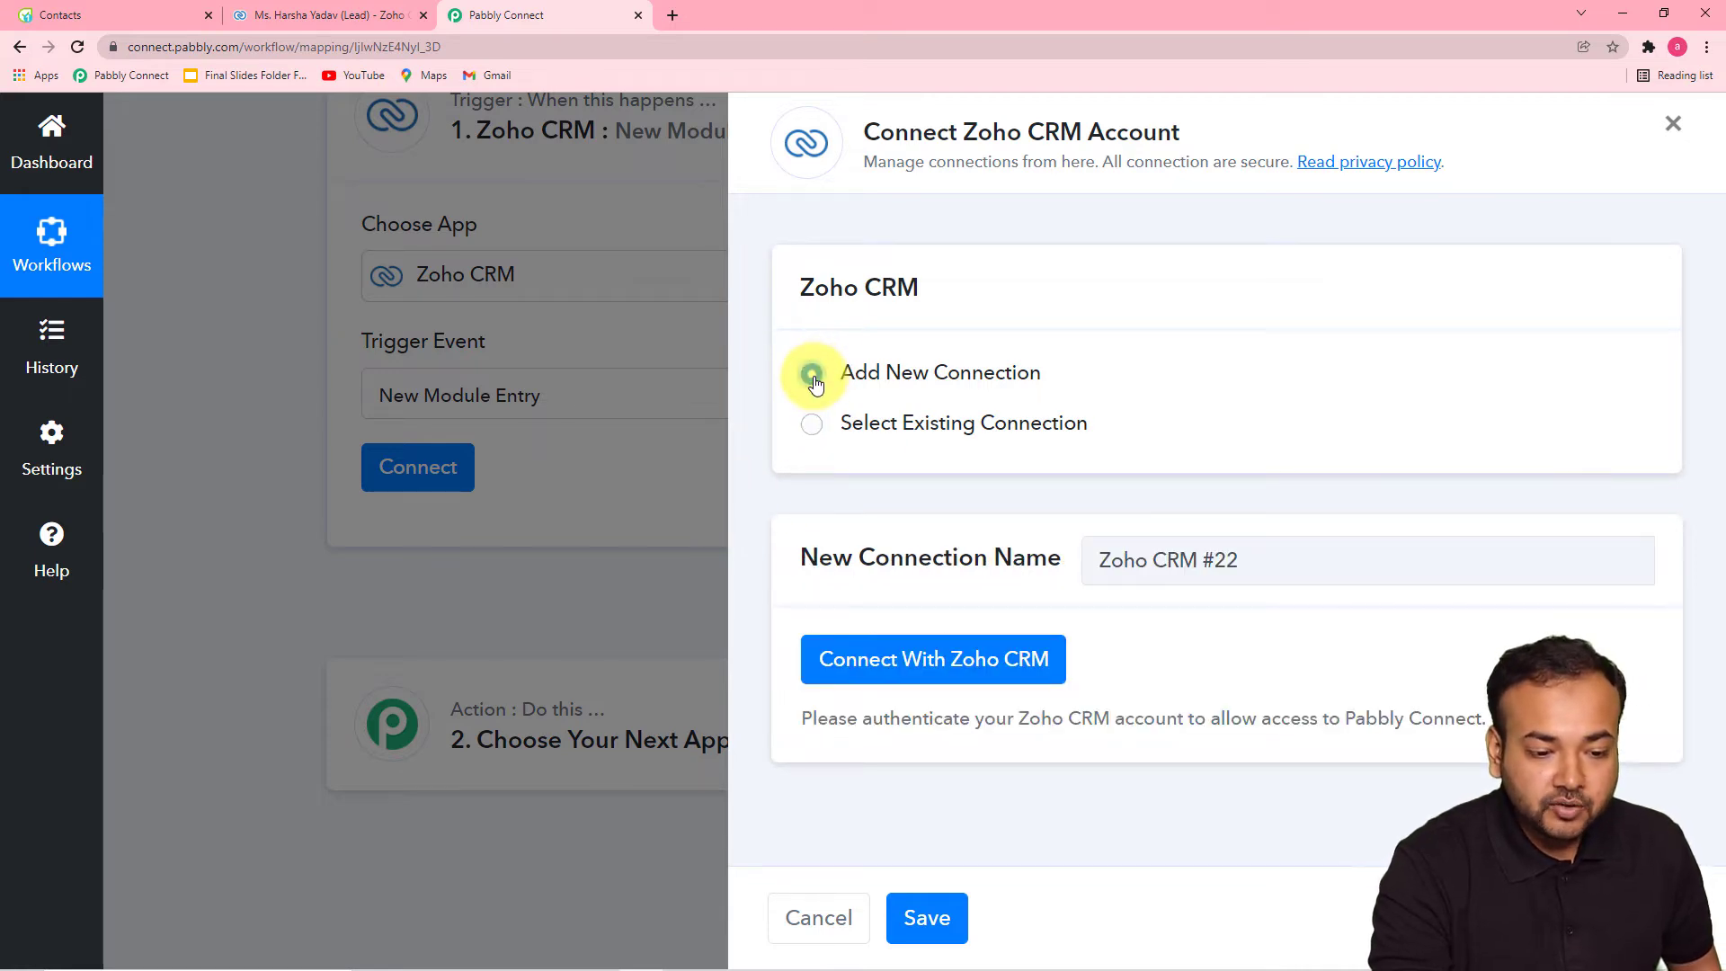
left_click(941, 670)
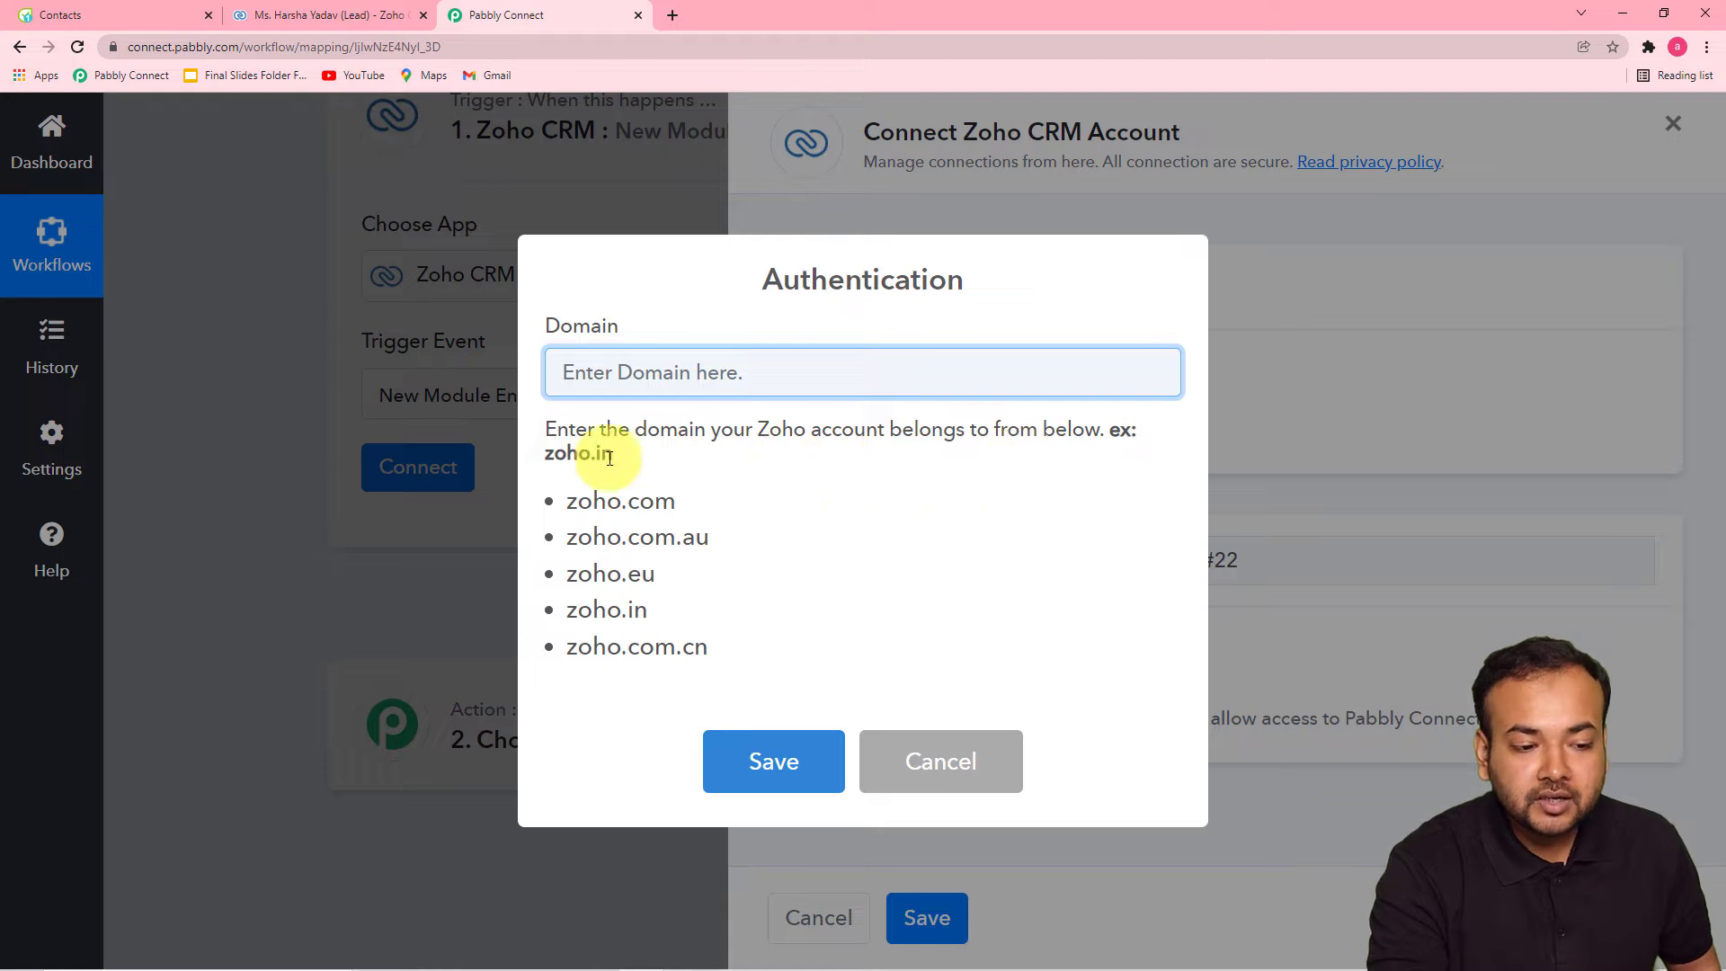
left_click(251, 15)
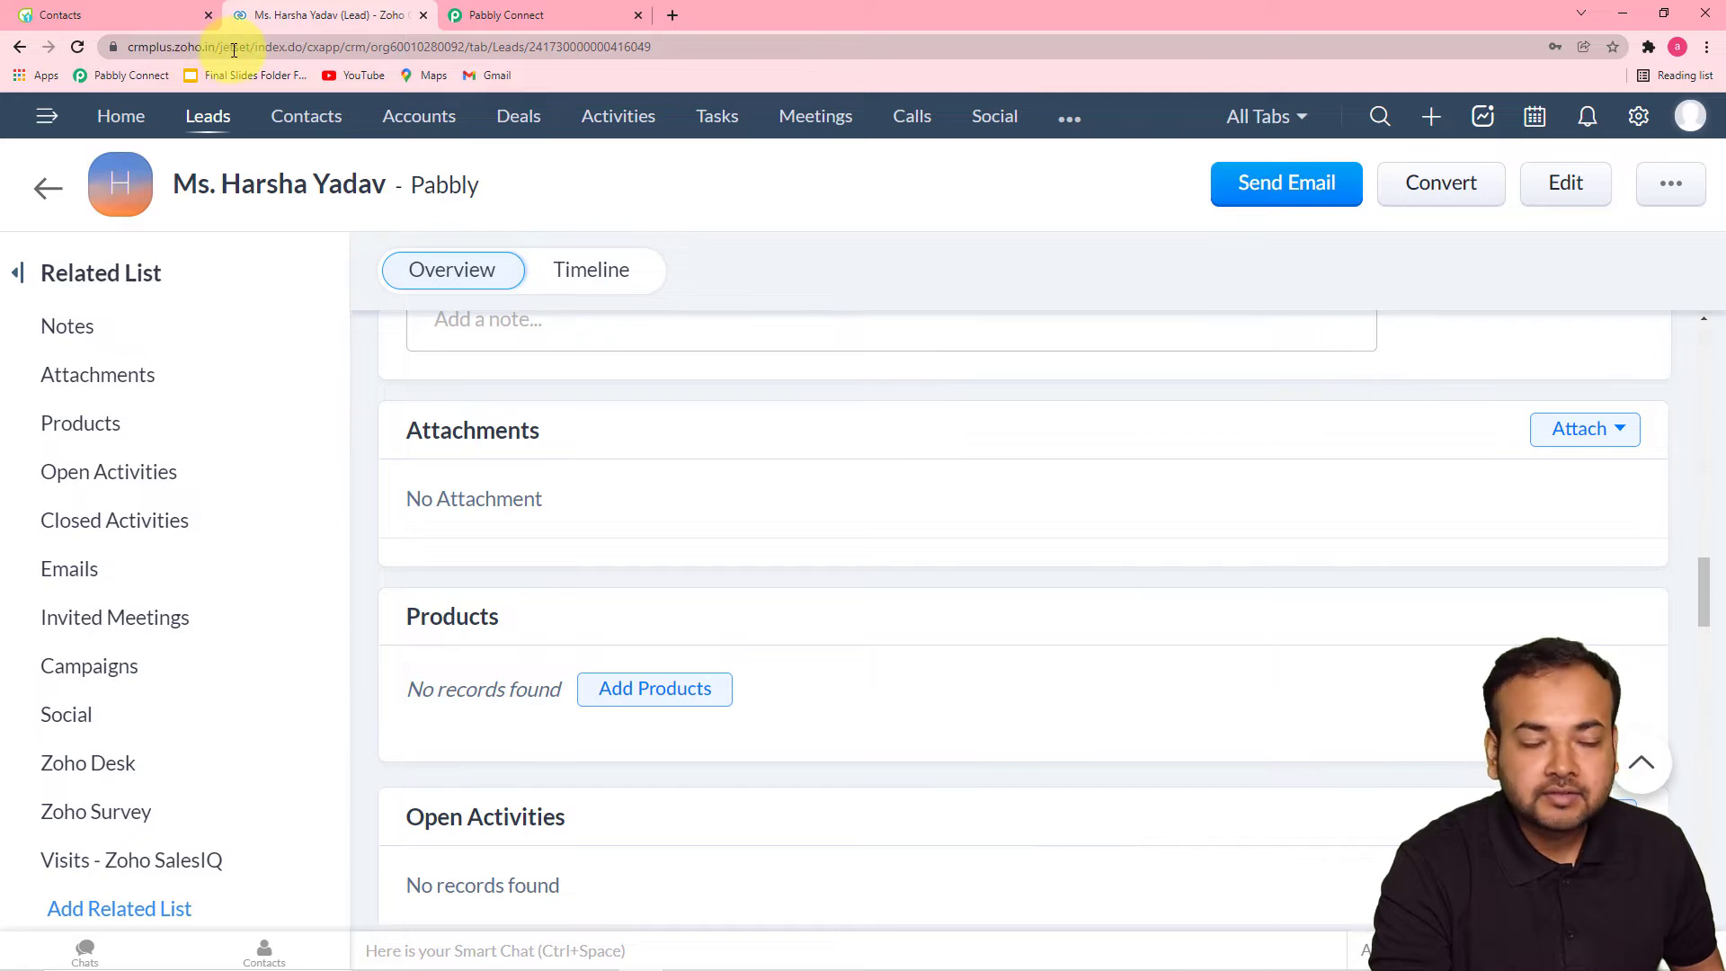
left_click(494, 12)
Set the authentication domain to zoho.in and grant Pabbly Connect access to the Zoho CRM account
left_click_drag(544, 454, 613, 452)
key("ctrl+c")
right_click(617, 439)
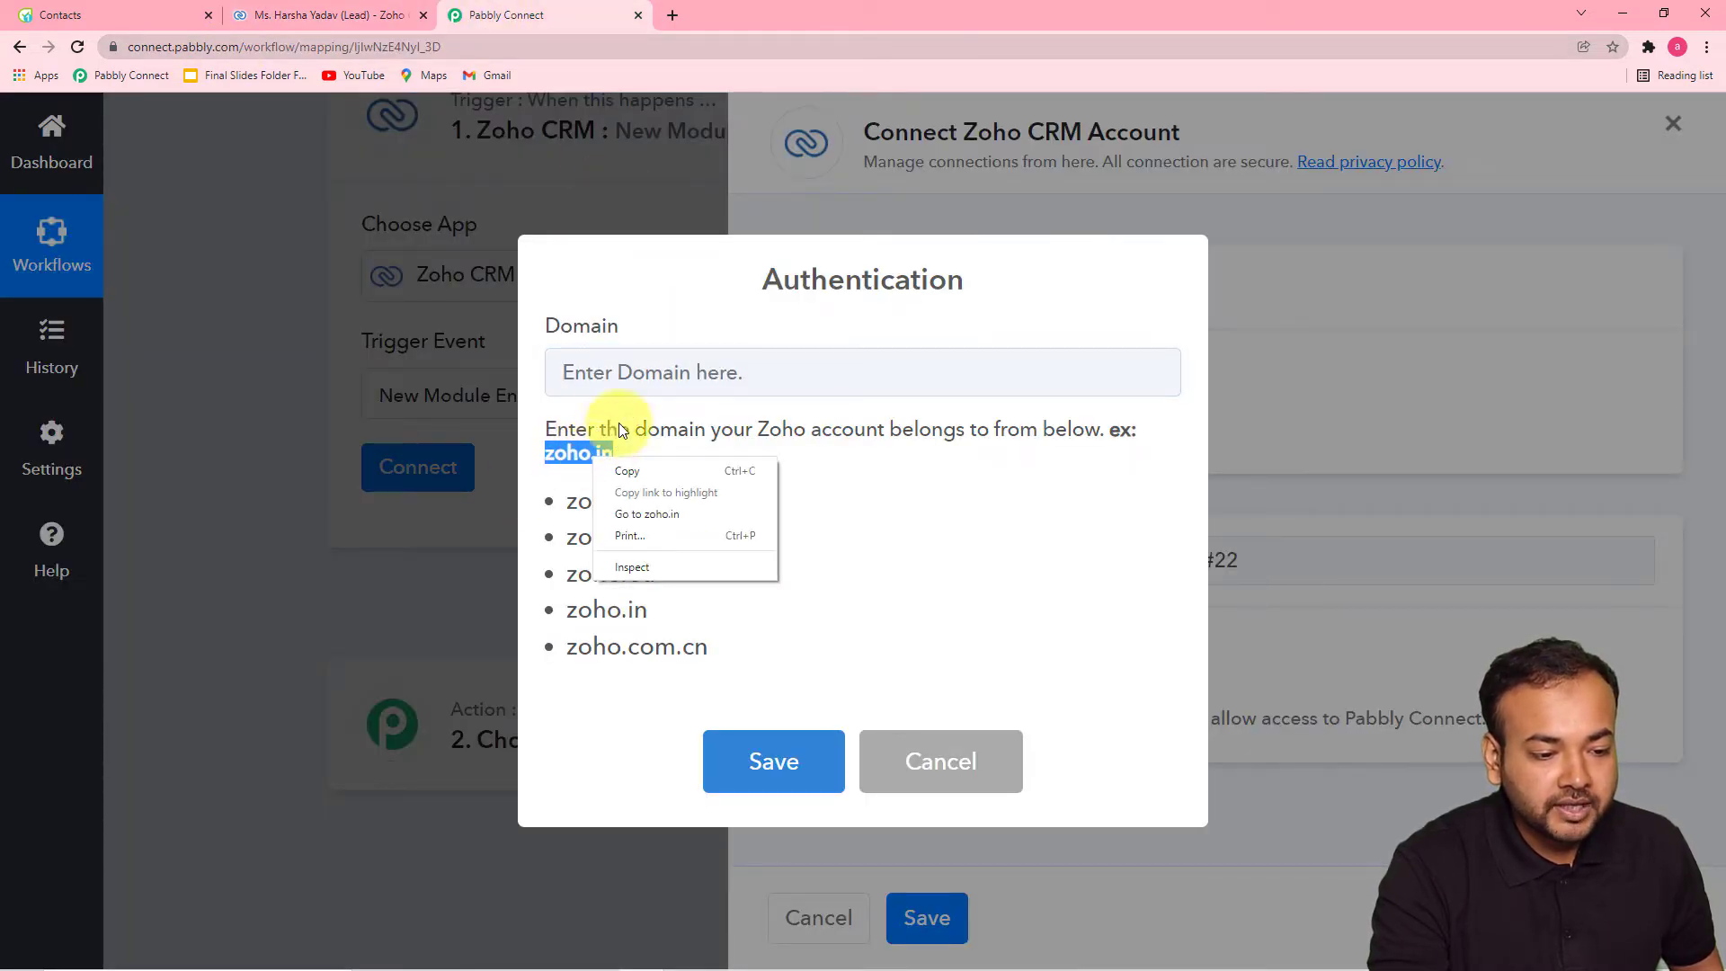
left_click(627, 470)
left_click(570, 372)
right_click(582, 385)
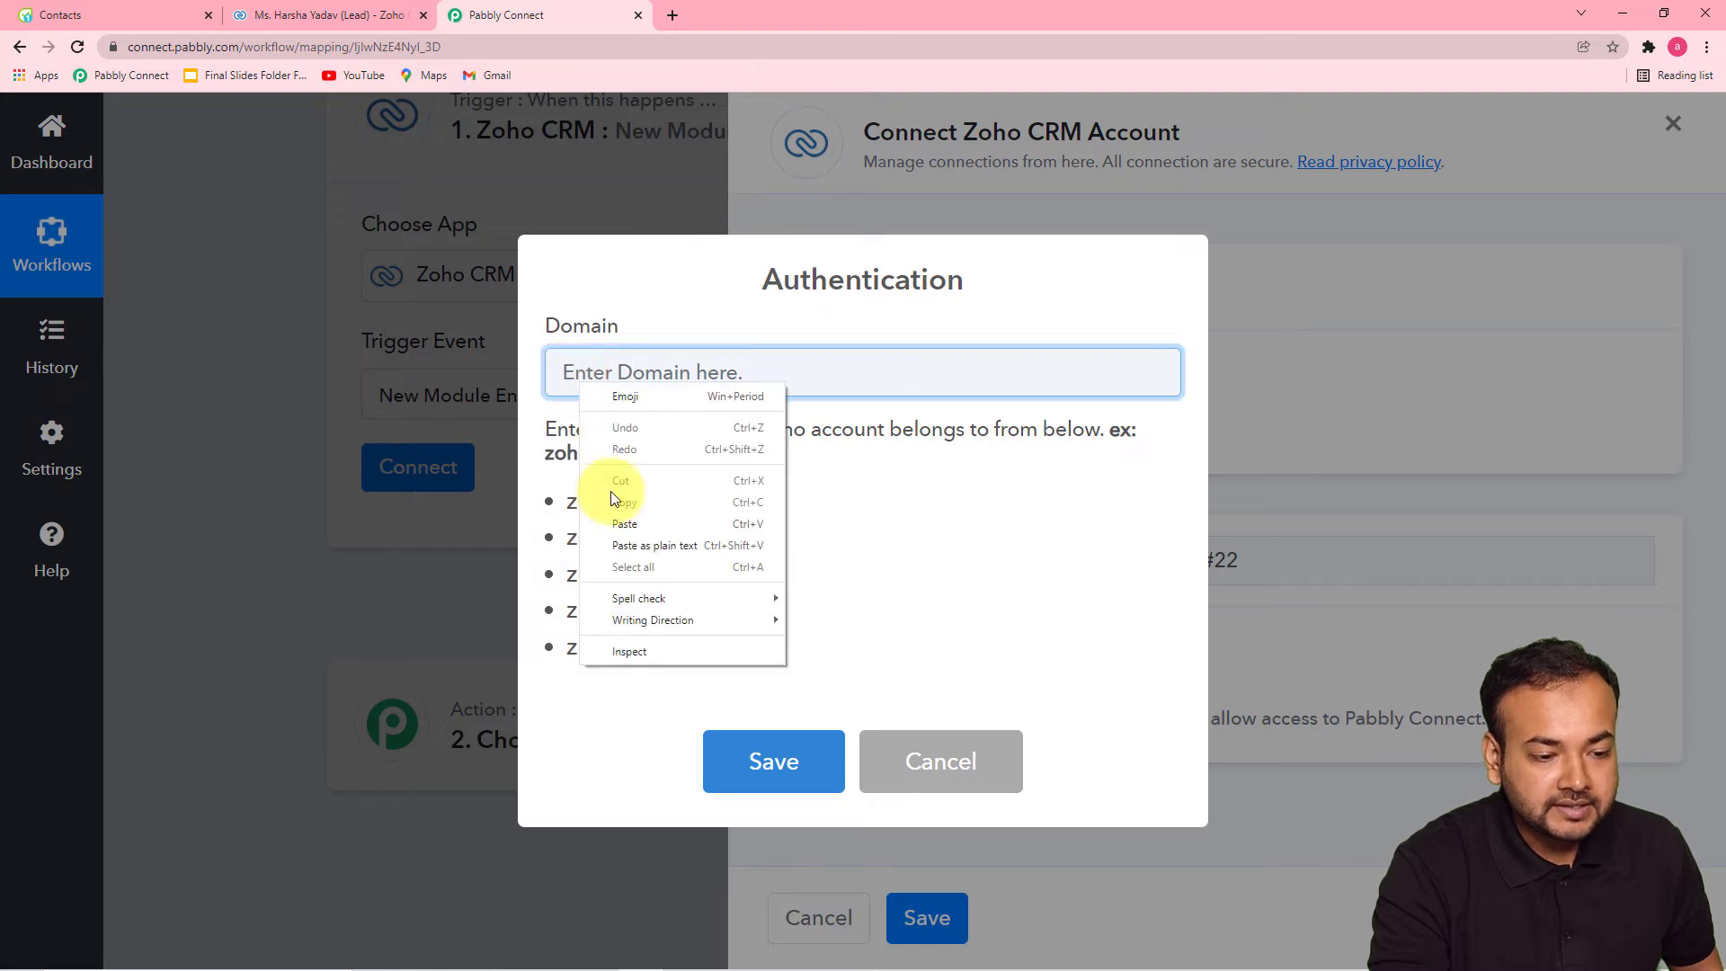
left_click(621, 524)
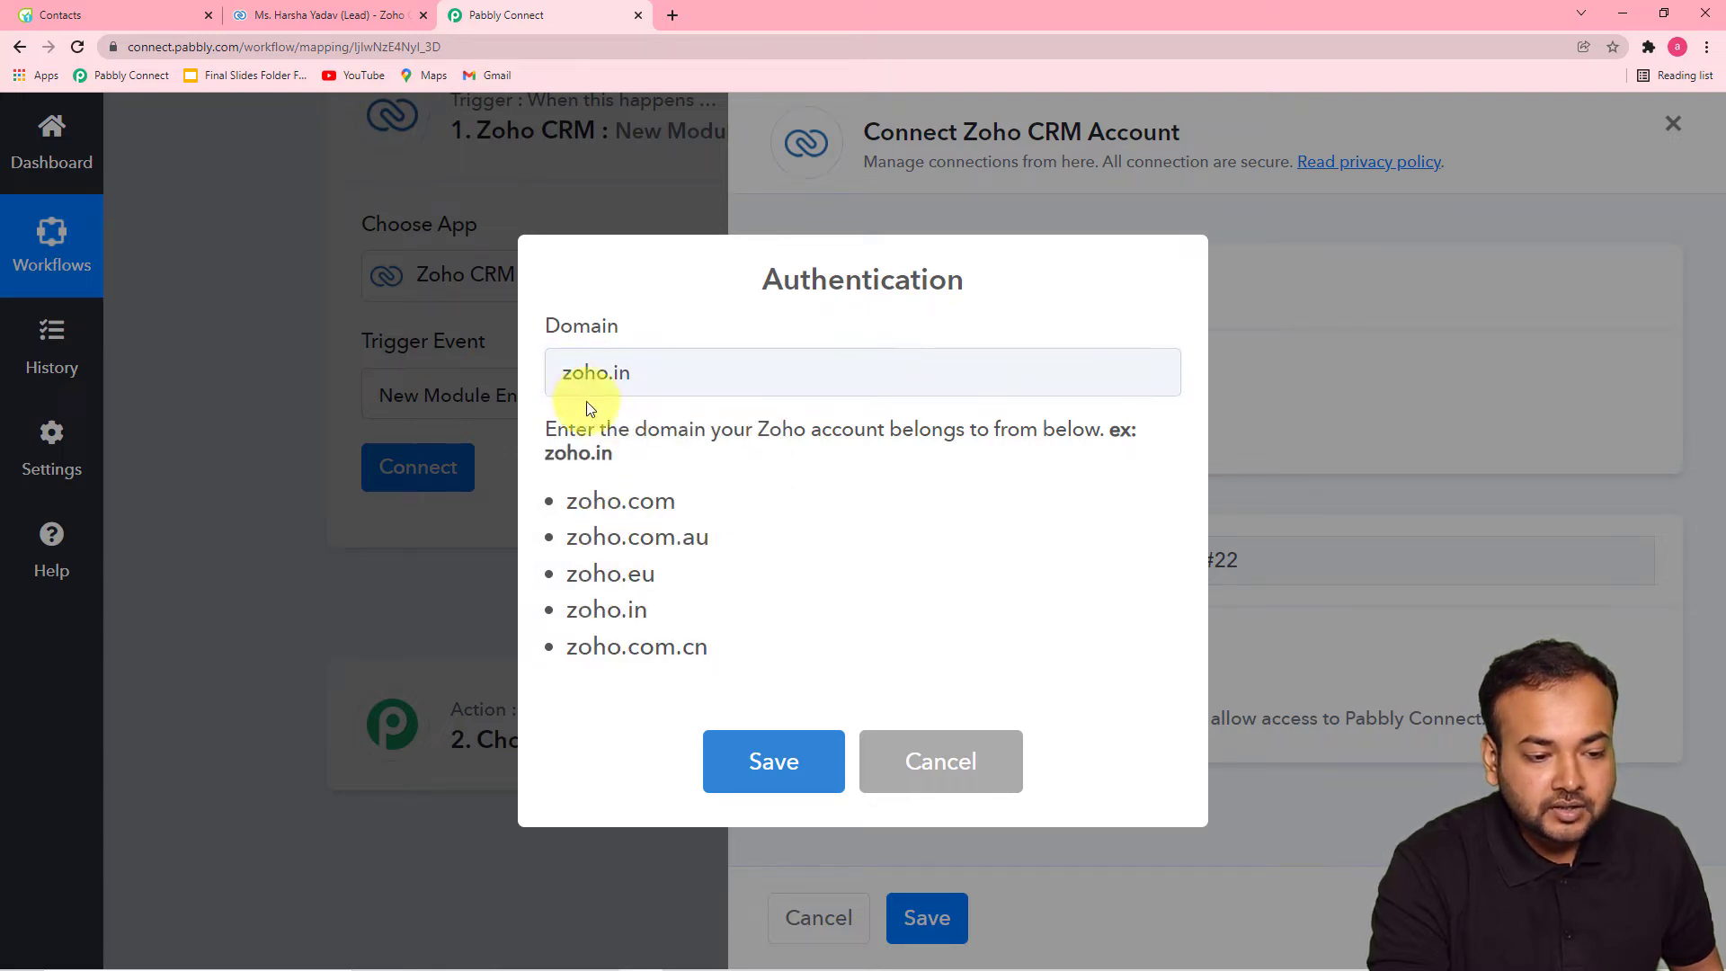
left_click(765, 763)
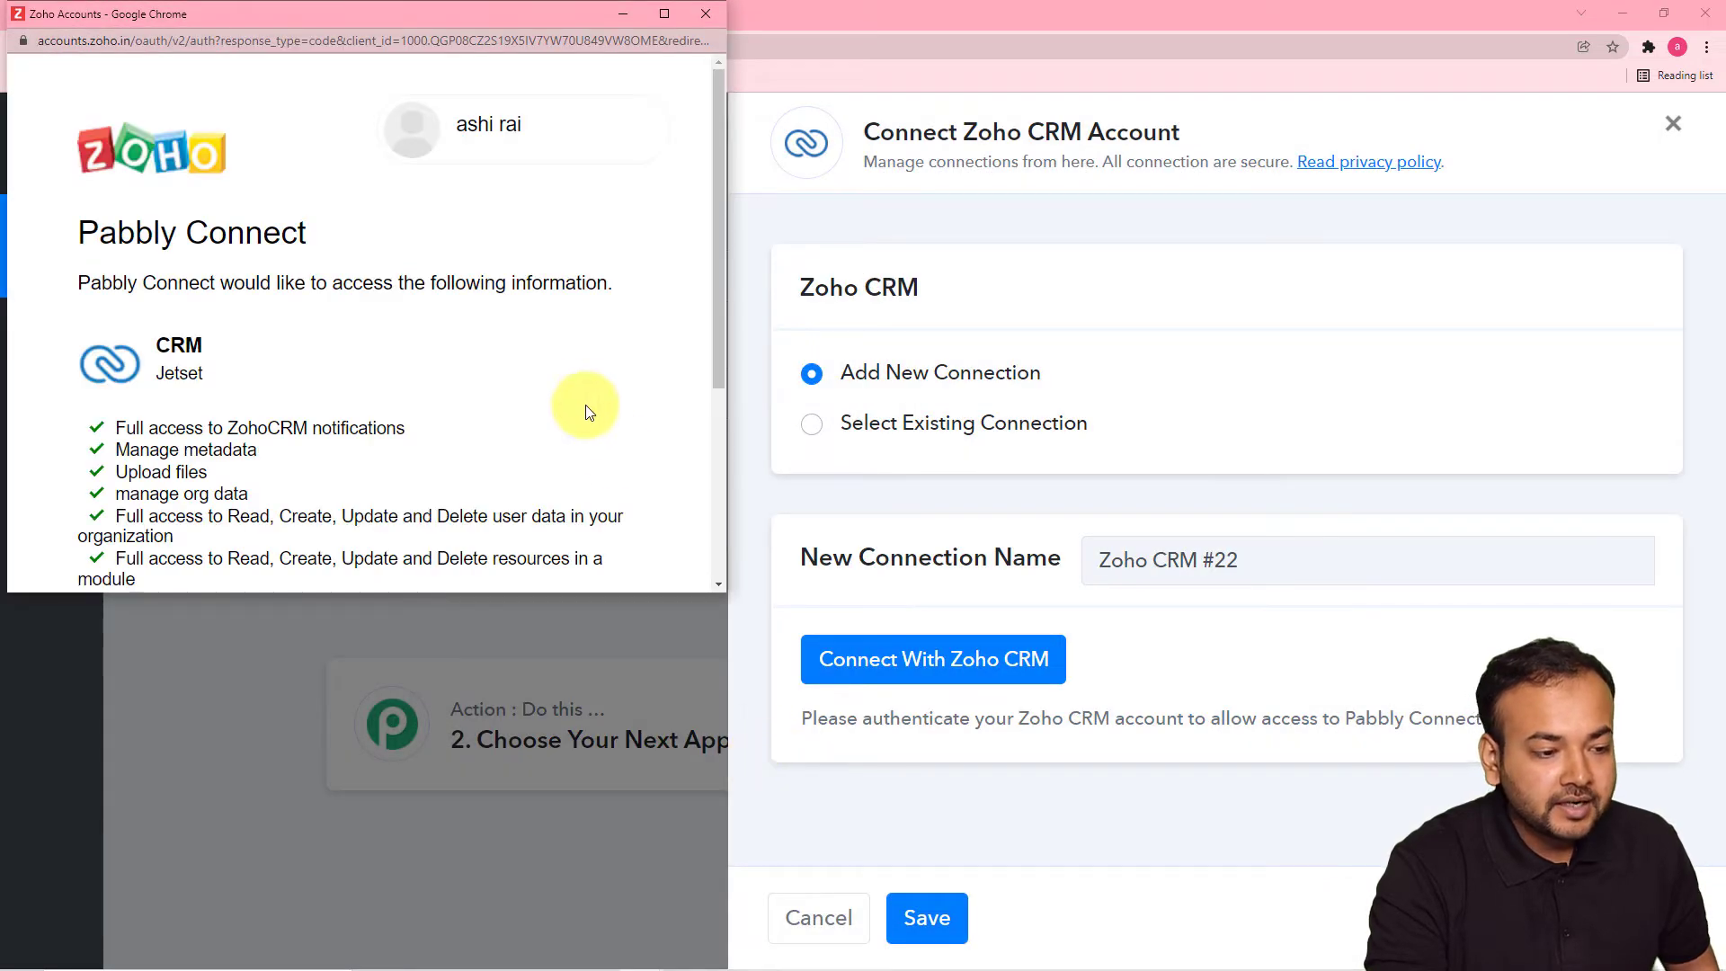
scroll(523, 327, "down", 2)
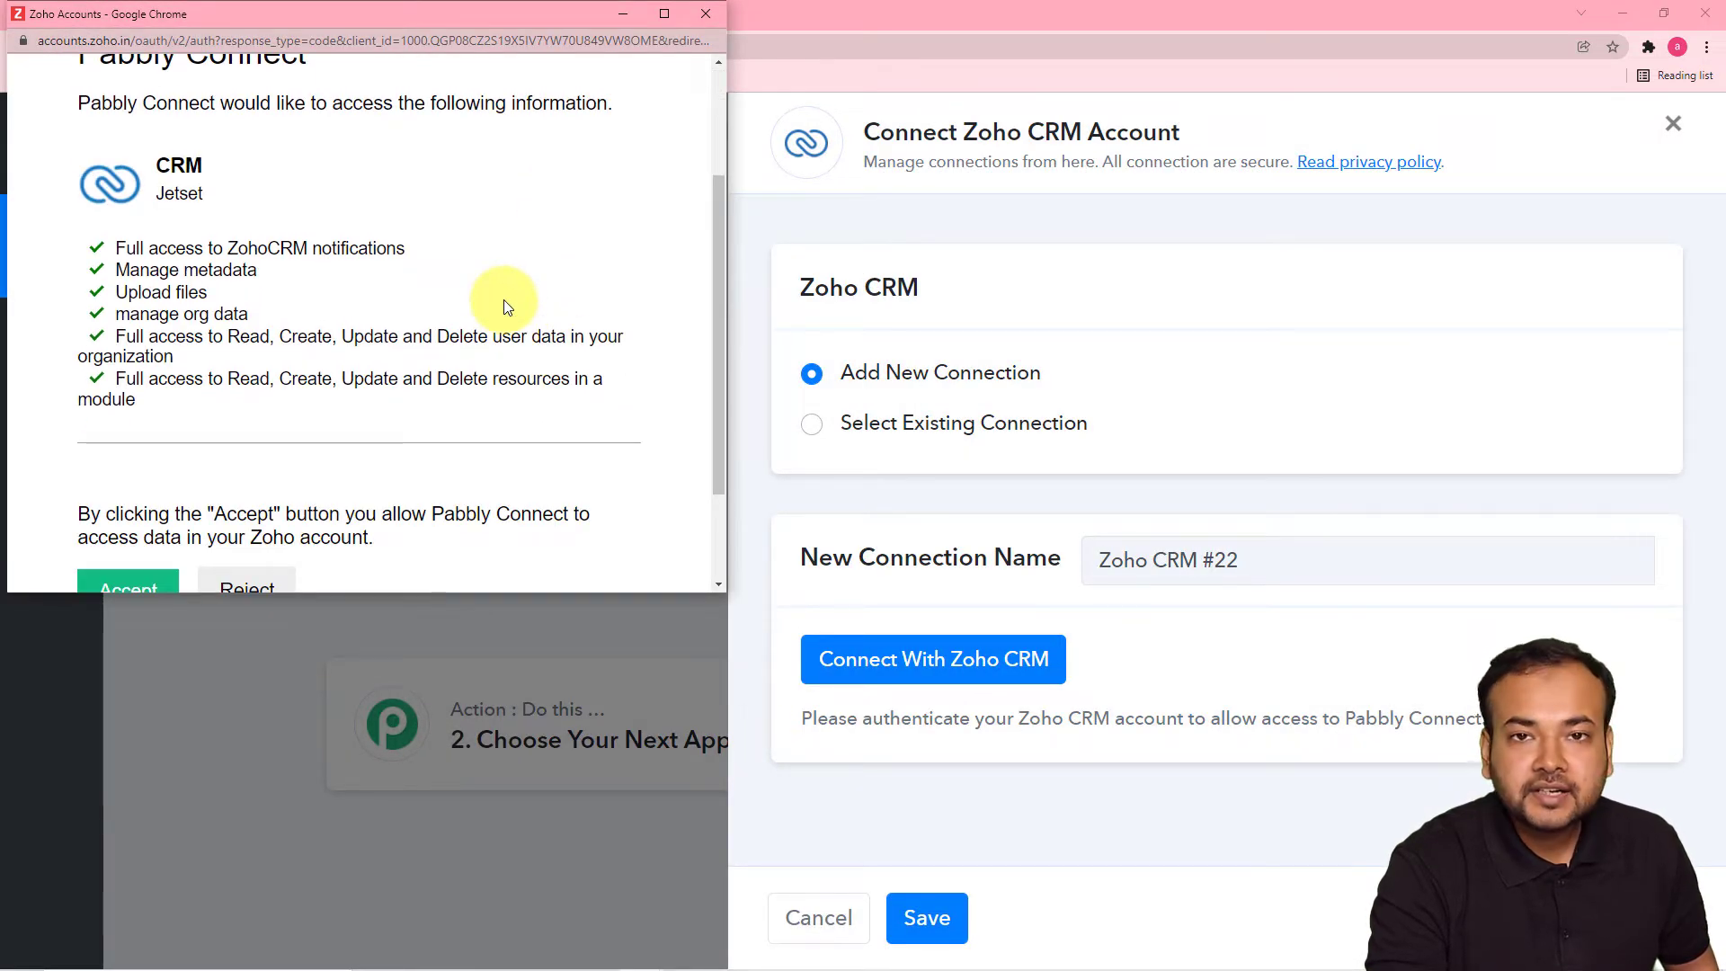
scroll(504, 306, "down", 2)
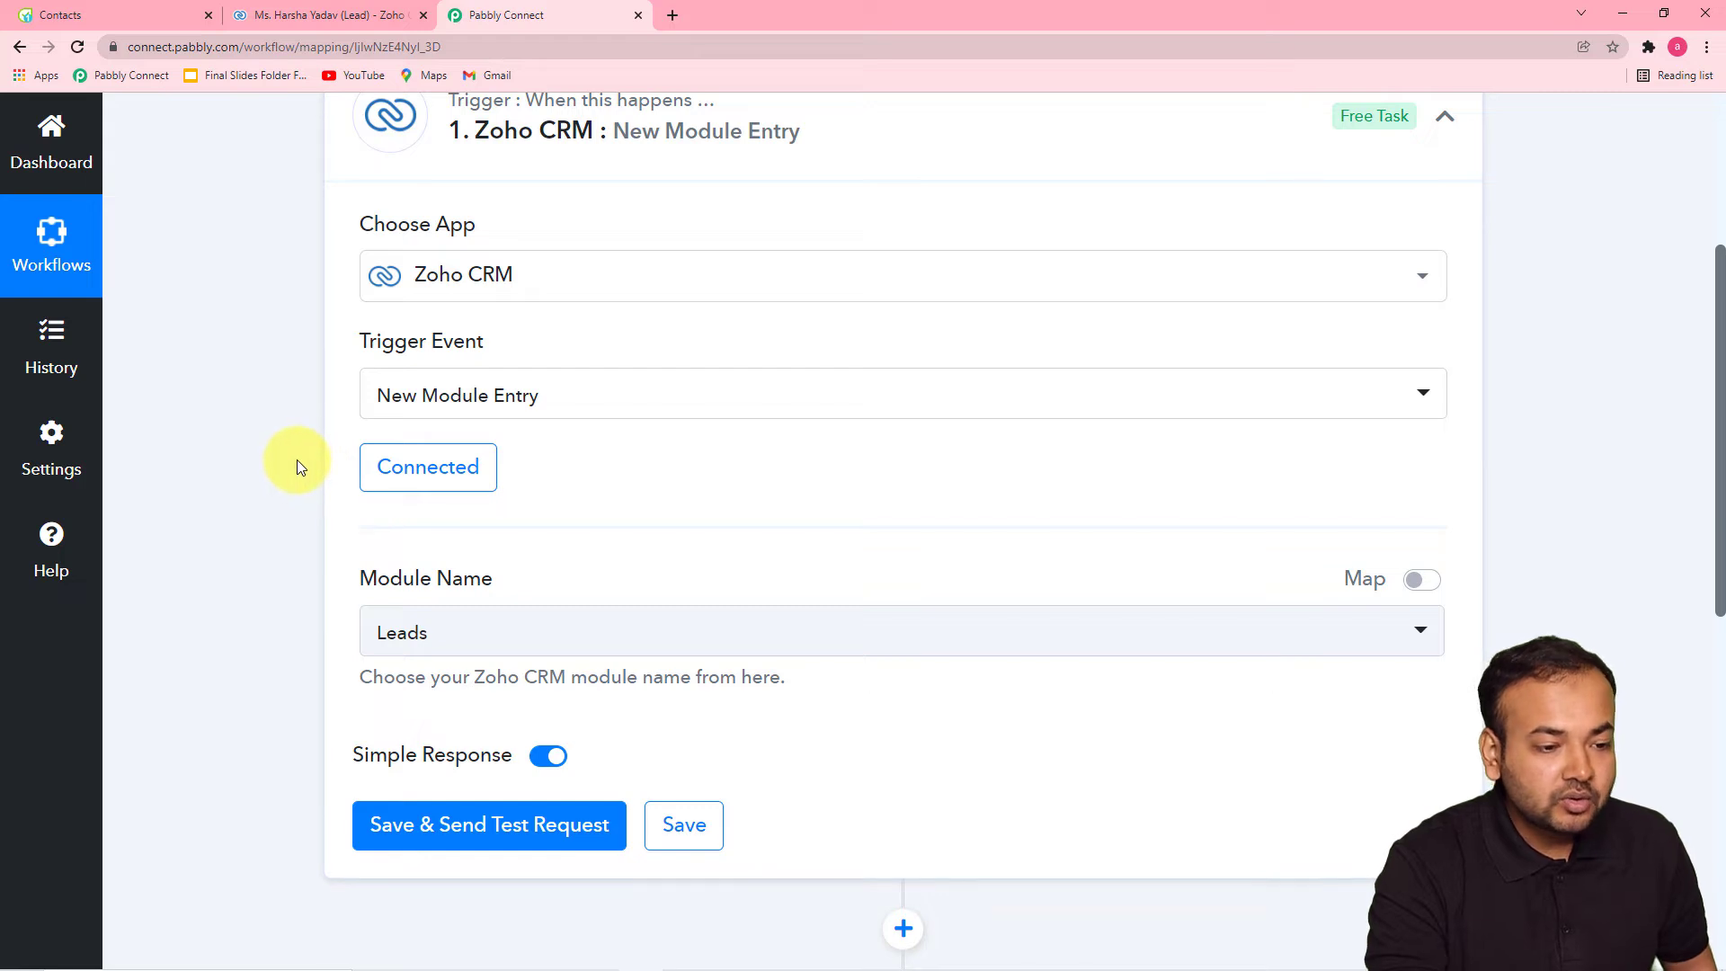
Select Leads as the trigger's module, keep Simple Response on, and save and send a test request
scroll(273, 421, "down", 2)
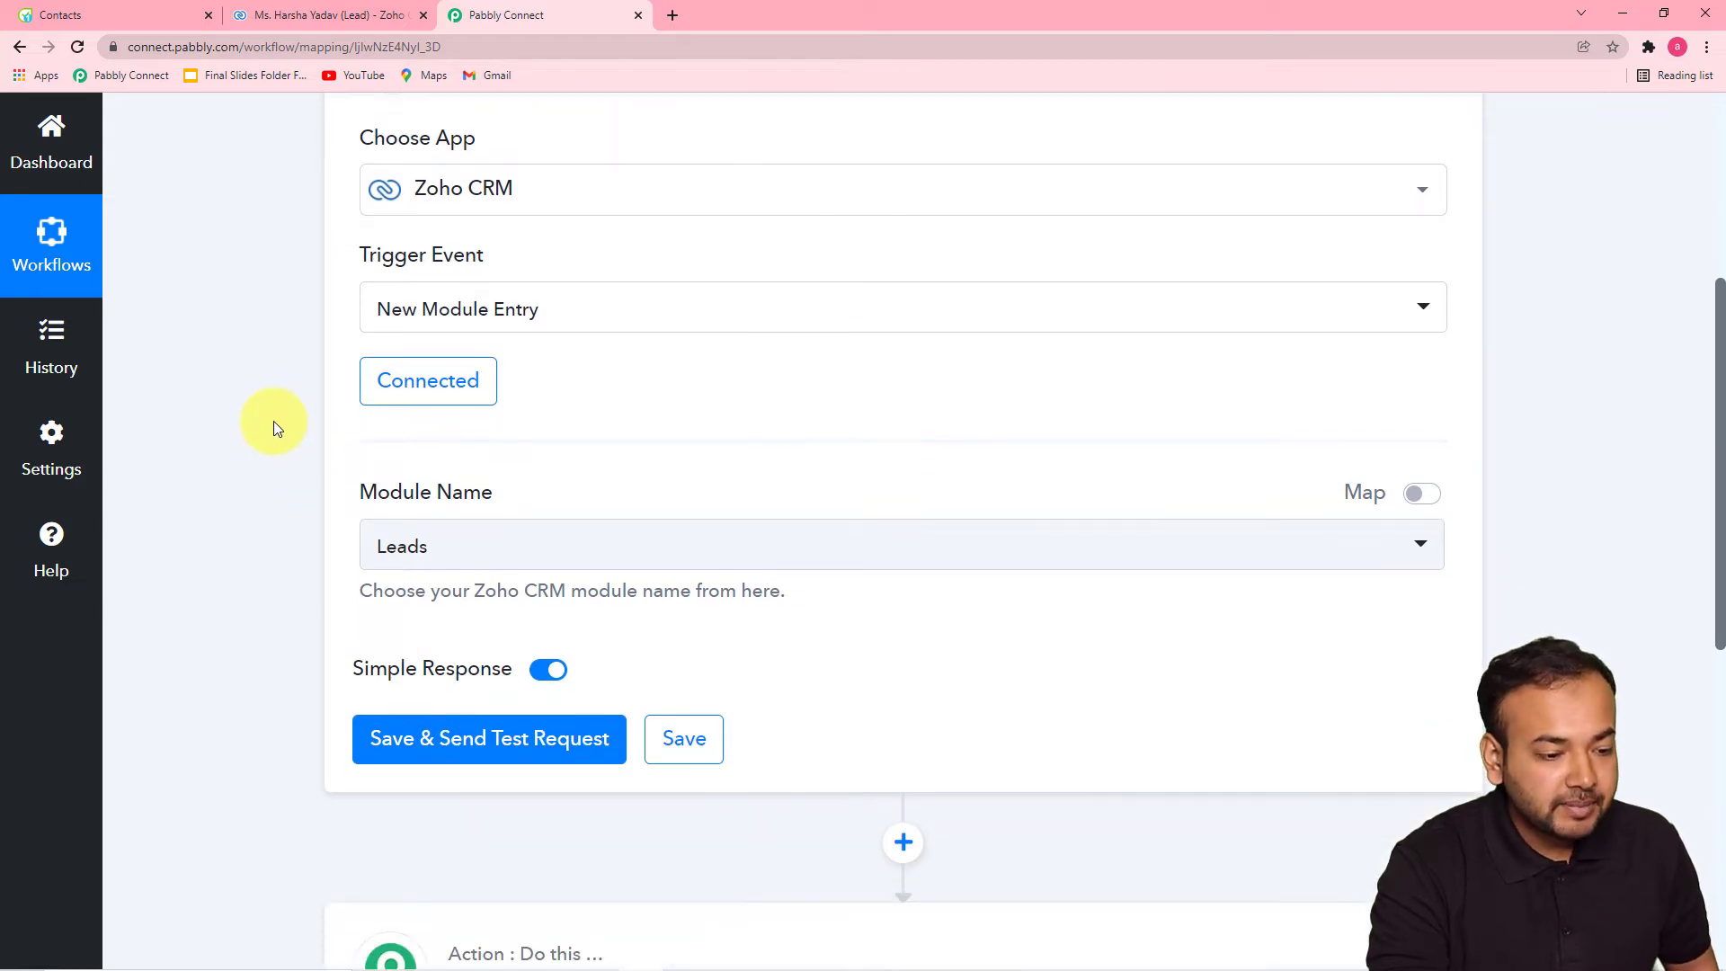
scroll(273, 421, "down", 1)
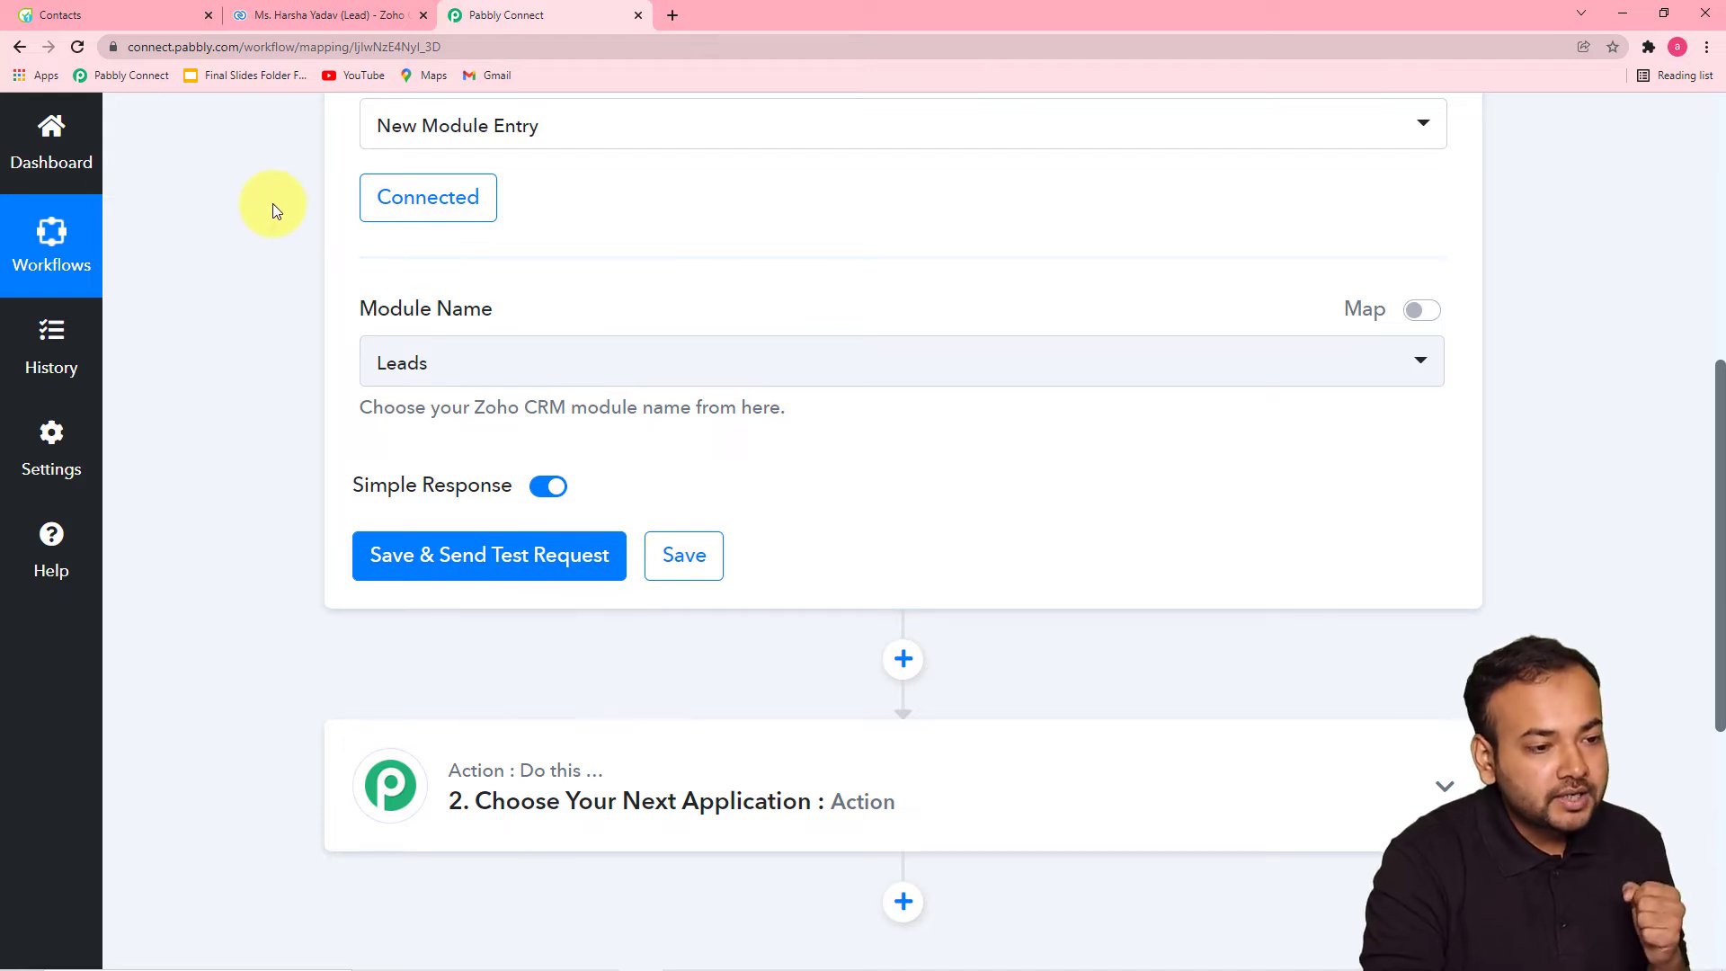
left_click(293, 15)
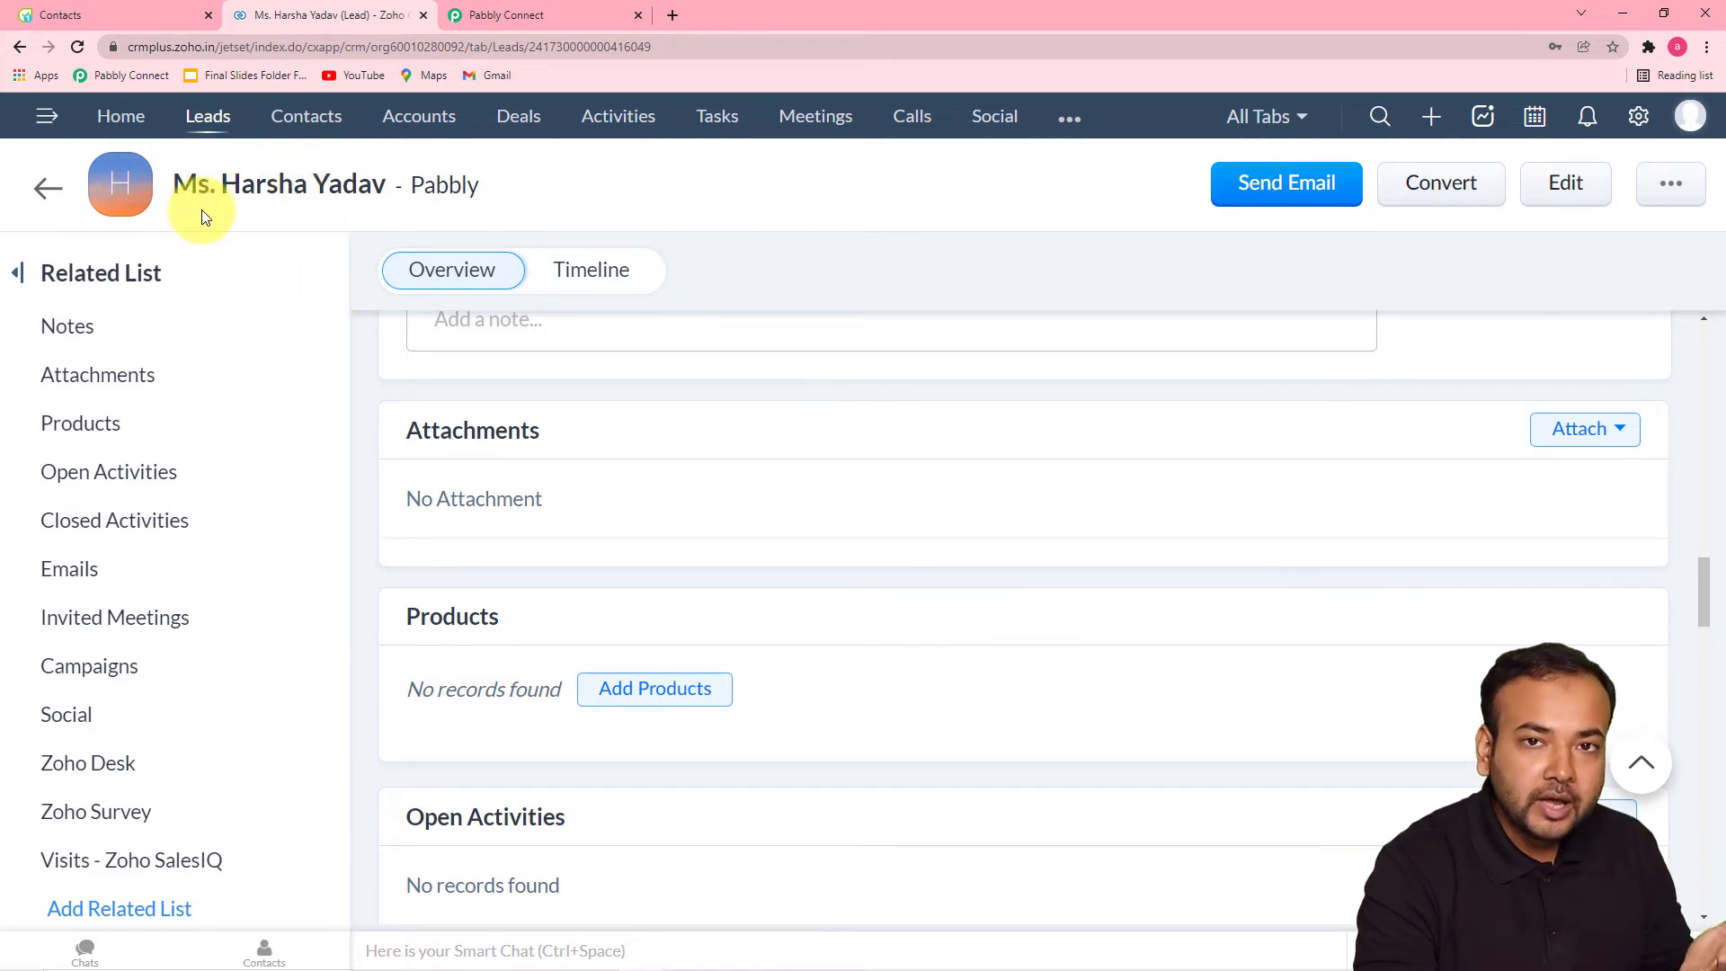
left_click(537, 17)
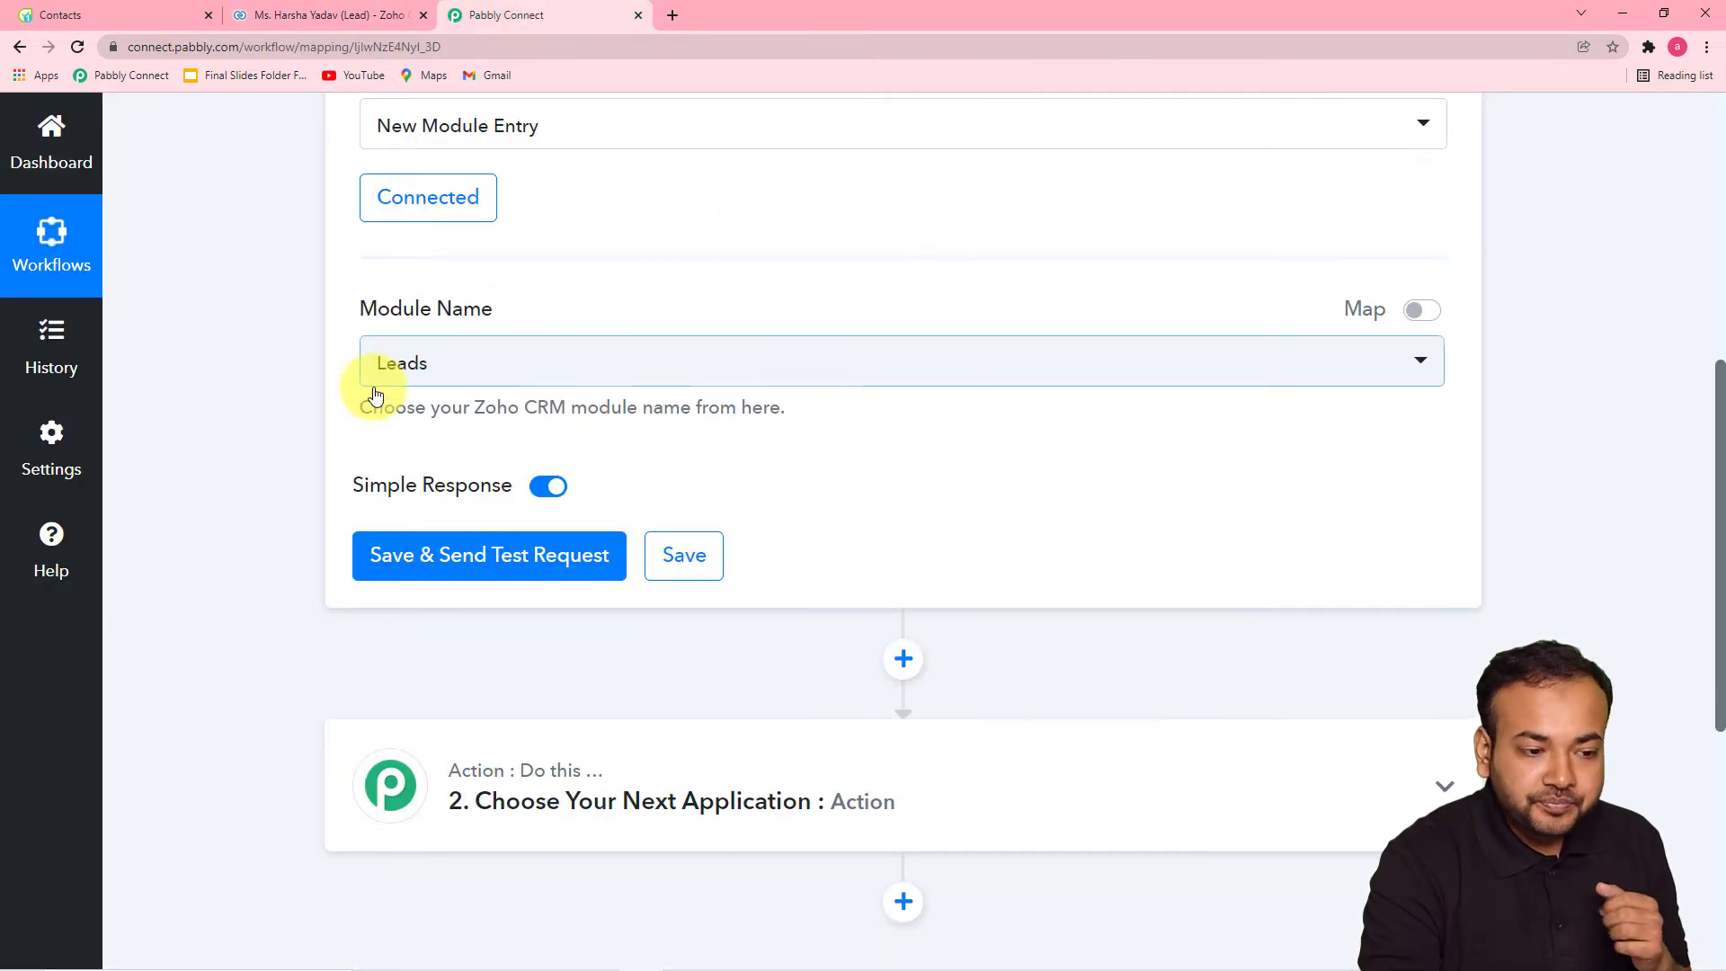
left_click(530, 377)
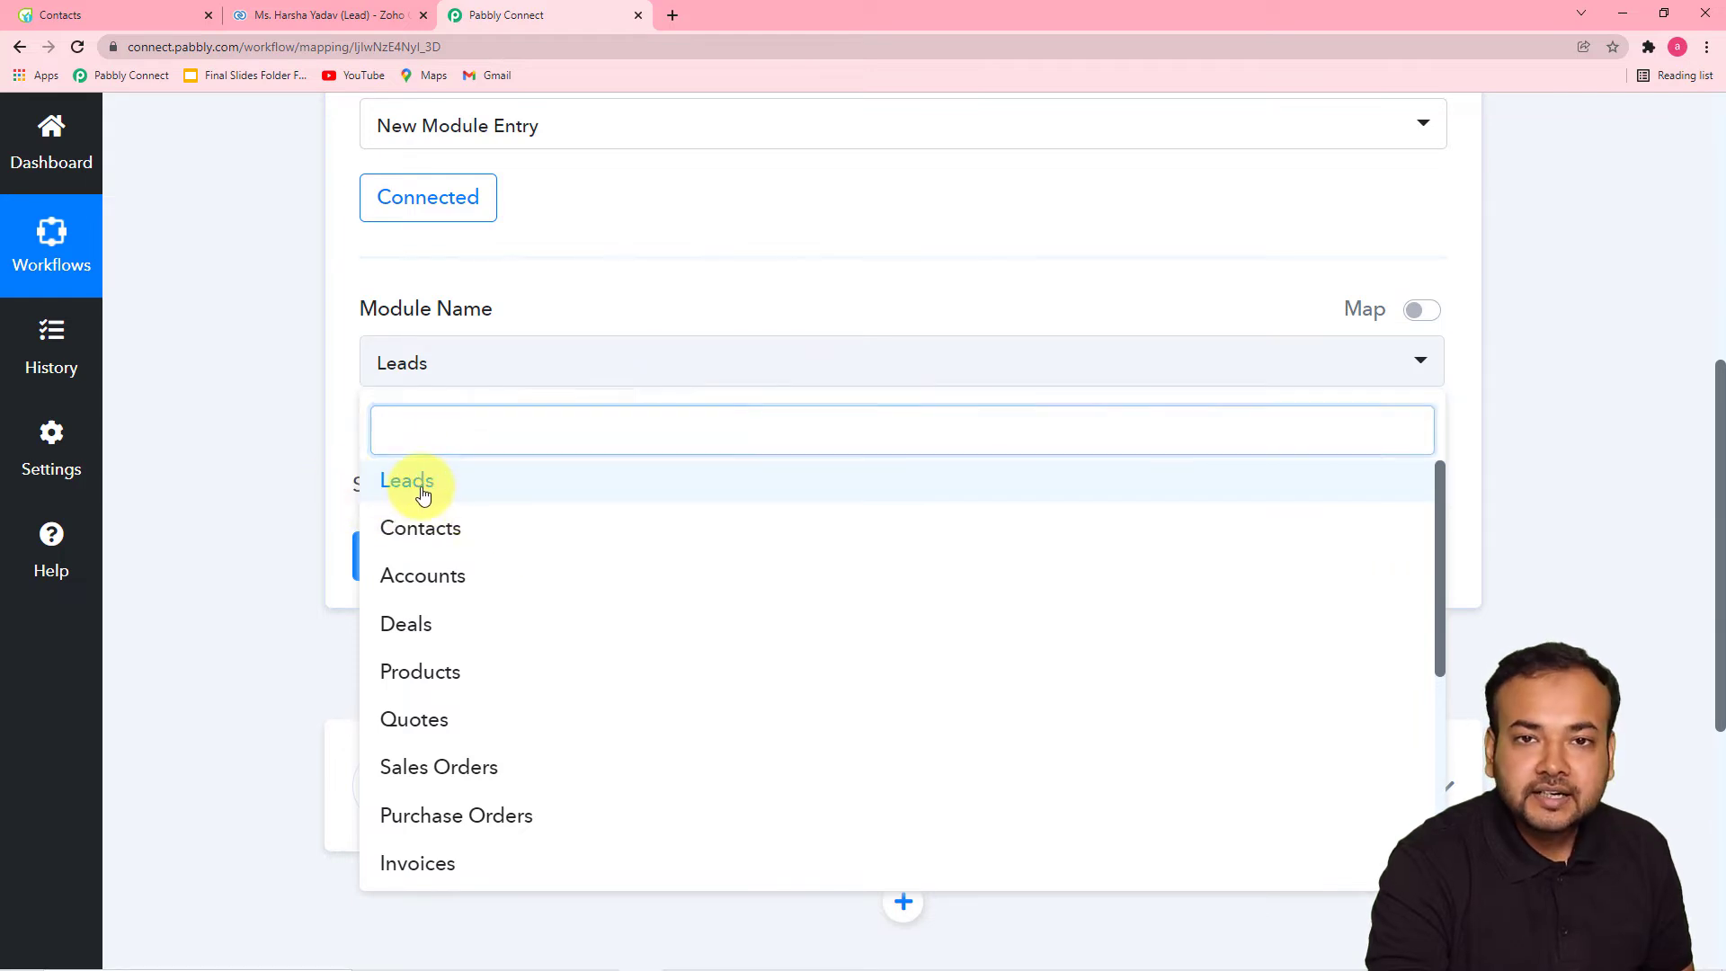
left_click(423, 495)
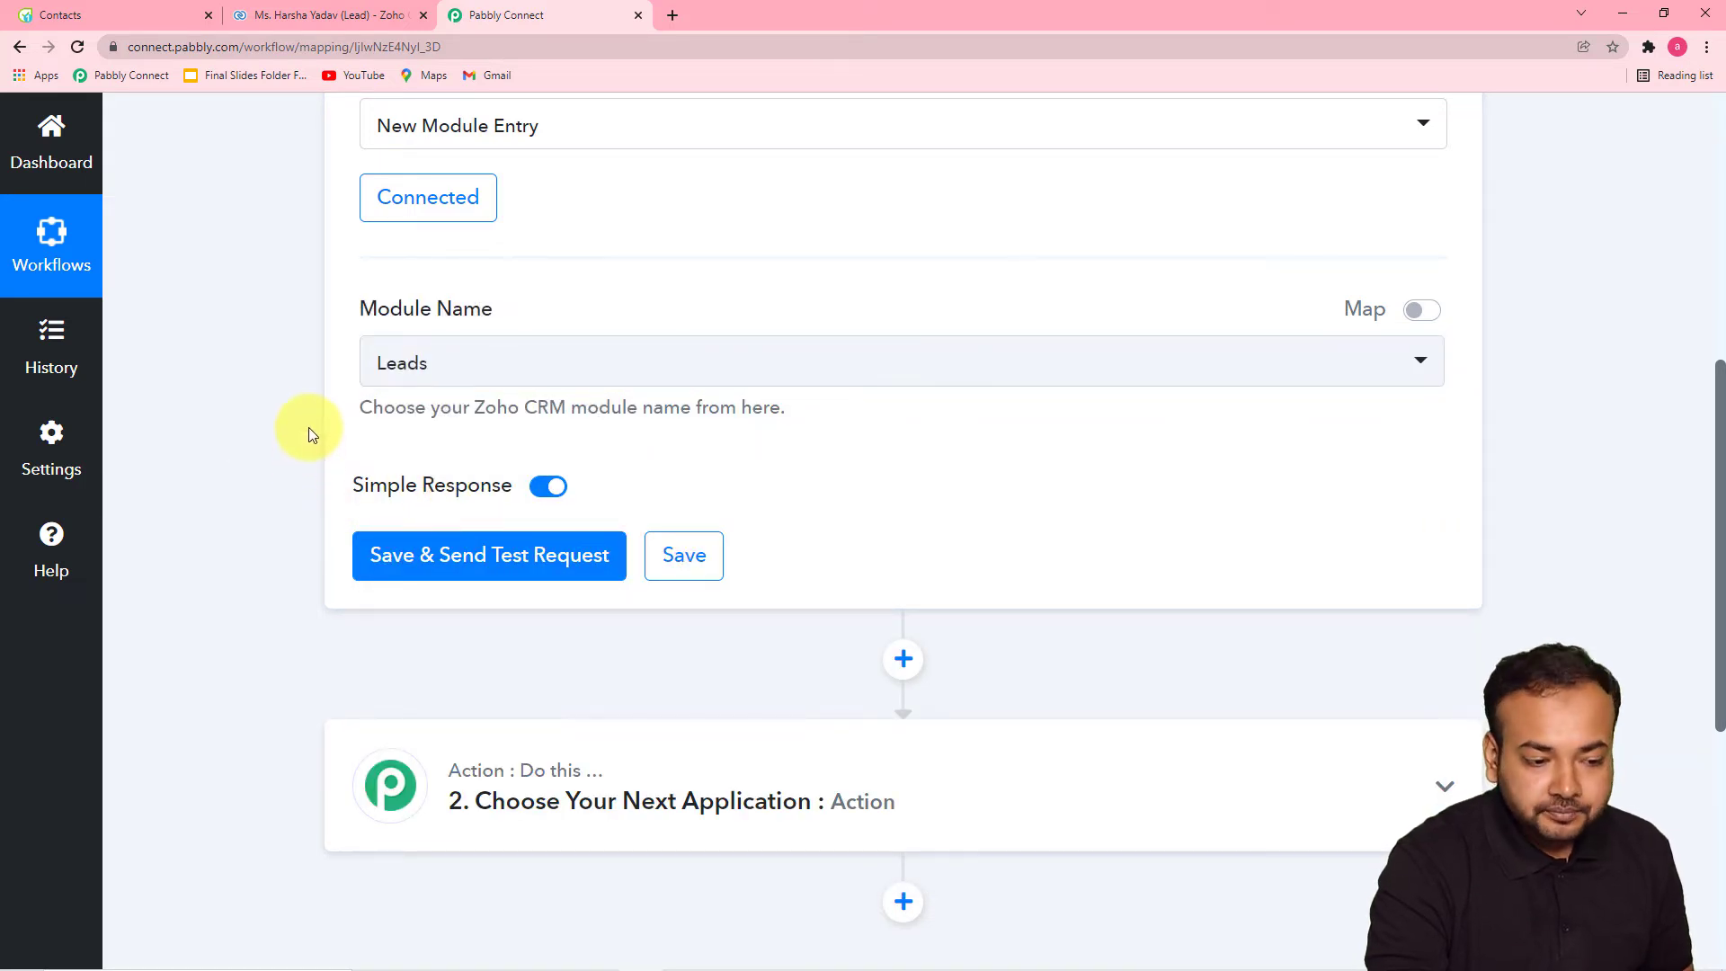
left_click(395, 555)
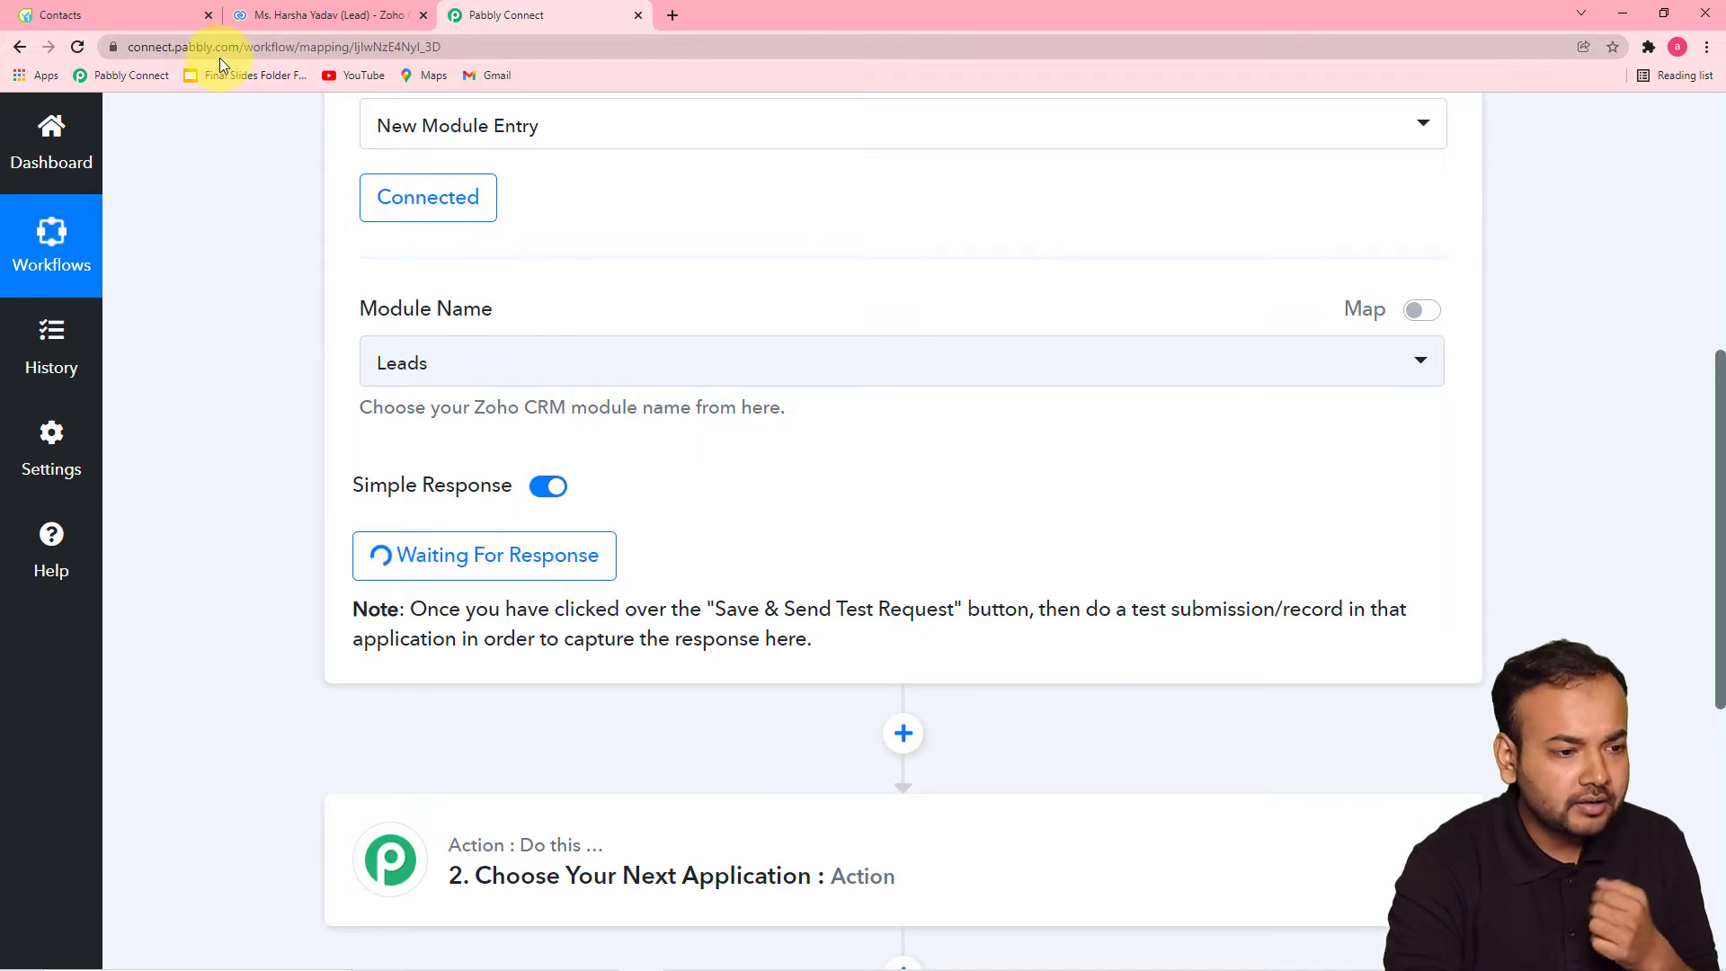
Switch to Zoho CRM, return to the Leads list and open a new lead form
left_click(263, 17)
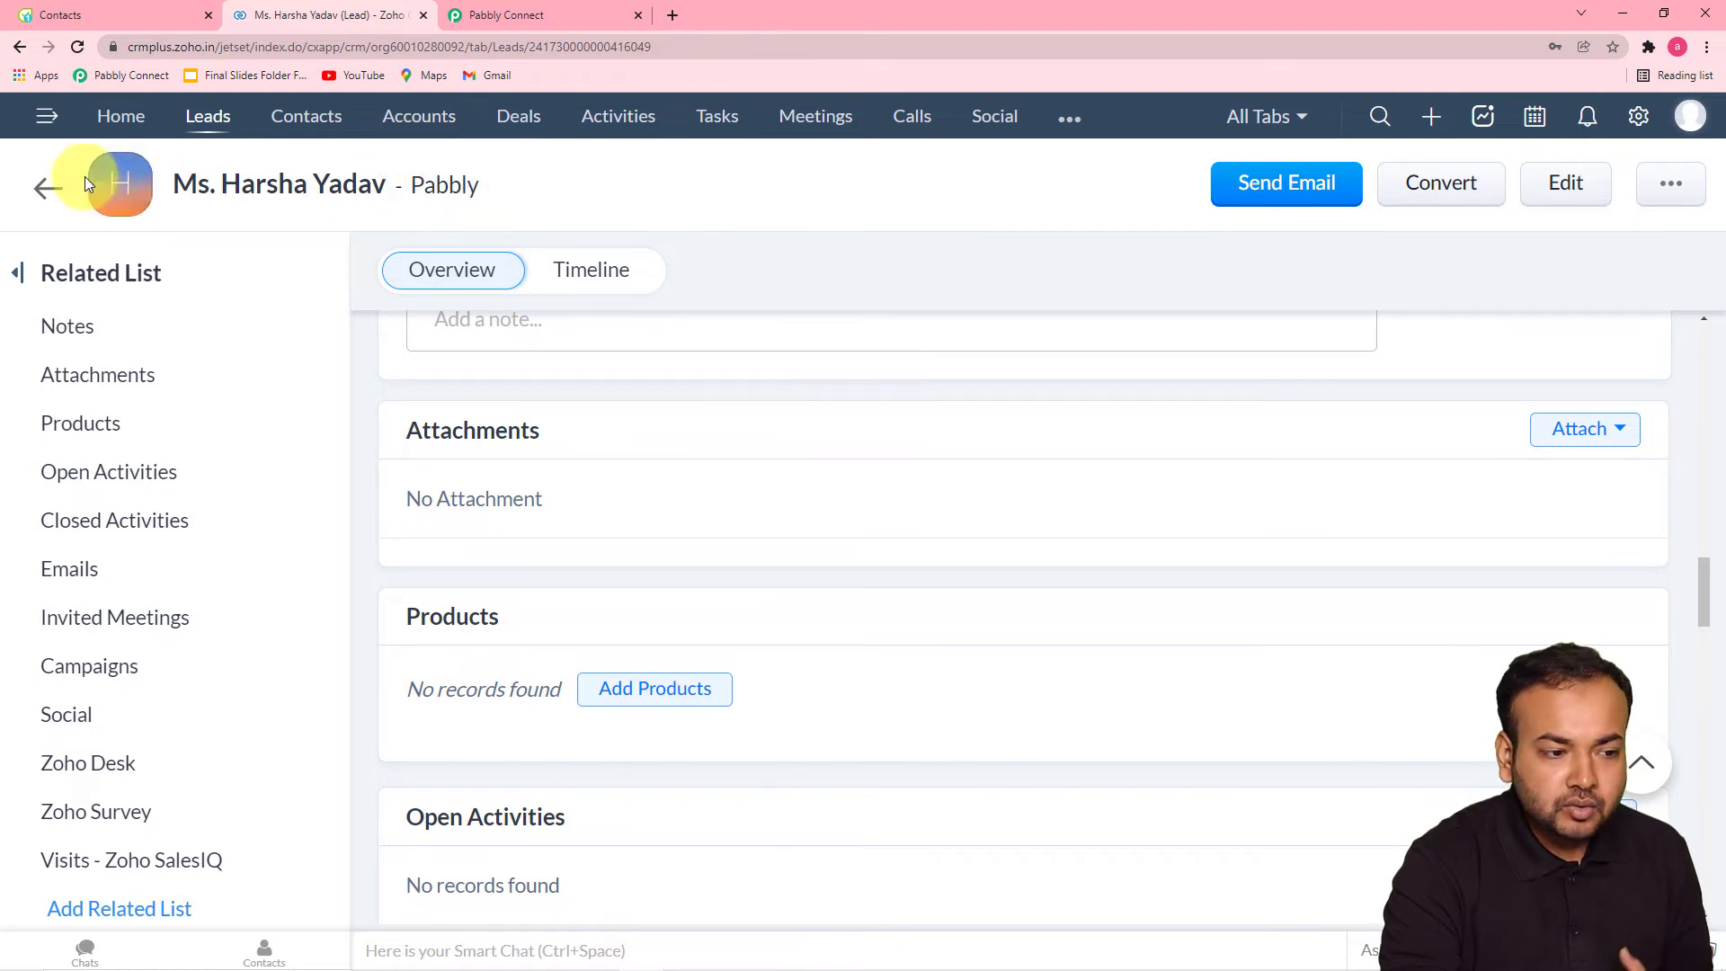
left_click(225, 116)
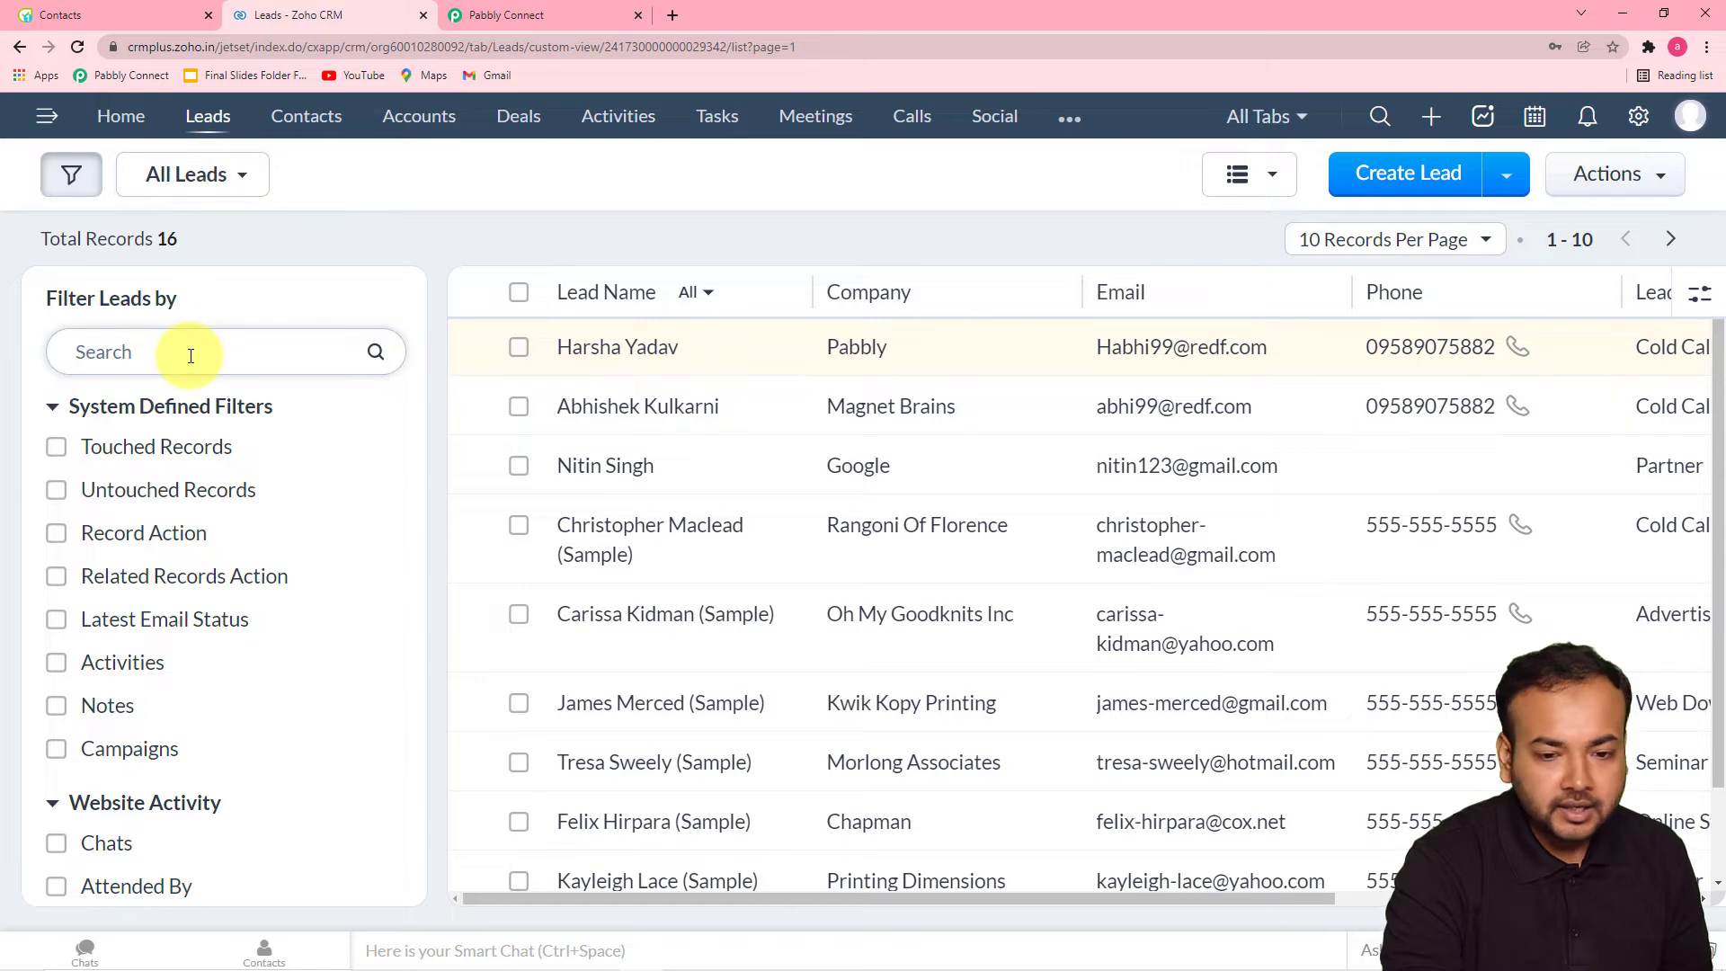
left_click(1367, 173)
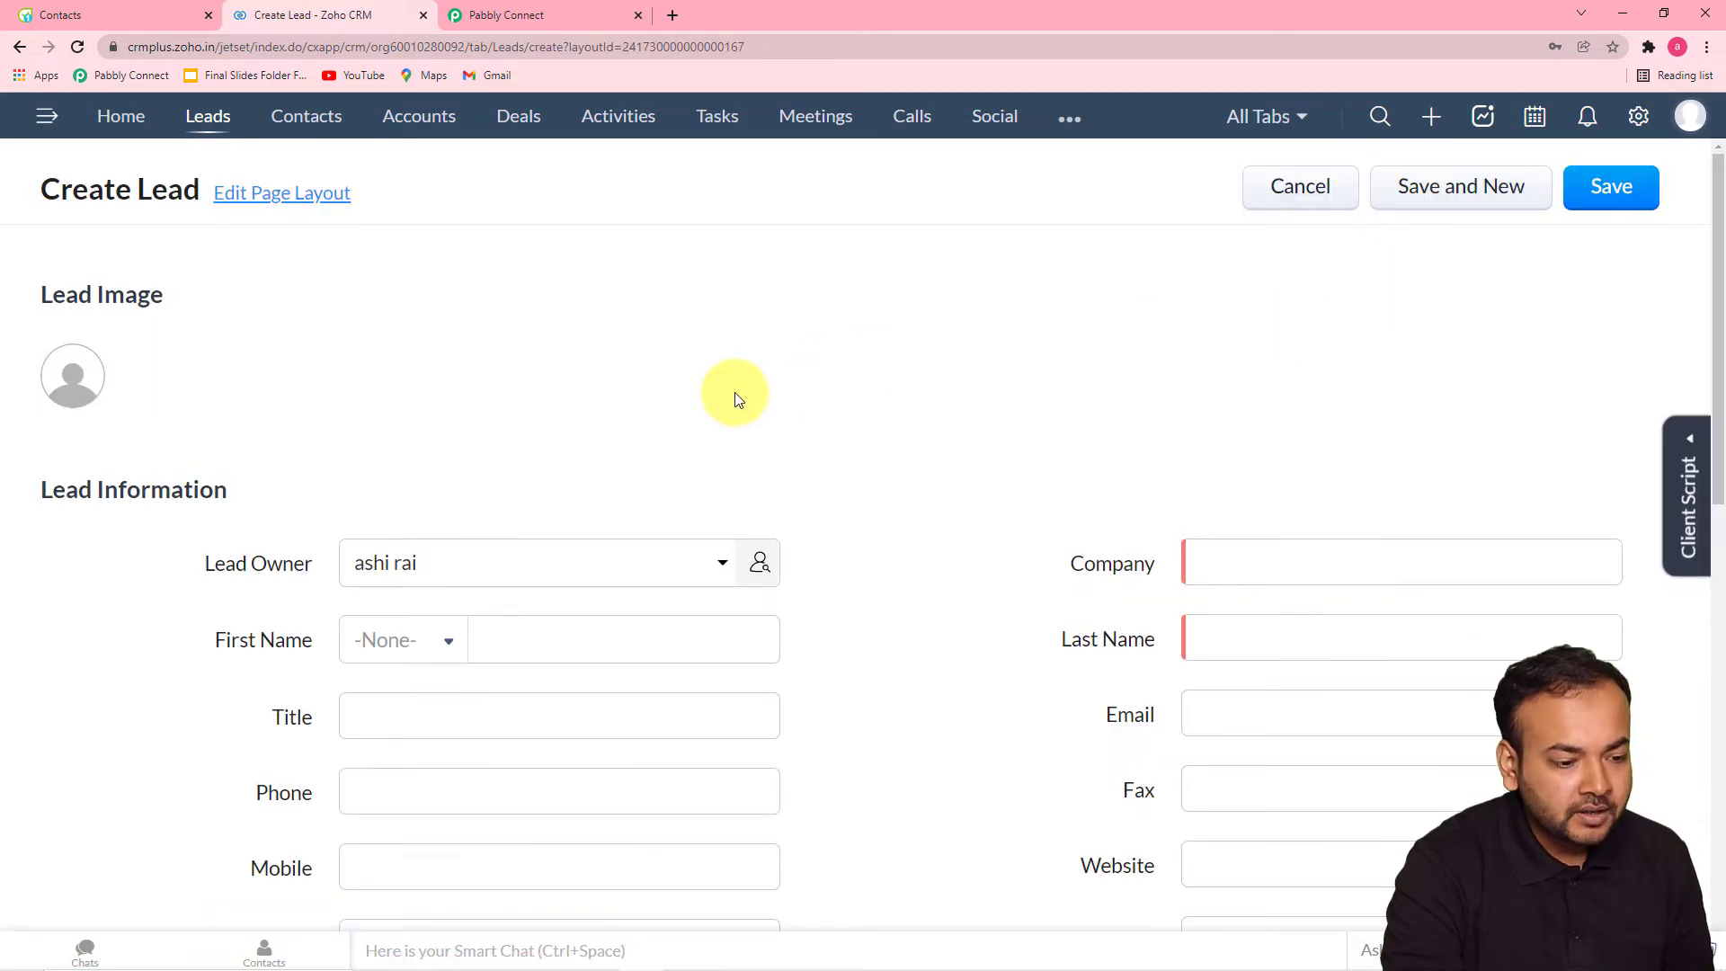
Fill in the lead's name with title Mr., e-mail, phone, company TCS, source Advertisement and industry Small/Medium Enterprise, then save the lead
scroll(732, 393, "down", 3)
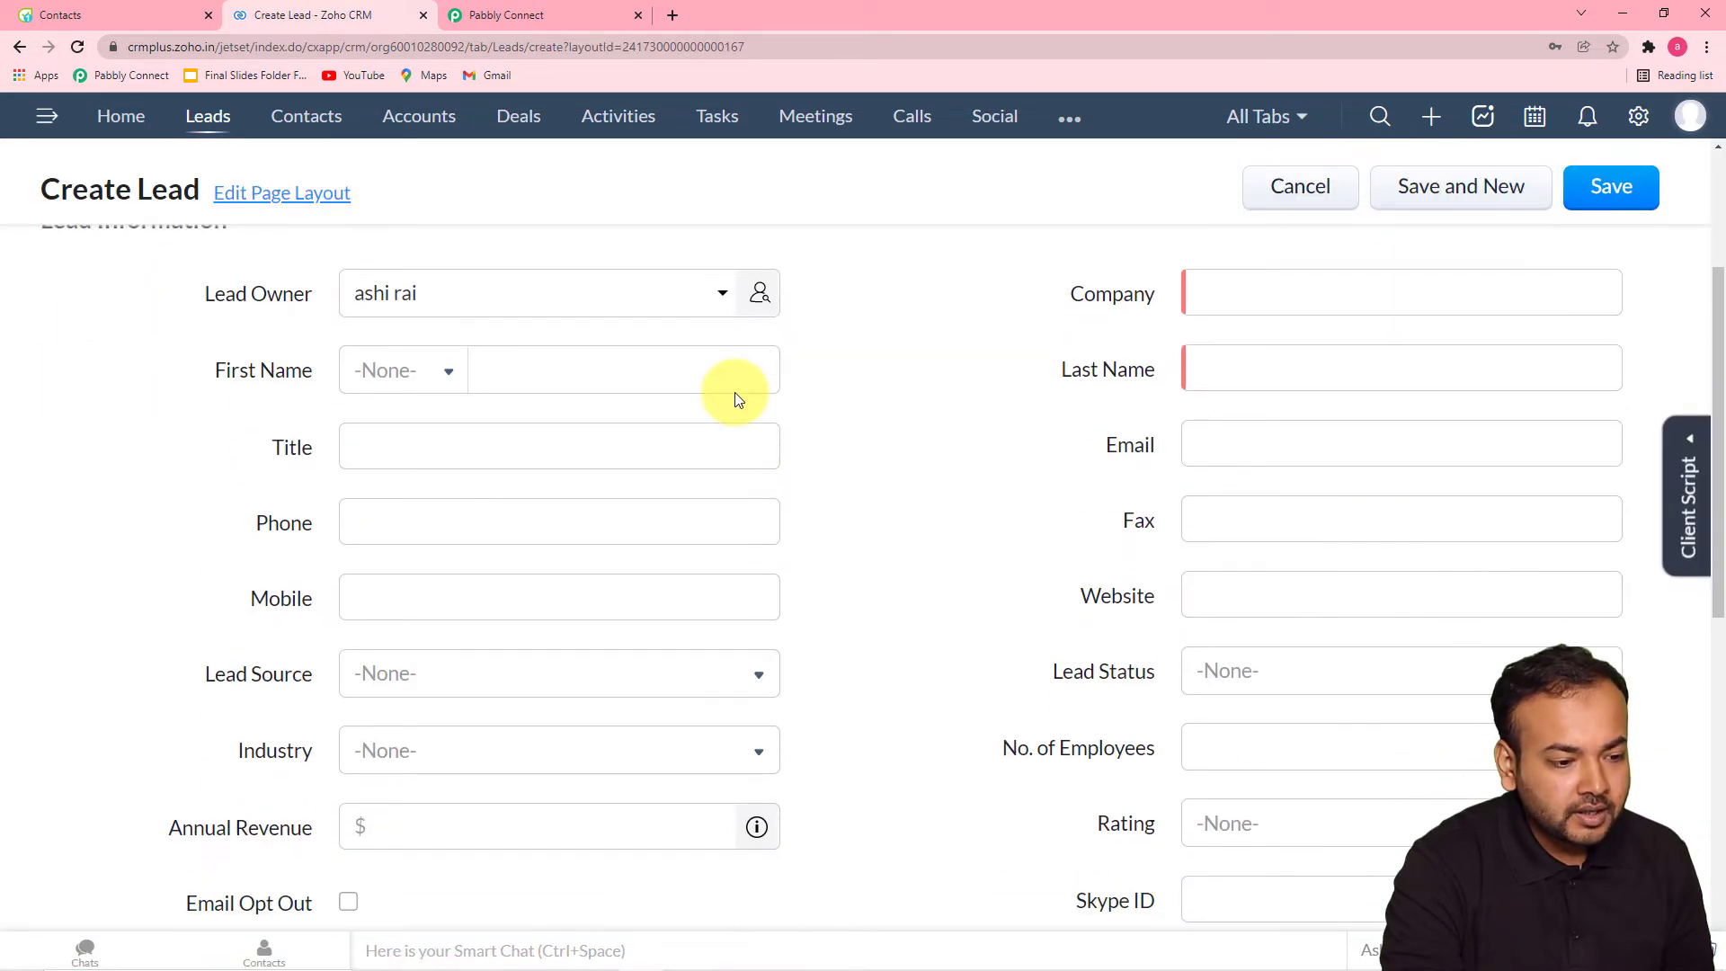
left_click(454, 382)
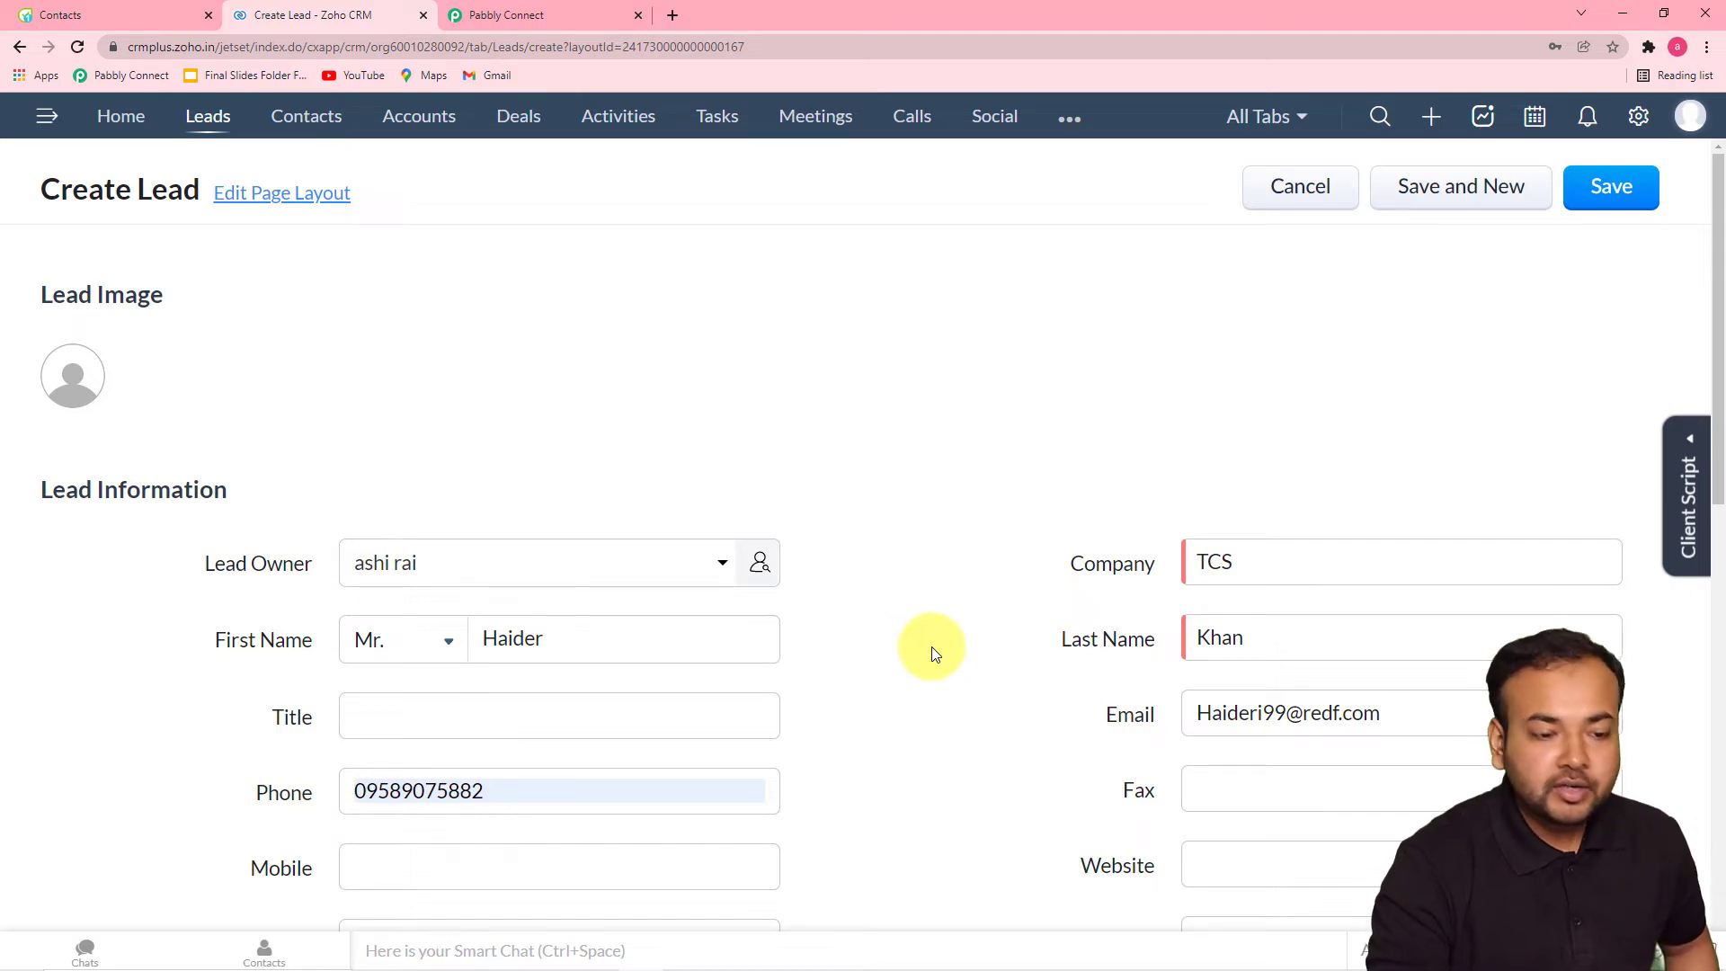
scroll(897, 594, "down", 2)
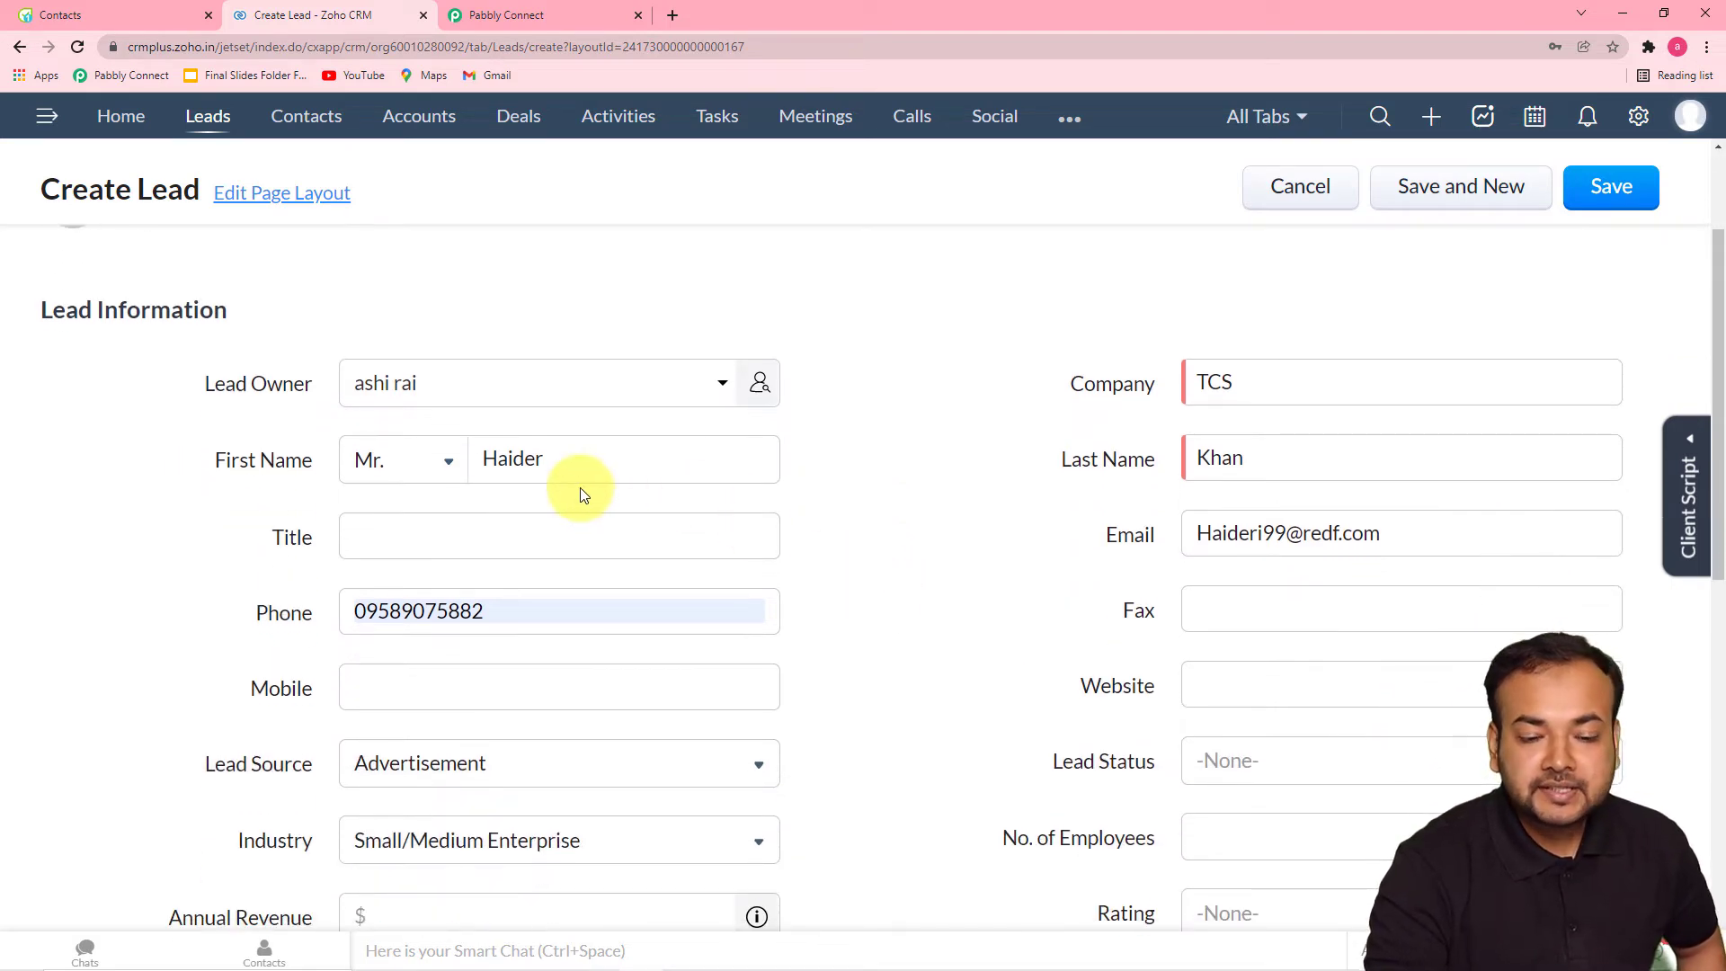
scroll(853, 612, "down", 2)
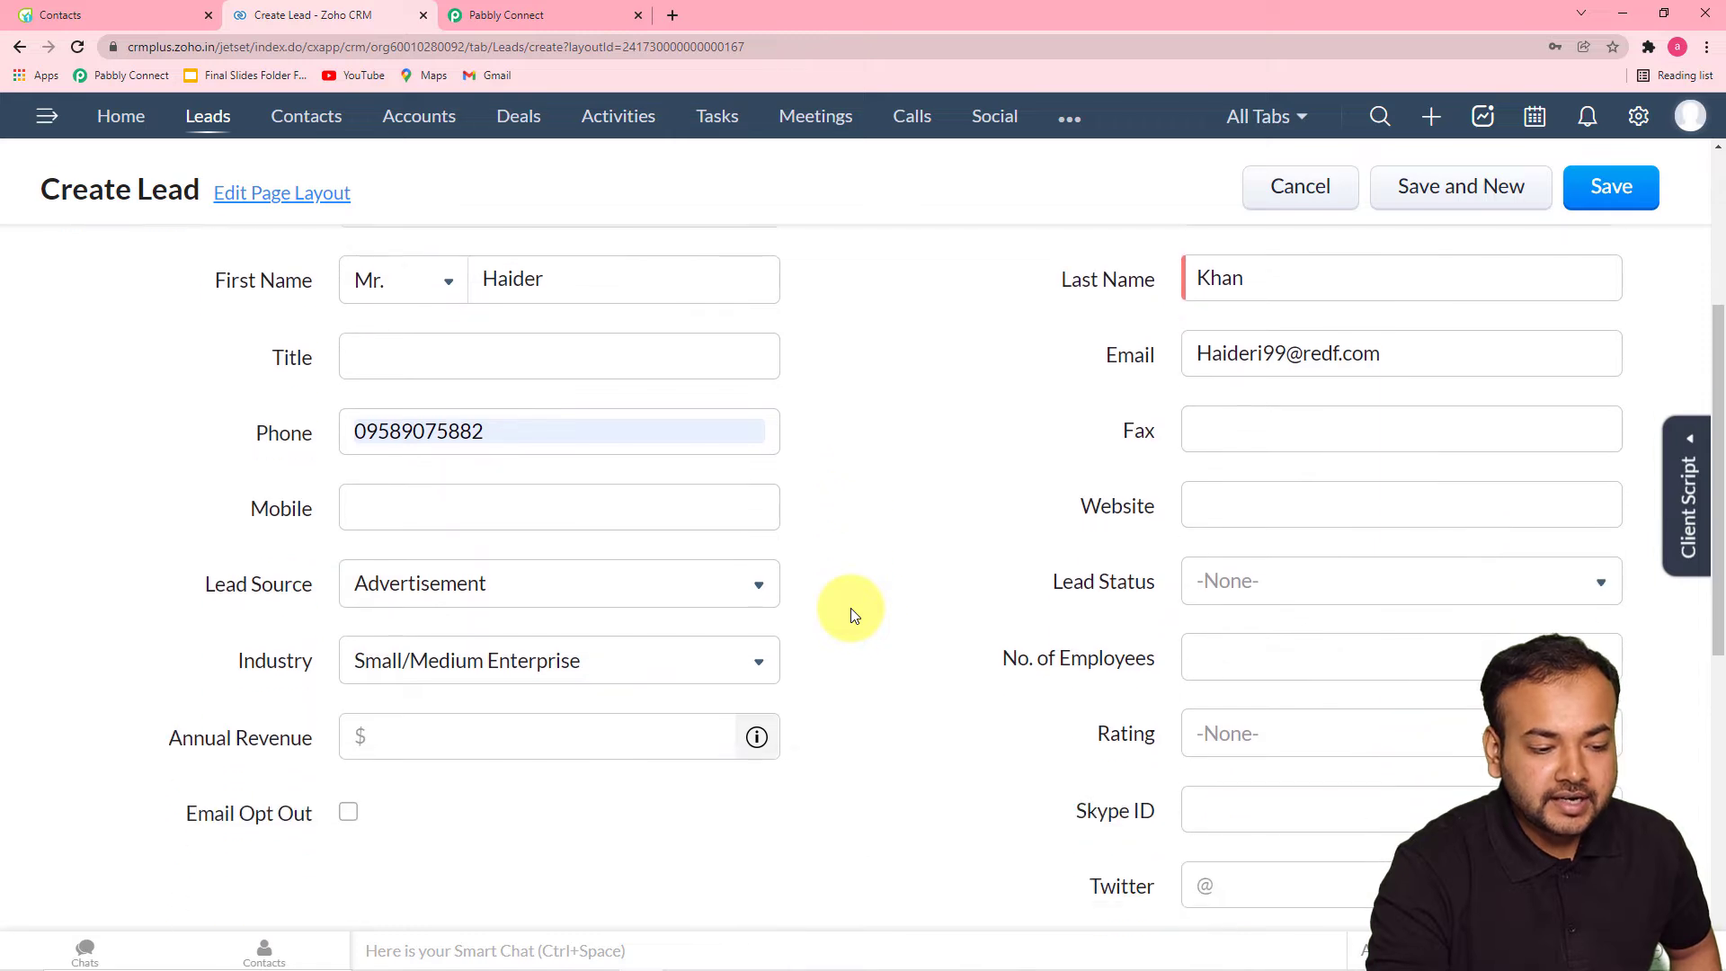
scroll(528, 401, "down", 2)
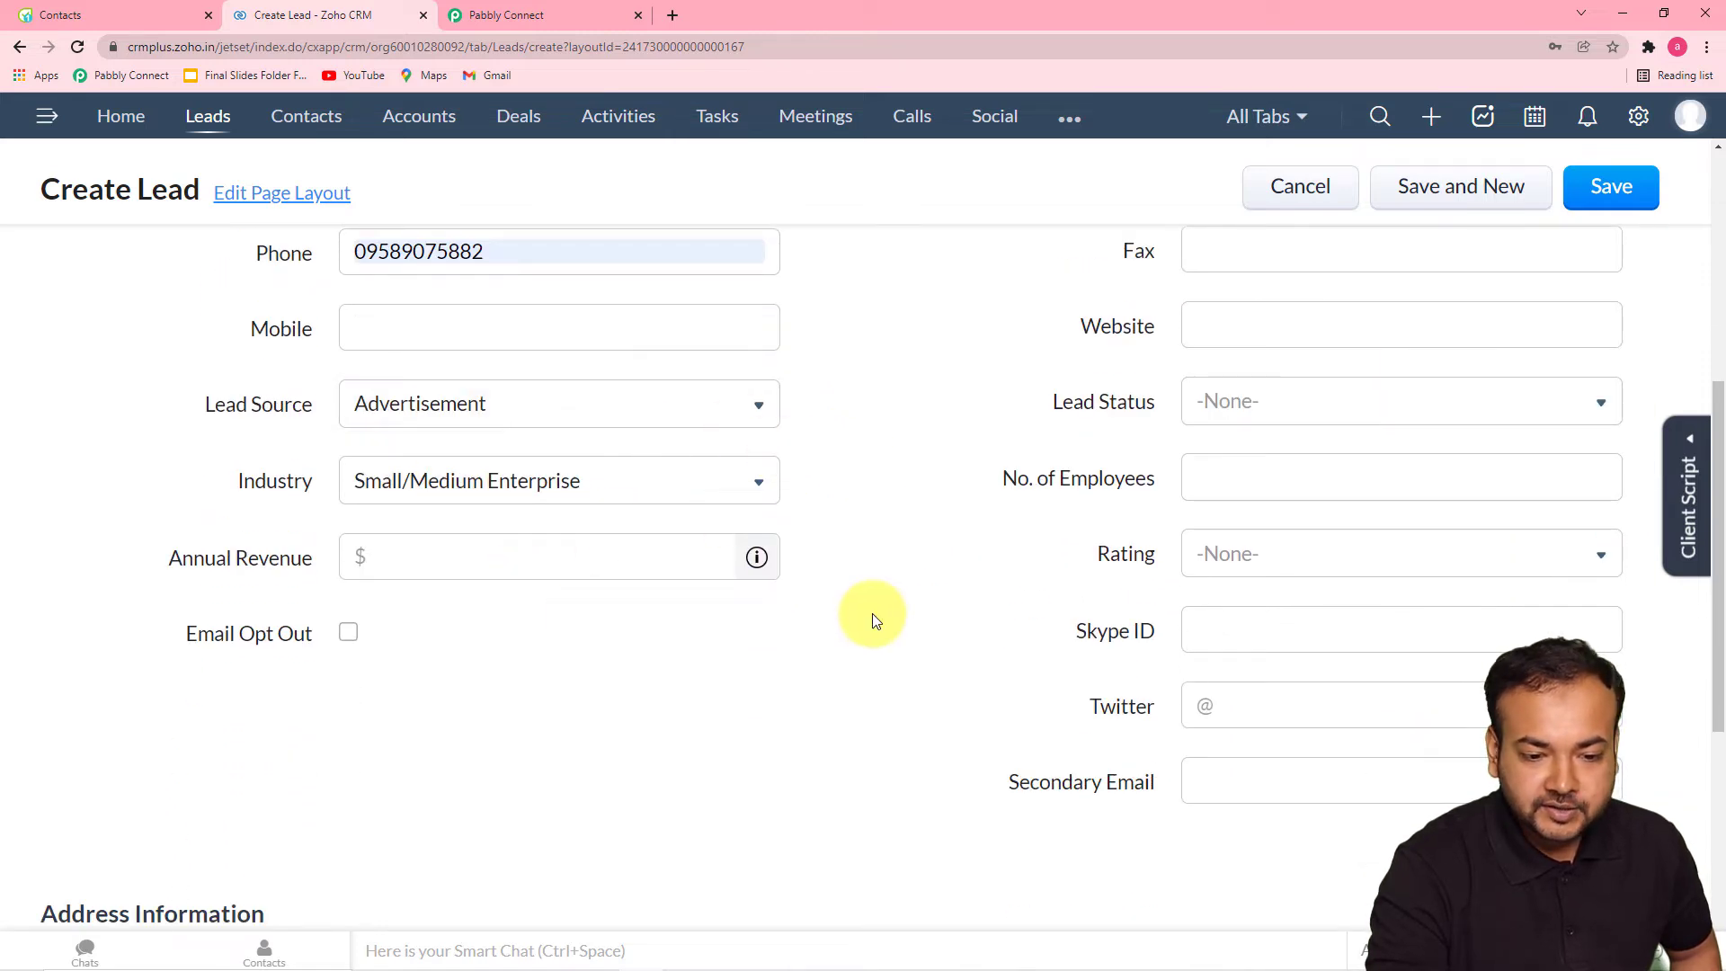
scroll(872, 613, "down", 5)
scroll(872, 613, "up", 5)
scroll(872, 613, "up", 5)
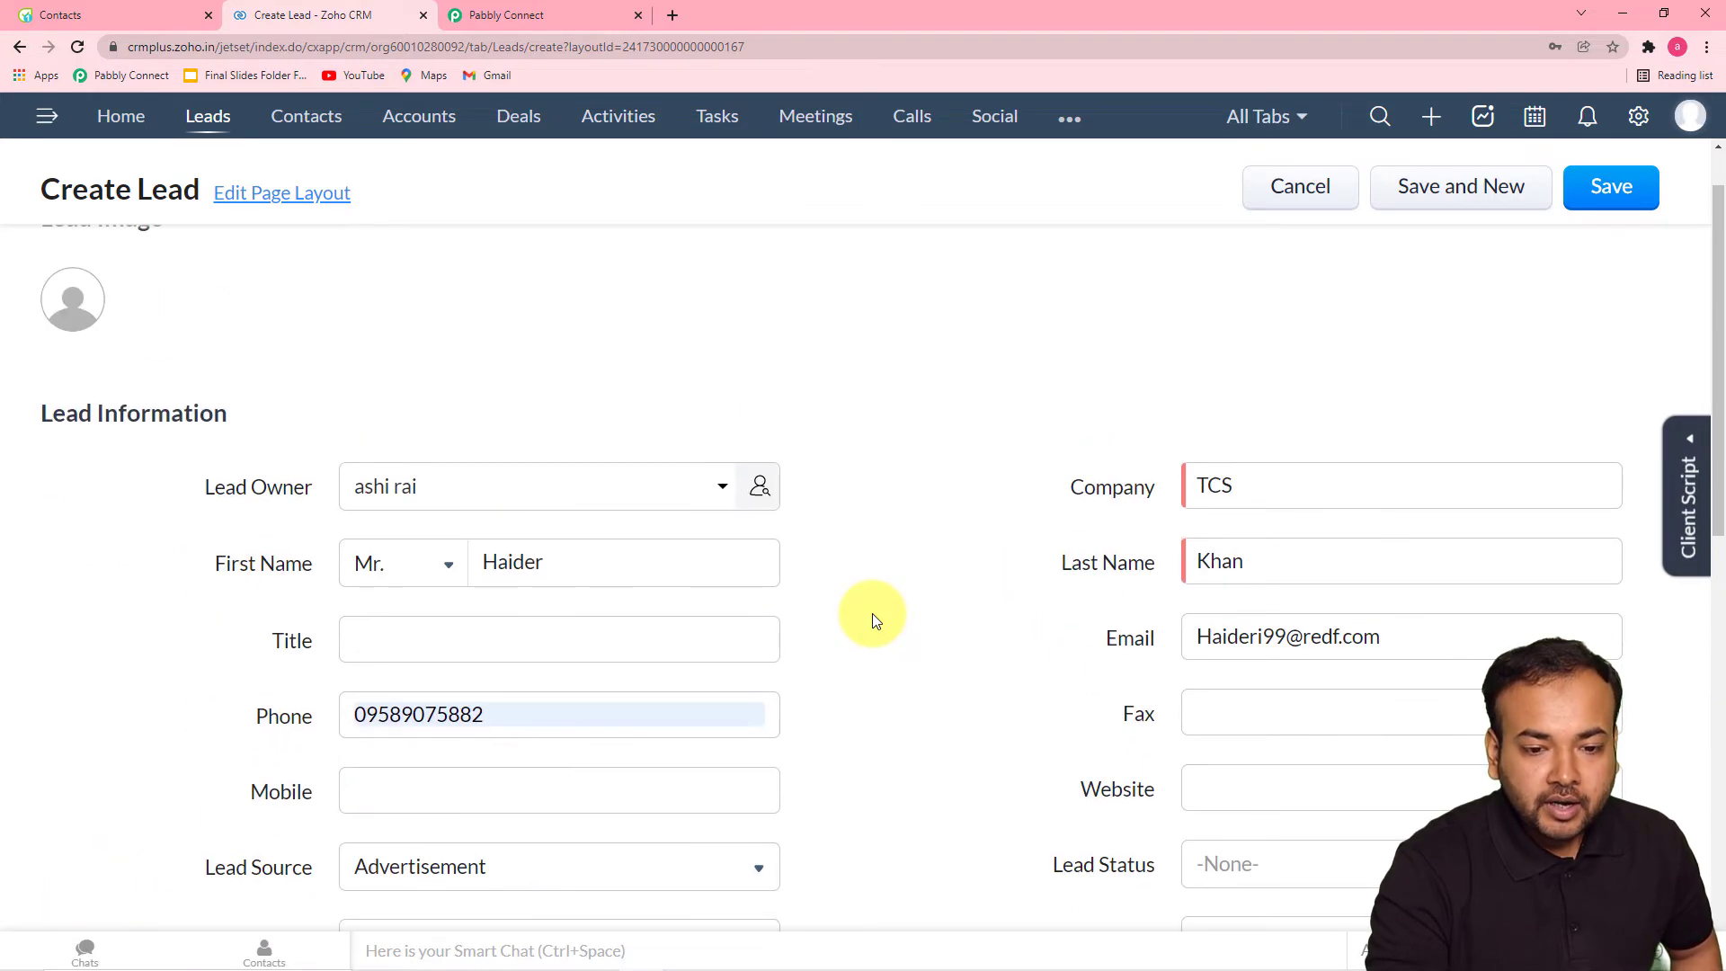
left_click(1609, 186)
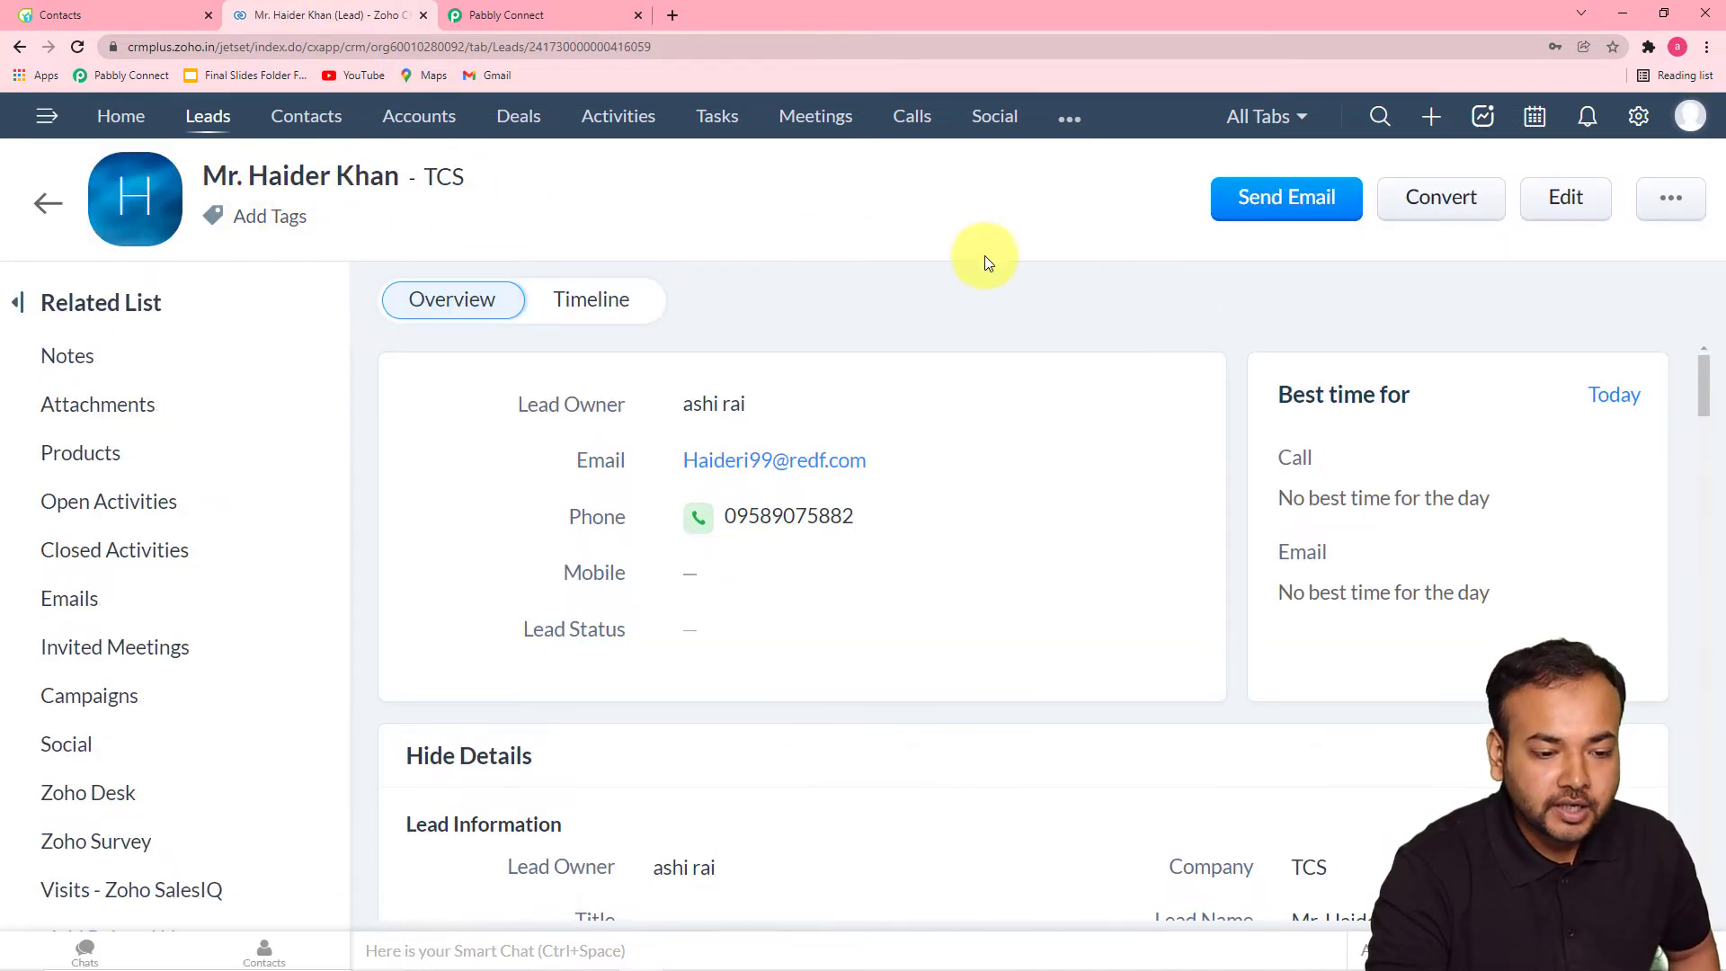
Switch to Pabbly Connect and examine the received webhook response for the new lead's company, e-mail, industry, name and phone fields
left_click(543, 14)
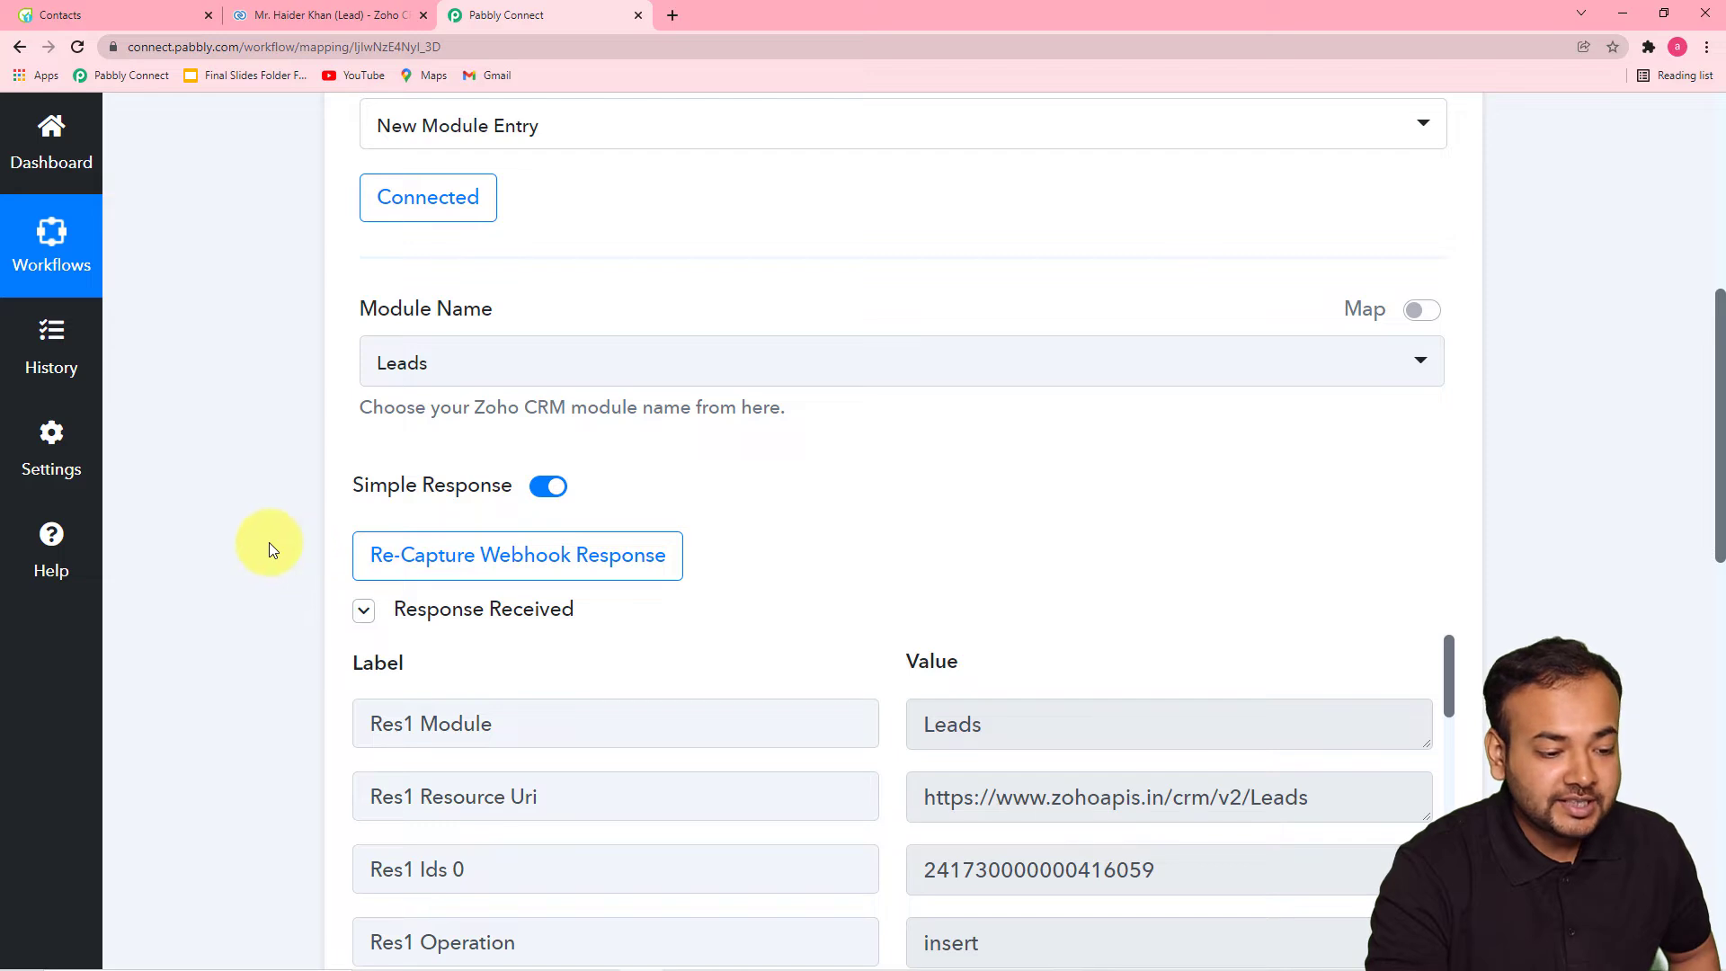
scroll(269, 543, "down", 6)
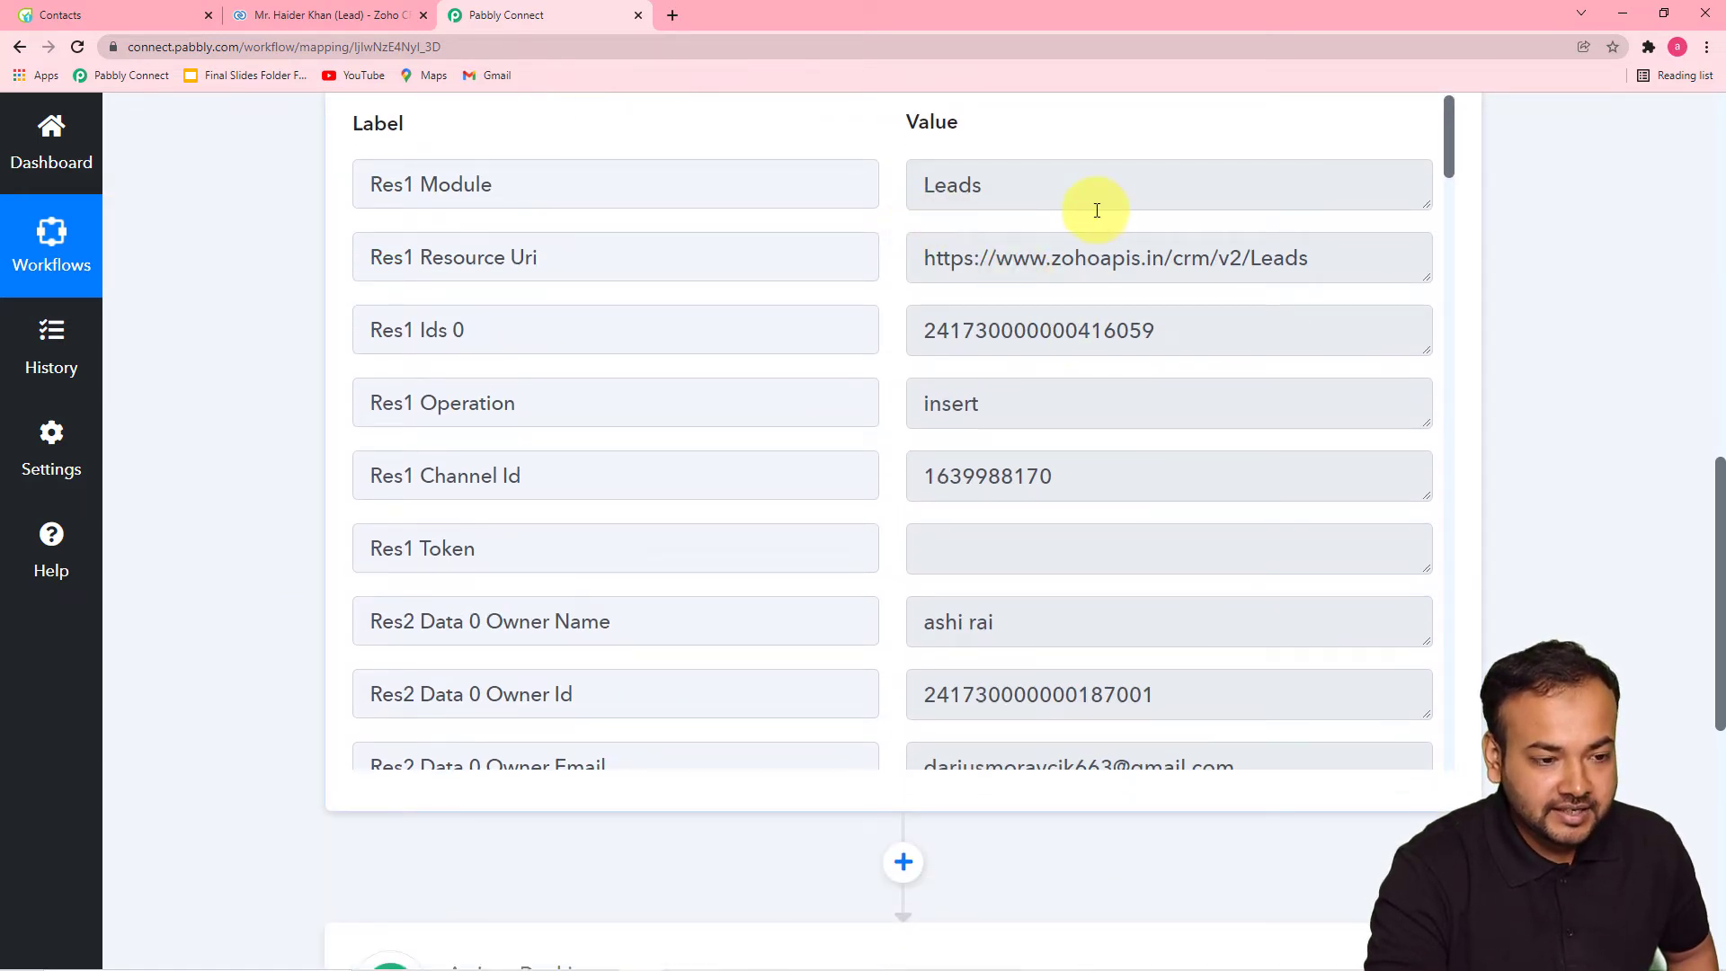
scroll(876, 353, "down", 2)
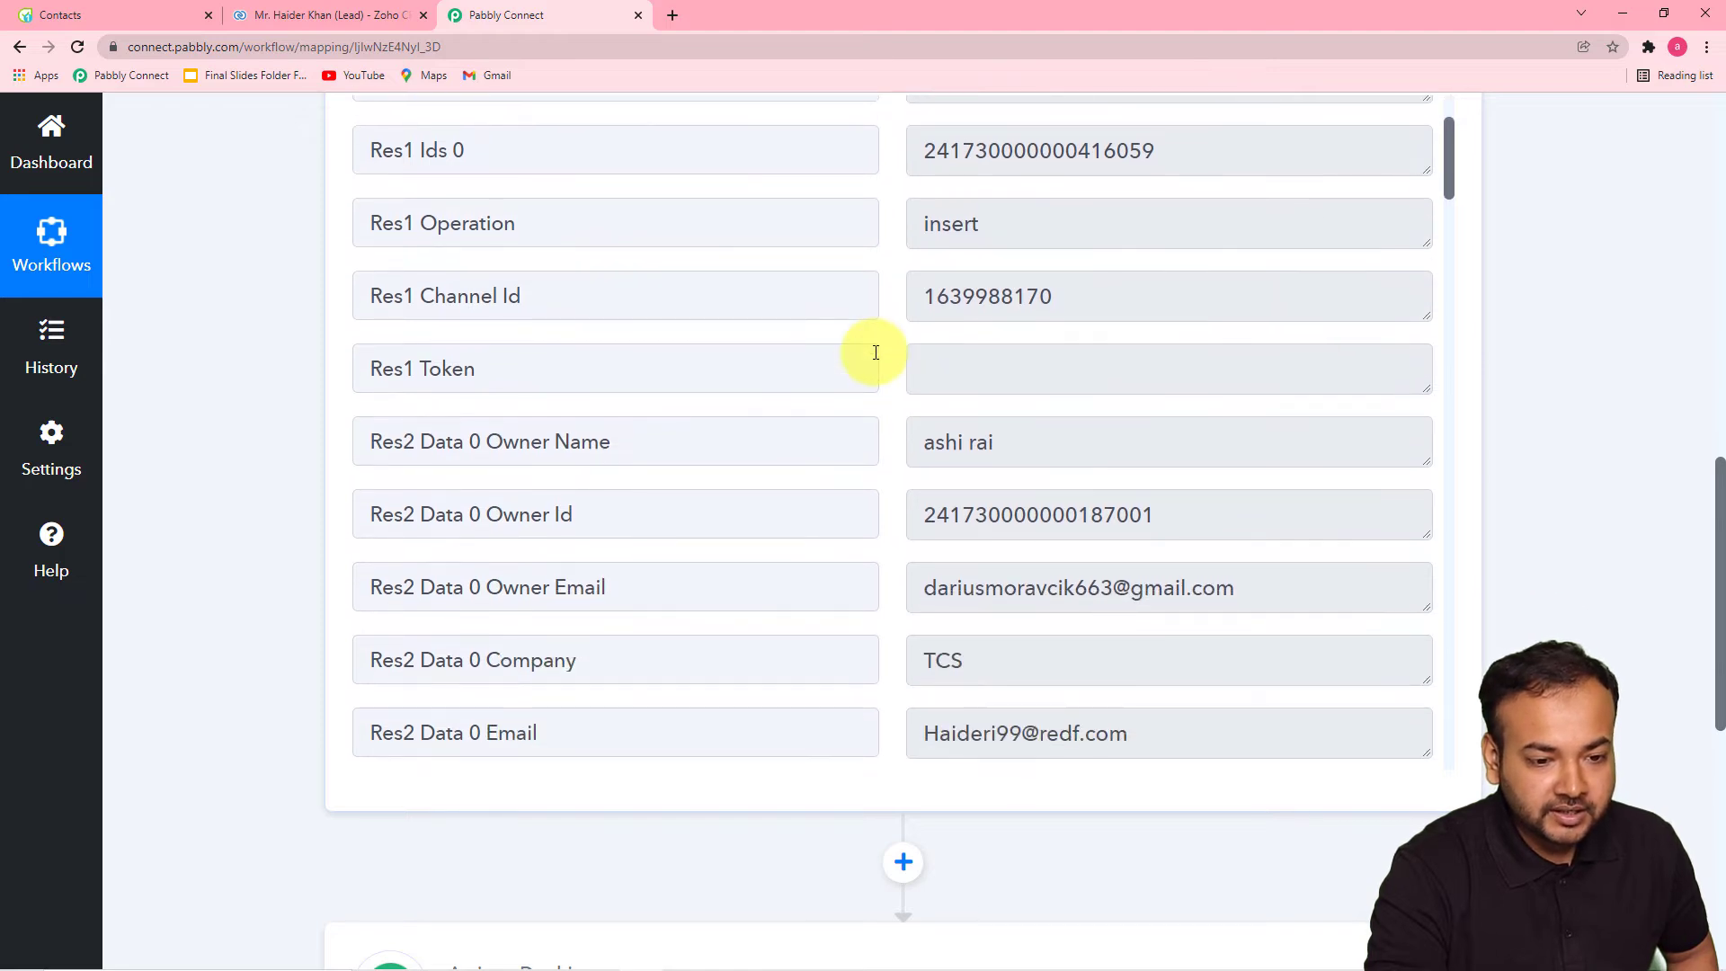
scroll(886, 364, "down", 1)
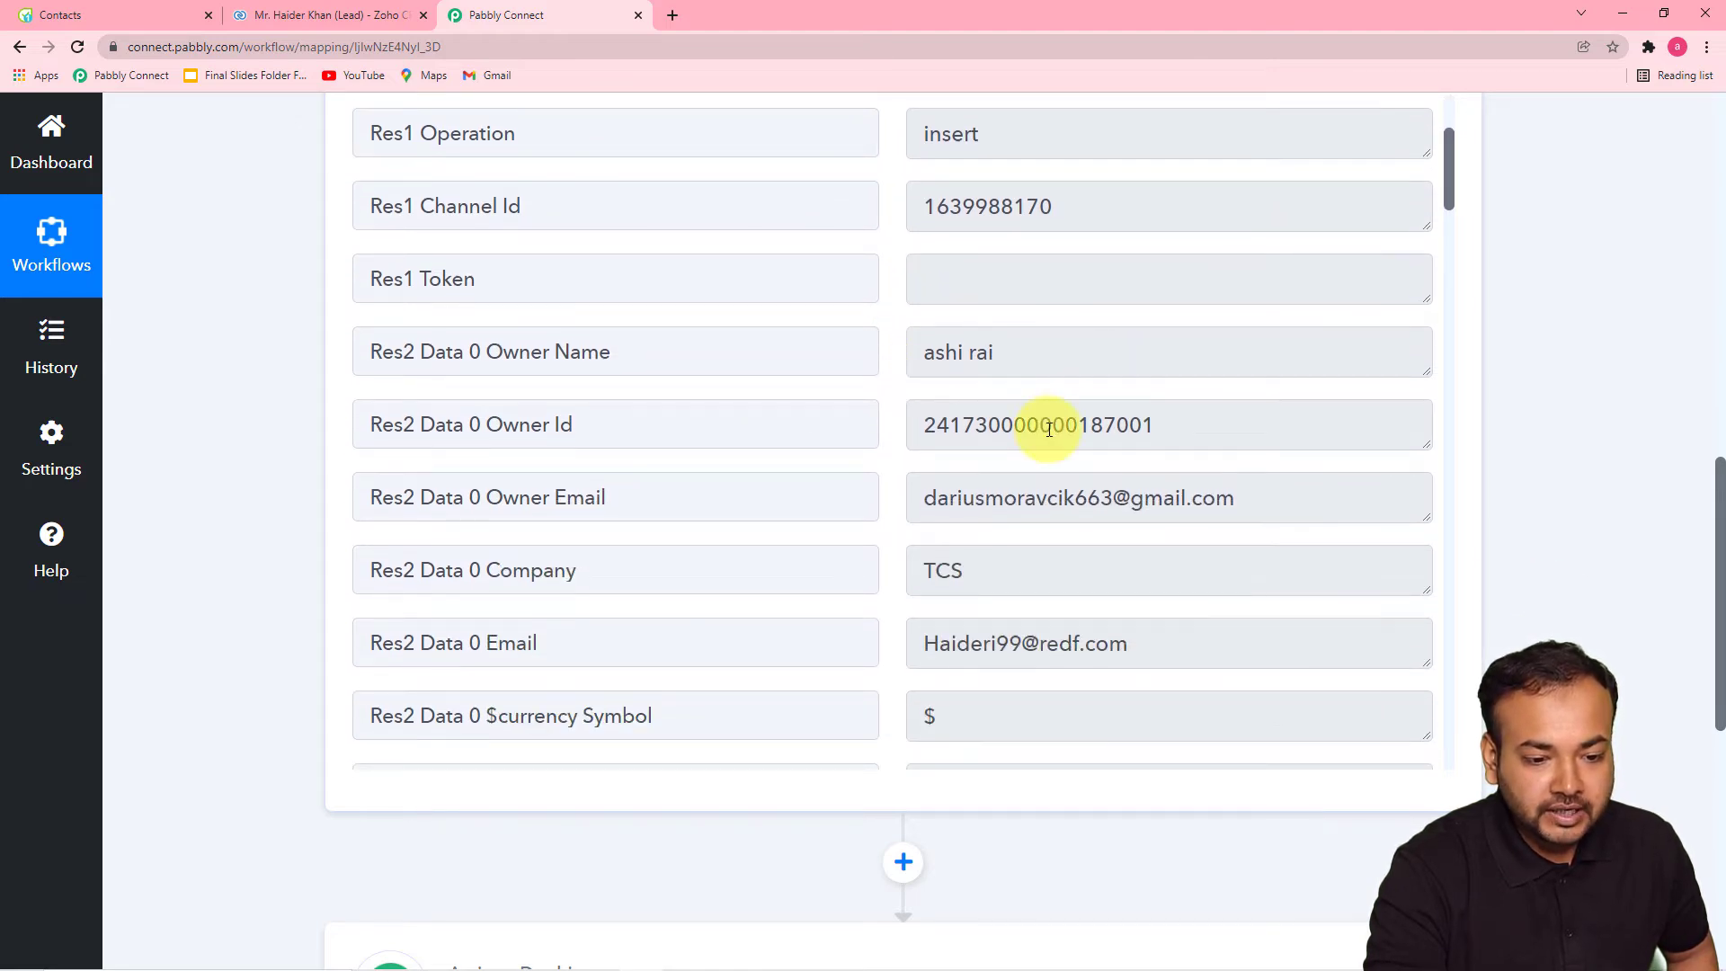
scroll(1049, 426, "down", 2)
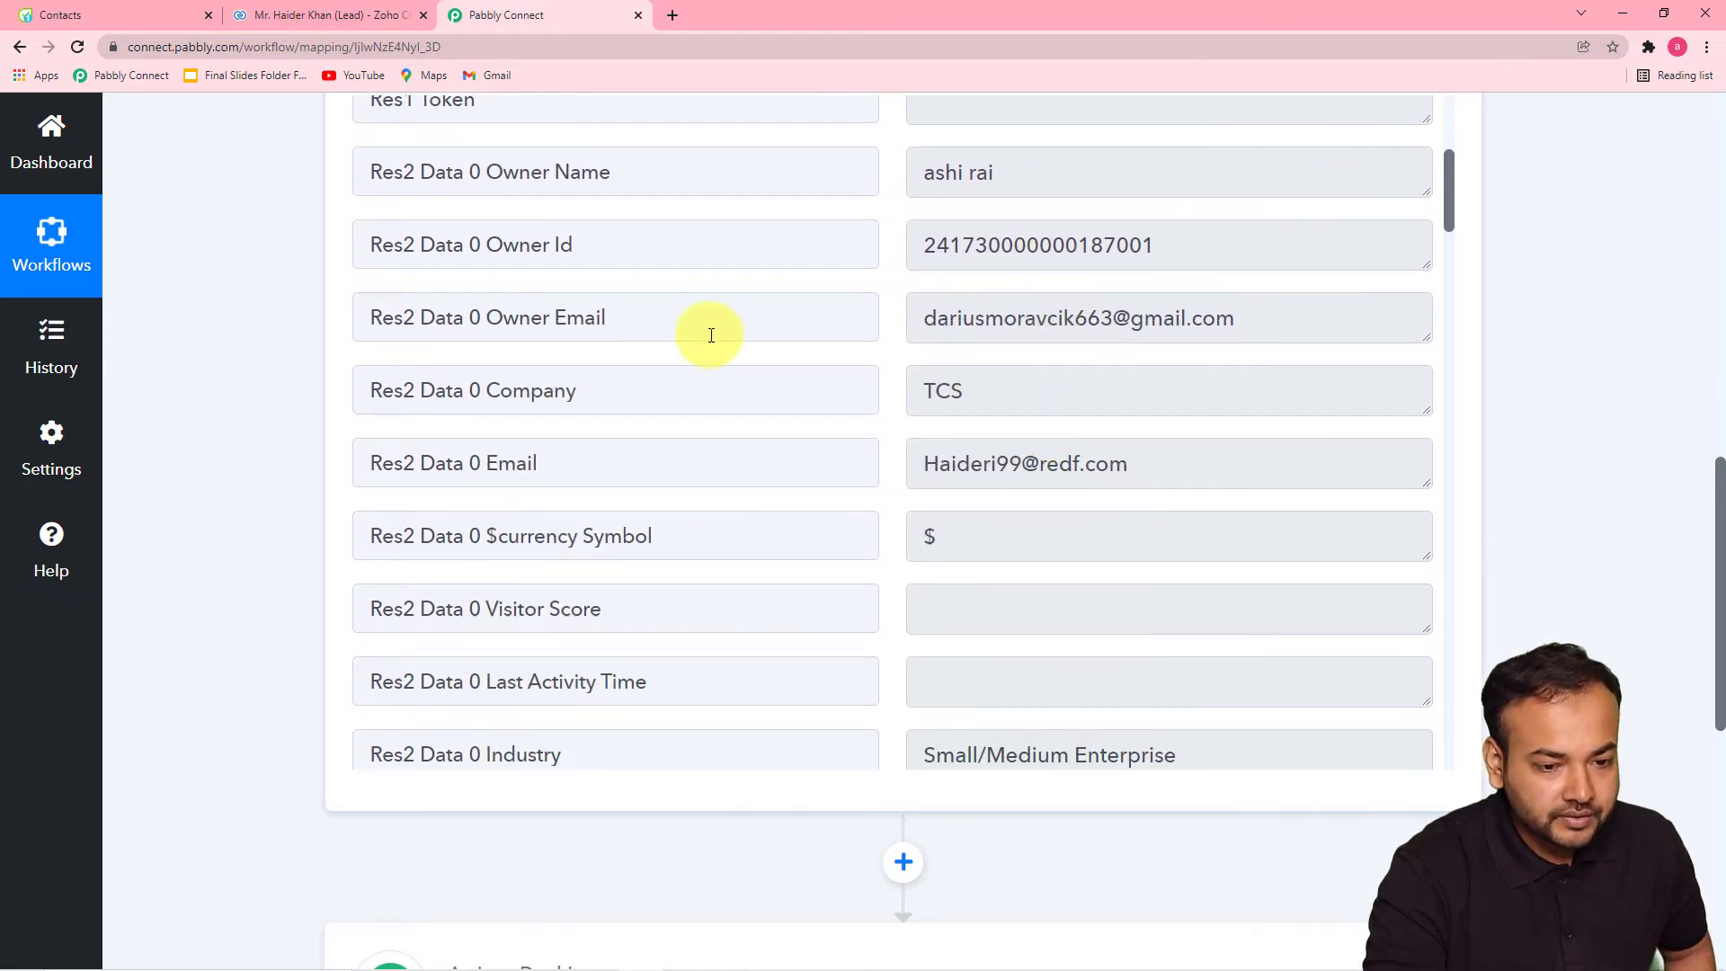
scroll(1033, 339, "down", 1)
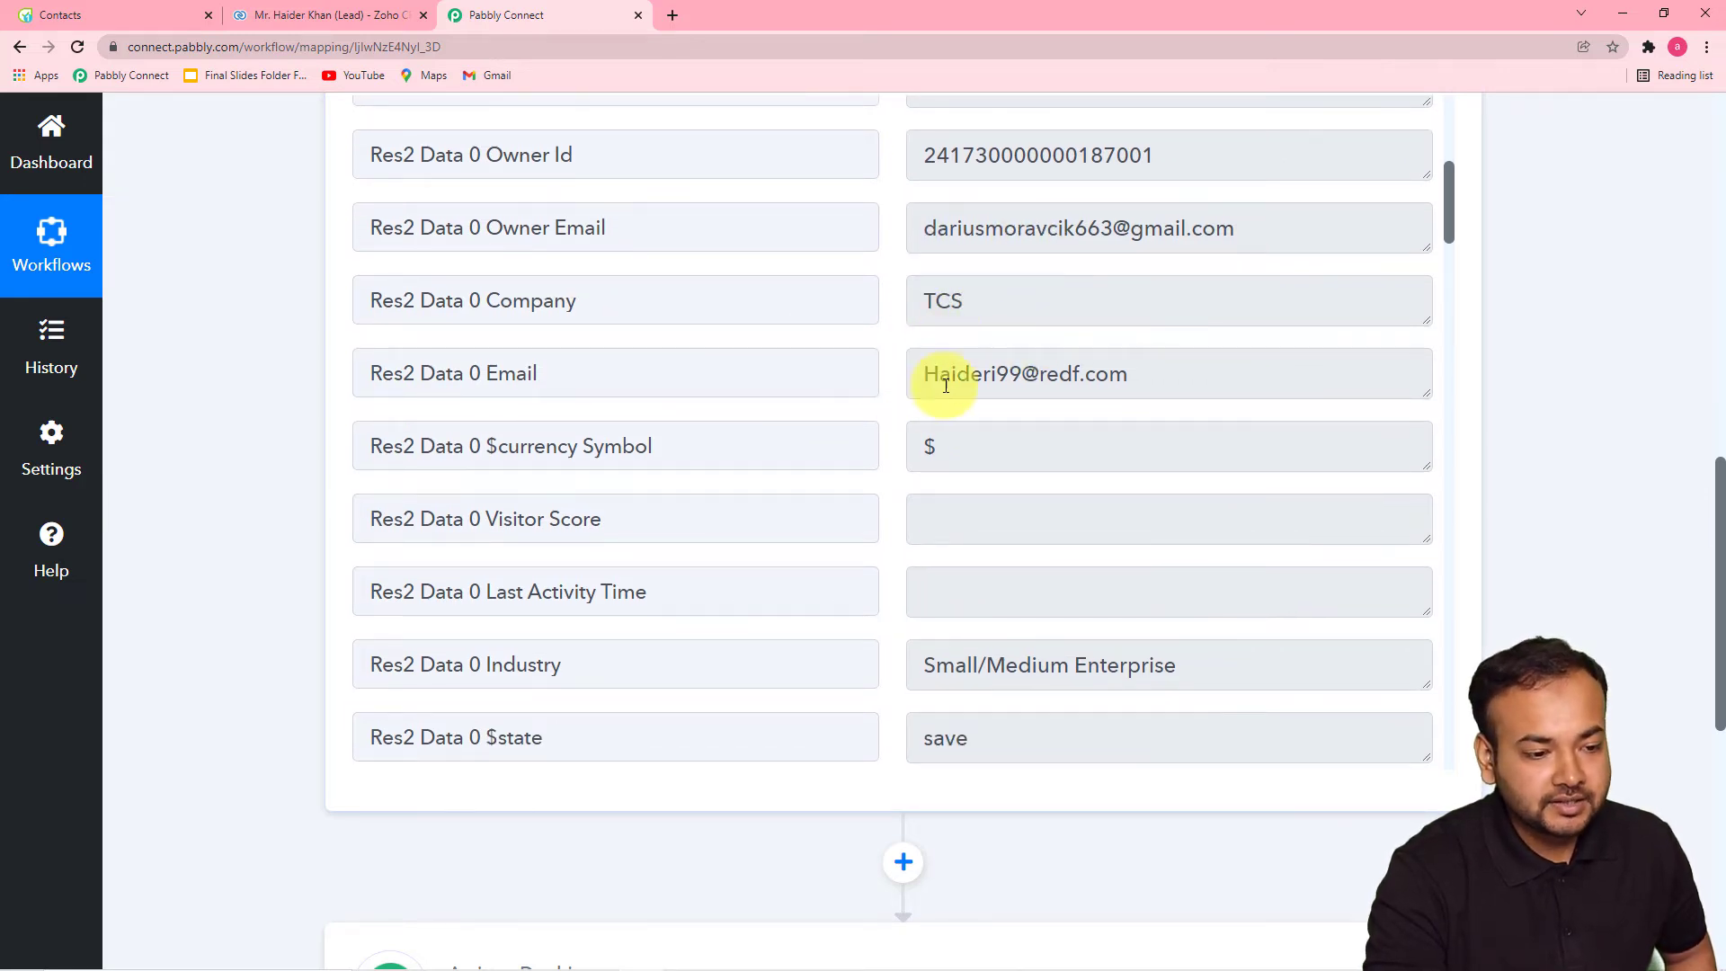
scroll(1058, 378, "down", 6)
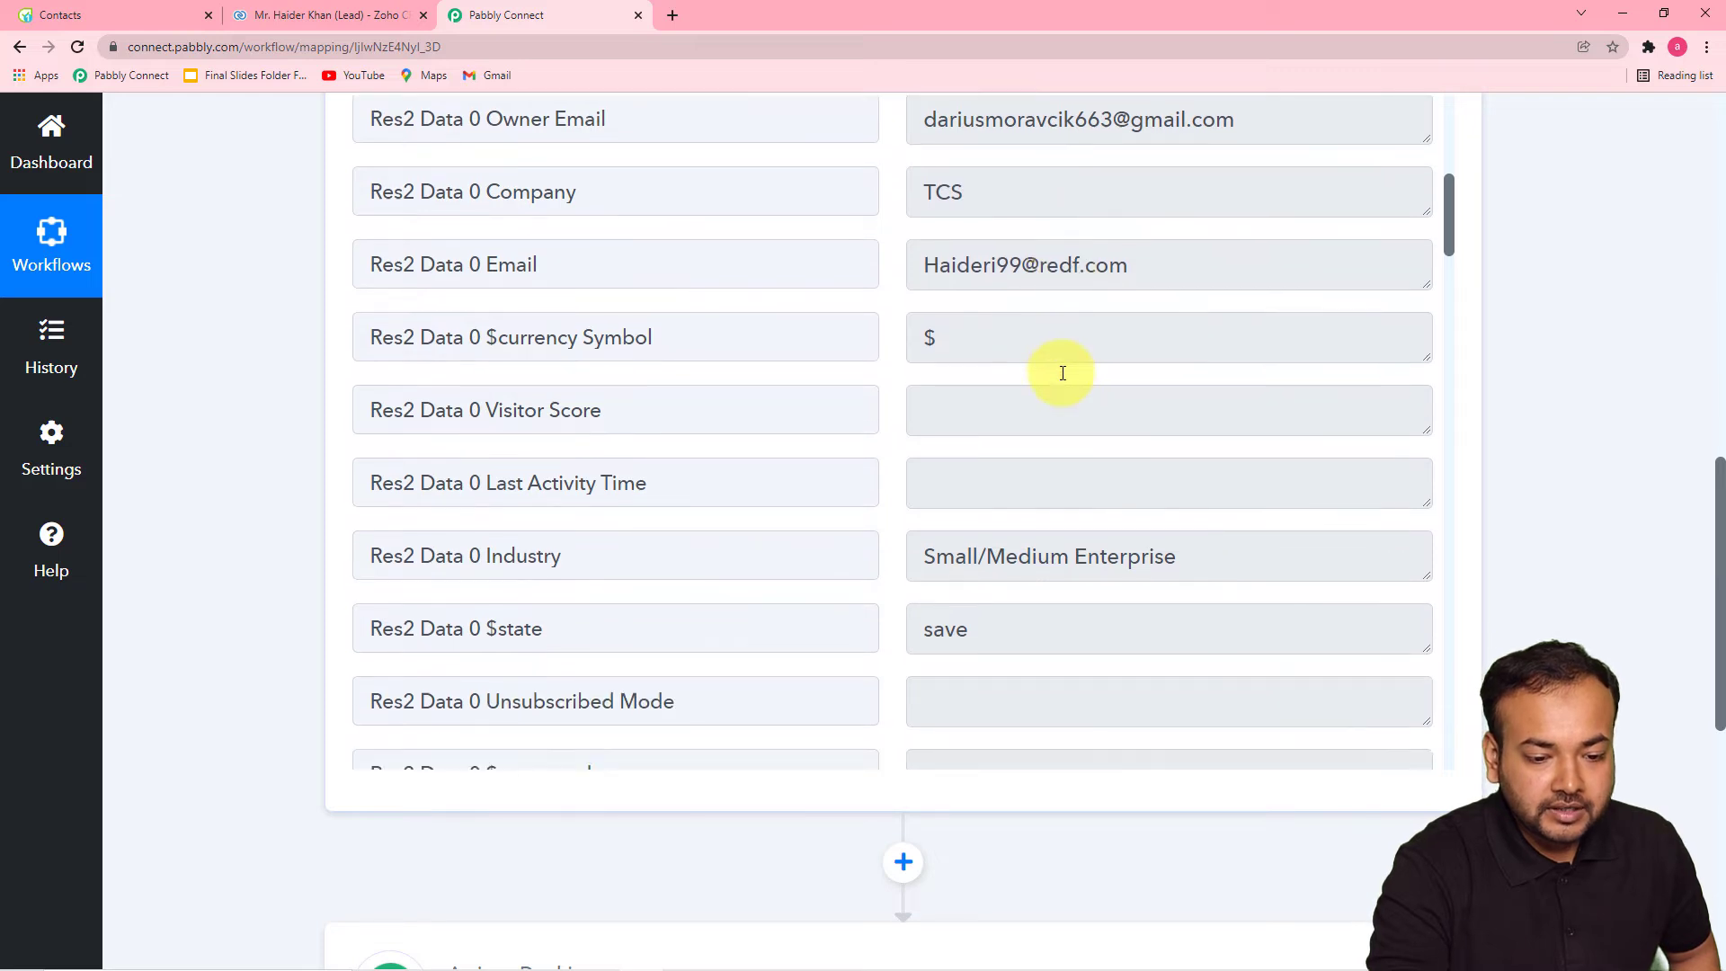
scroll(940, 409, "down", 1)
scroll(940, 410, "up", 1)
scroll(939, 409, "down", 8)
scroll(939, 409, "down", 18)
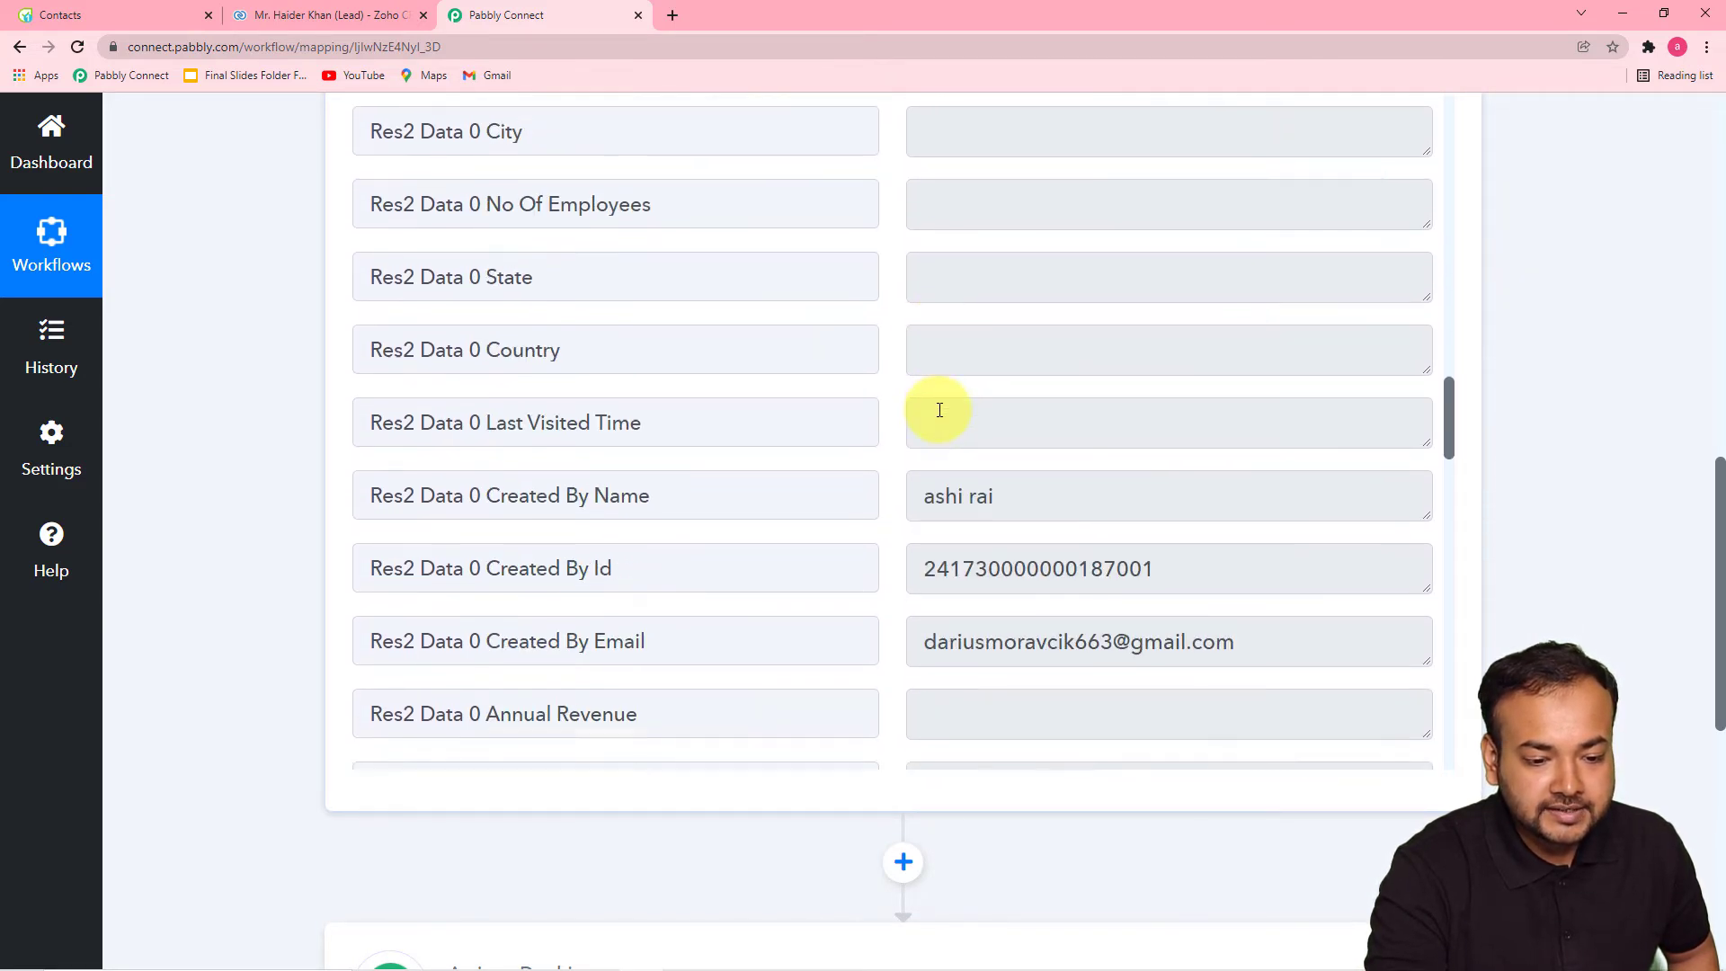
scroll(939, 409, "down", 9)
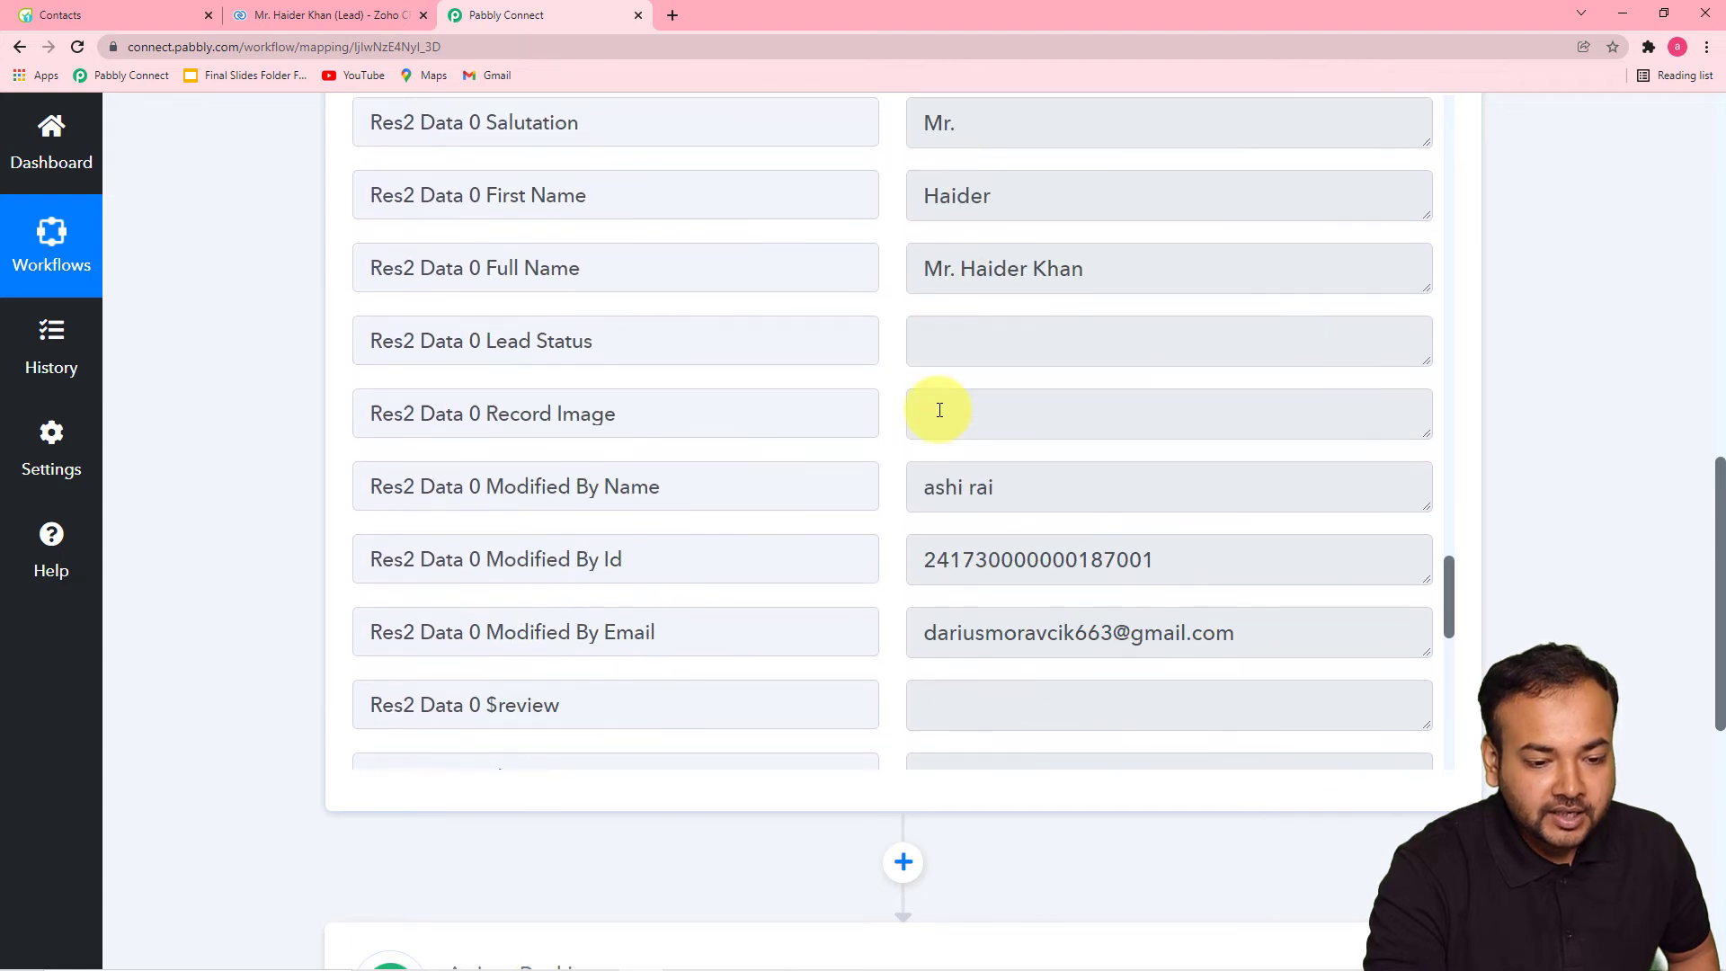
scroll(940, 409, "down", 3)
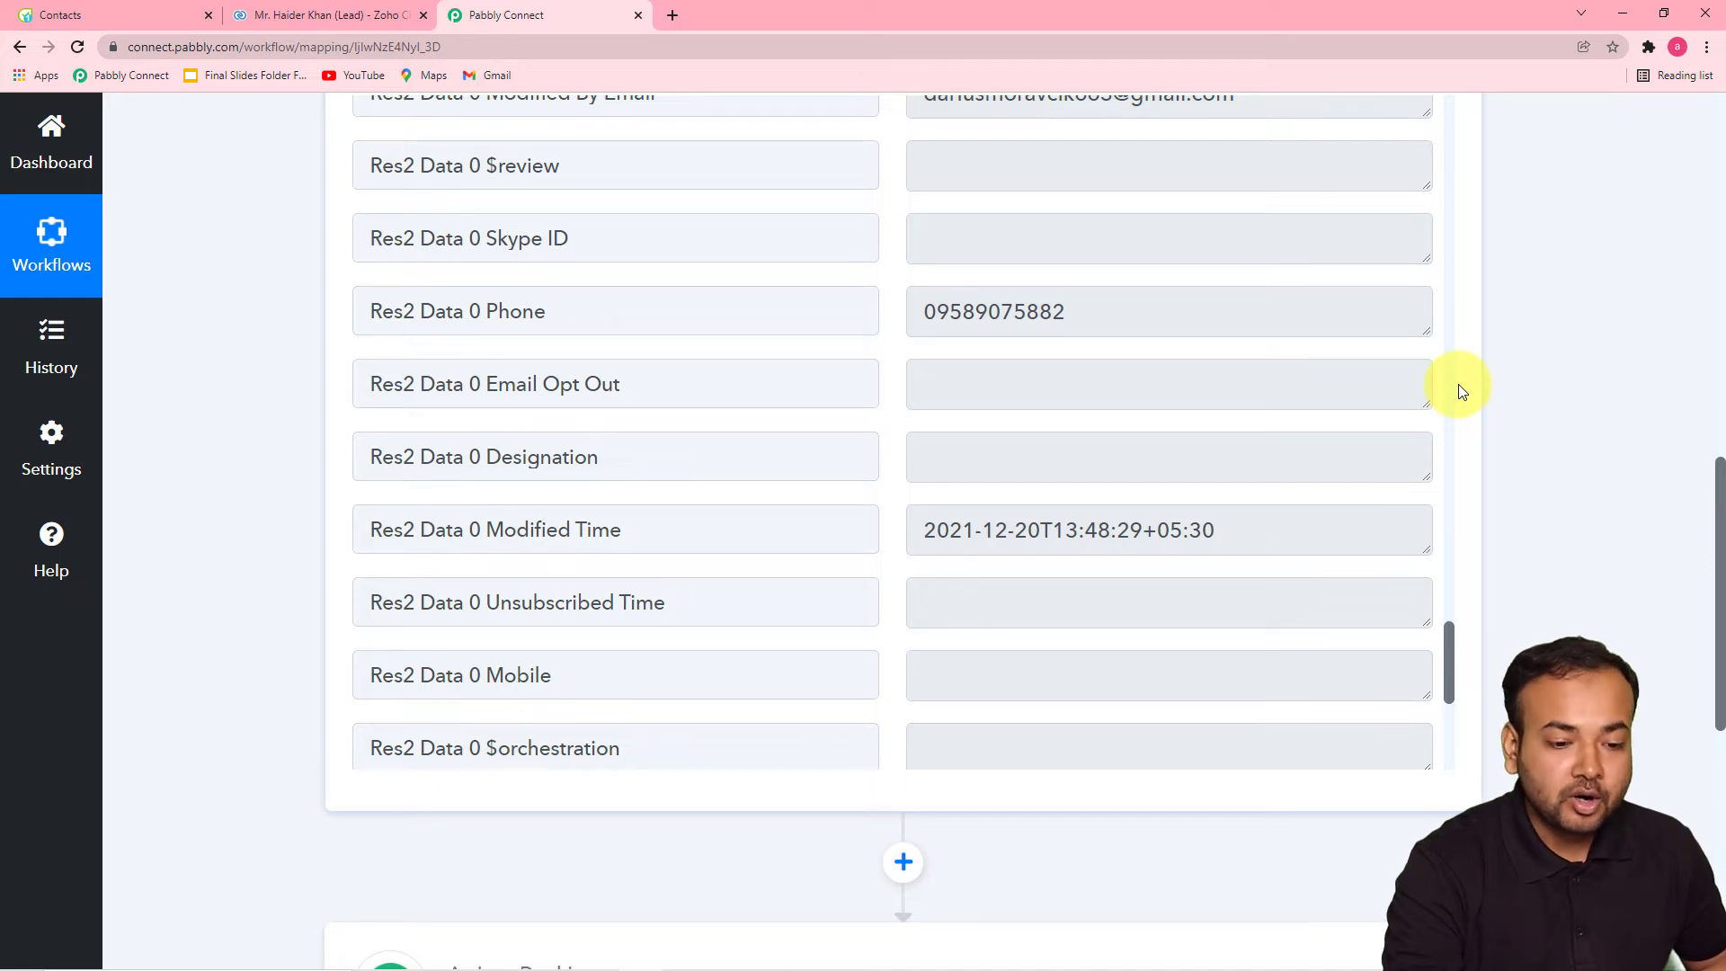
scroll(1442, 532, "down", 2)
scroll(1442, 532, "down", 3)
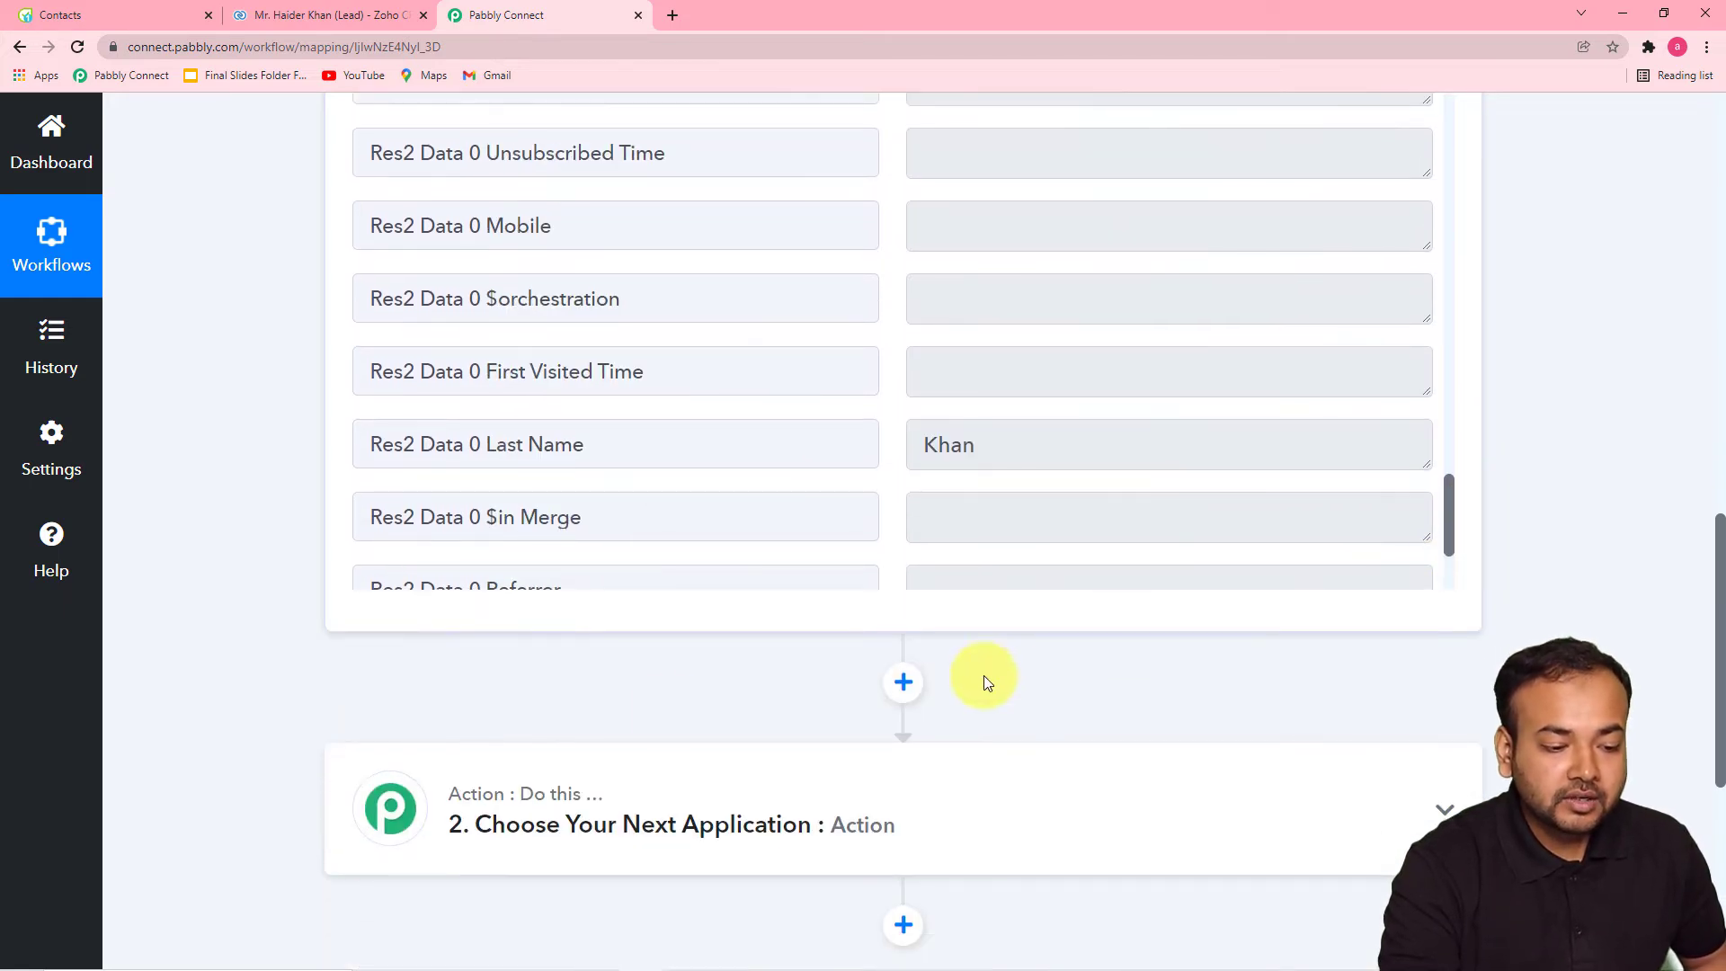
Expand the workflow's action step, search the apps for "flo" and choose Flowlu as the action app
scroll(585, 736, "down", 2)
left_click(572, 648)
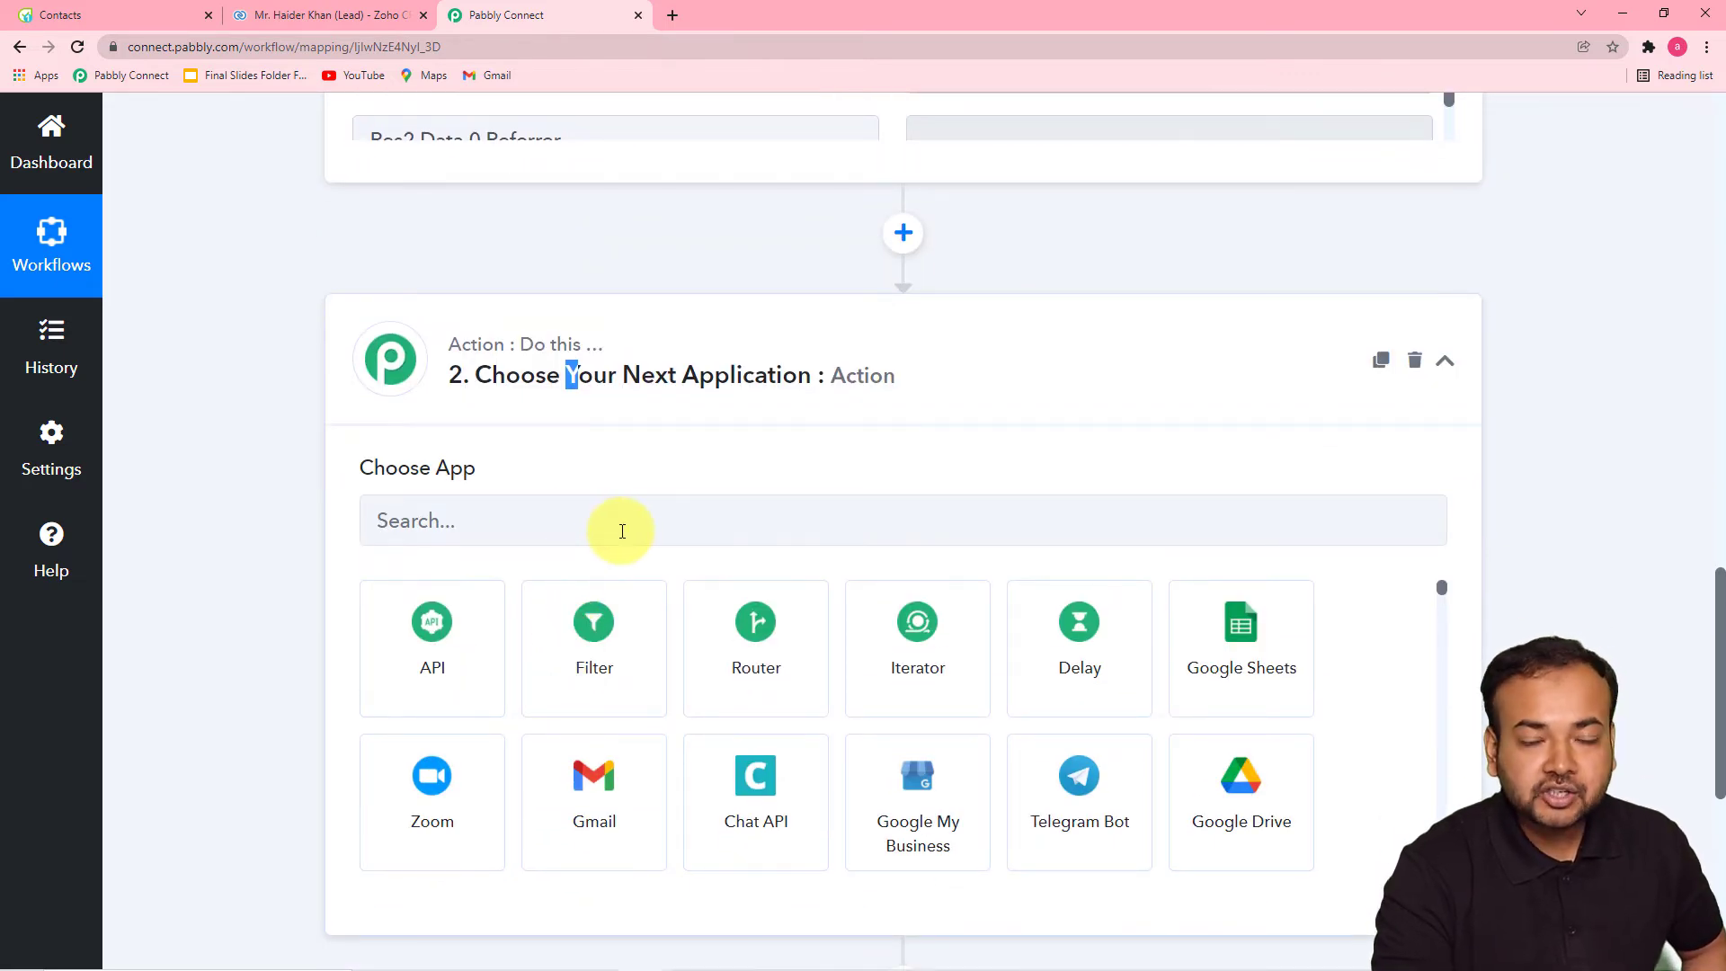
left_click(622, 531)
type("flo")
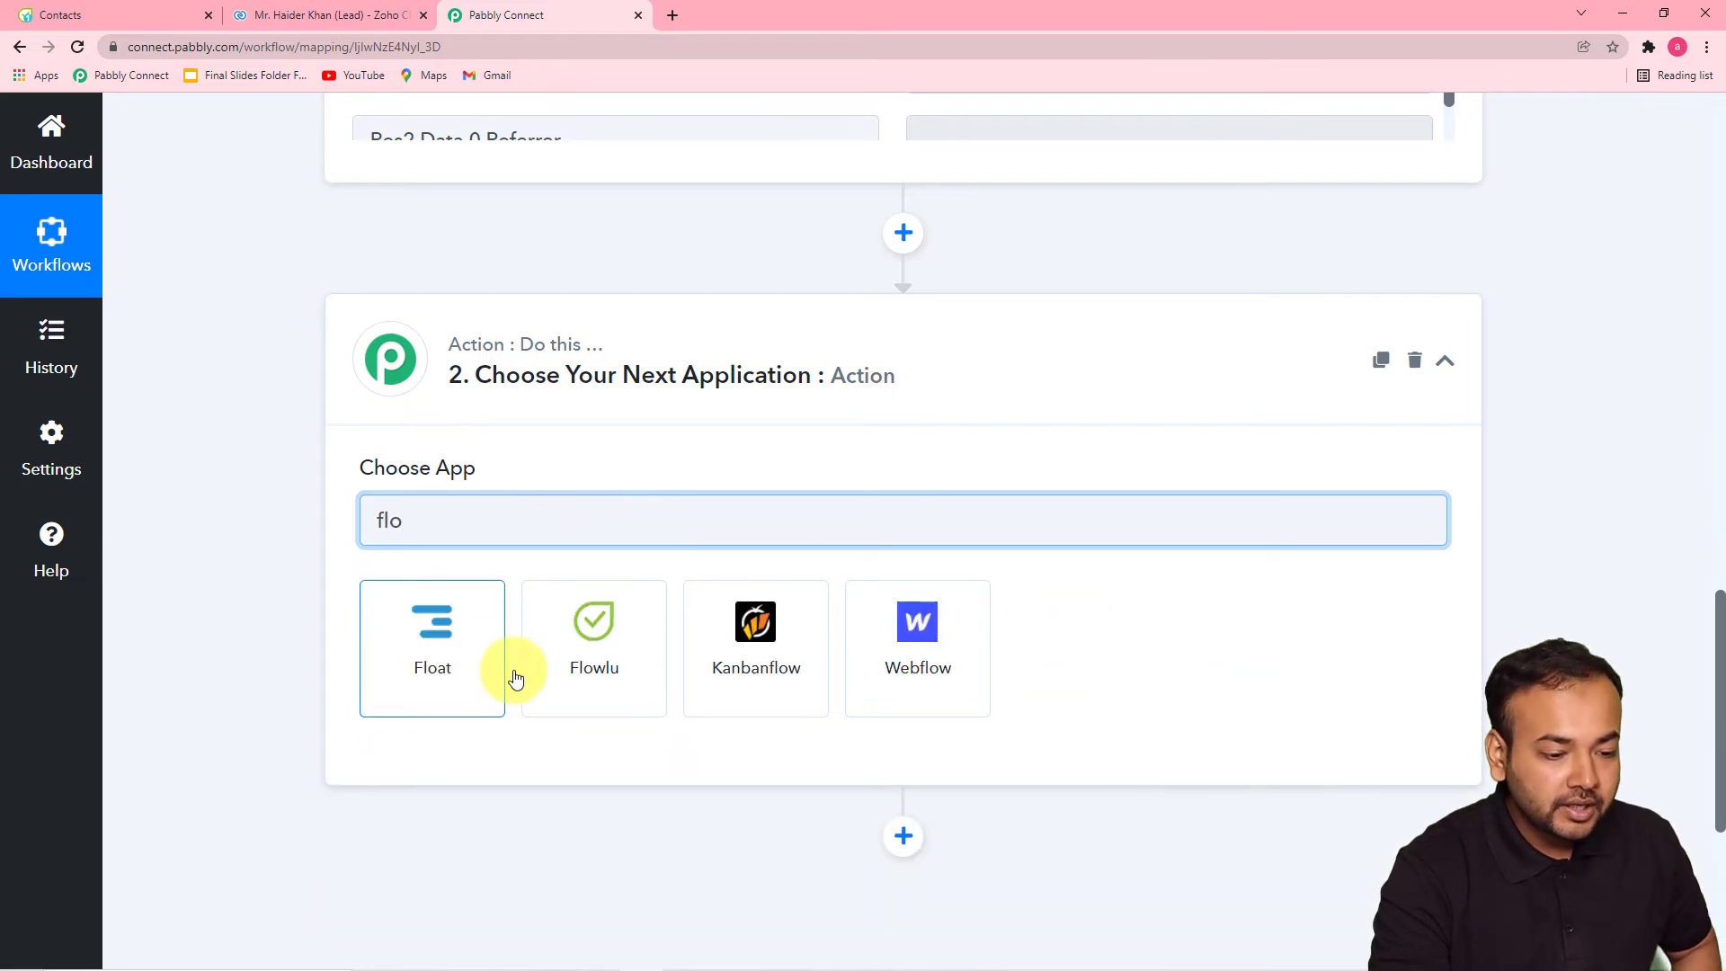
left_click(584, 673)
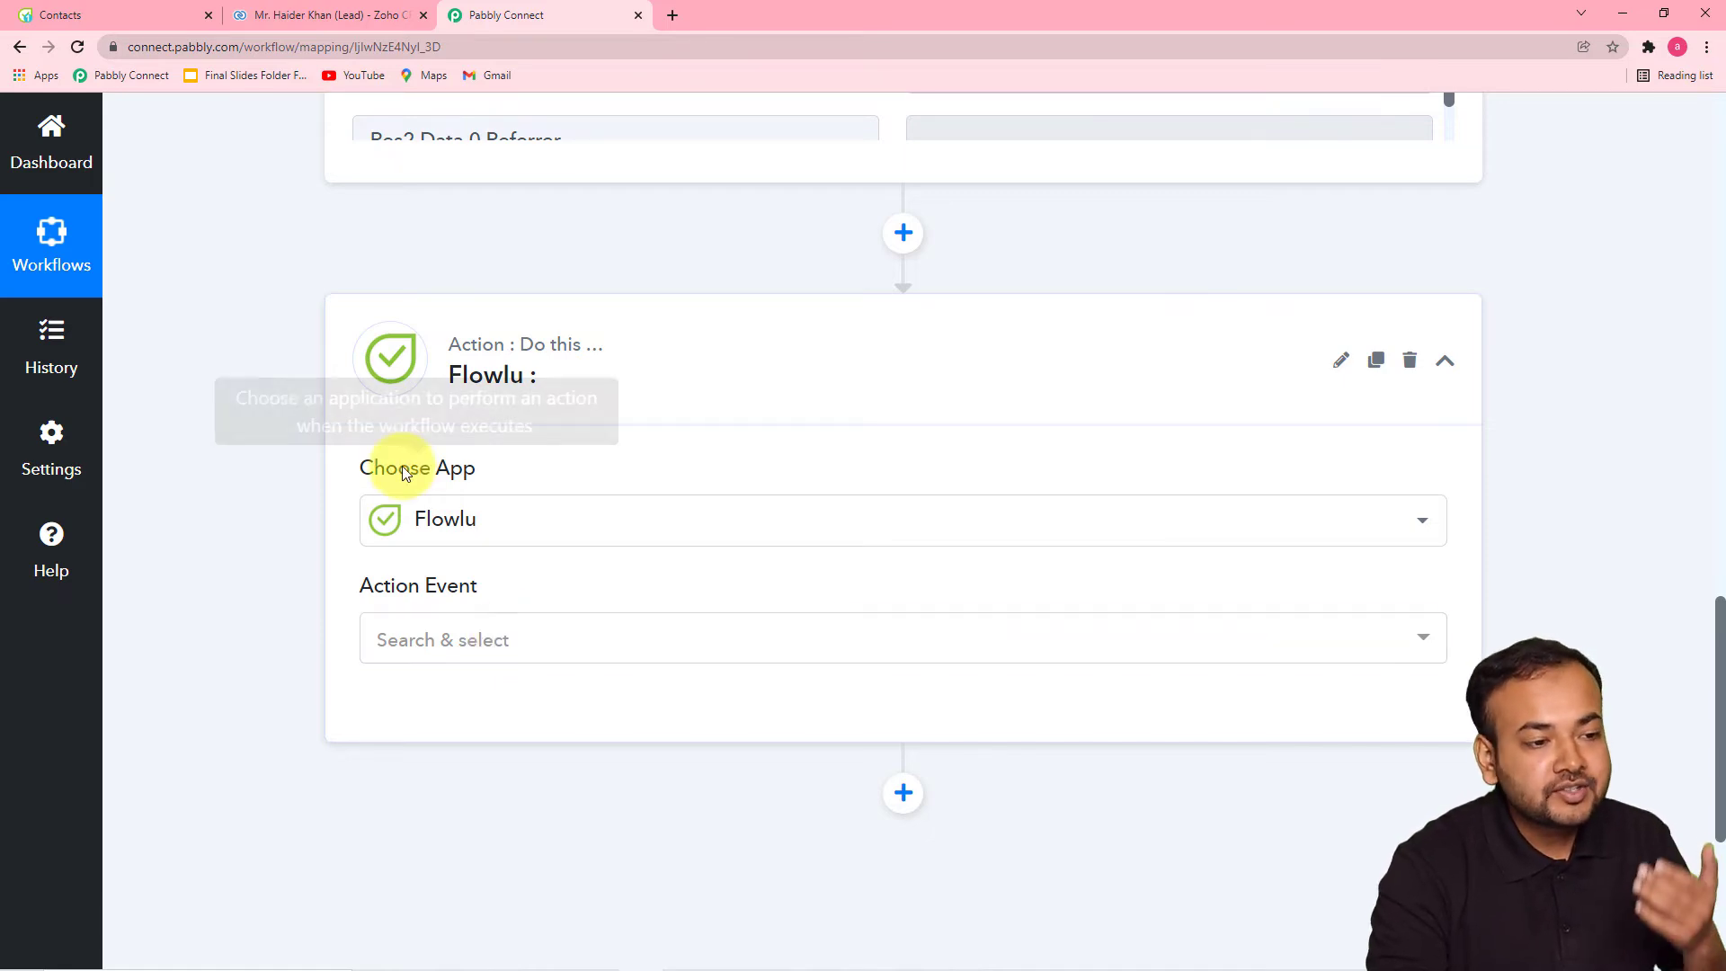
Find and select Create CRM Account (Contact) as the Flowlu action event
left_click(453, 641)
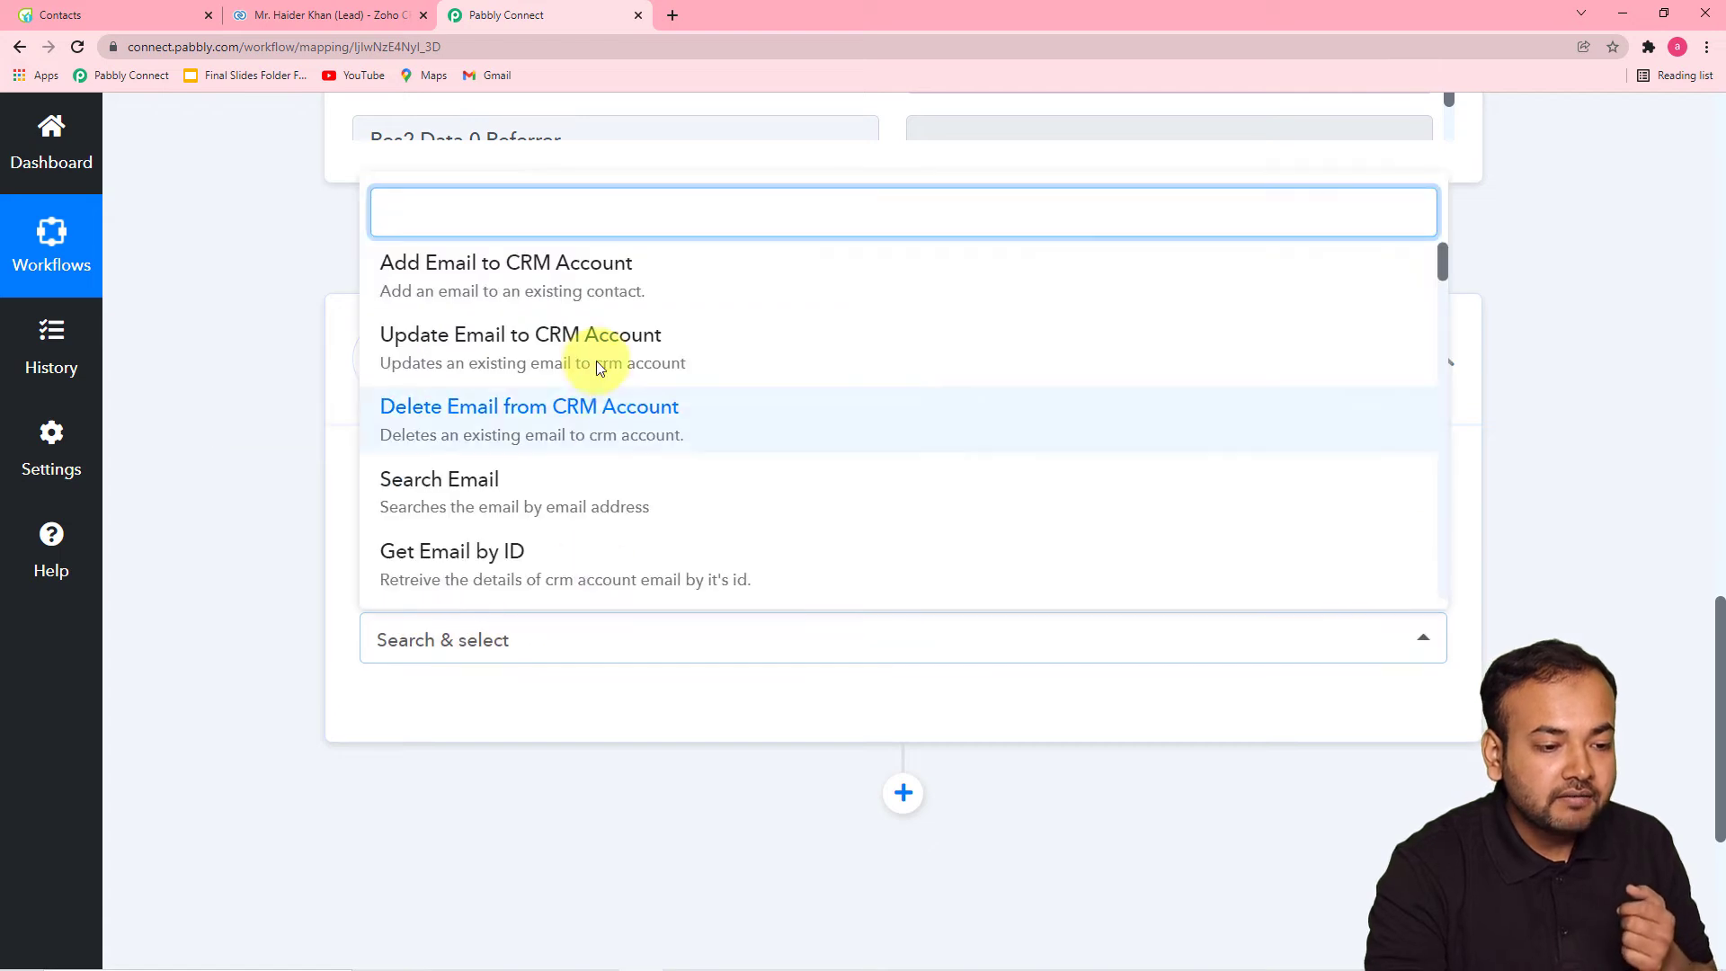
scroll(646, 396, "down", 3)
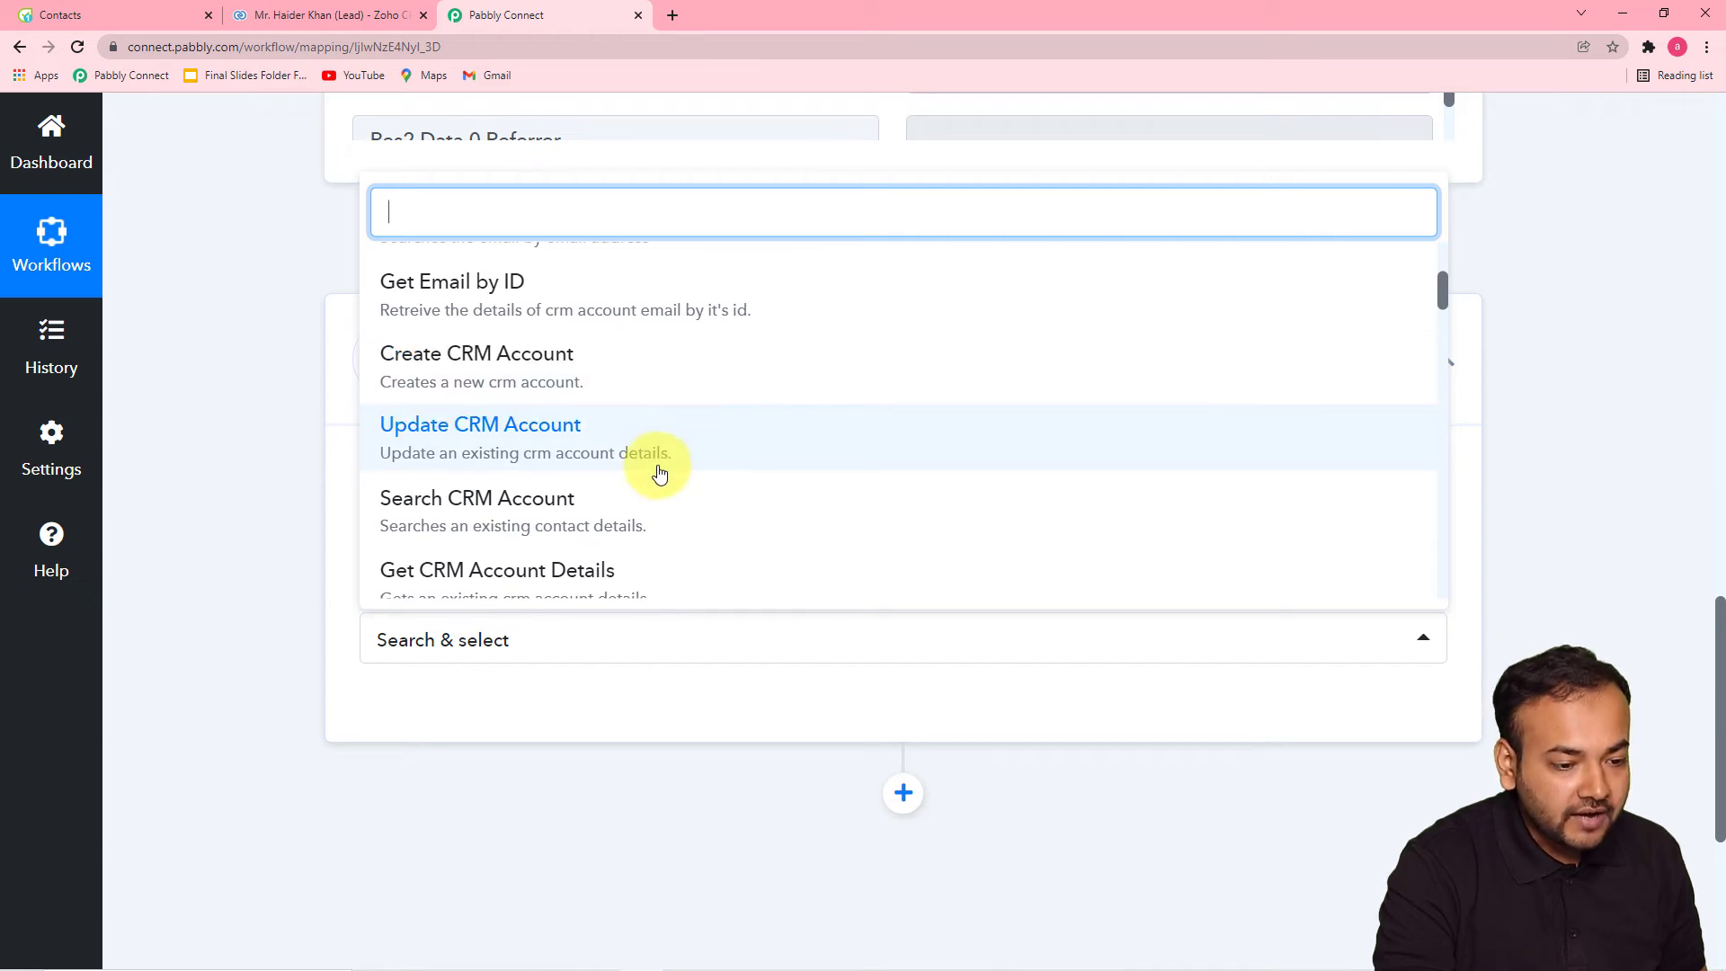
scroll(670, 423, "down", 5)
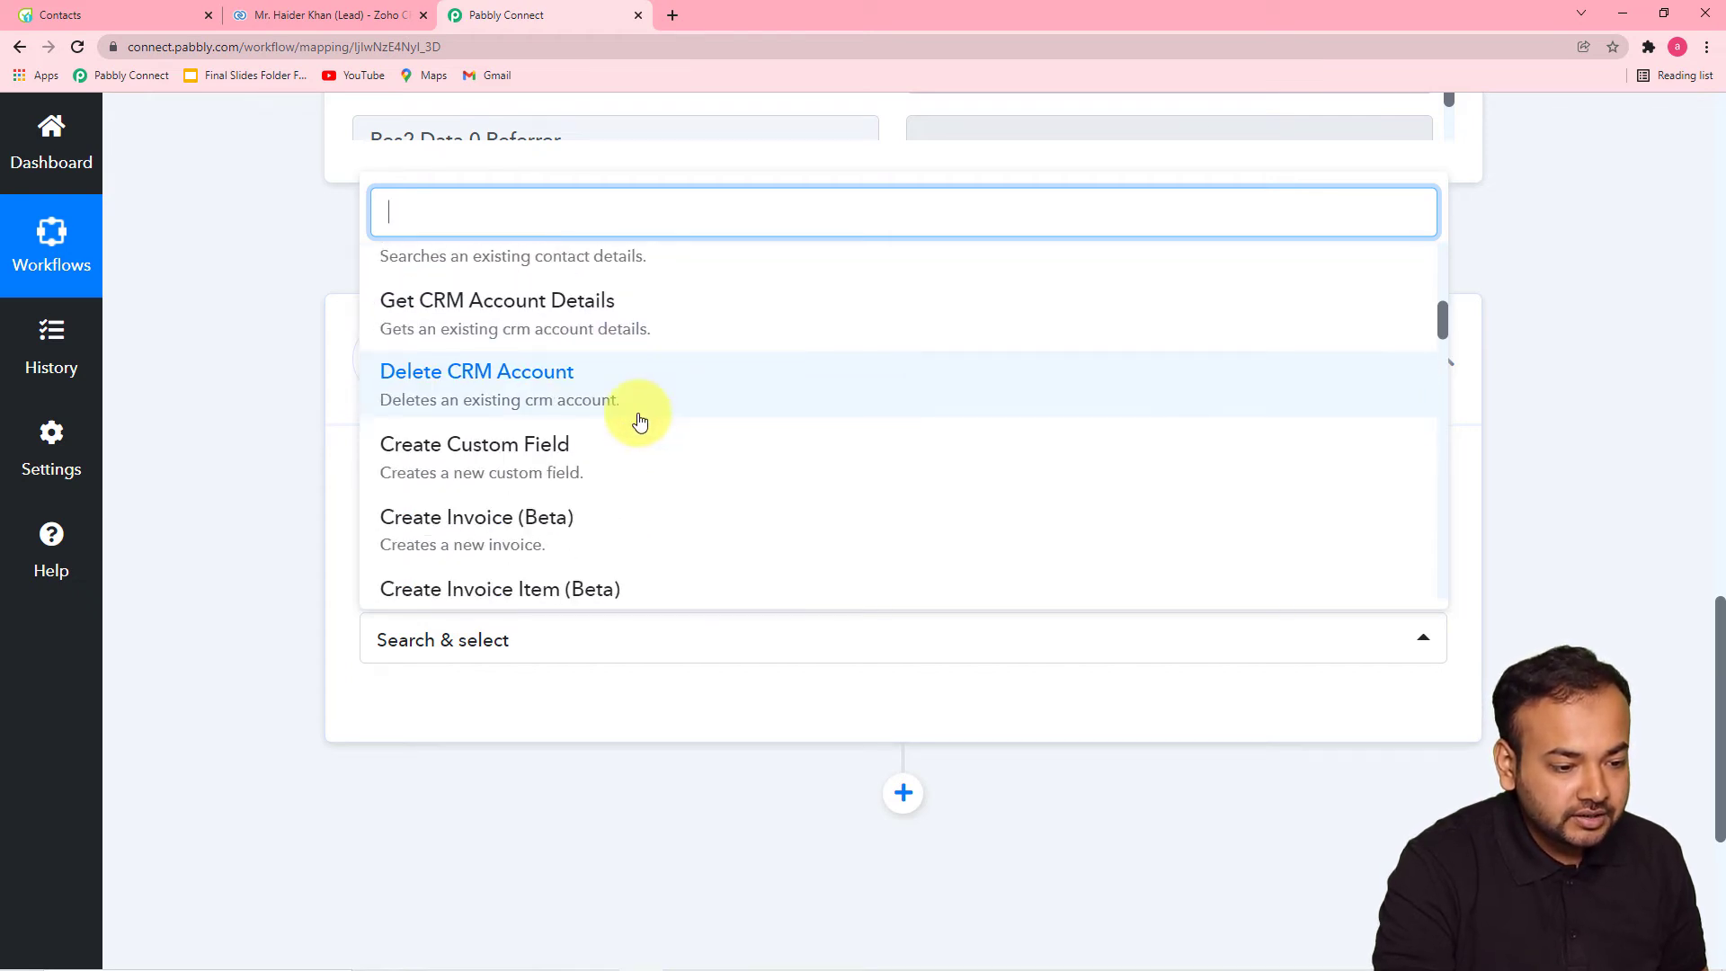
scroll(706, 436, "down", 3)
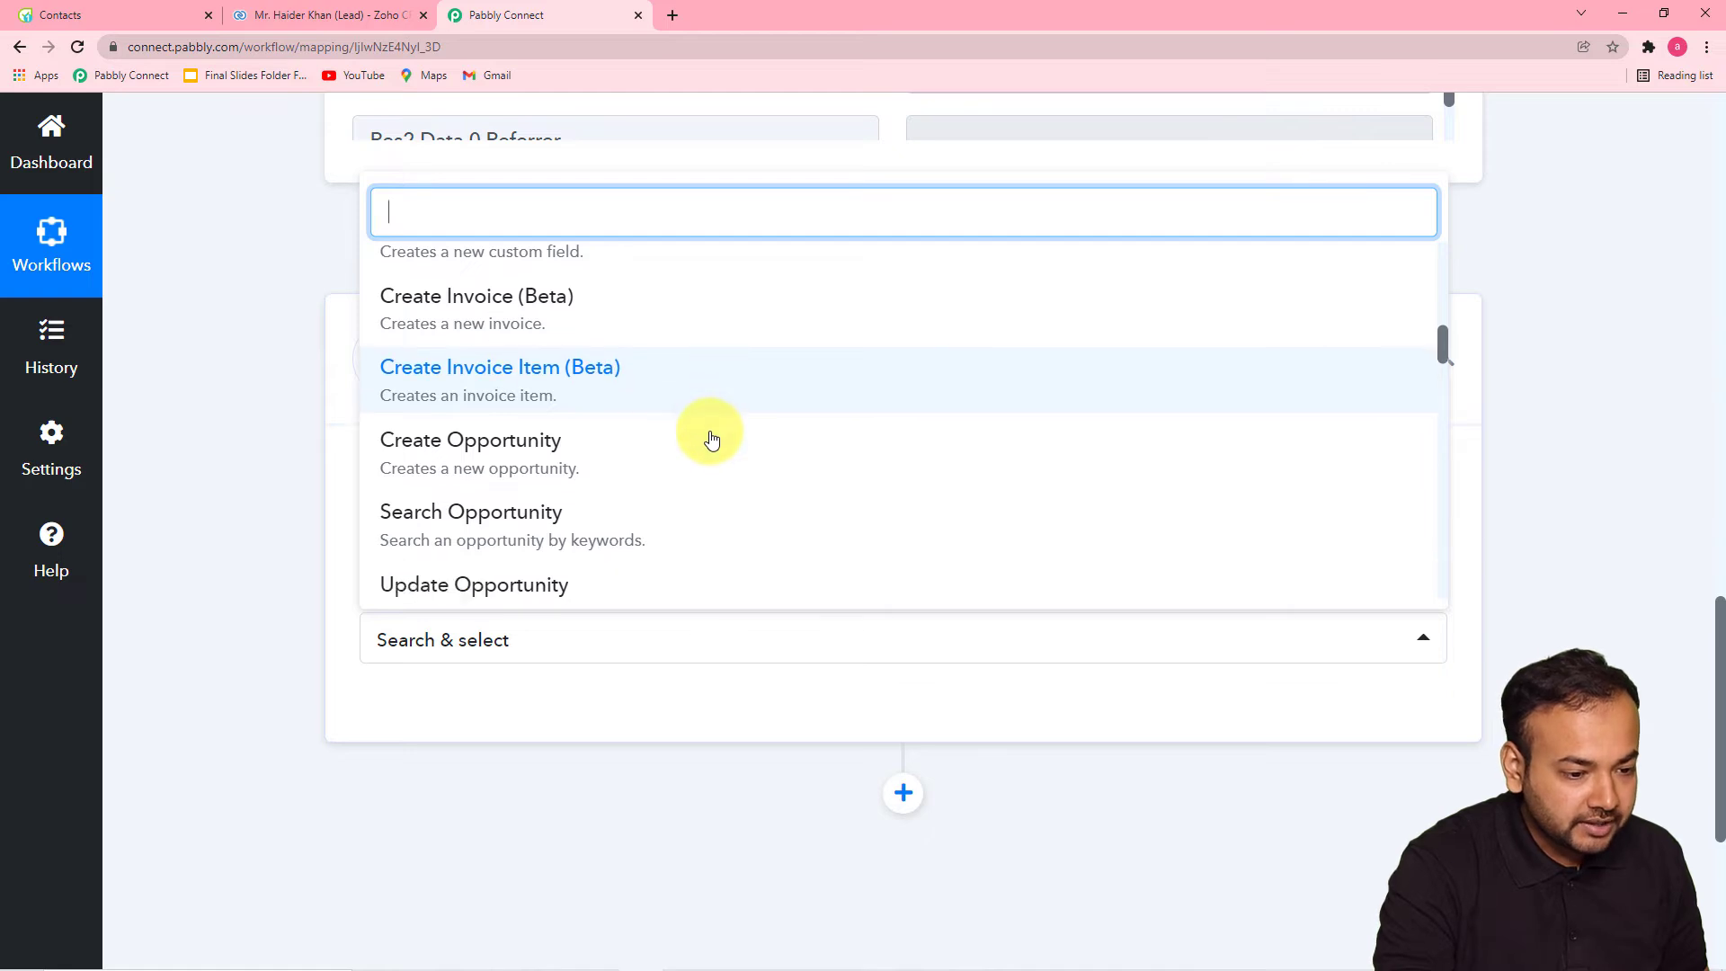
scroll(710, 436, "down", 2)
type("cre")
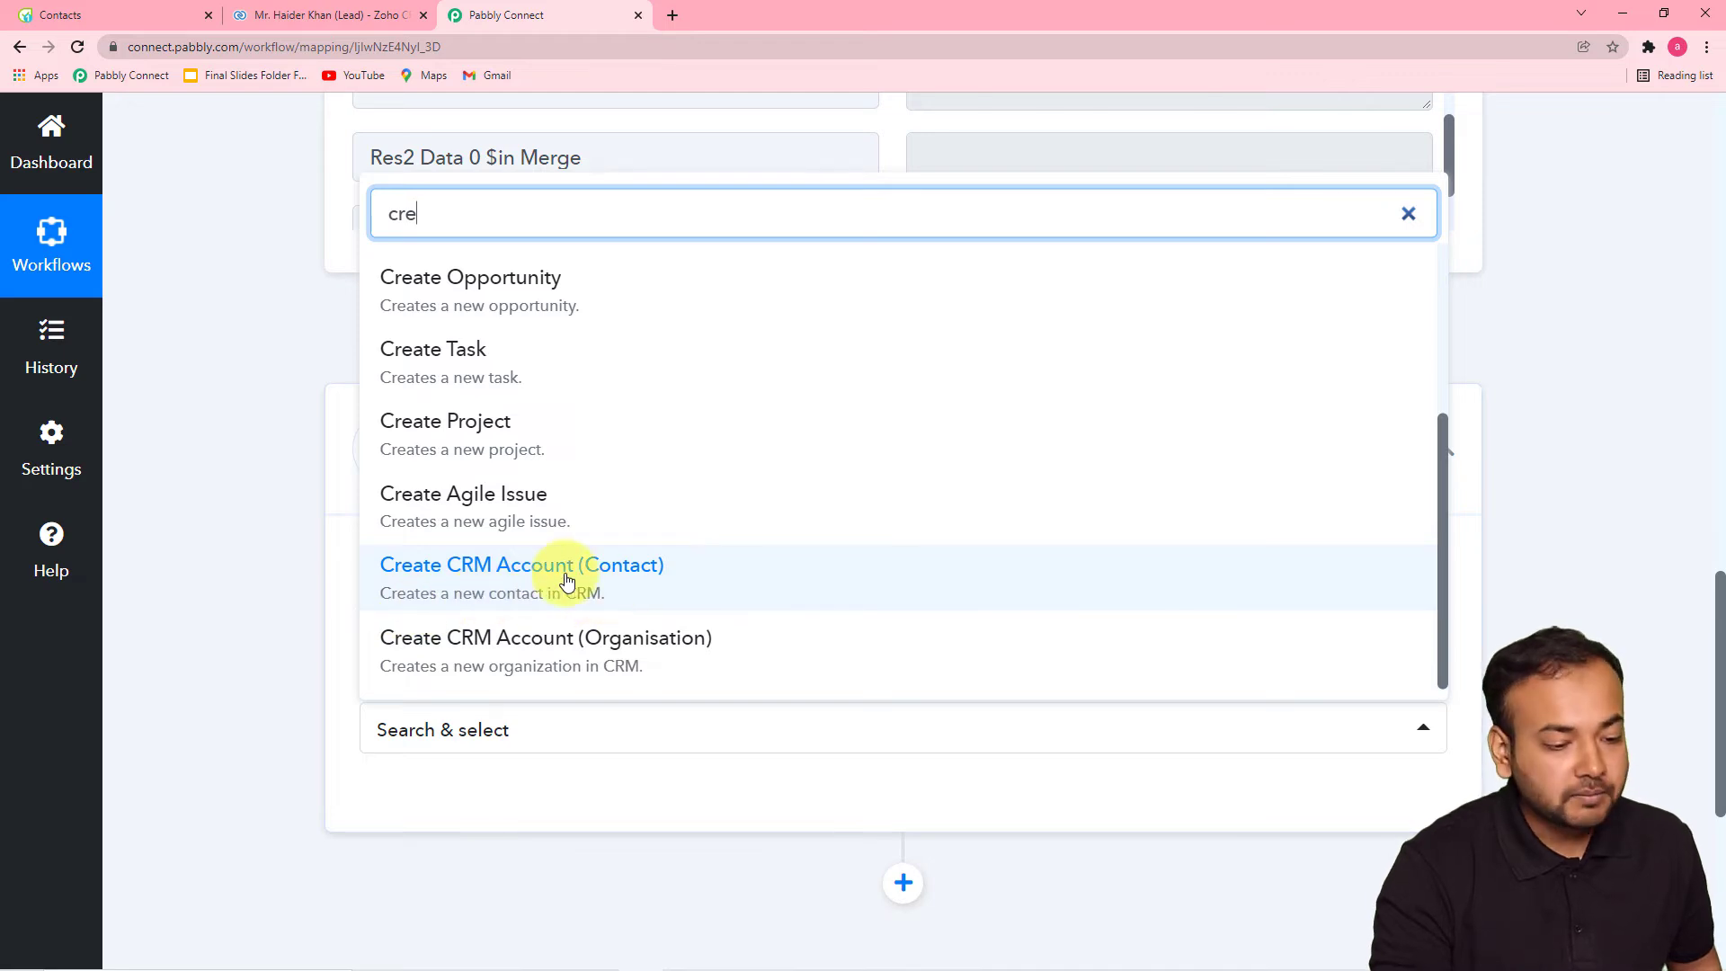
left_click(512, 588)
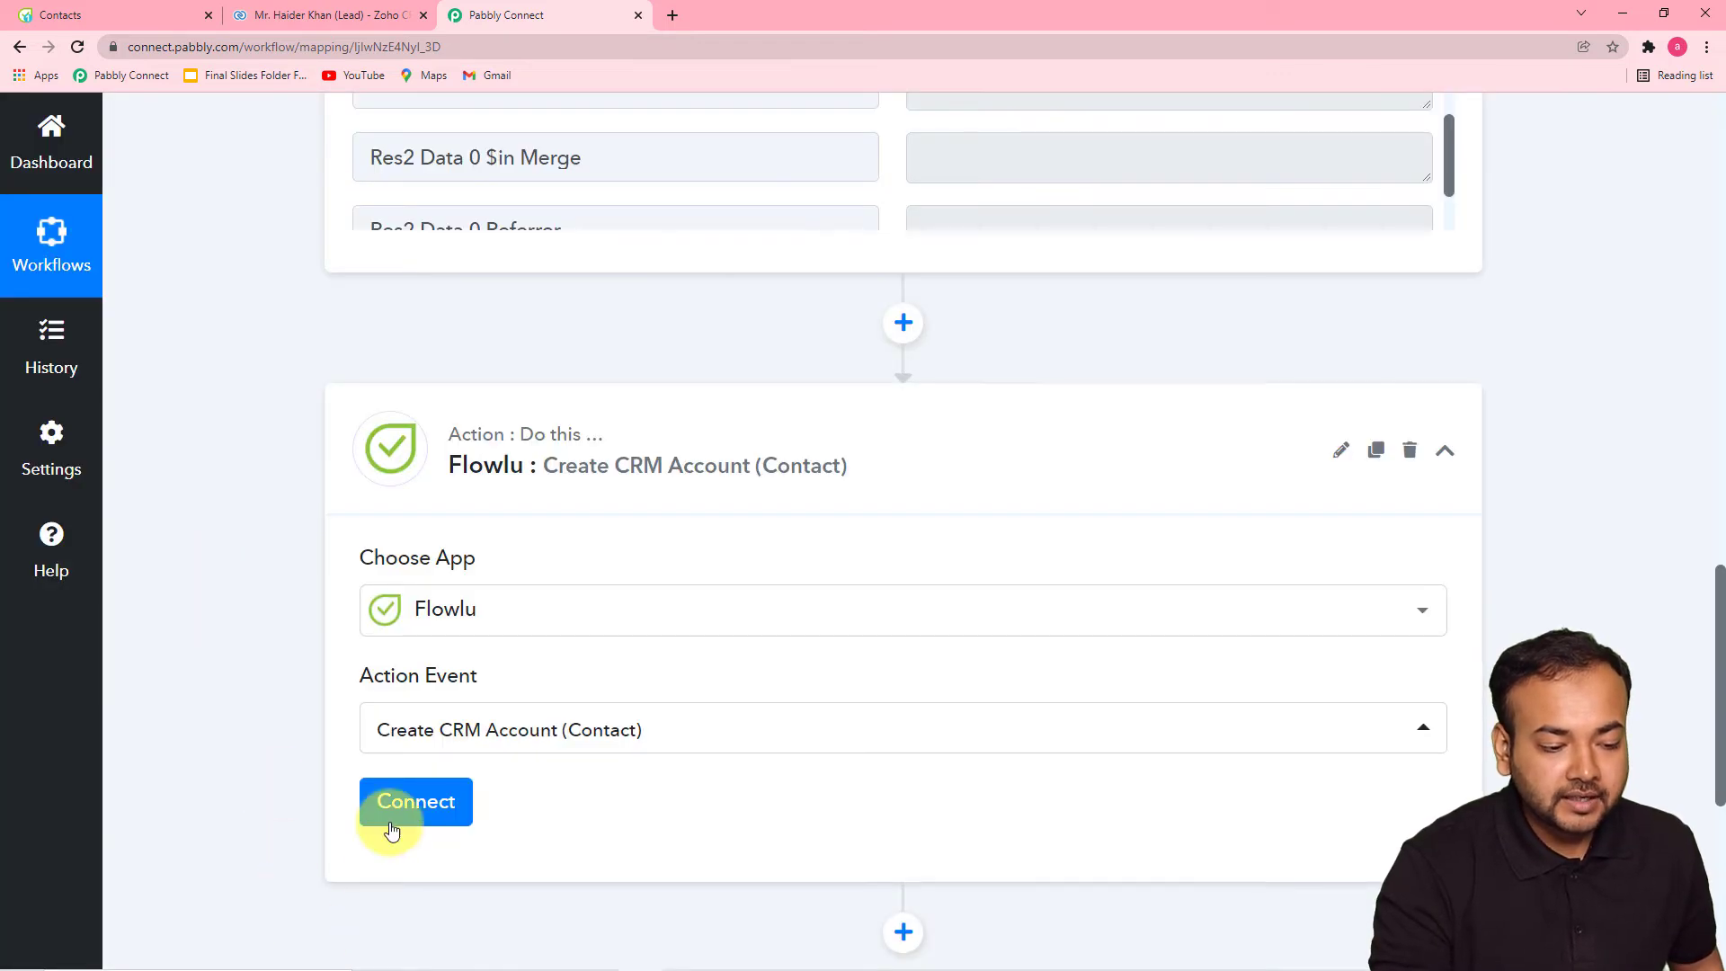
Open the Flowlu connection setup and choose to add a new connection
left_click(393, 816)
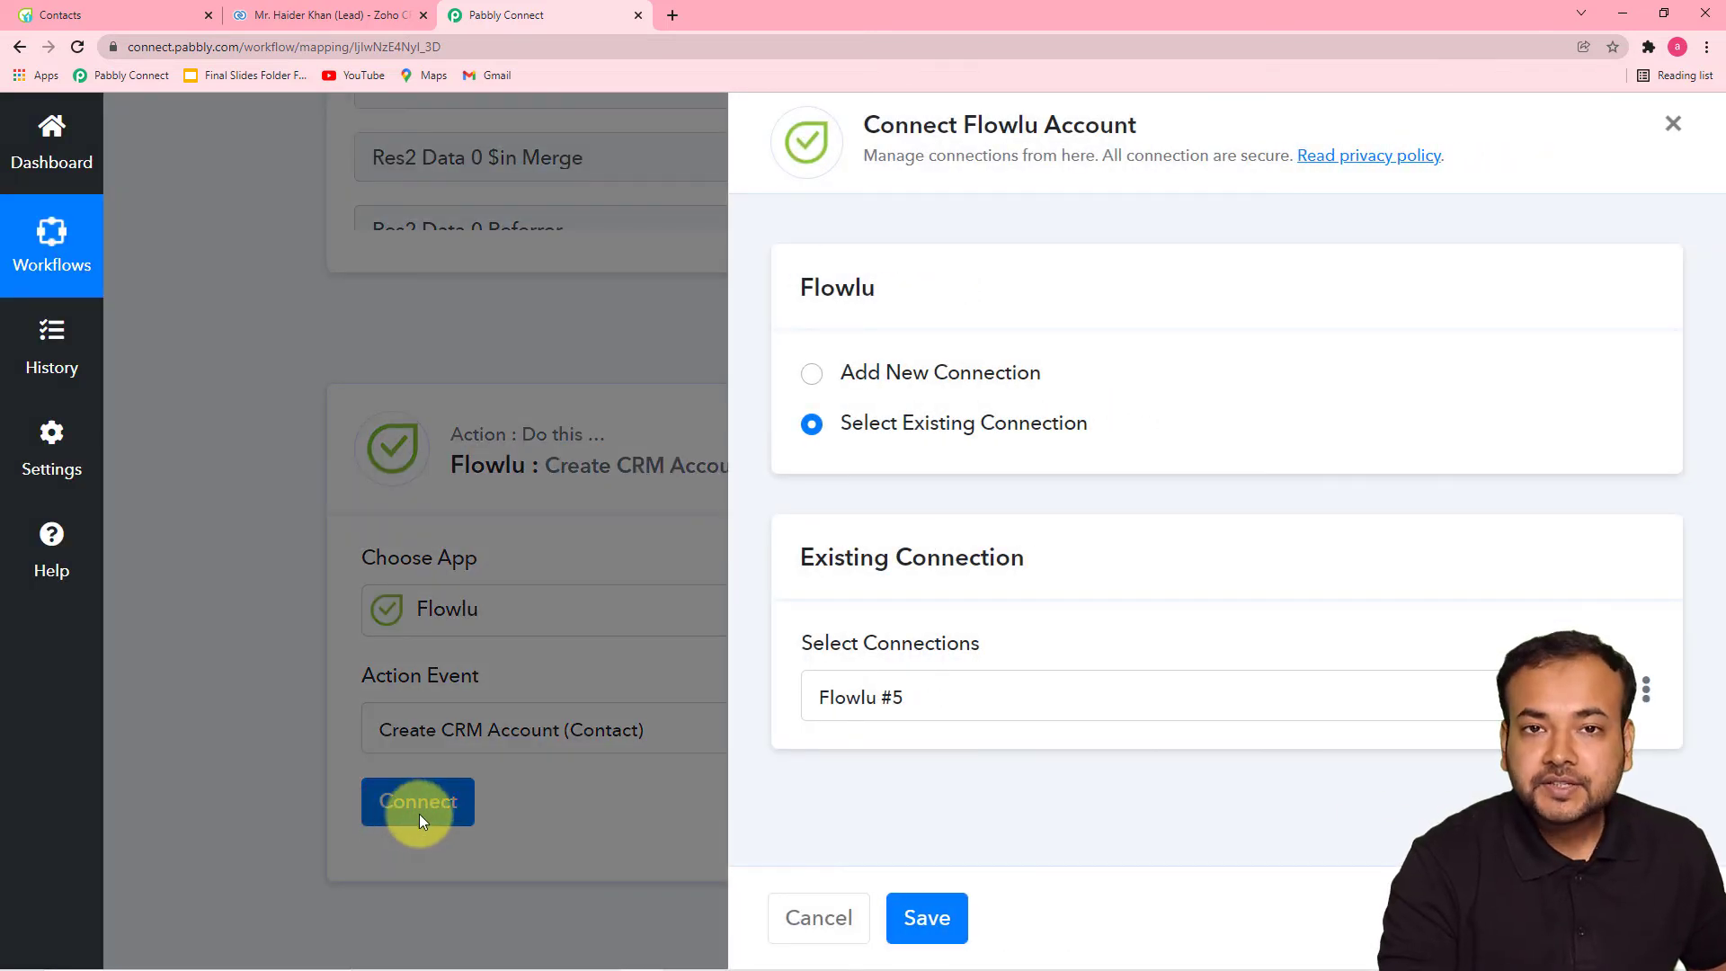
left_click(812, 376)
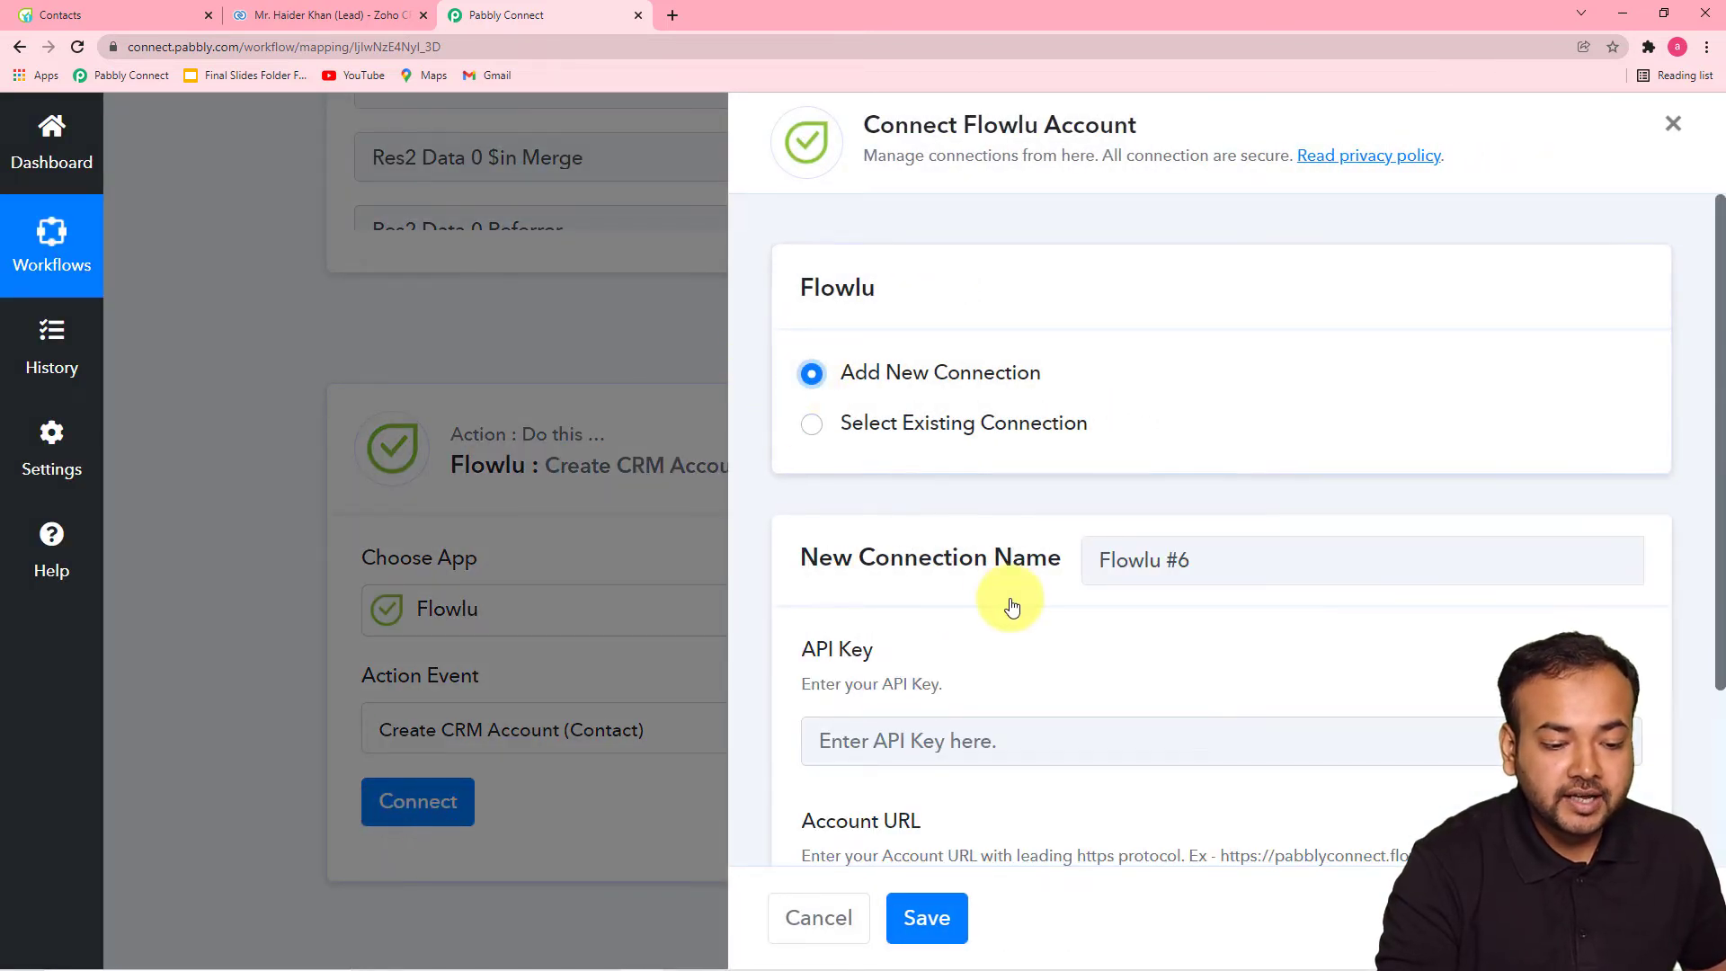
scroll(1010, 601, "down", 2)
scroll(1011, 597, "down", 1)
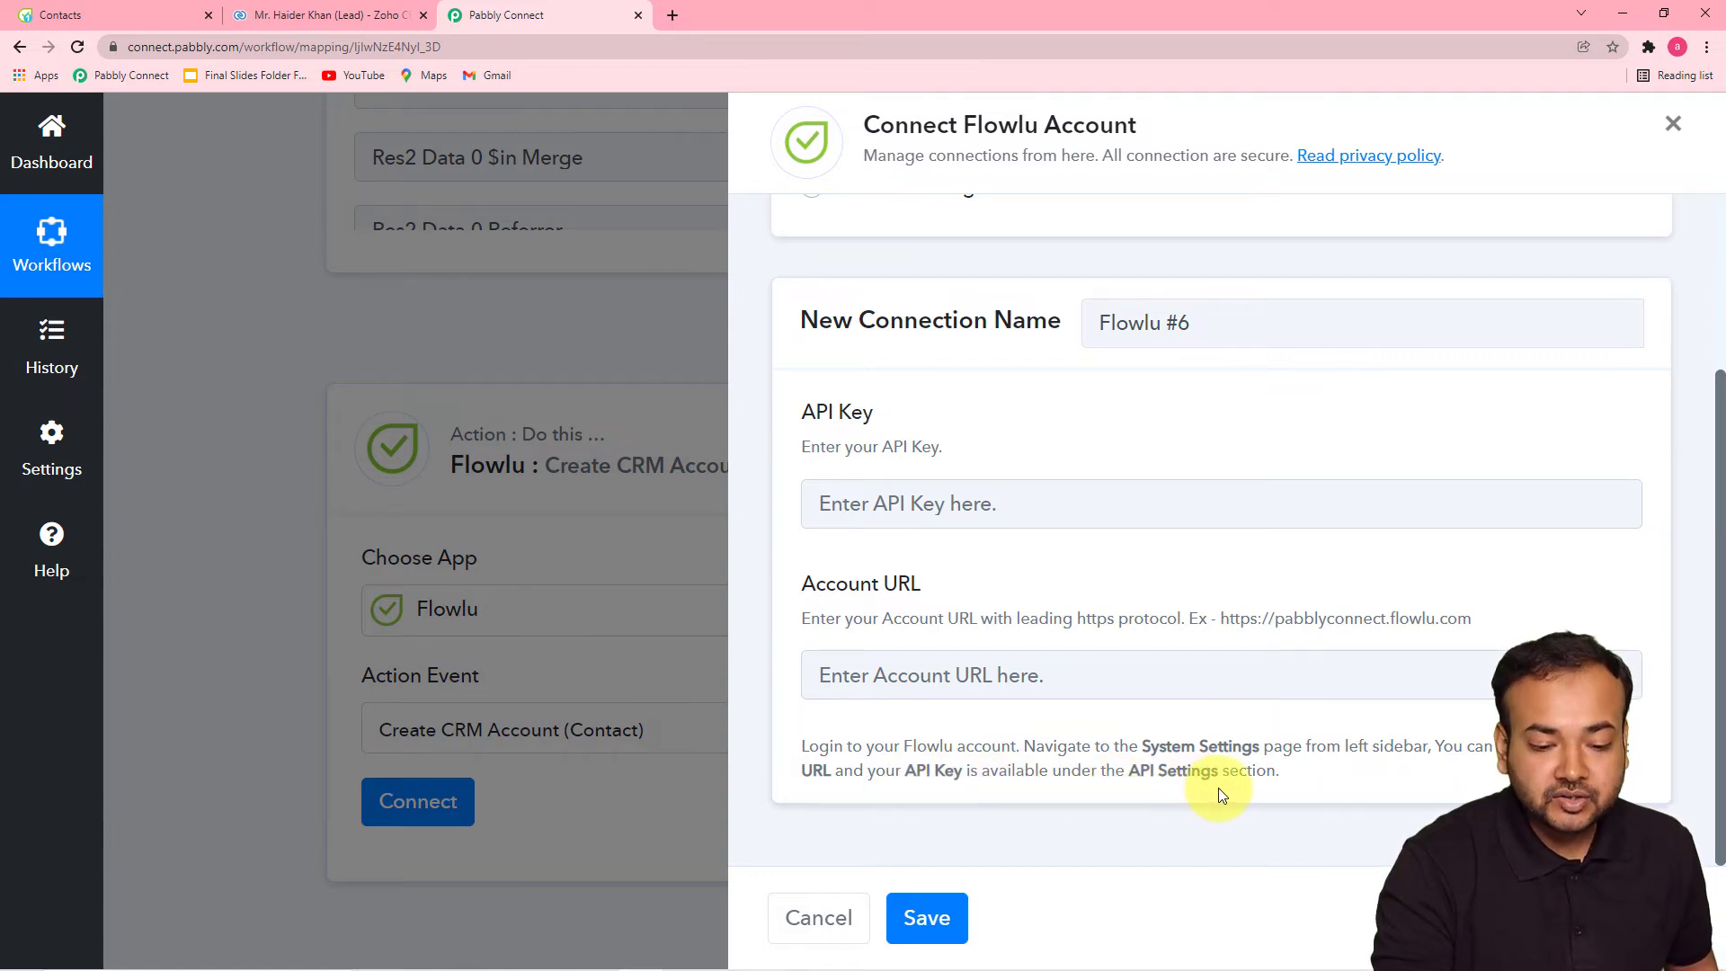
Switch to Flowlu, open the Main Settings page of the system settings and copy the full account URL
left_click(73, 9)
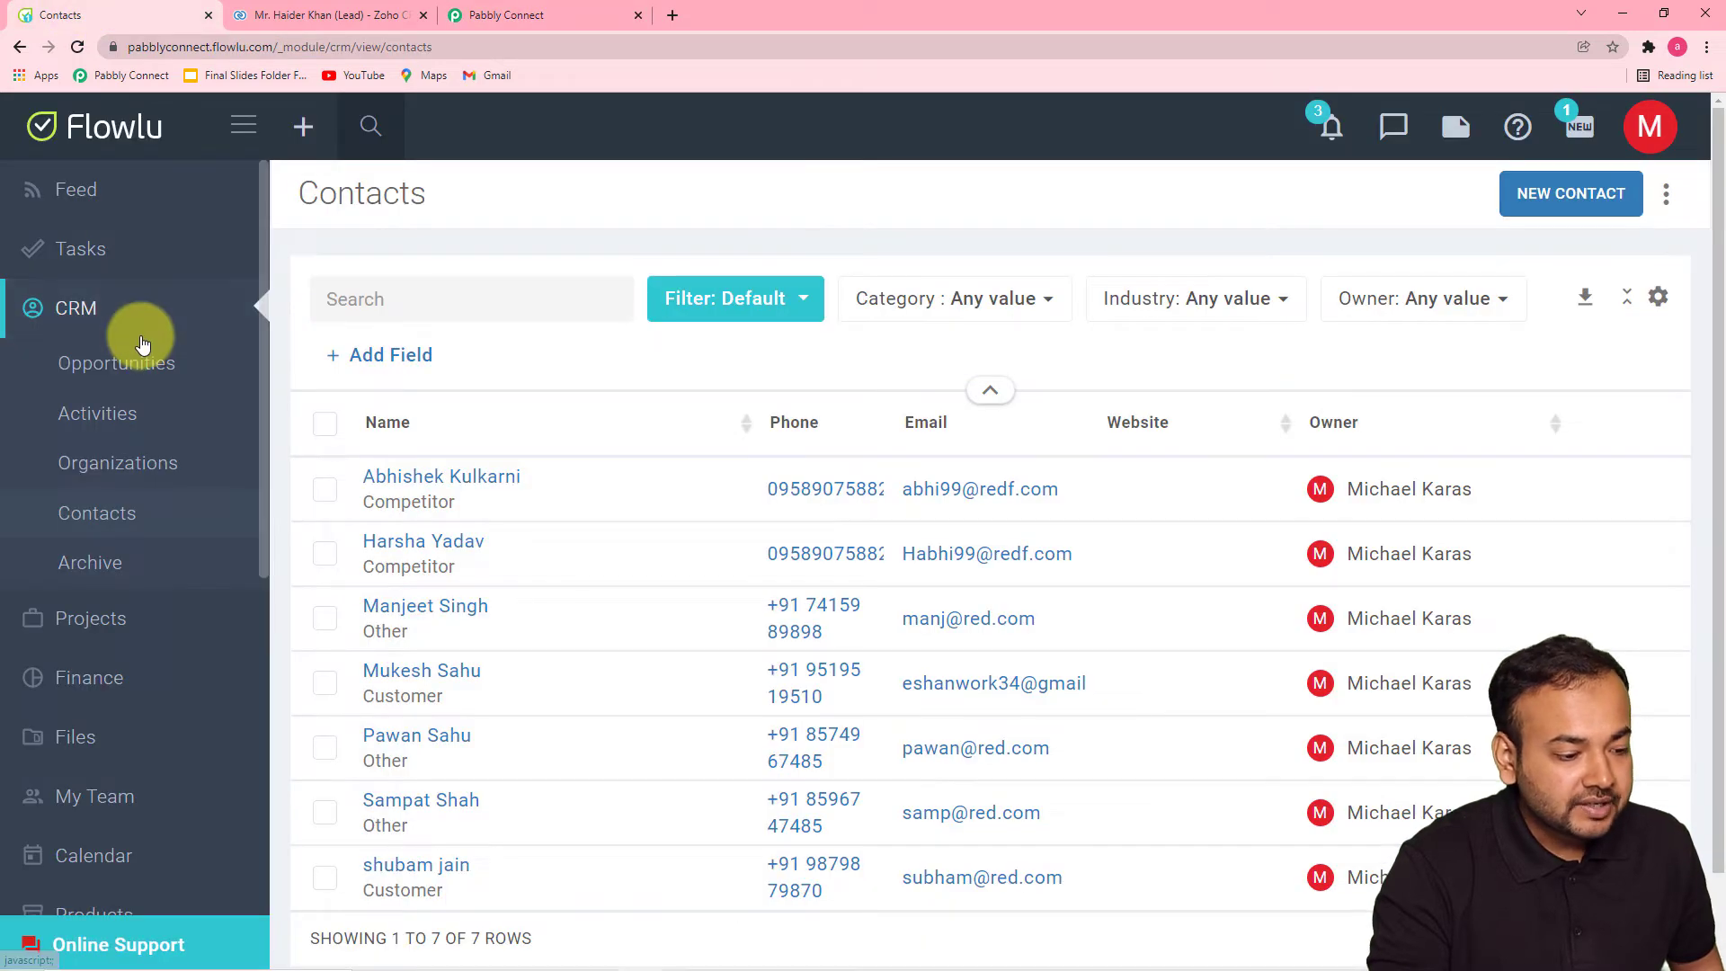
scroll(142, 344, "down", 5)
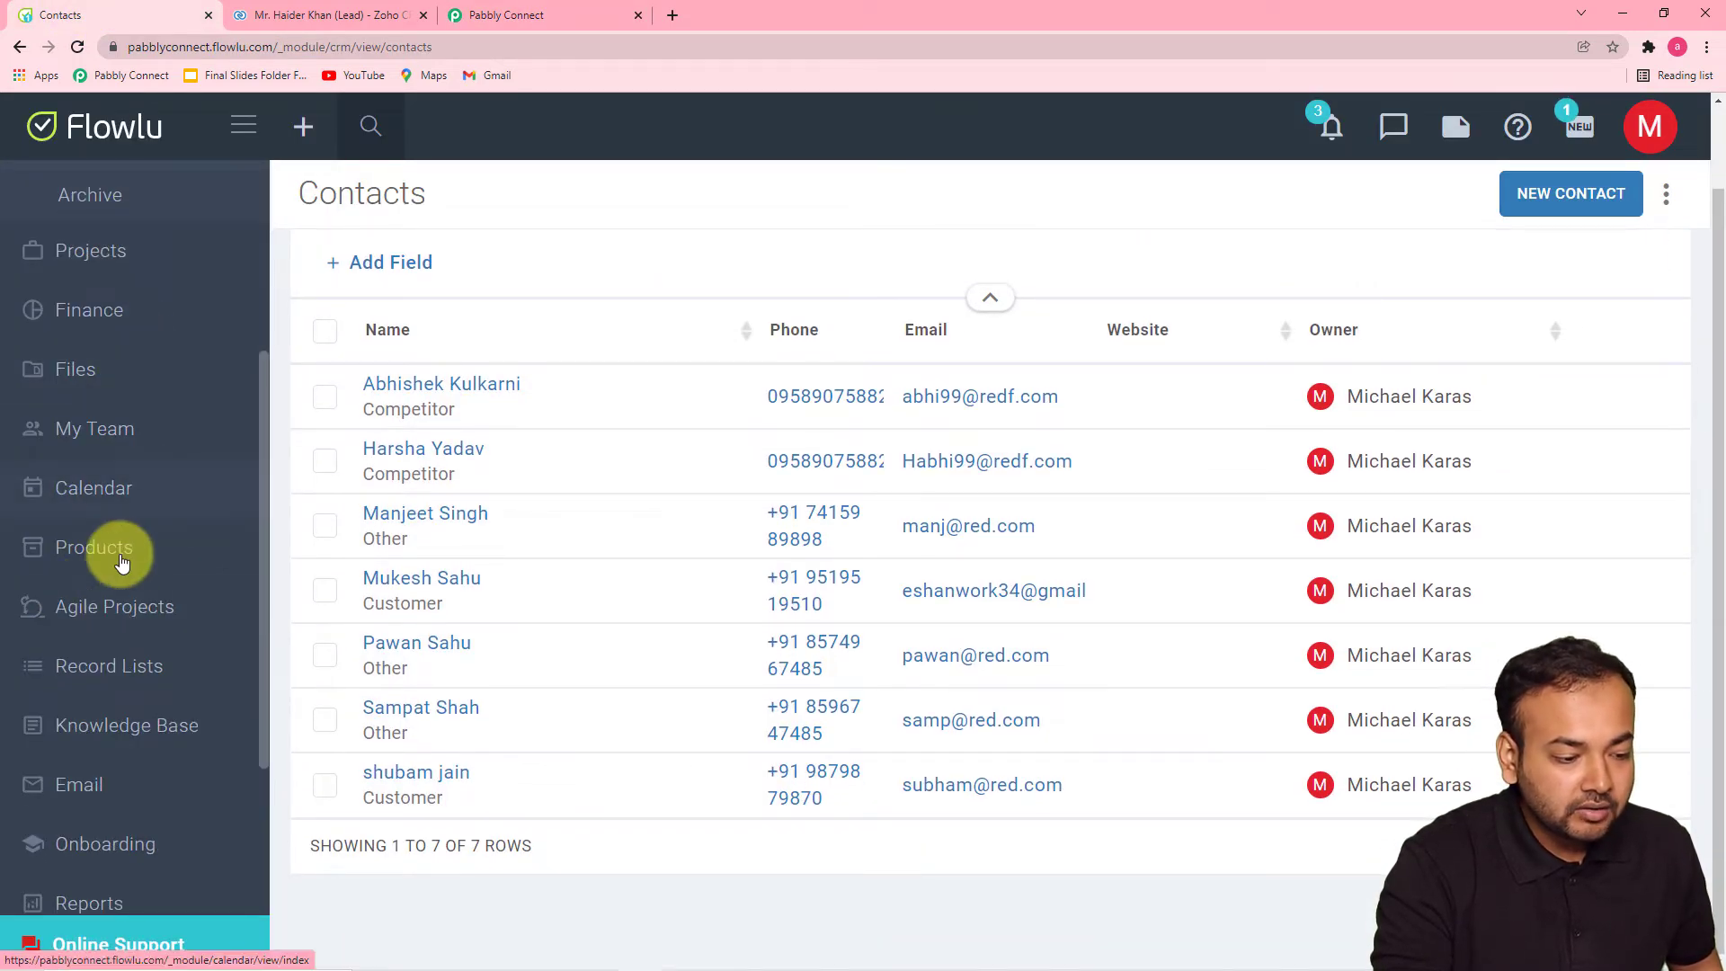
scroll(121, 553, "down", 4)
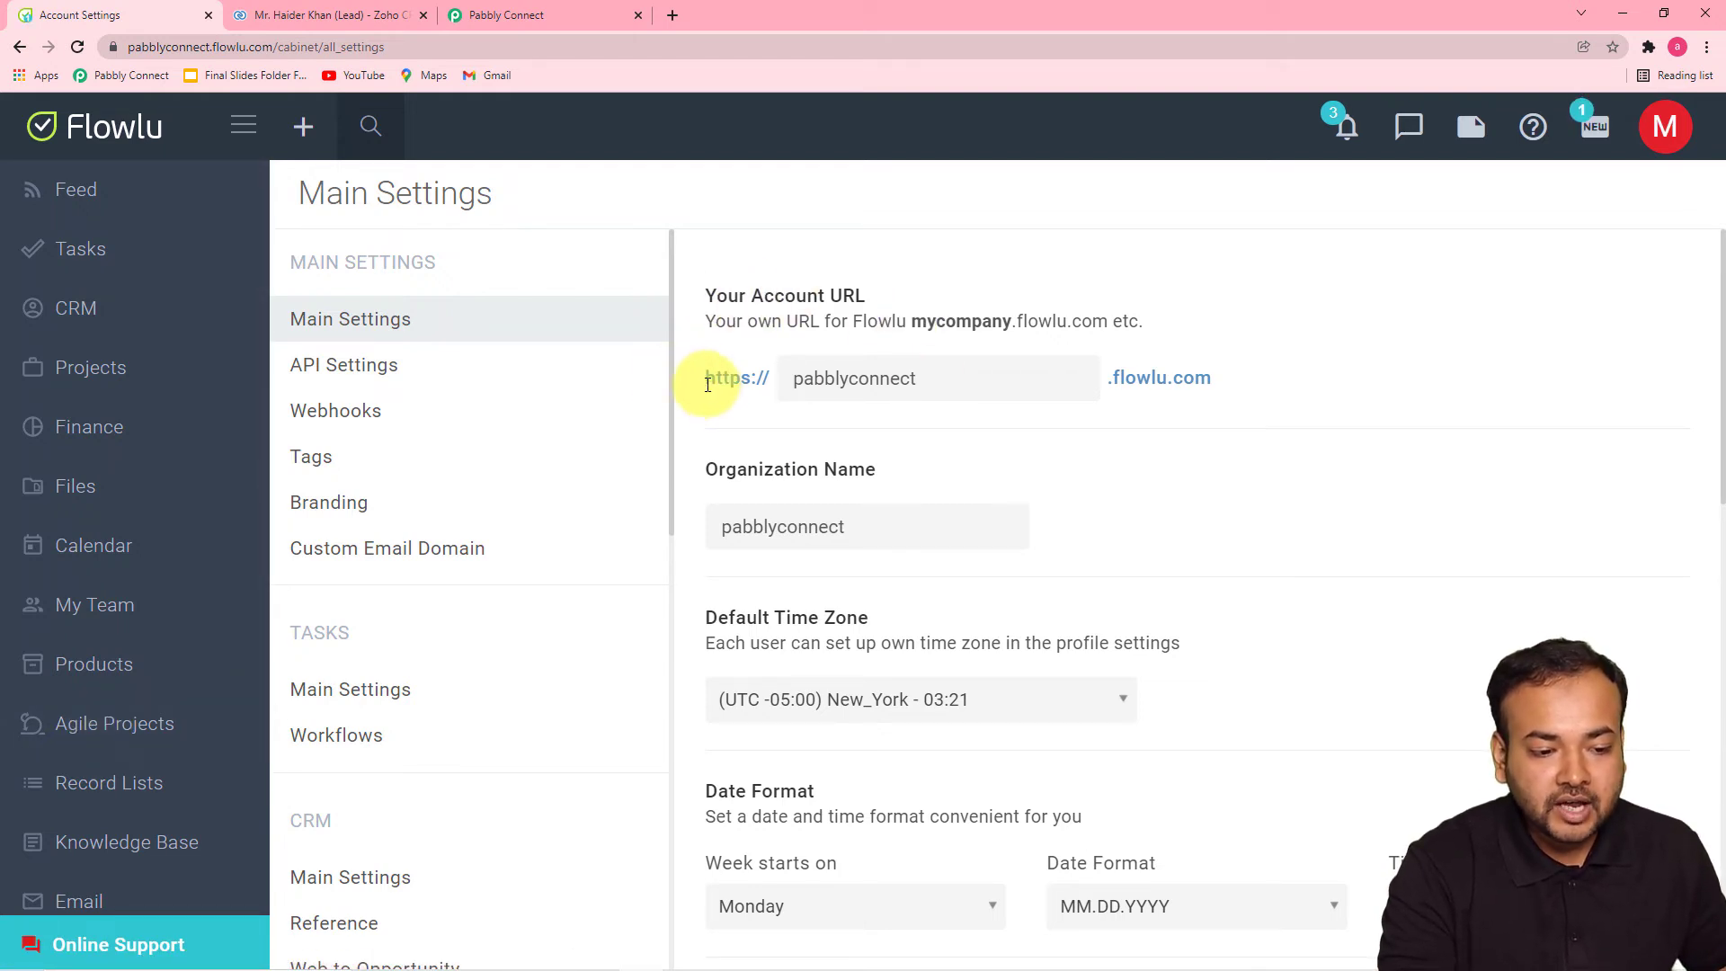
left_click_drag(708, 384, 1171, 395)
right_click(1171, 396)
left_click(1186, 403)
left_click(520, 18)
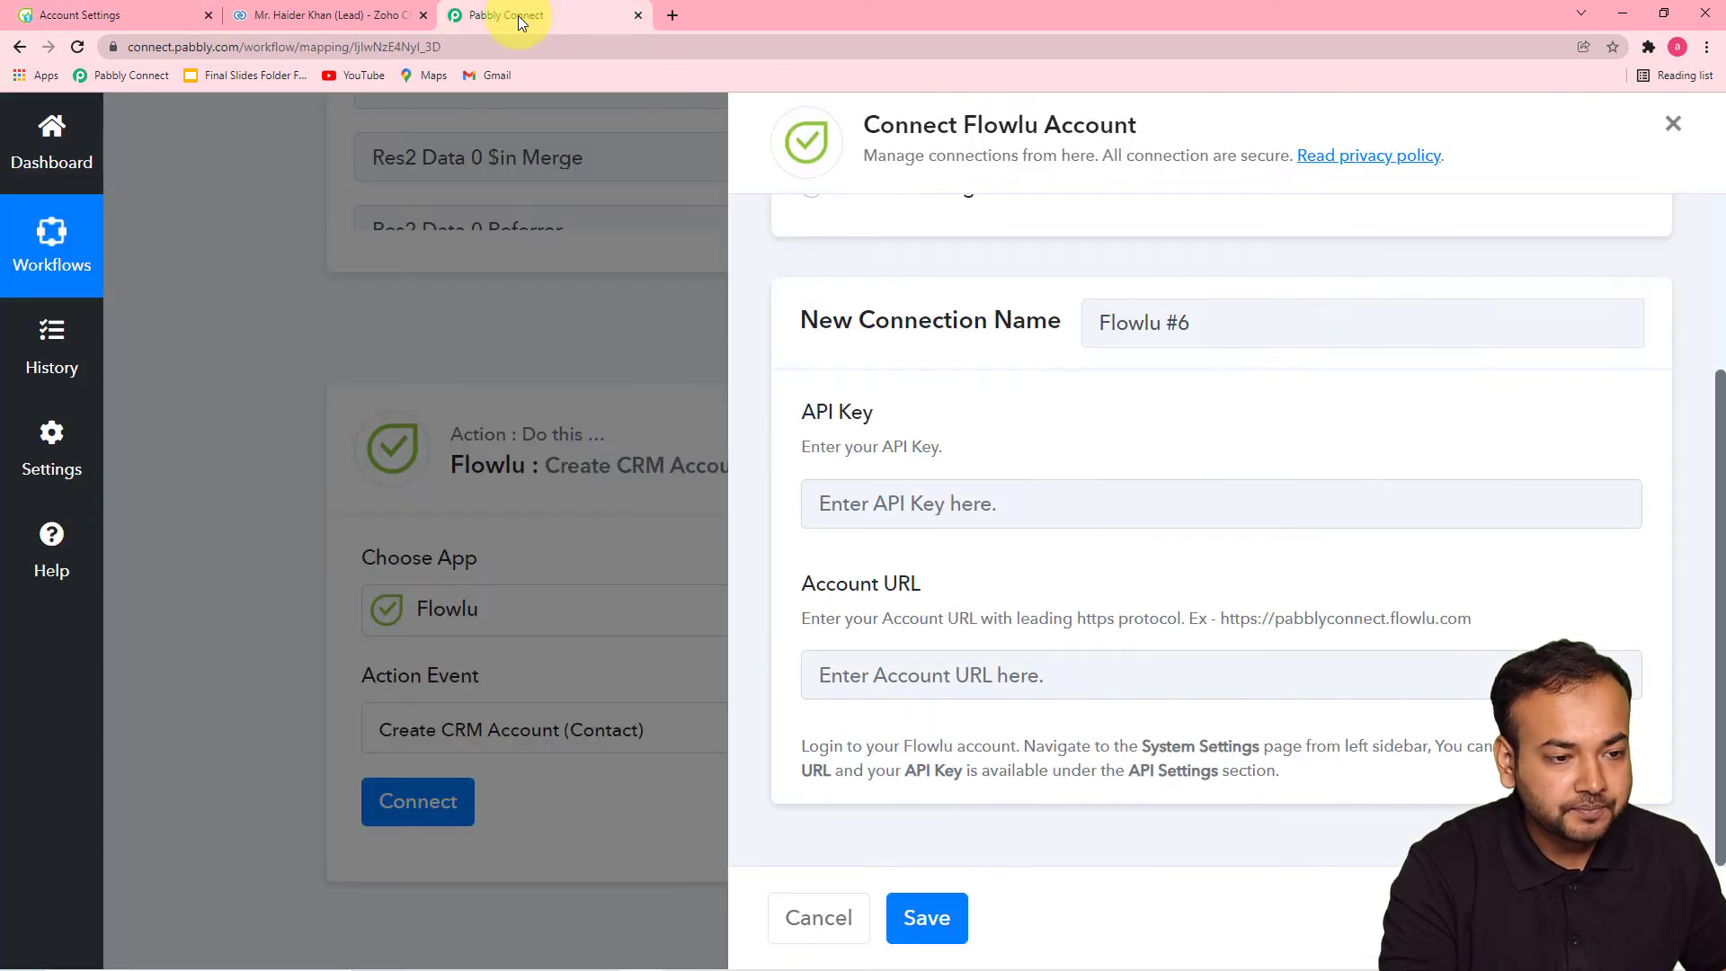
right_click(838, 676)
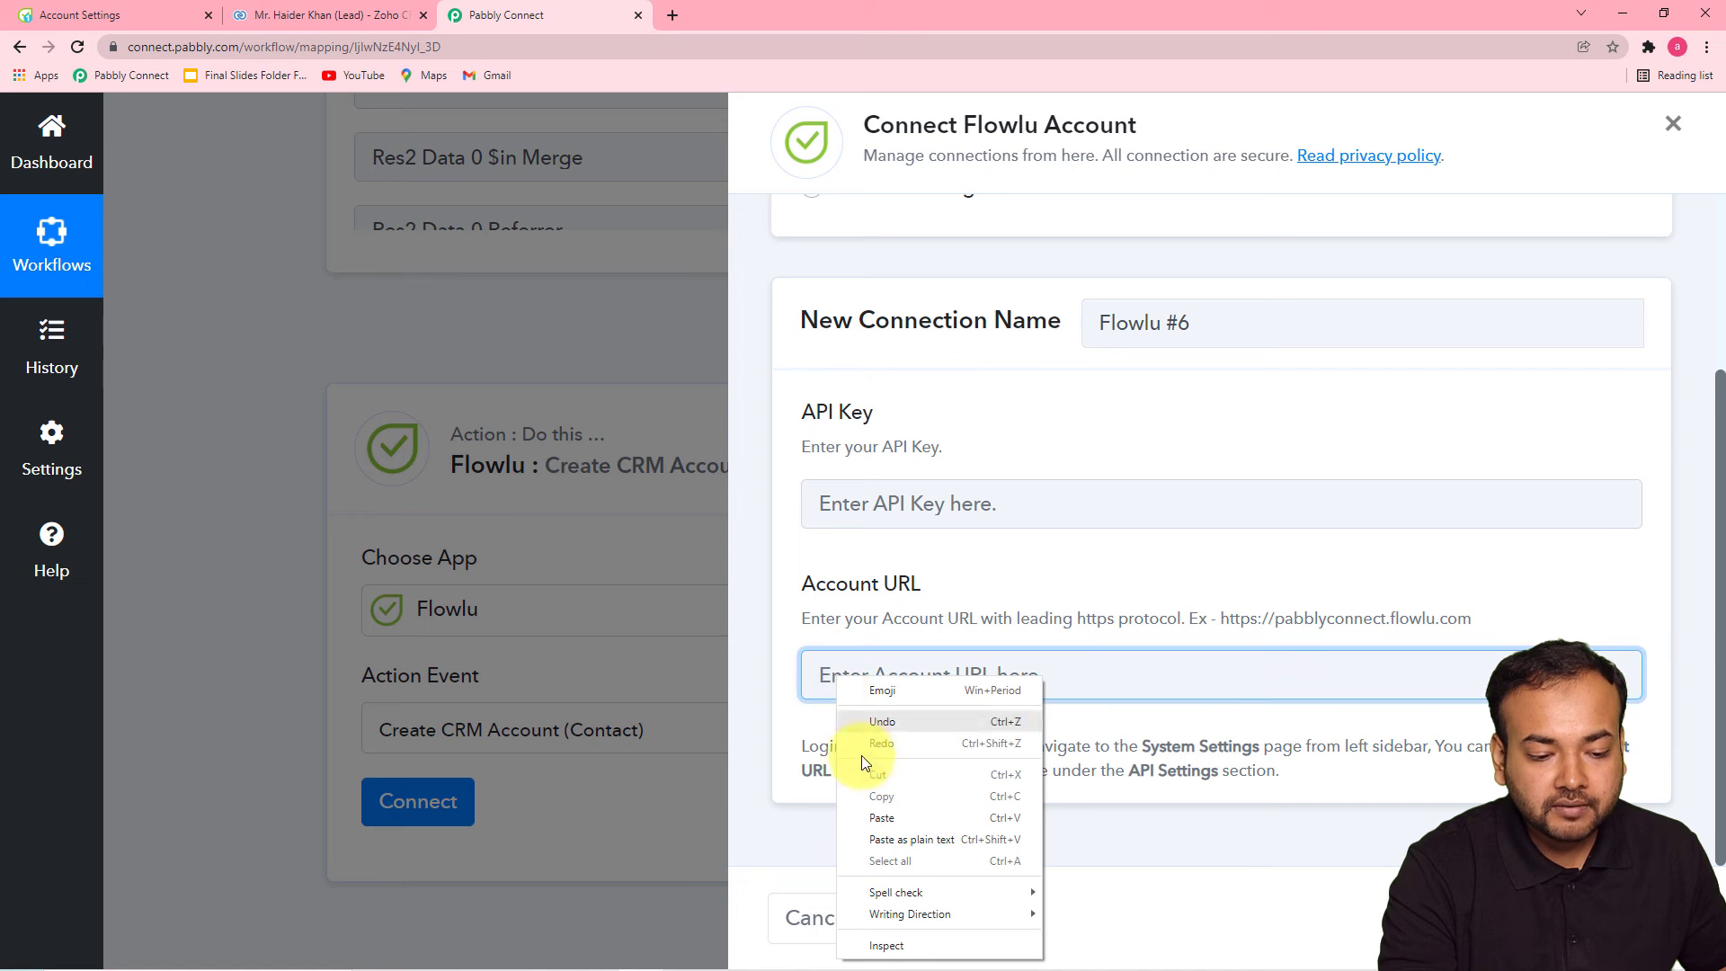
left_click(876, 818)
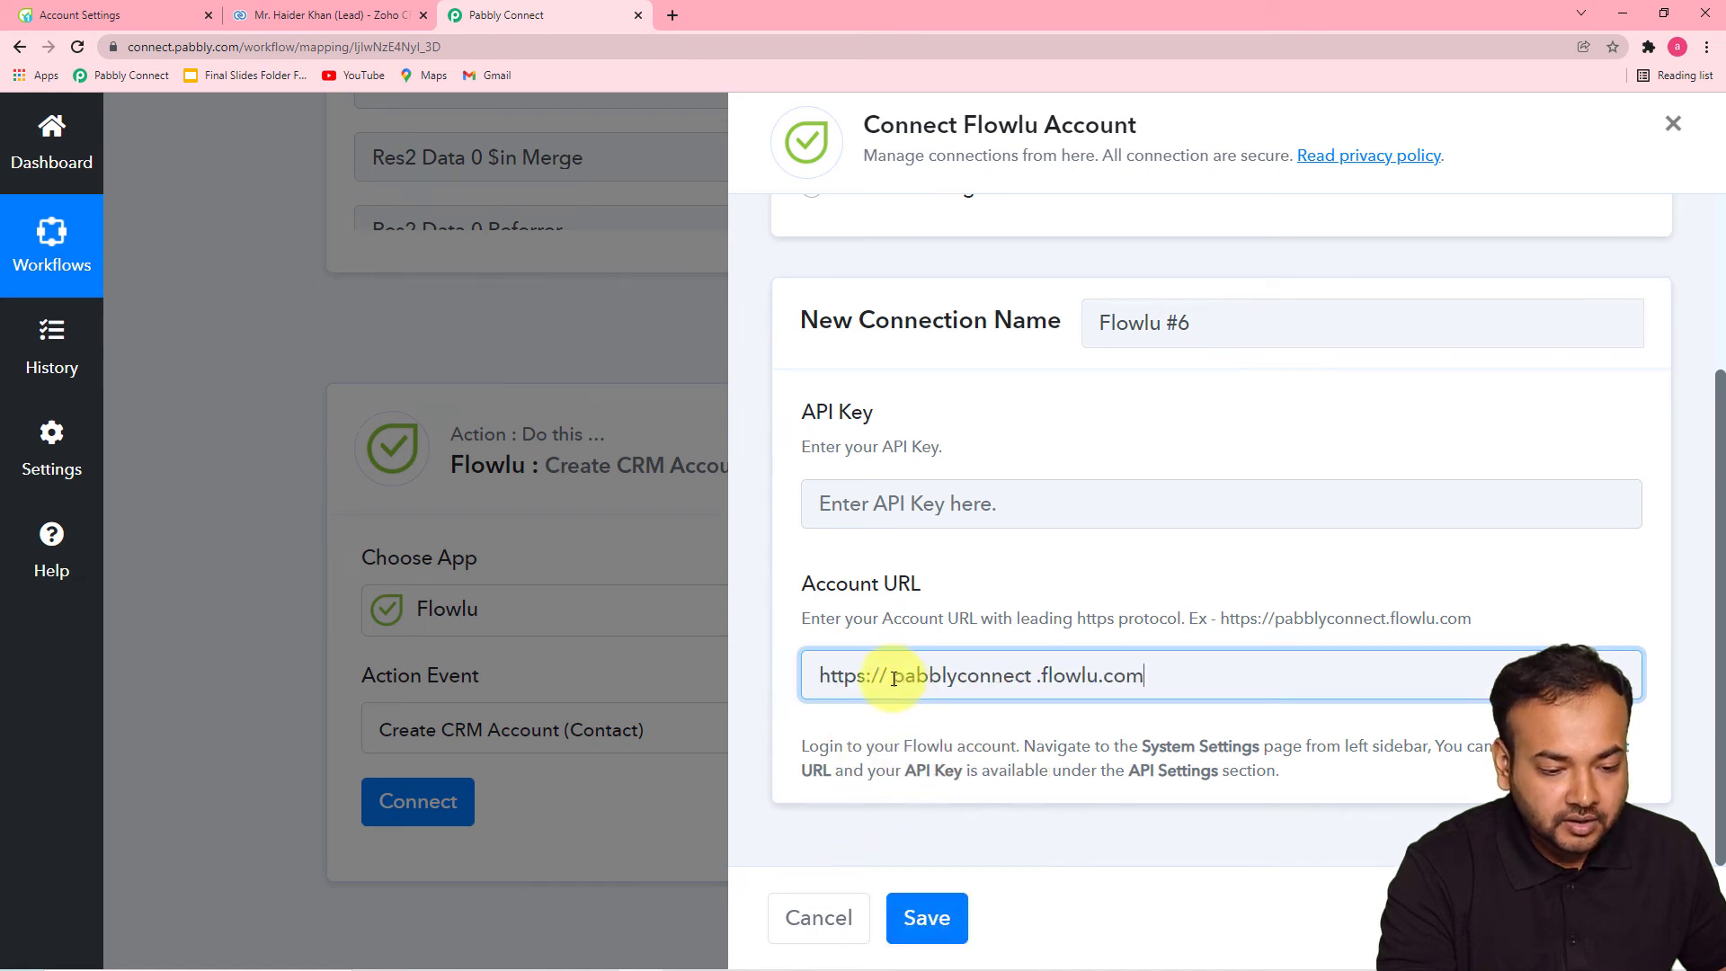
key("BackSpace")
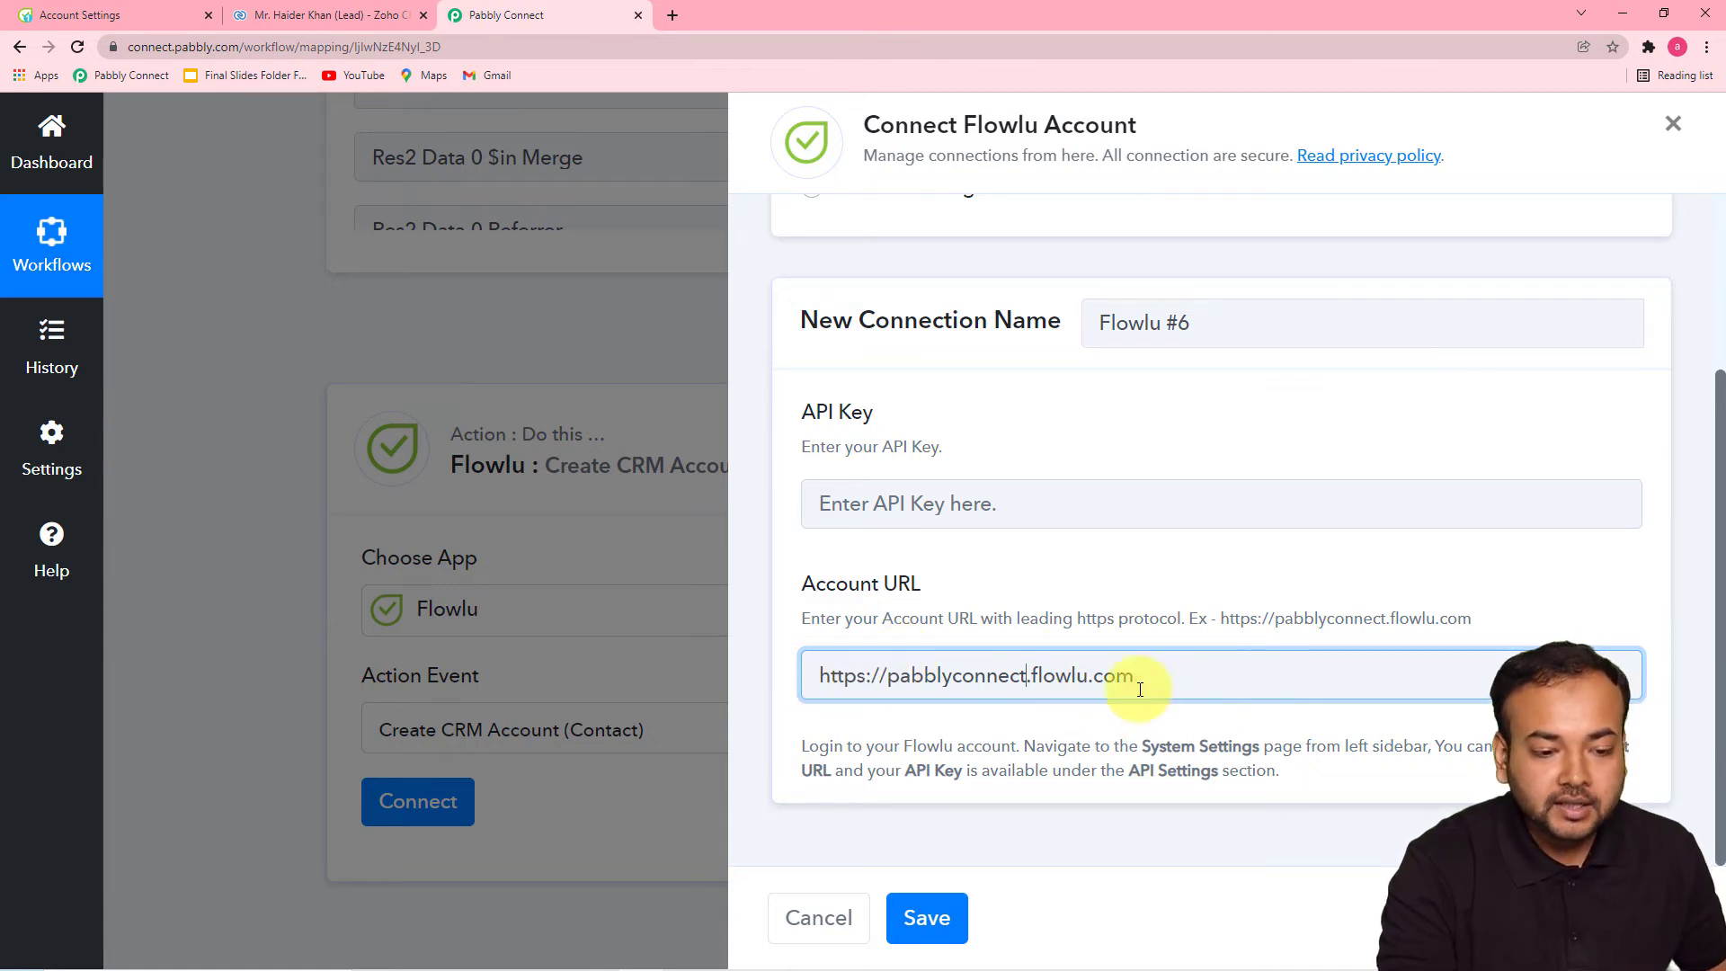
Copy the existing pabbly API key from Flowlu's API Settings and paste it into the new connection's API Key field in Pabbly Connect
left_click(144, 25)
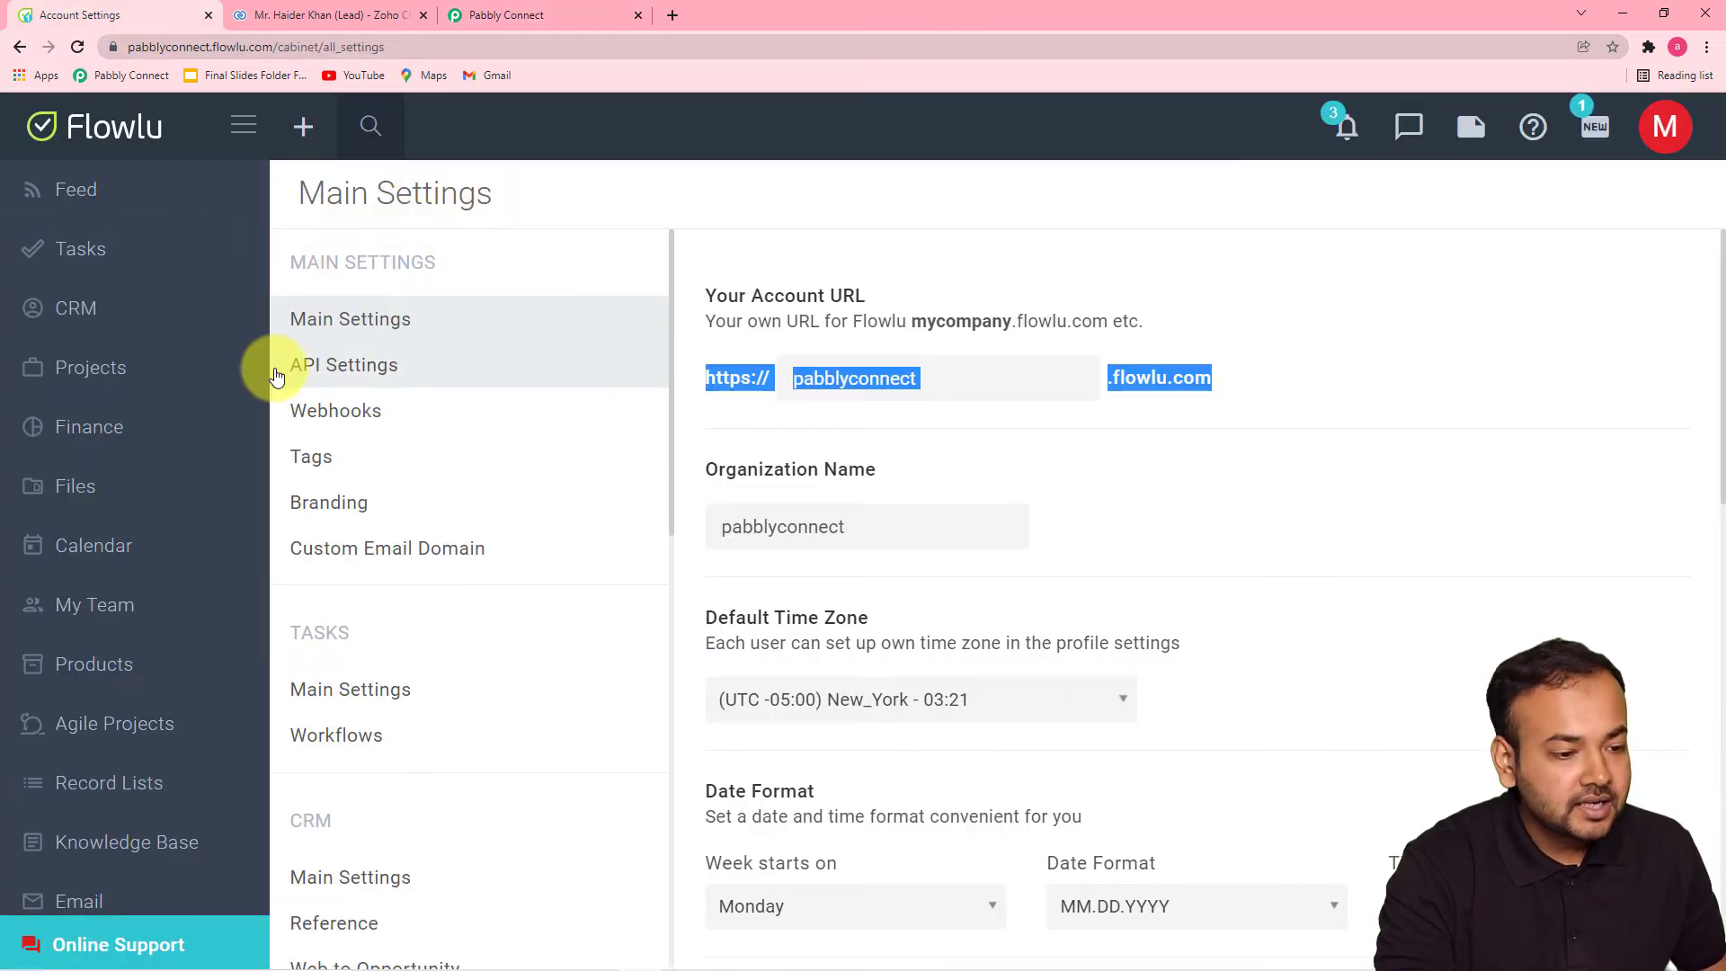
left_click(335, 375)
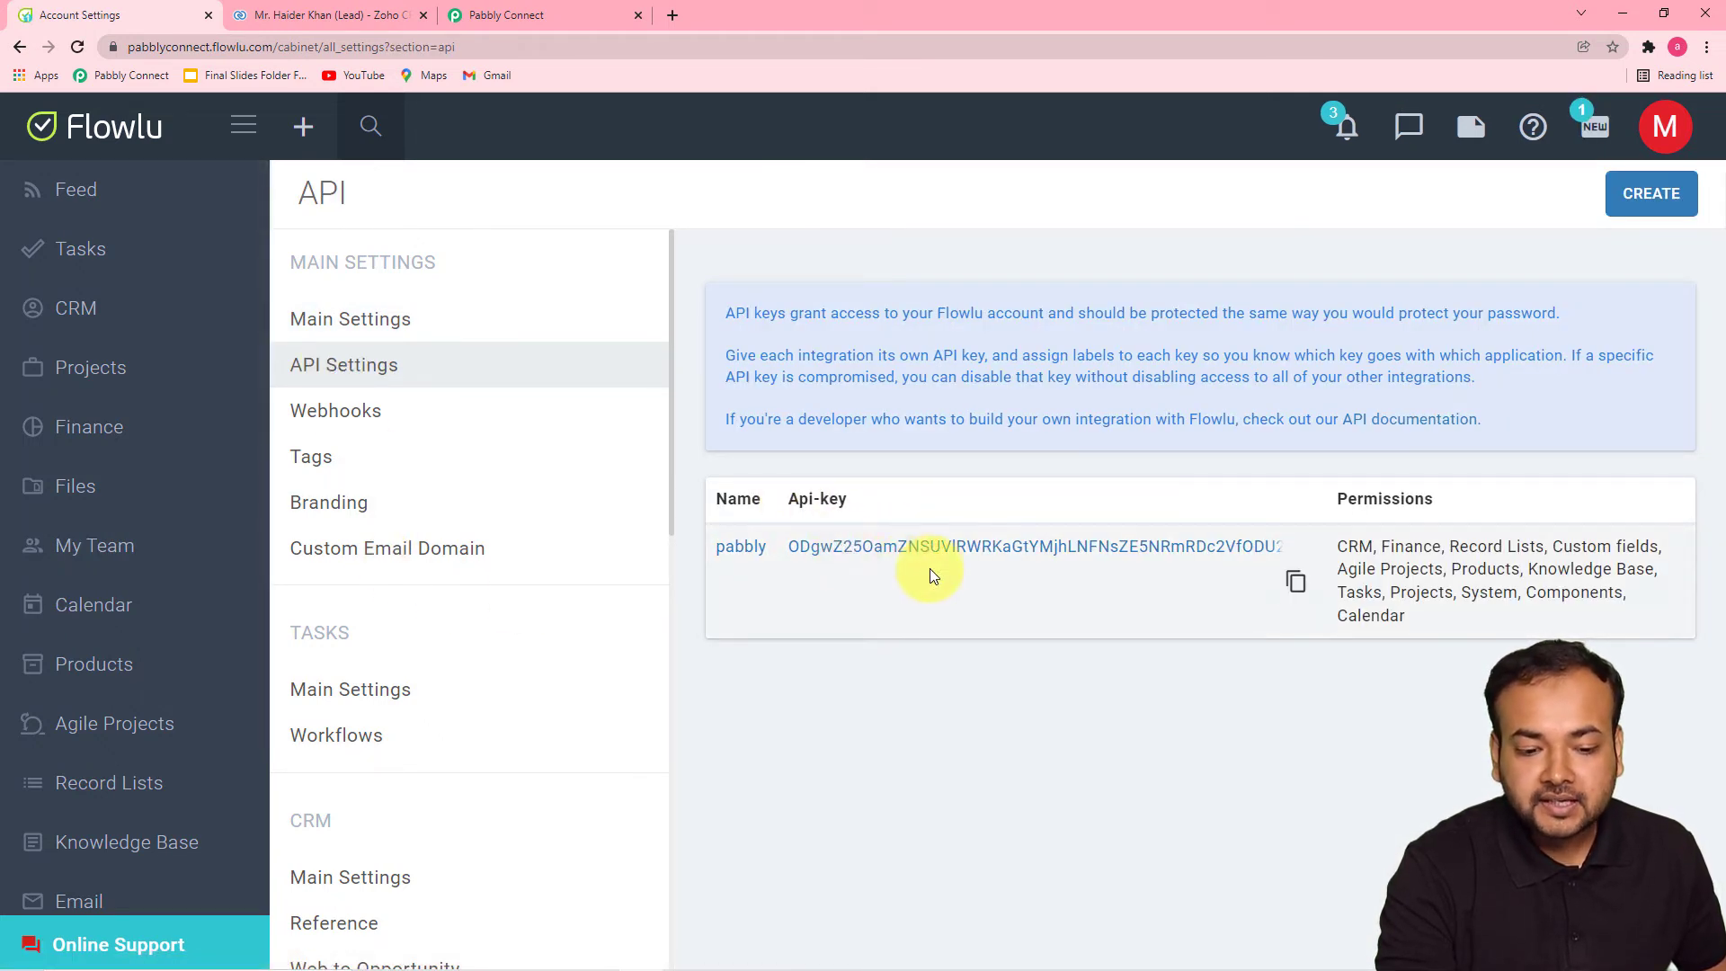
left_click(1295, 585)
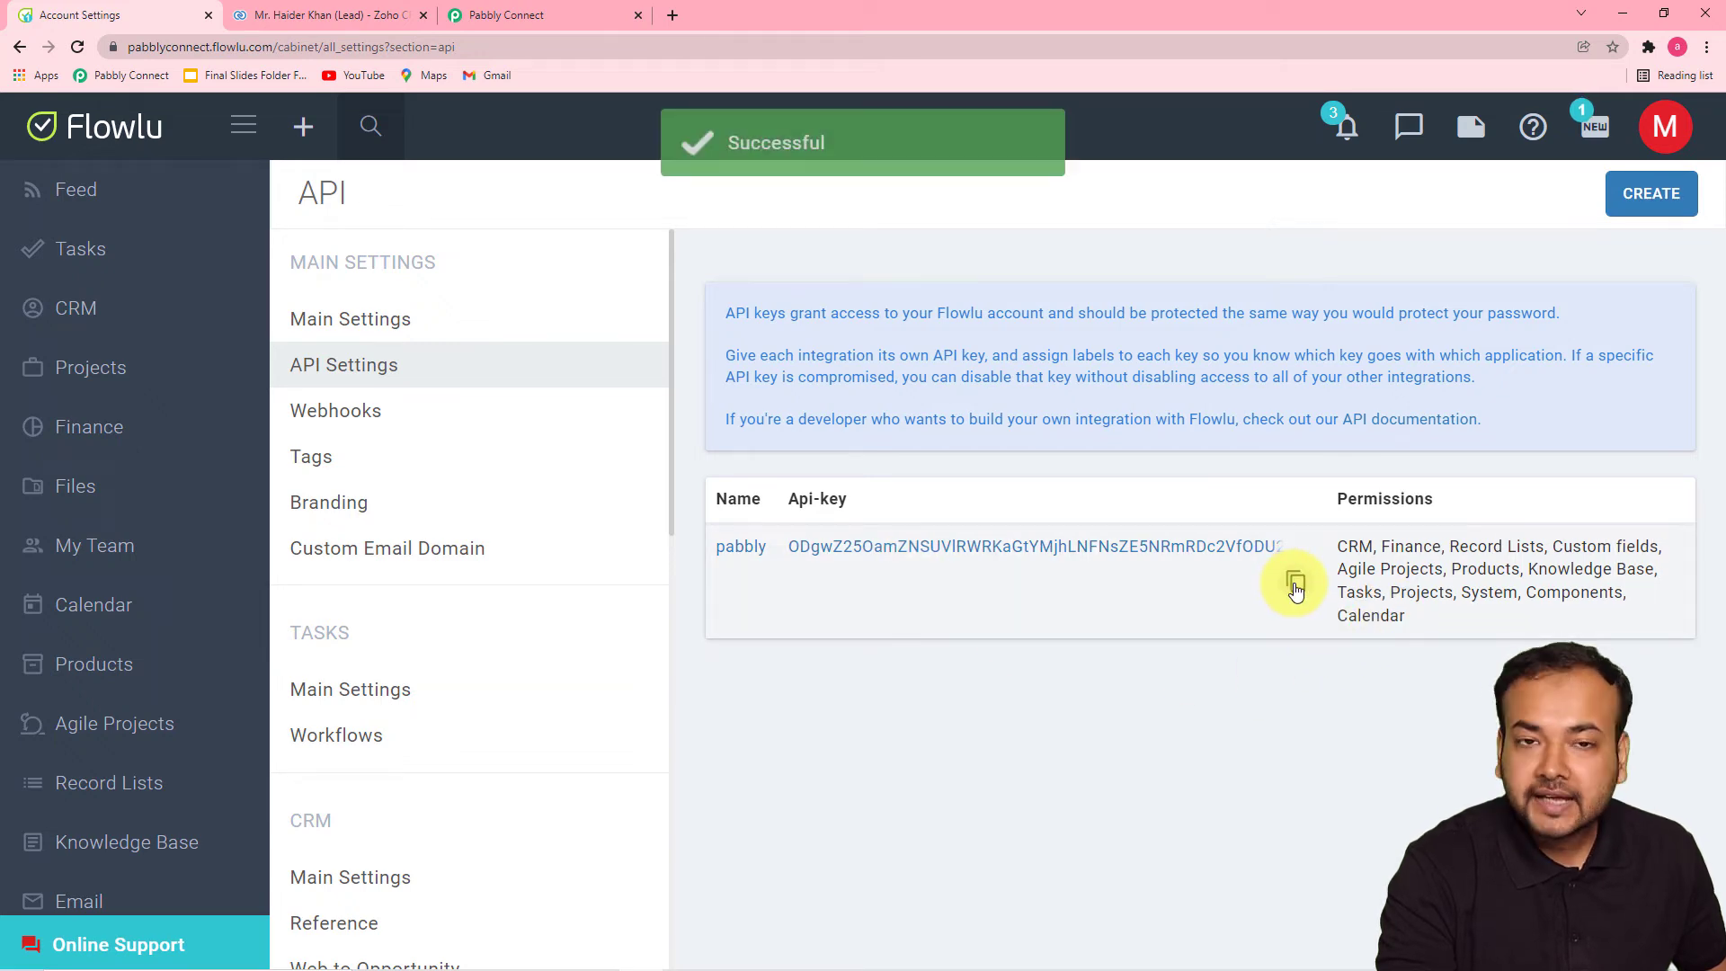
left_click(570, 15)
right_click(886, 499)
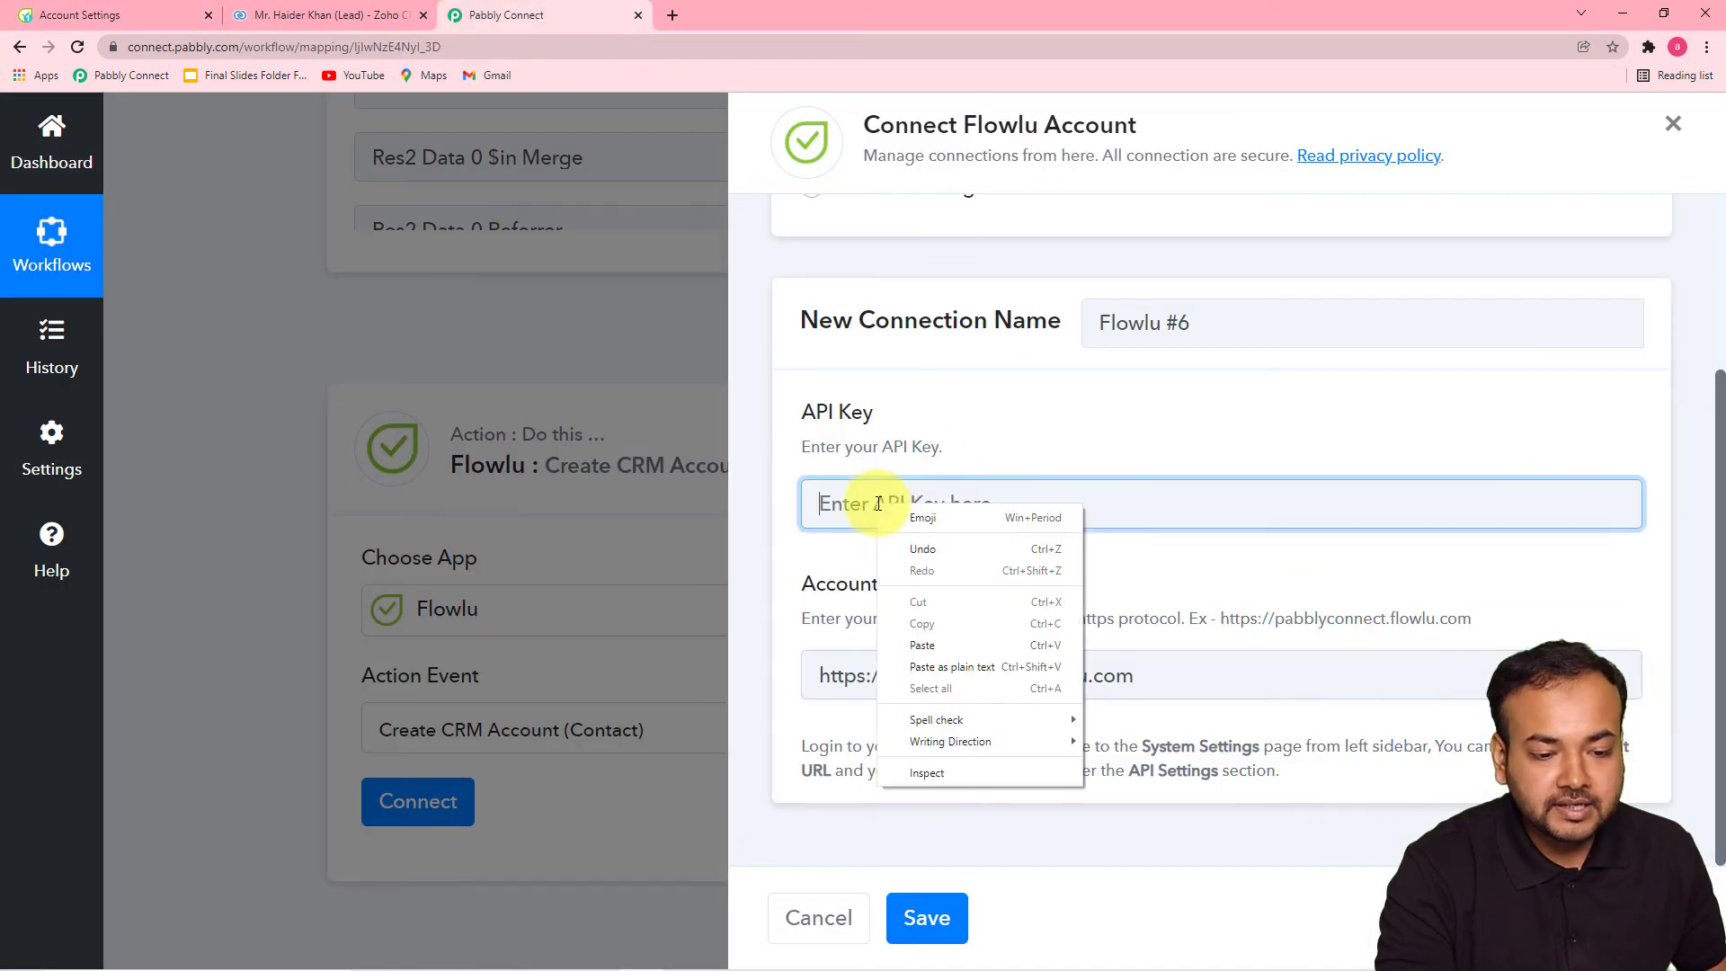
left_click(948, 644)
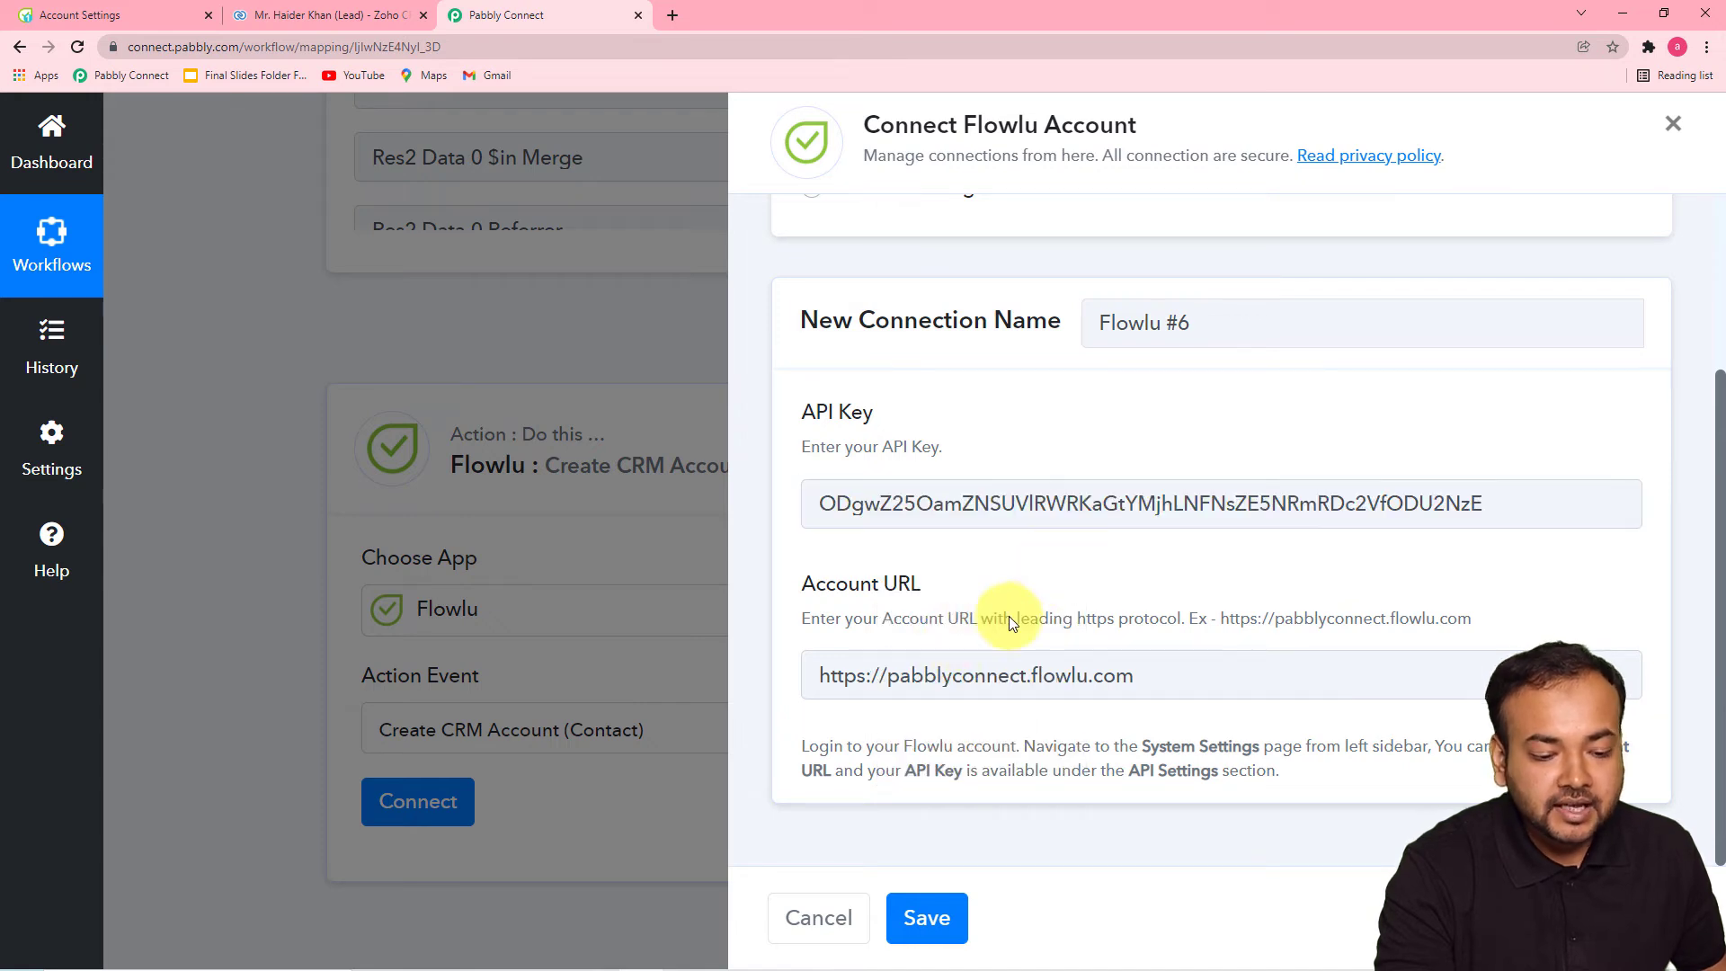
Save the new Flowlu connection and choose Mr. as the contact's Honorific Title Id
left_click(924, 925)
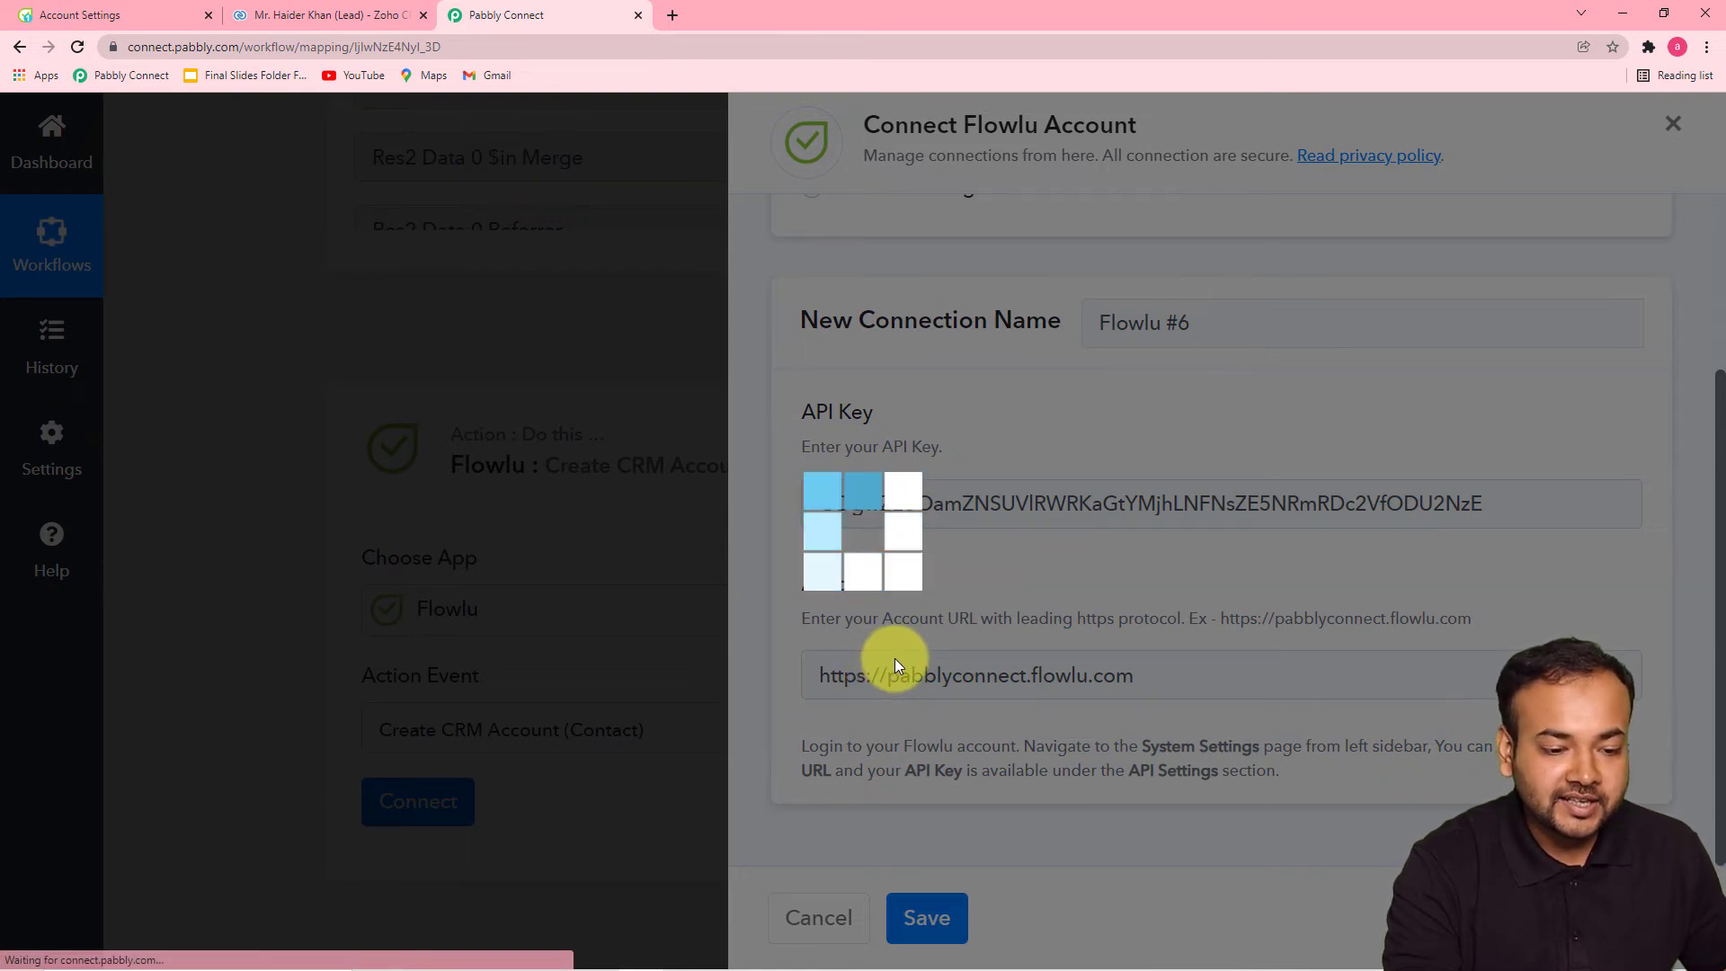
scroll(751, 593, "down", 3)
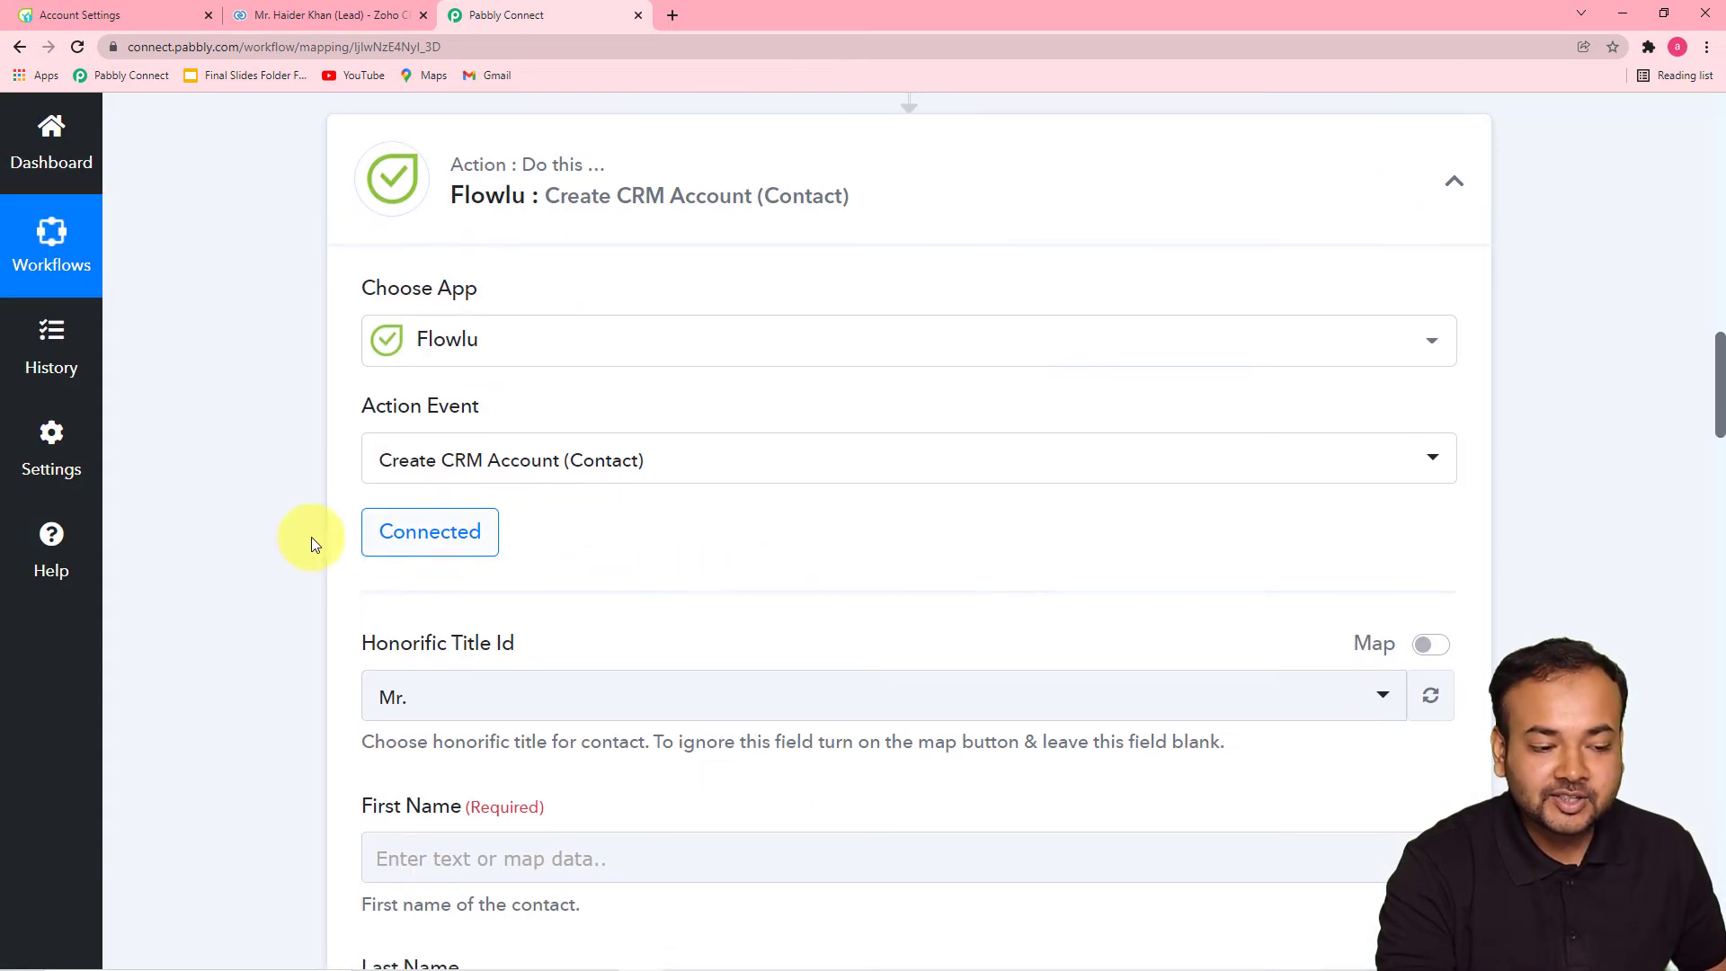
scroll(730, 583, "down", 3)
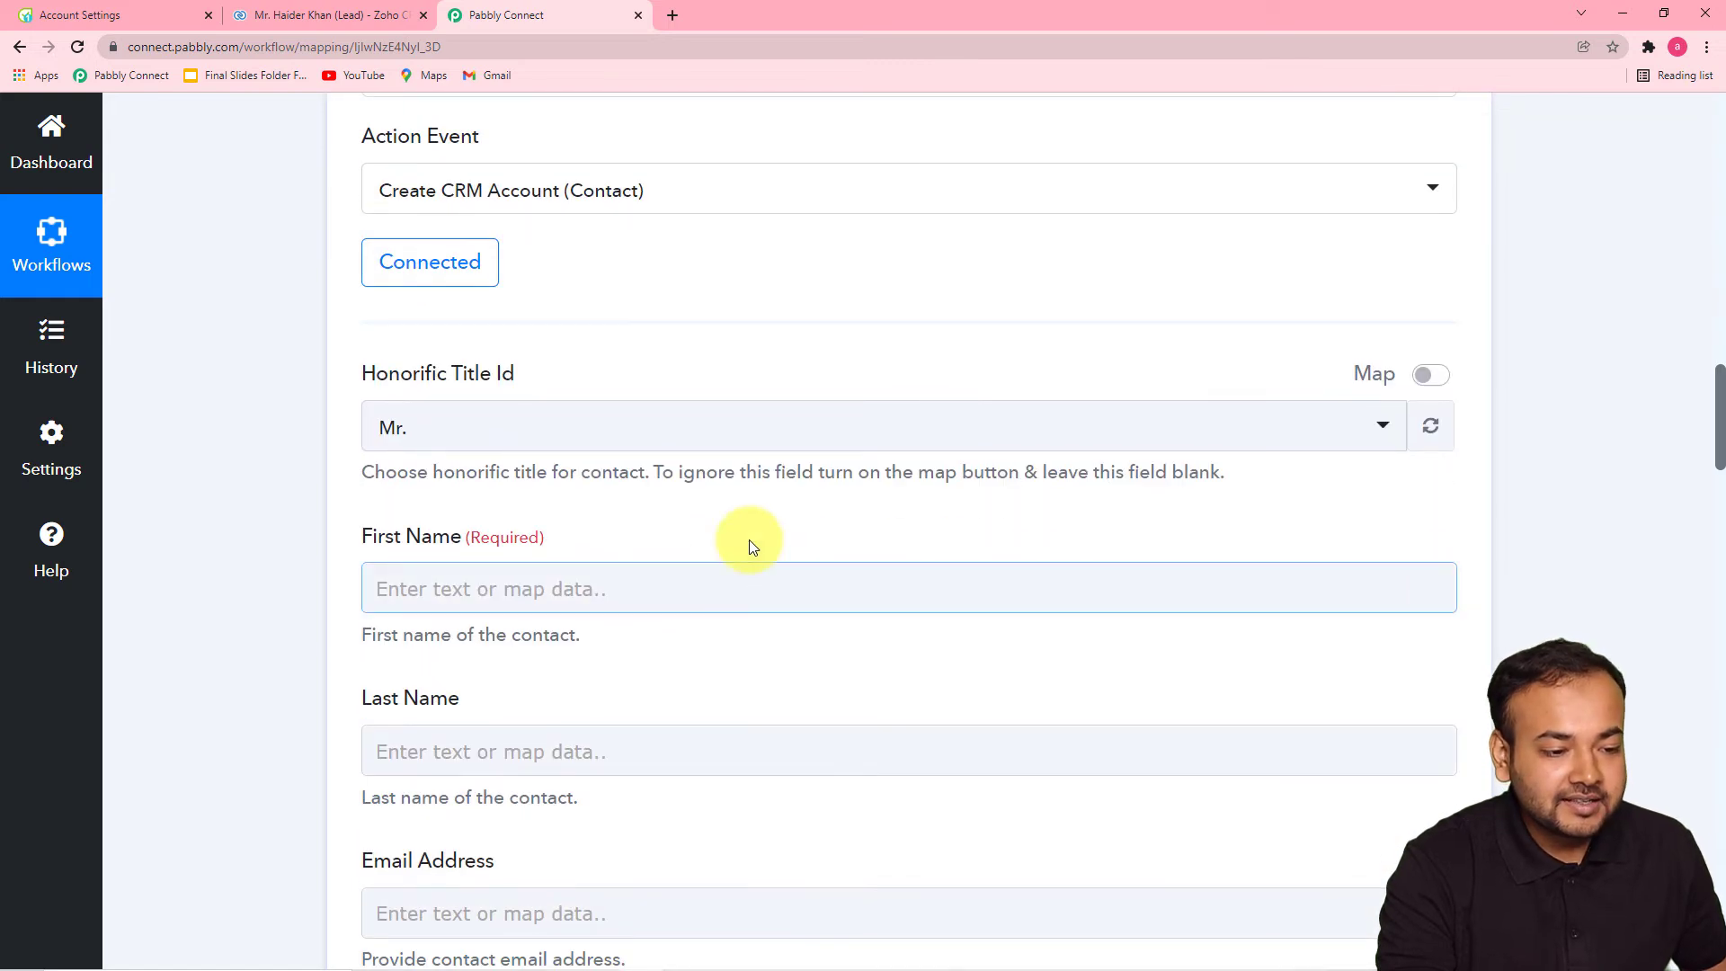
scroll(449, 440, "down", 1)
scroll(470, 464, "down", 1)
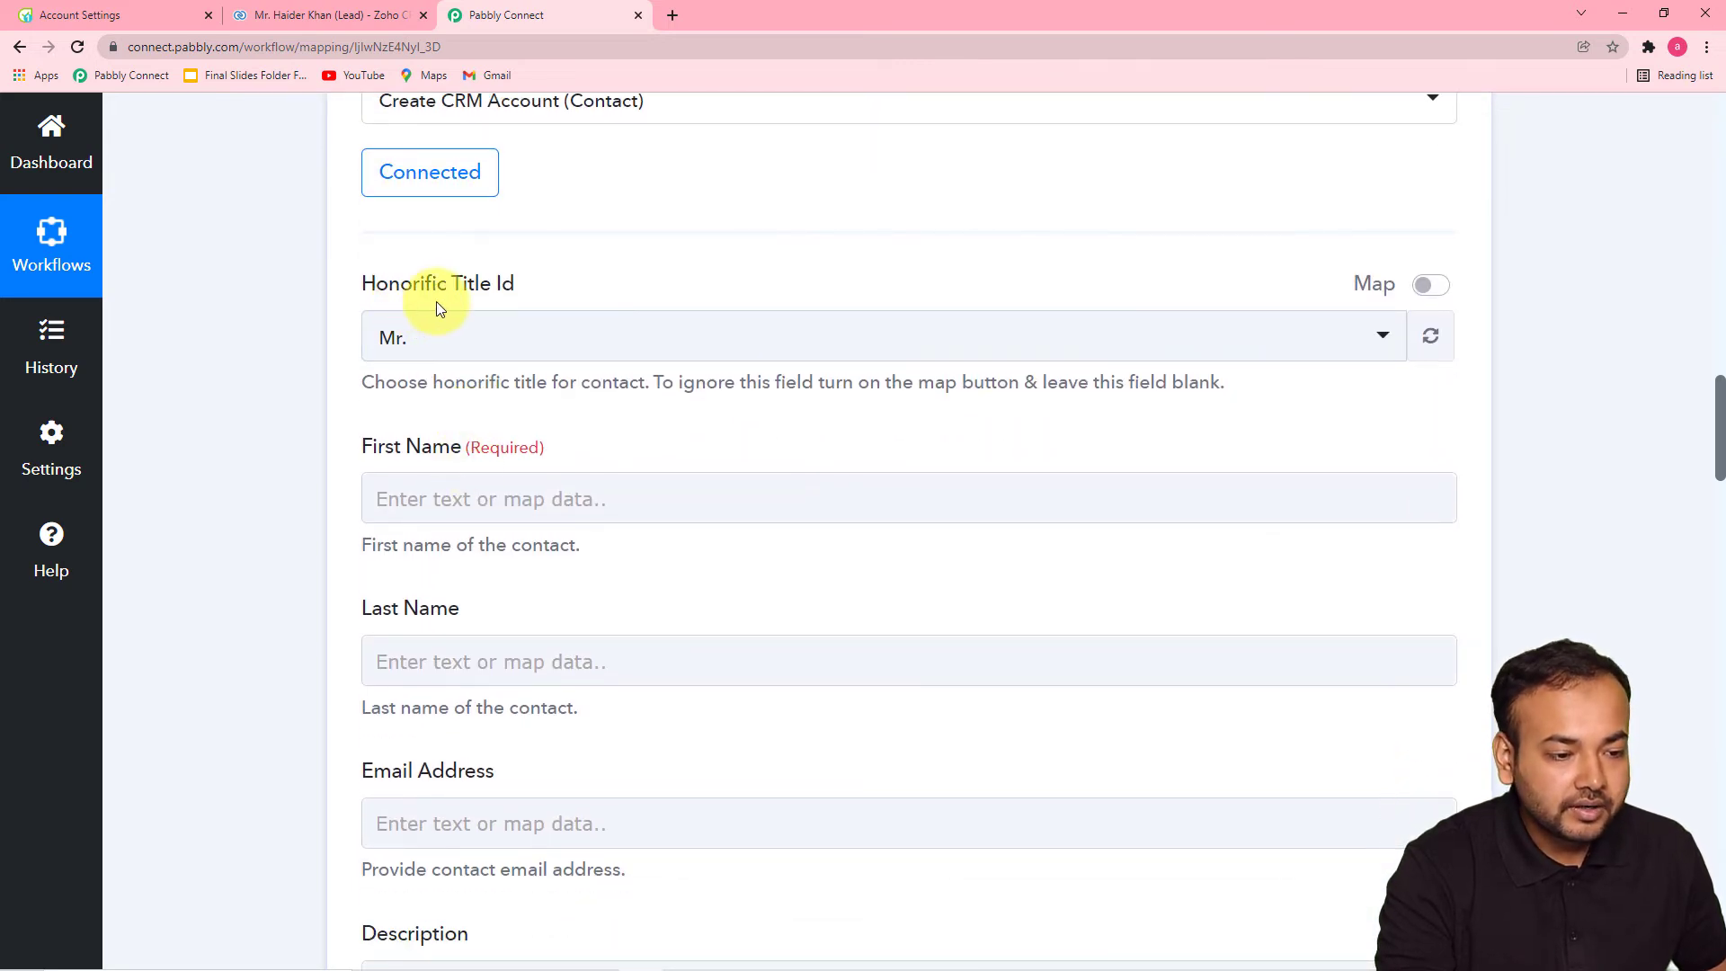
left_click(859, 355)
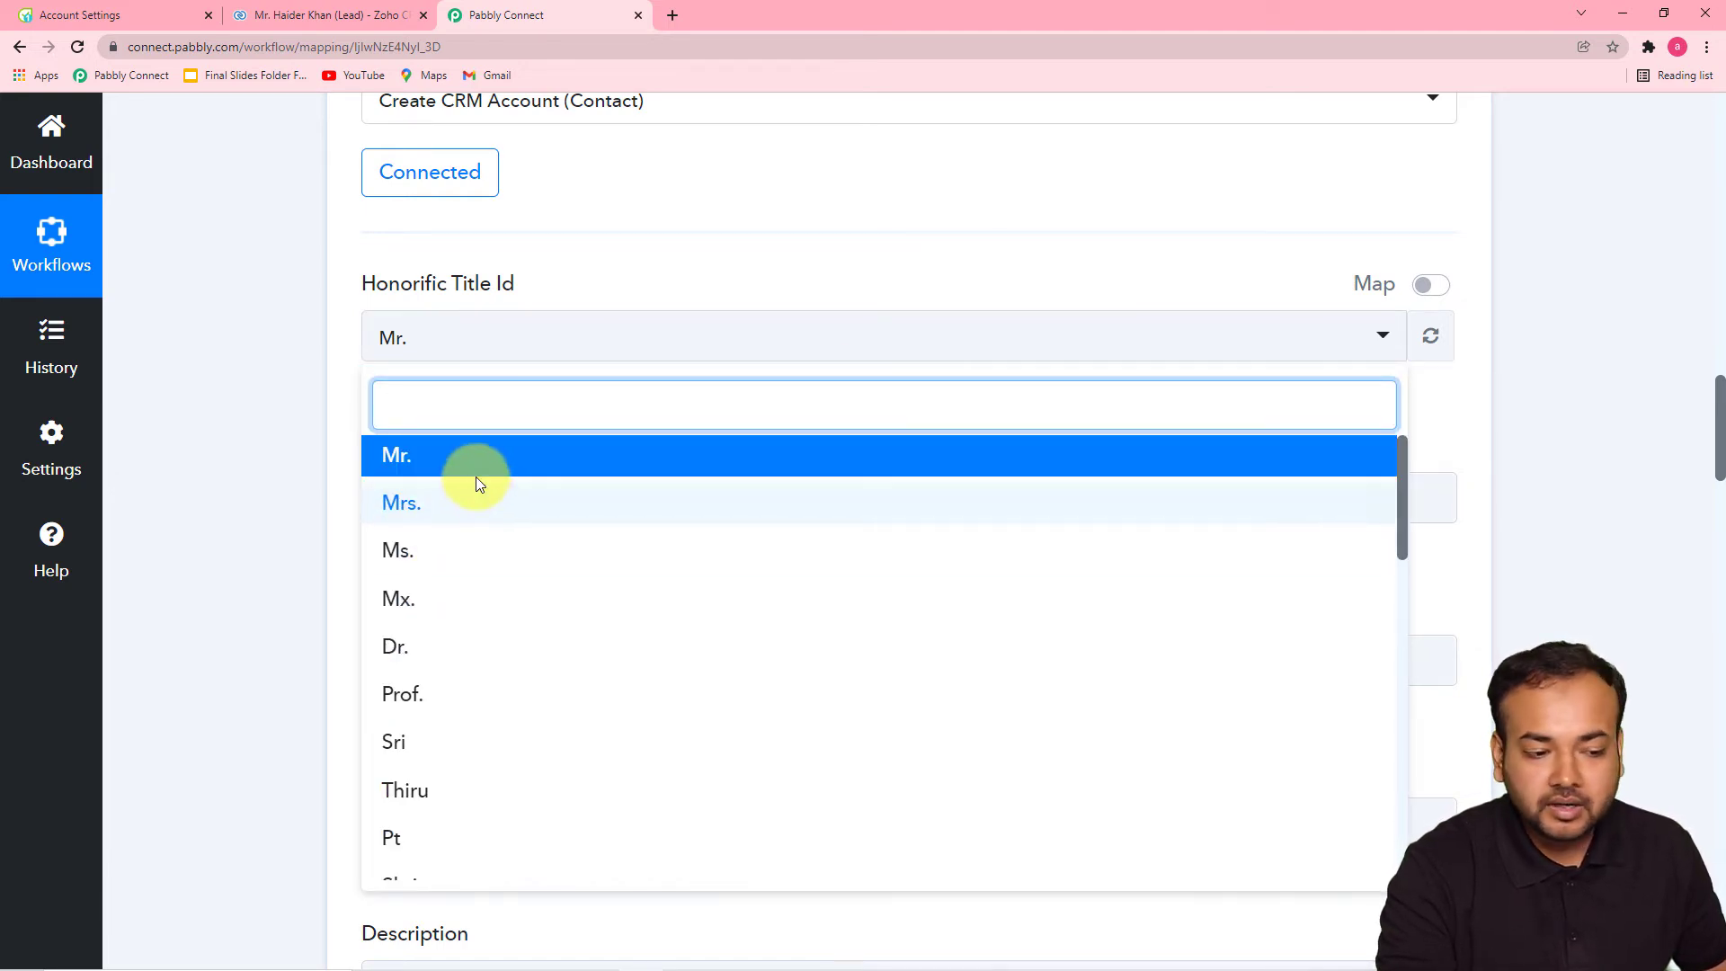
left_click(412, 466)
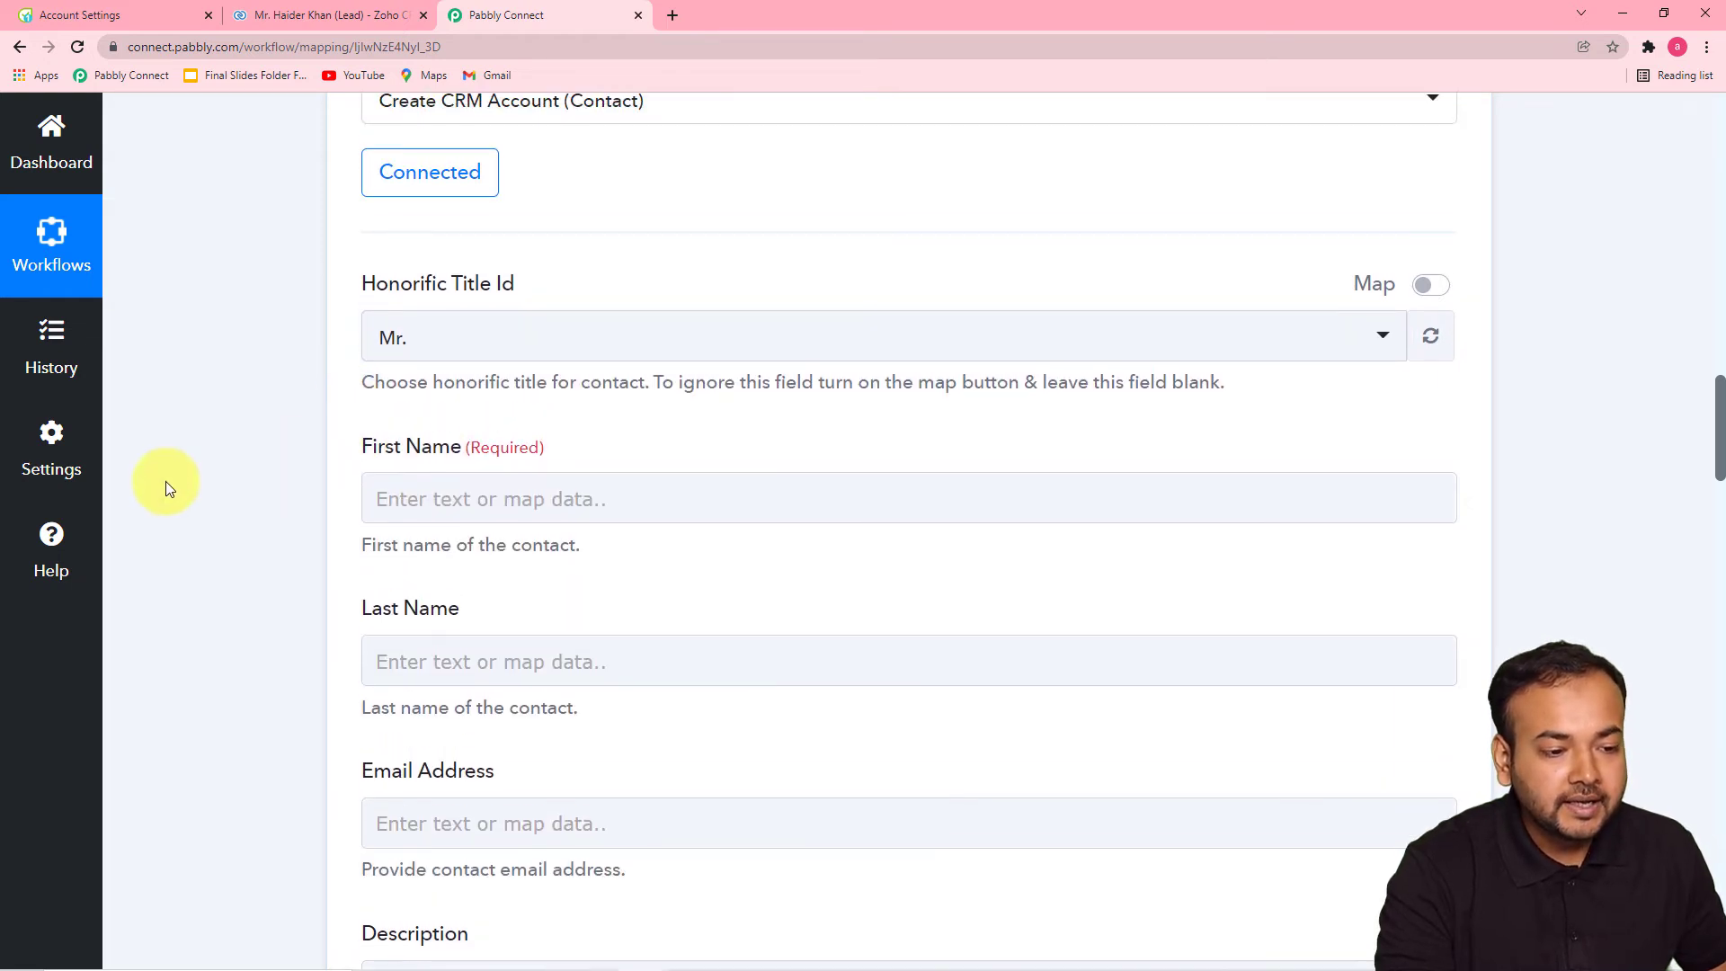
Review the Flowlu contact fields and examine the captured Zoho CRM response for the matching lead data
scroll(167, 480, "down", 2)
scroll(227, 487, "down", 2)
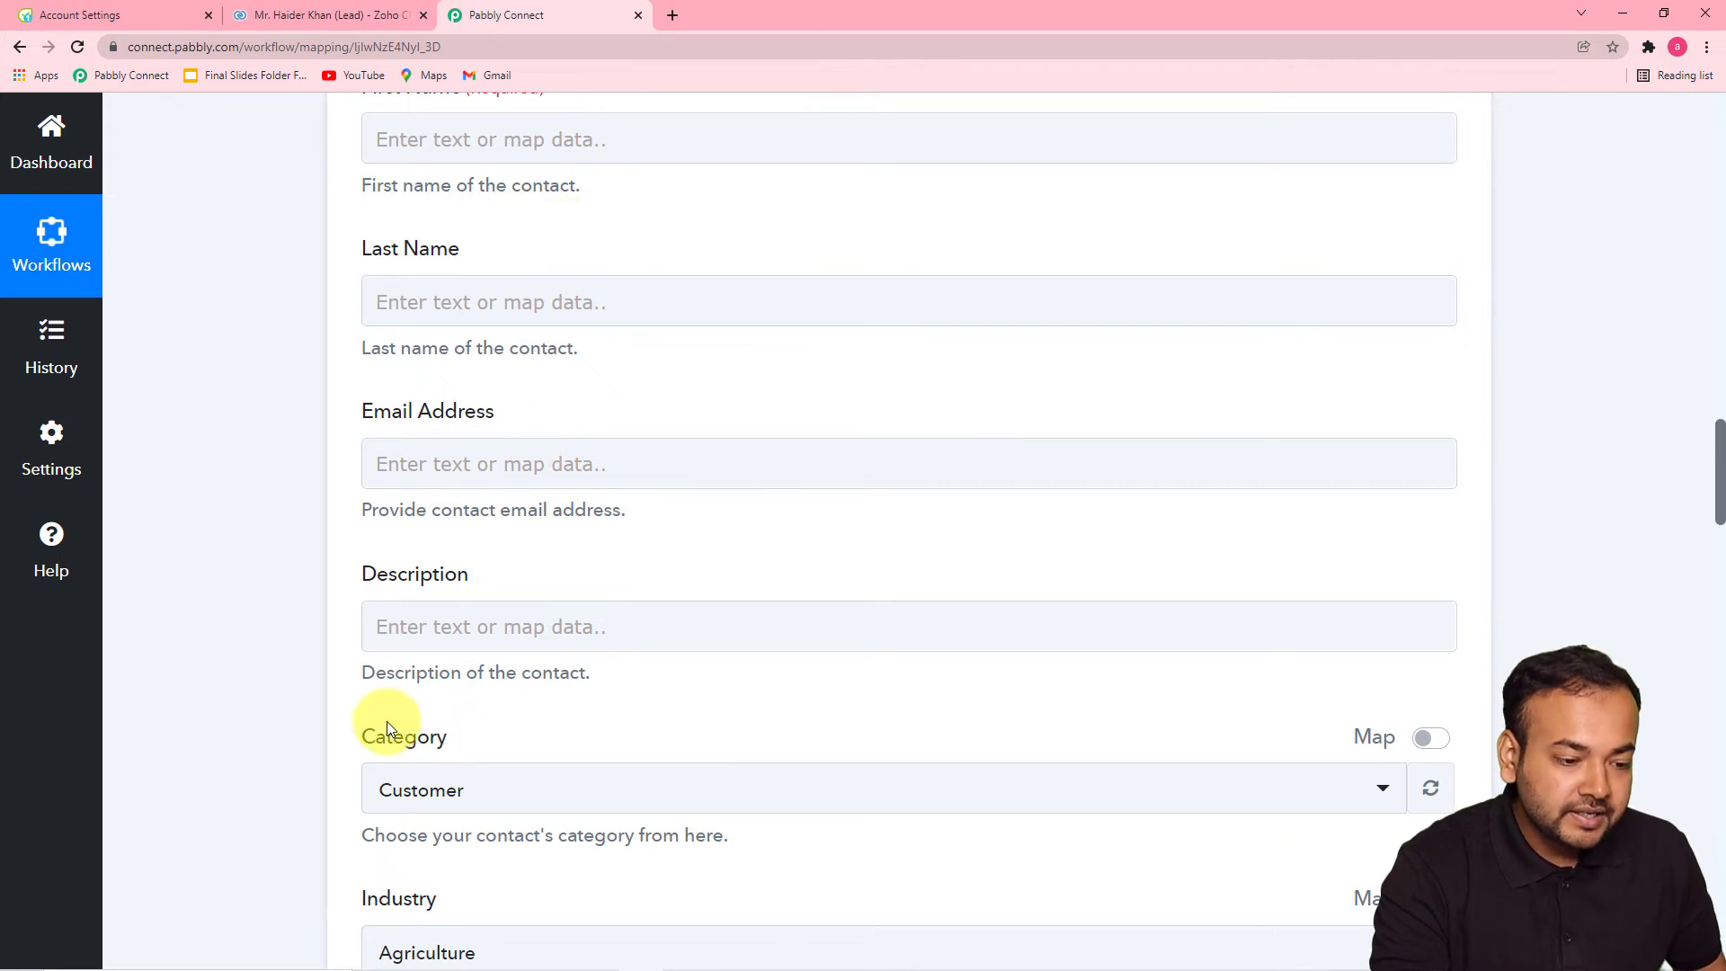
scroll(300, 635, "up", 1)
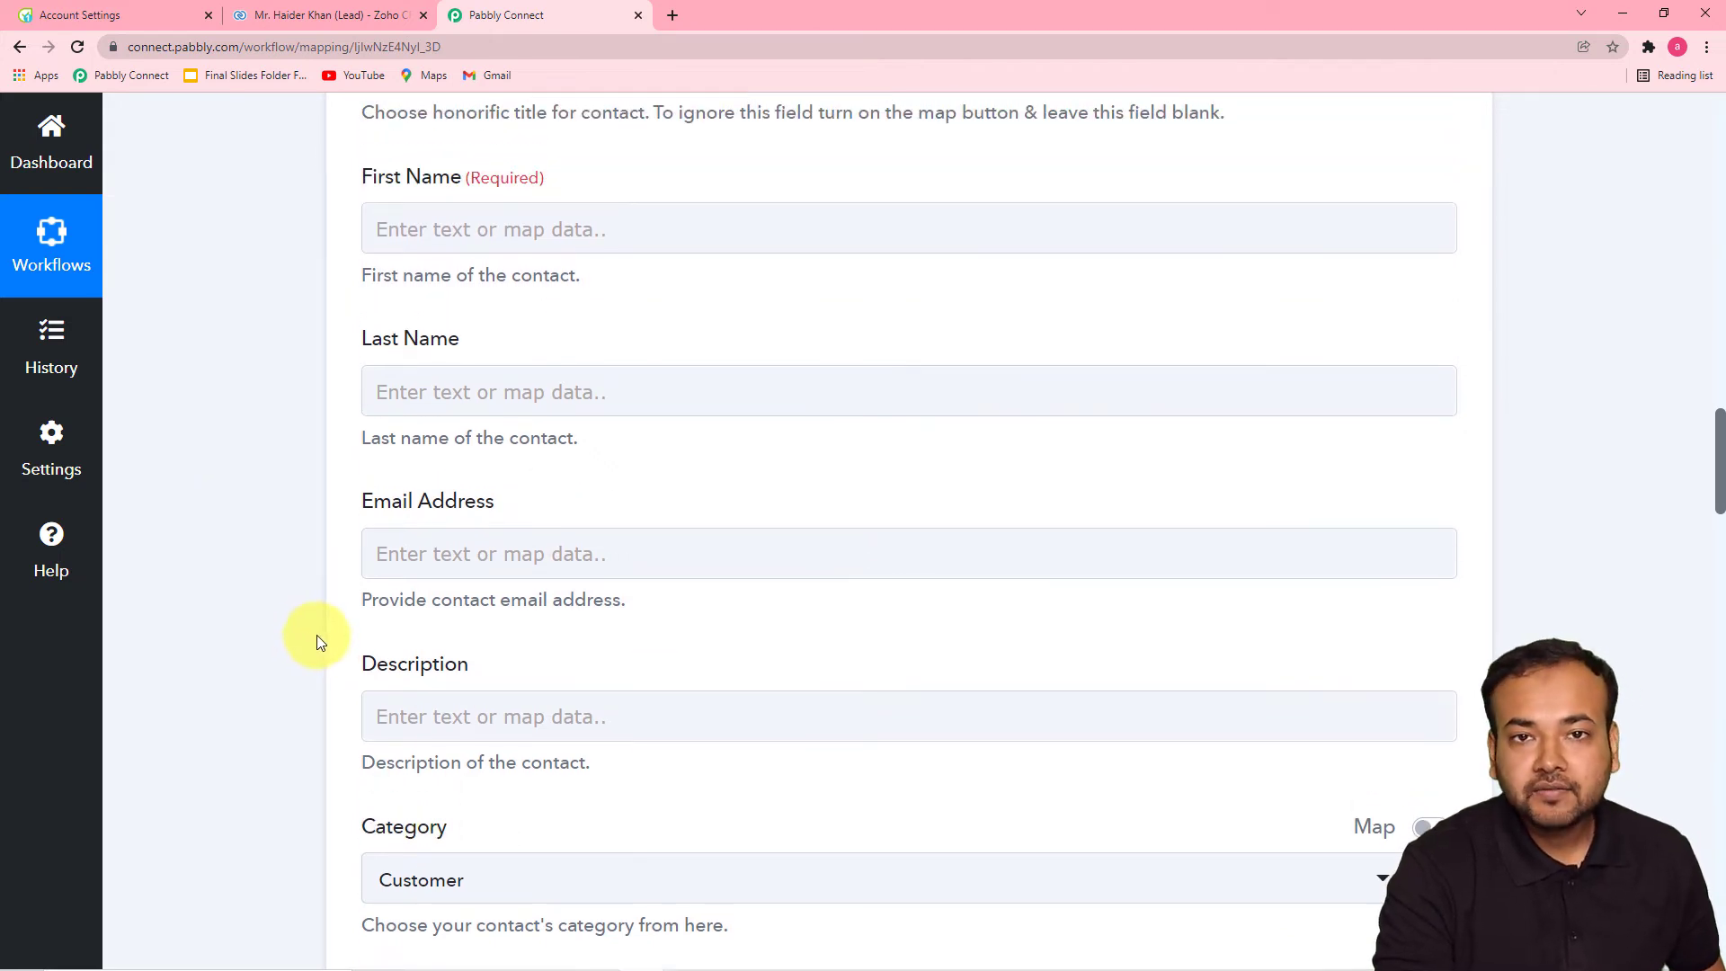
scroll(552, 609, "up", 12)
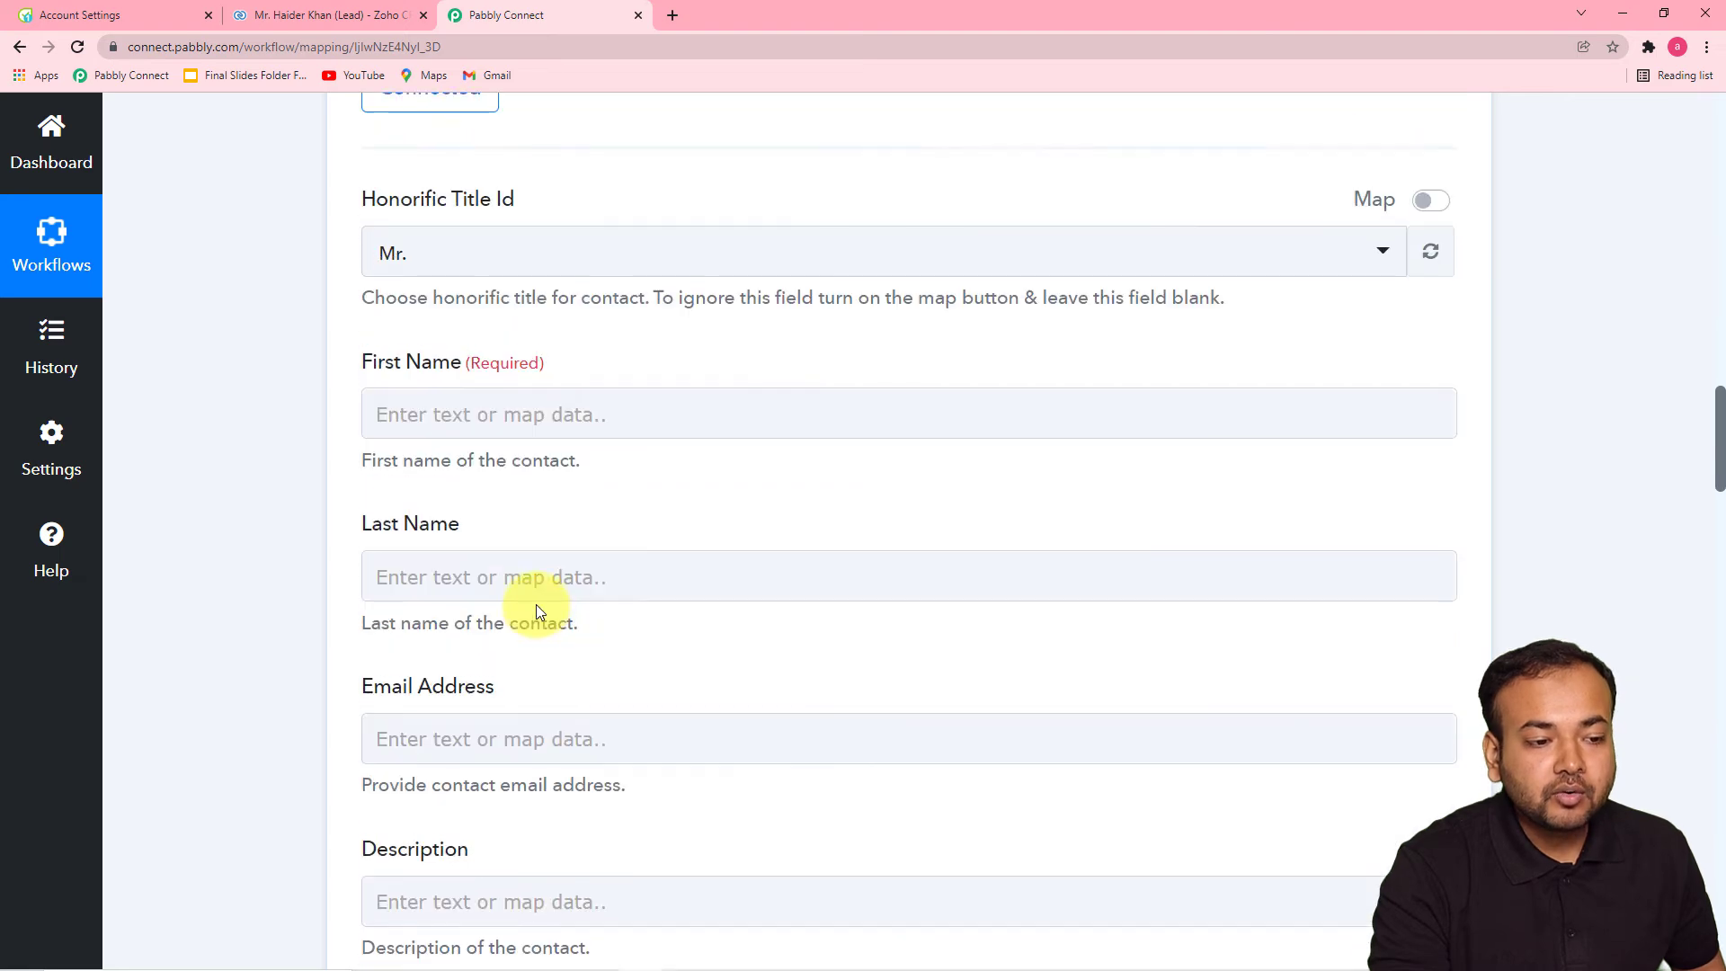
scroll(255, 532, "up", 6)
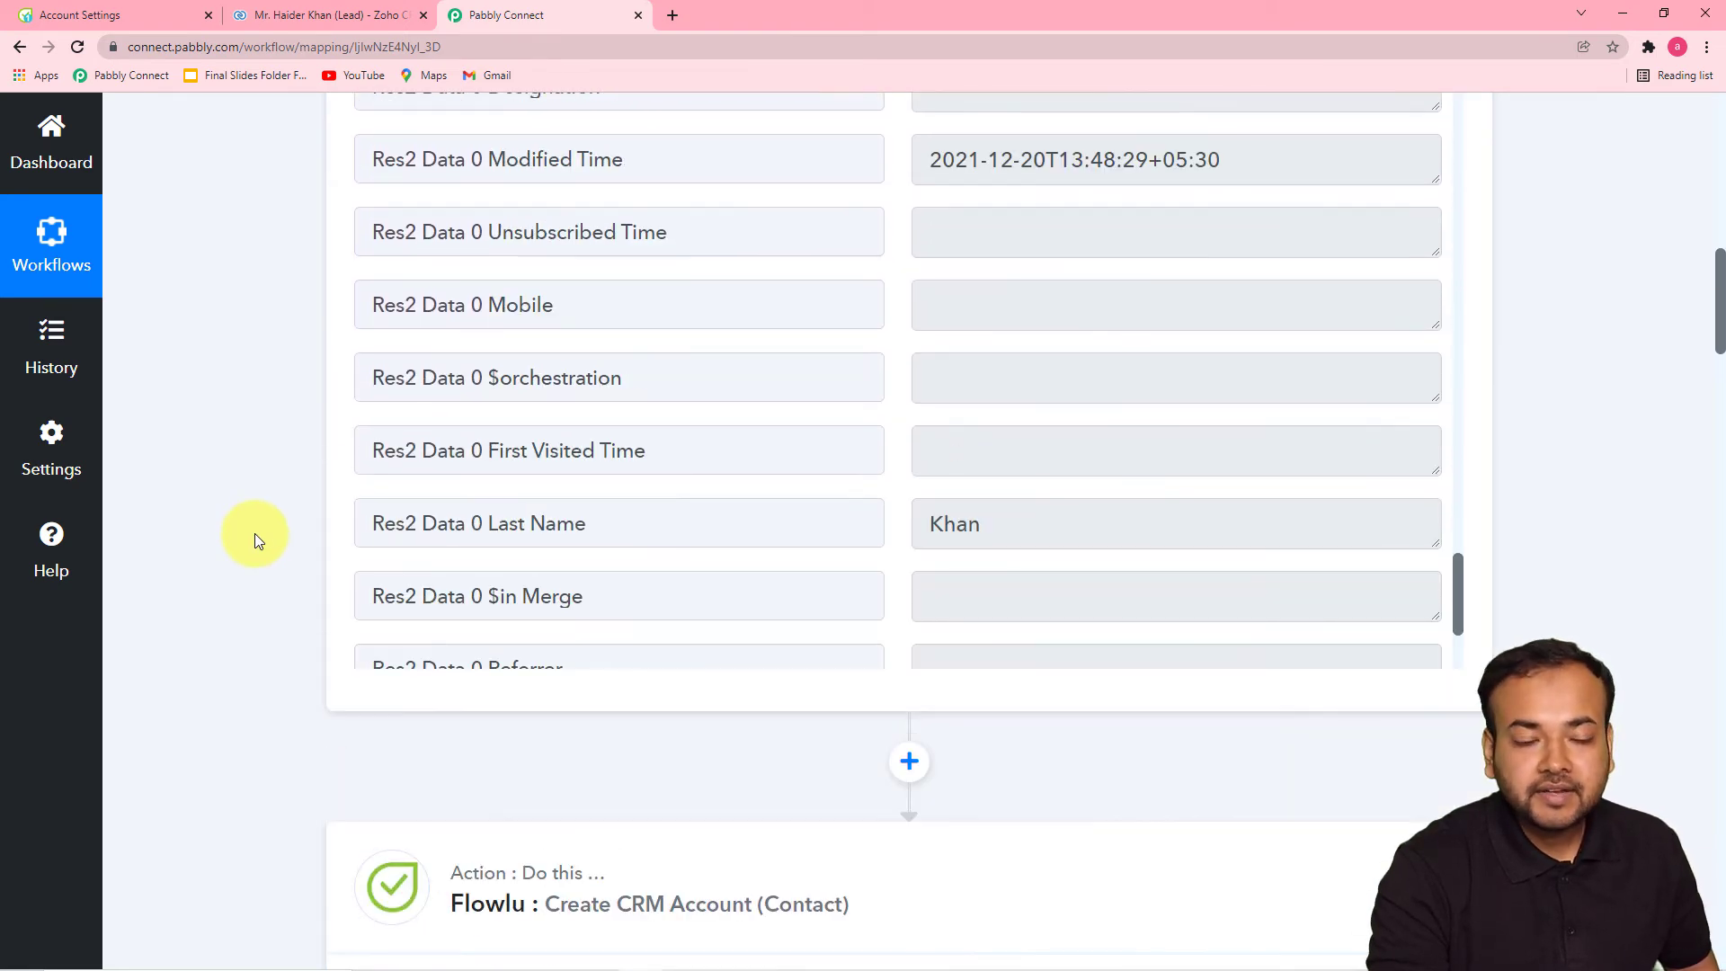
scroll(688, 454, "up", 14)
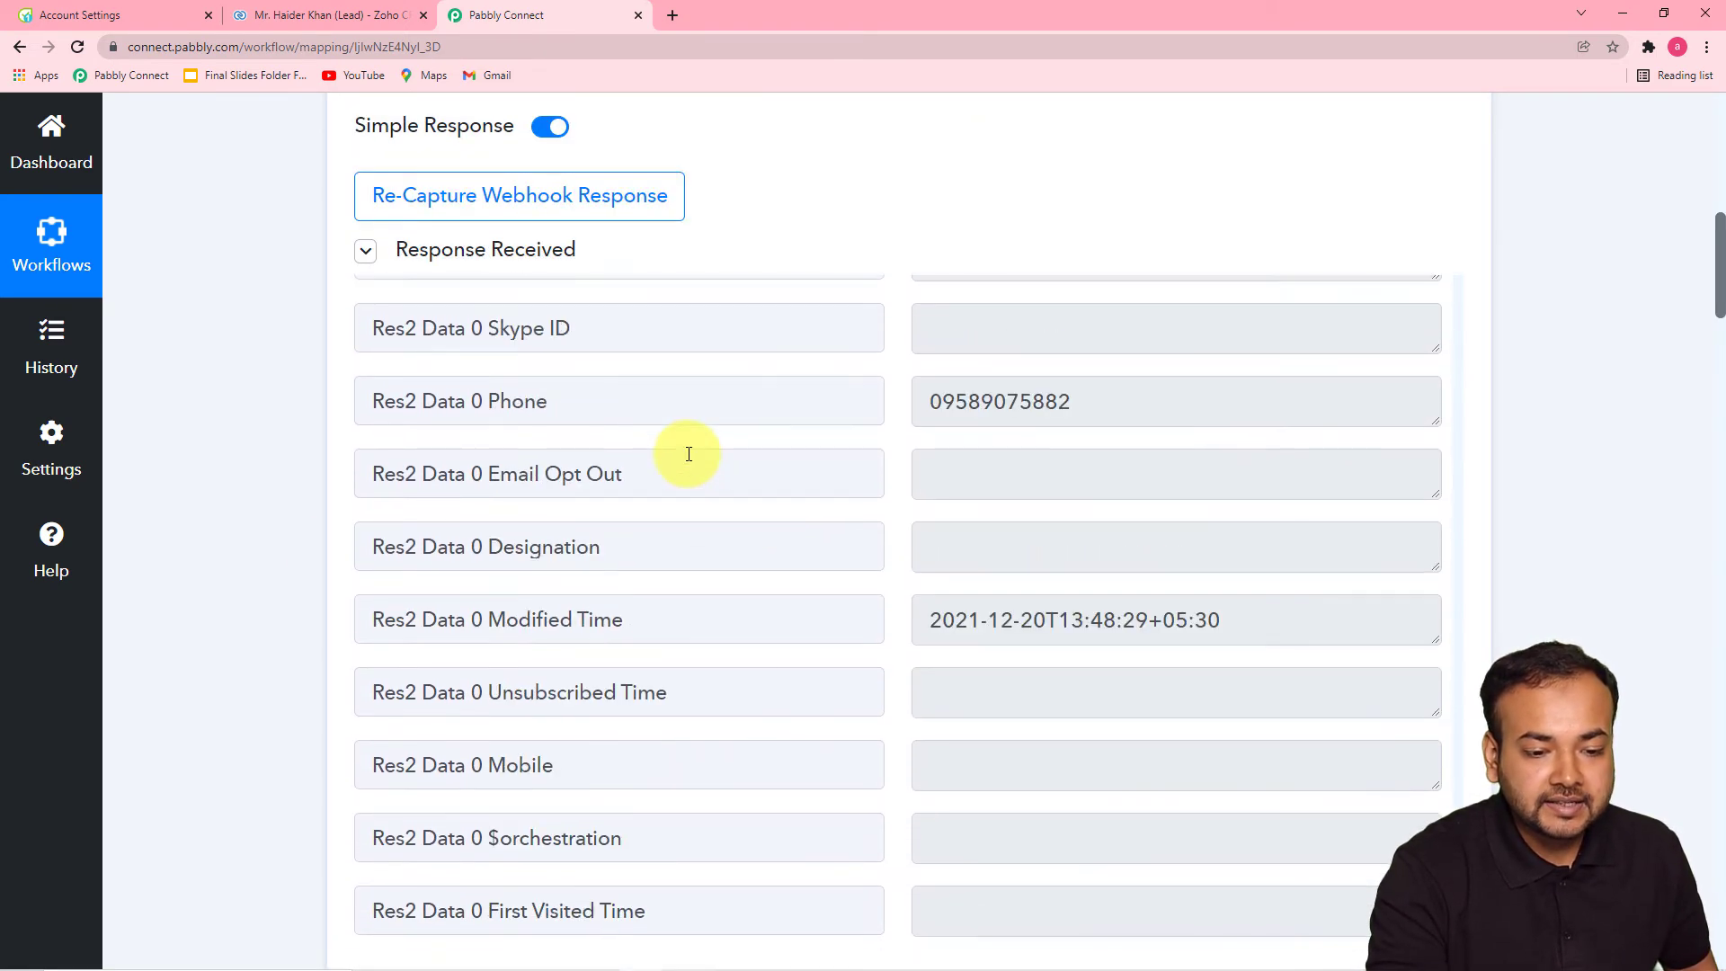
scroll(689, 454, "down", 2)
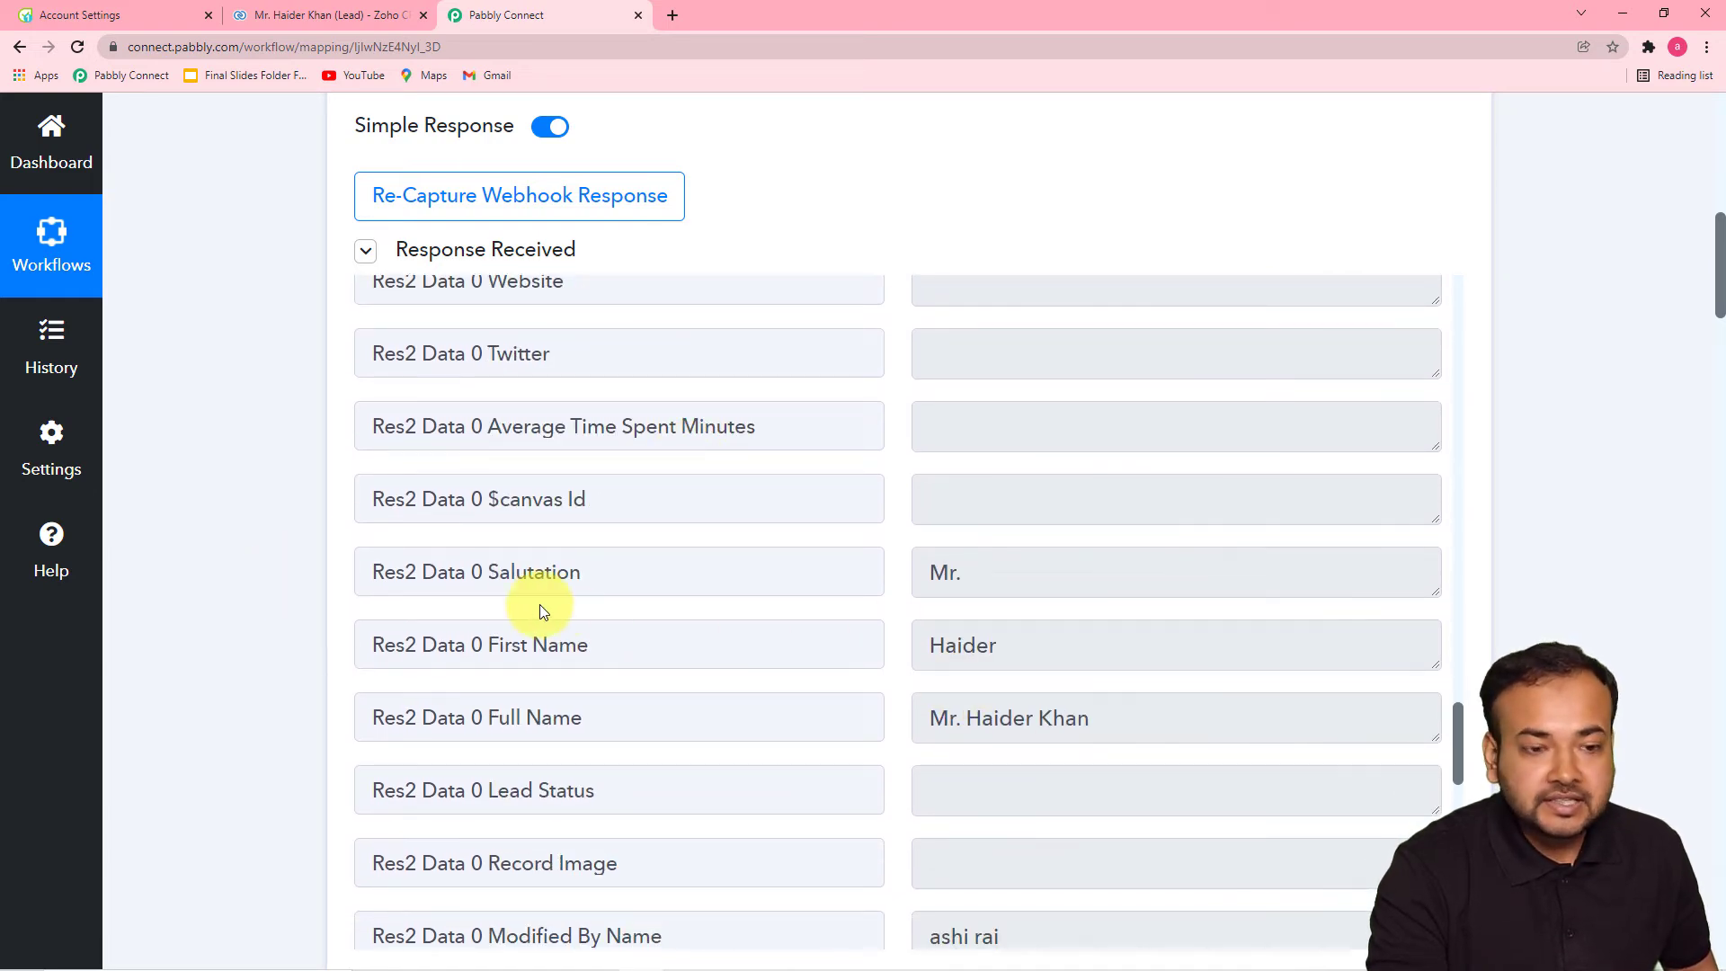
scroll(308, 587, "down", 14)
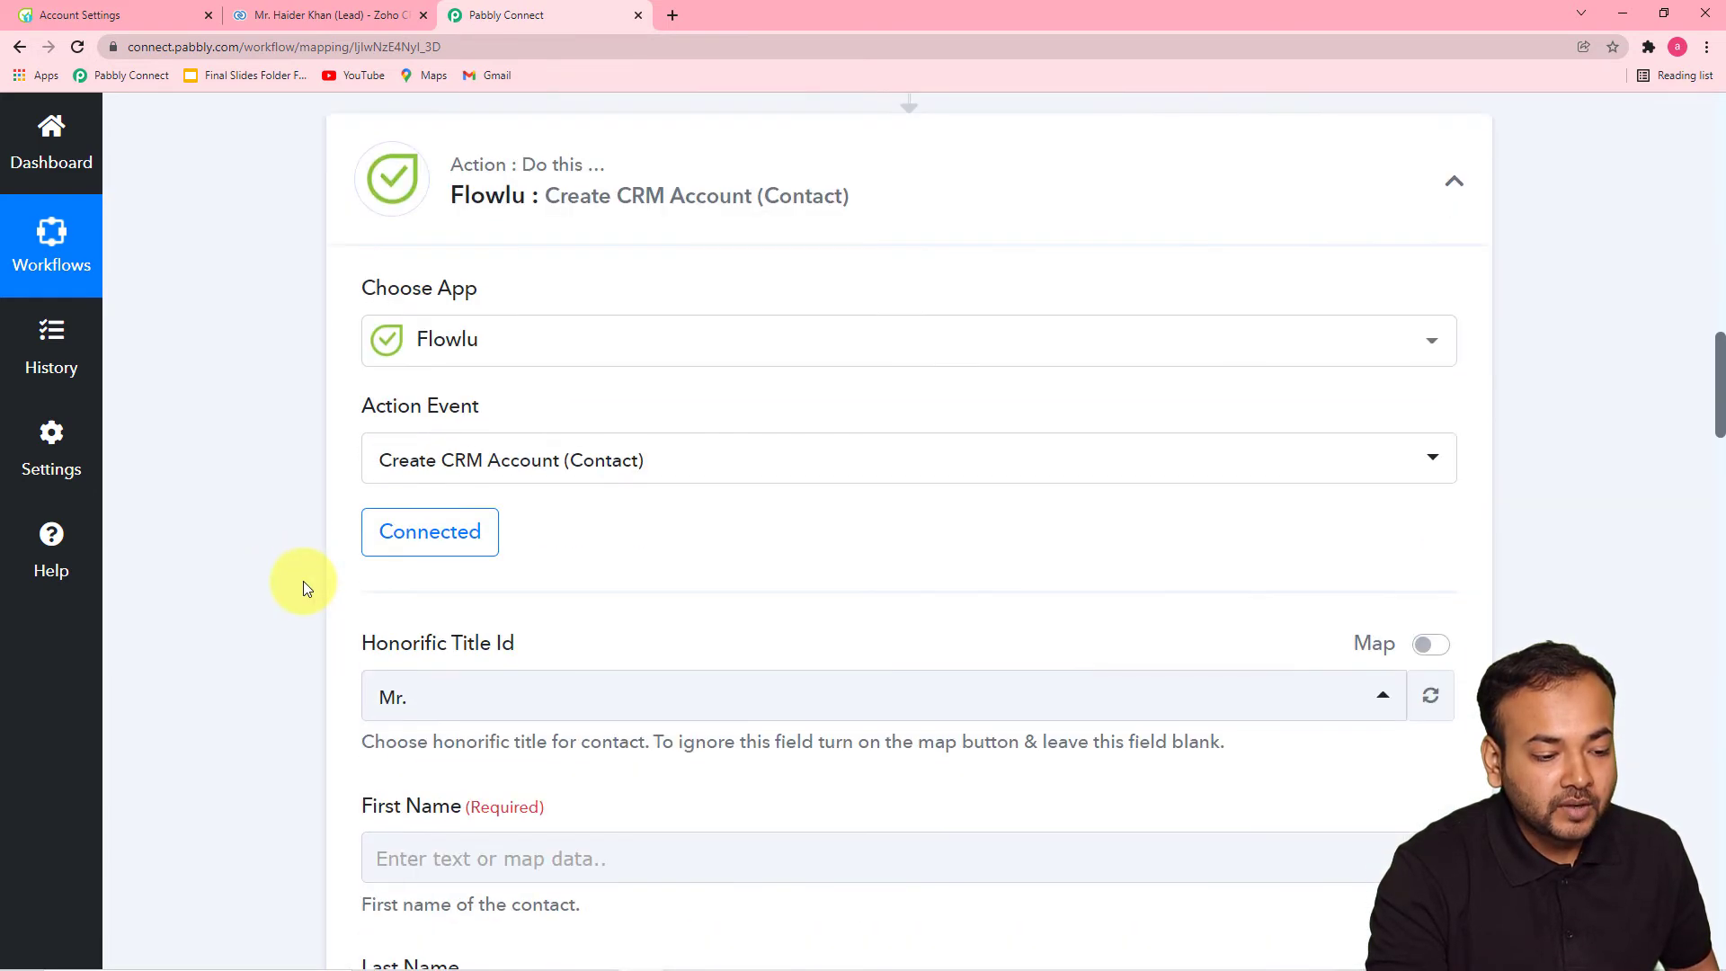
scroll(297, 586, "down", 3)
left_click(709, 311)
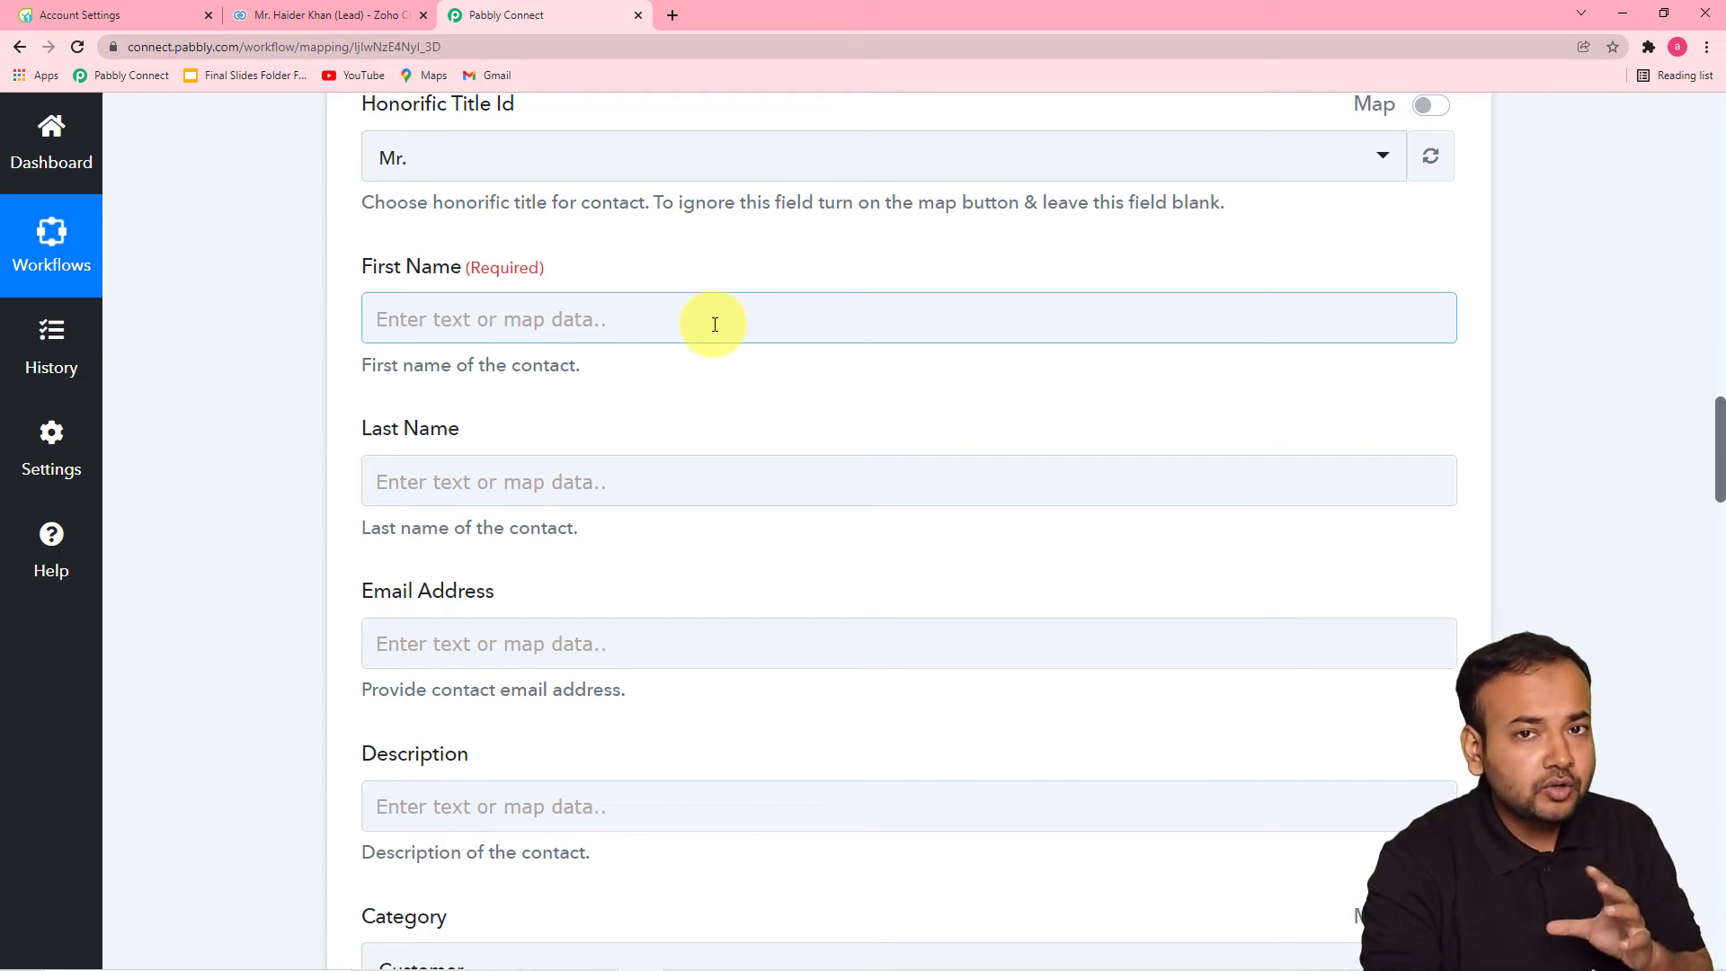
left_click(541, 256)
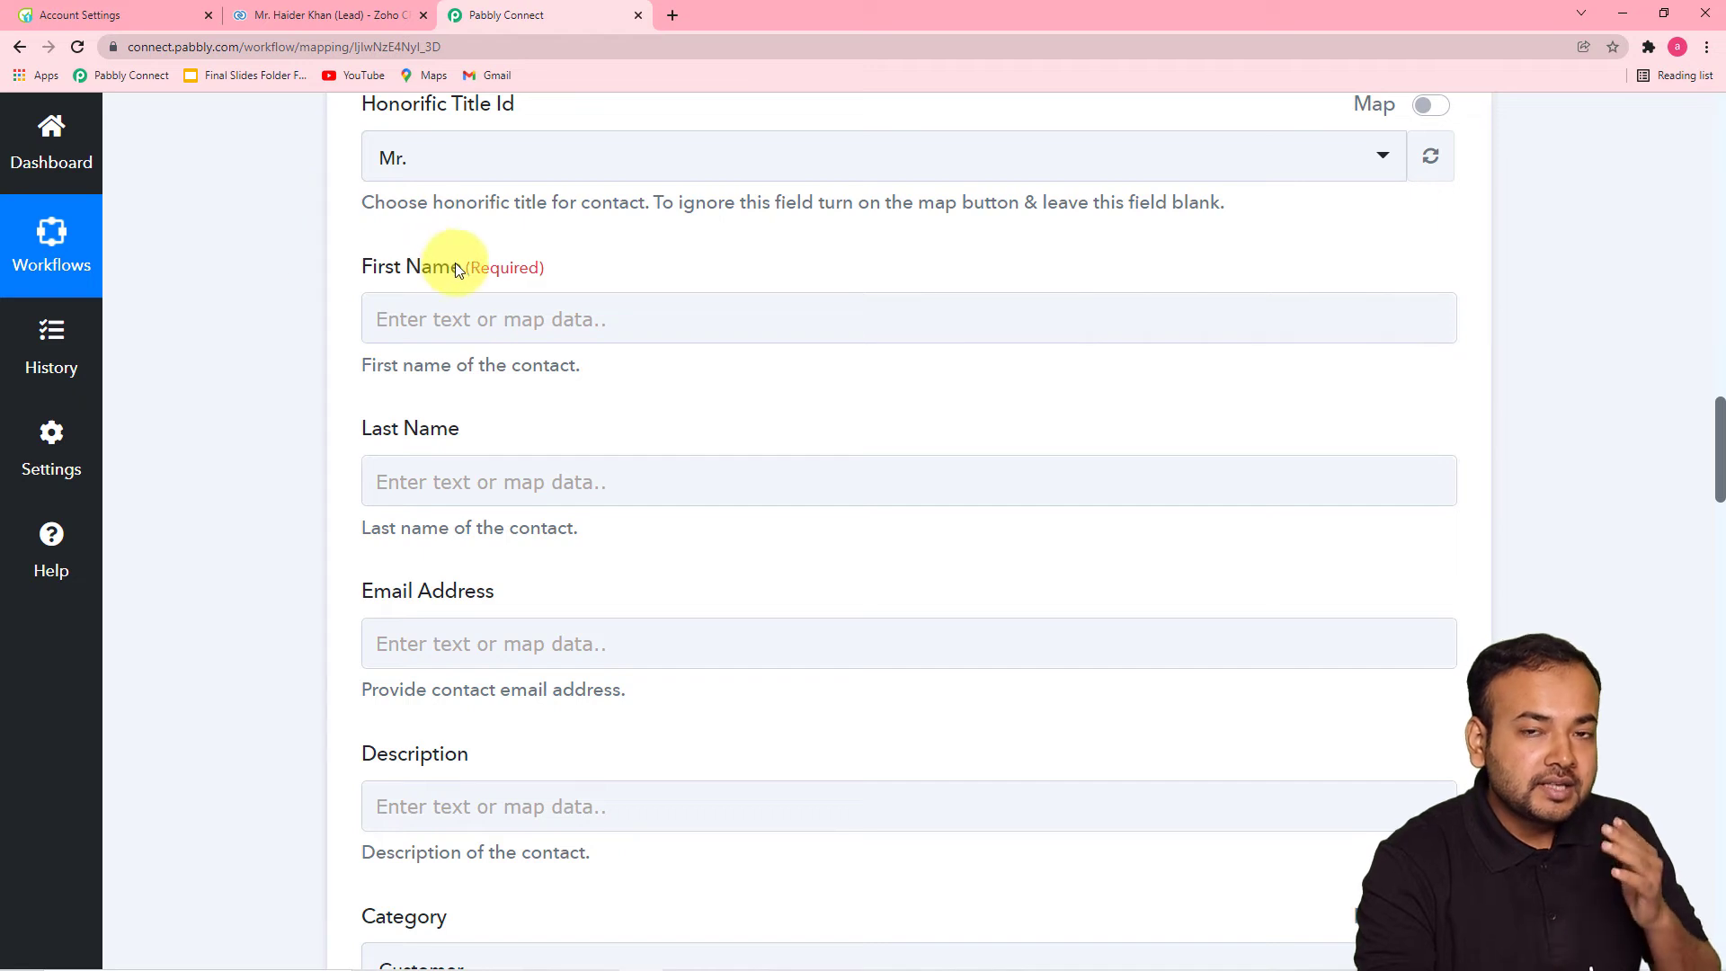
left_click(488, 323)
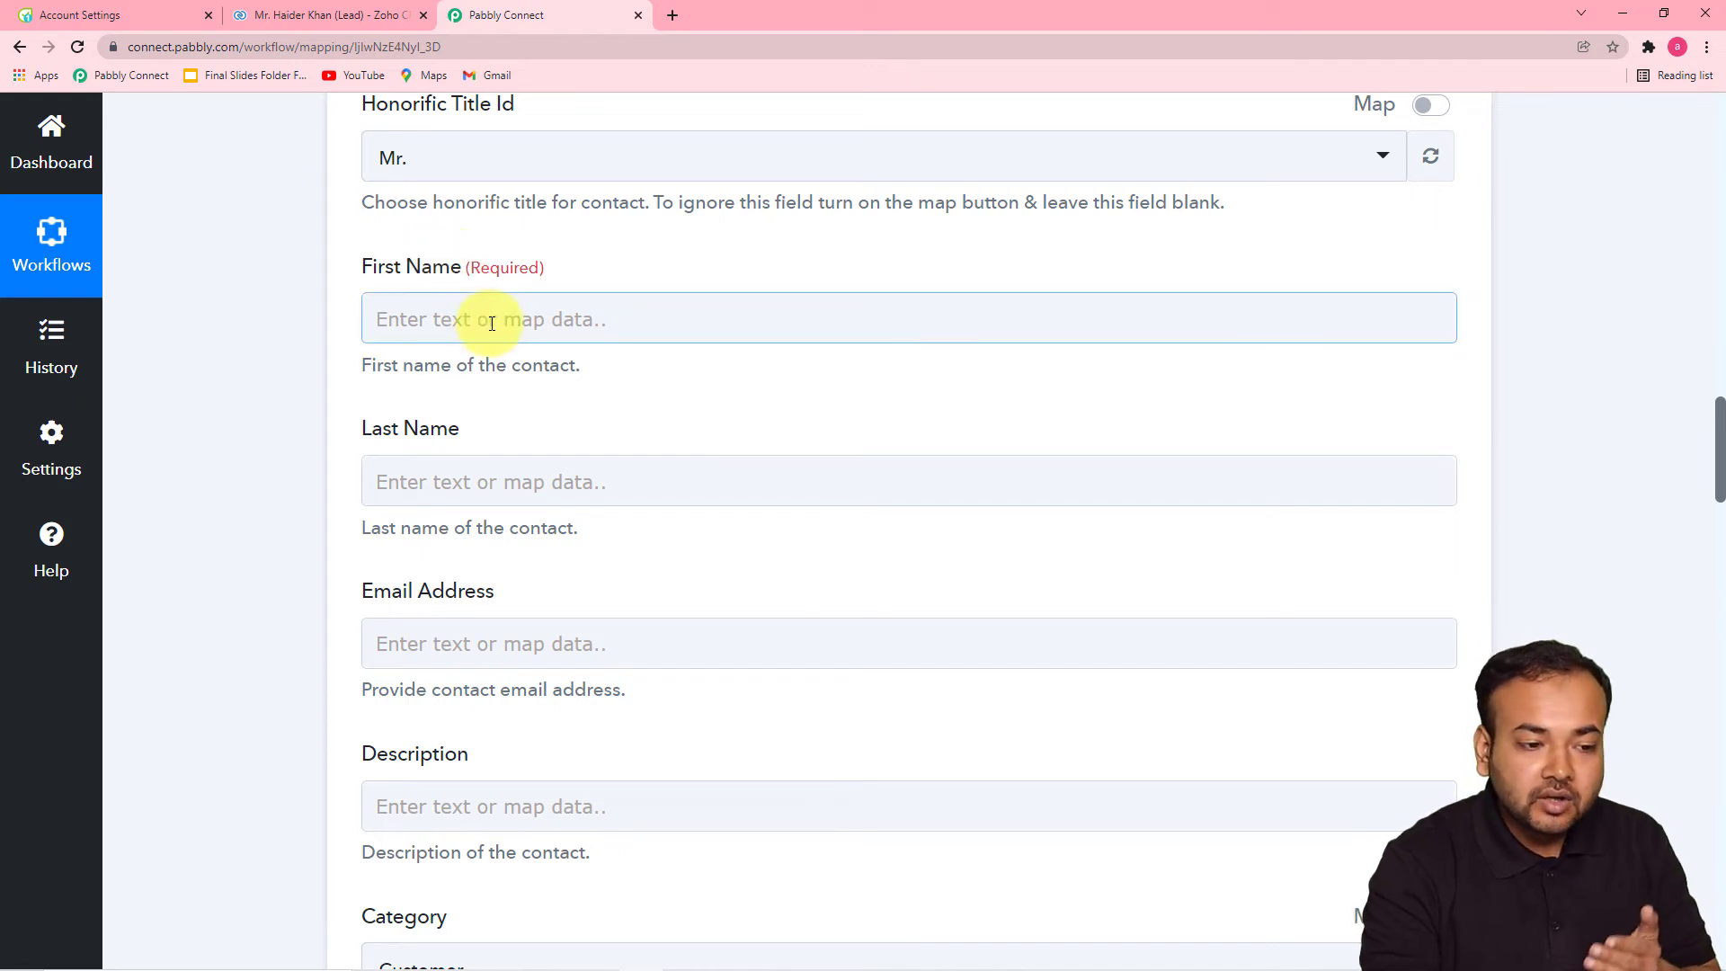
left_click(594, 237)
scroll(656, 424, "up", 3)
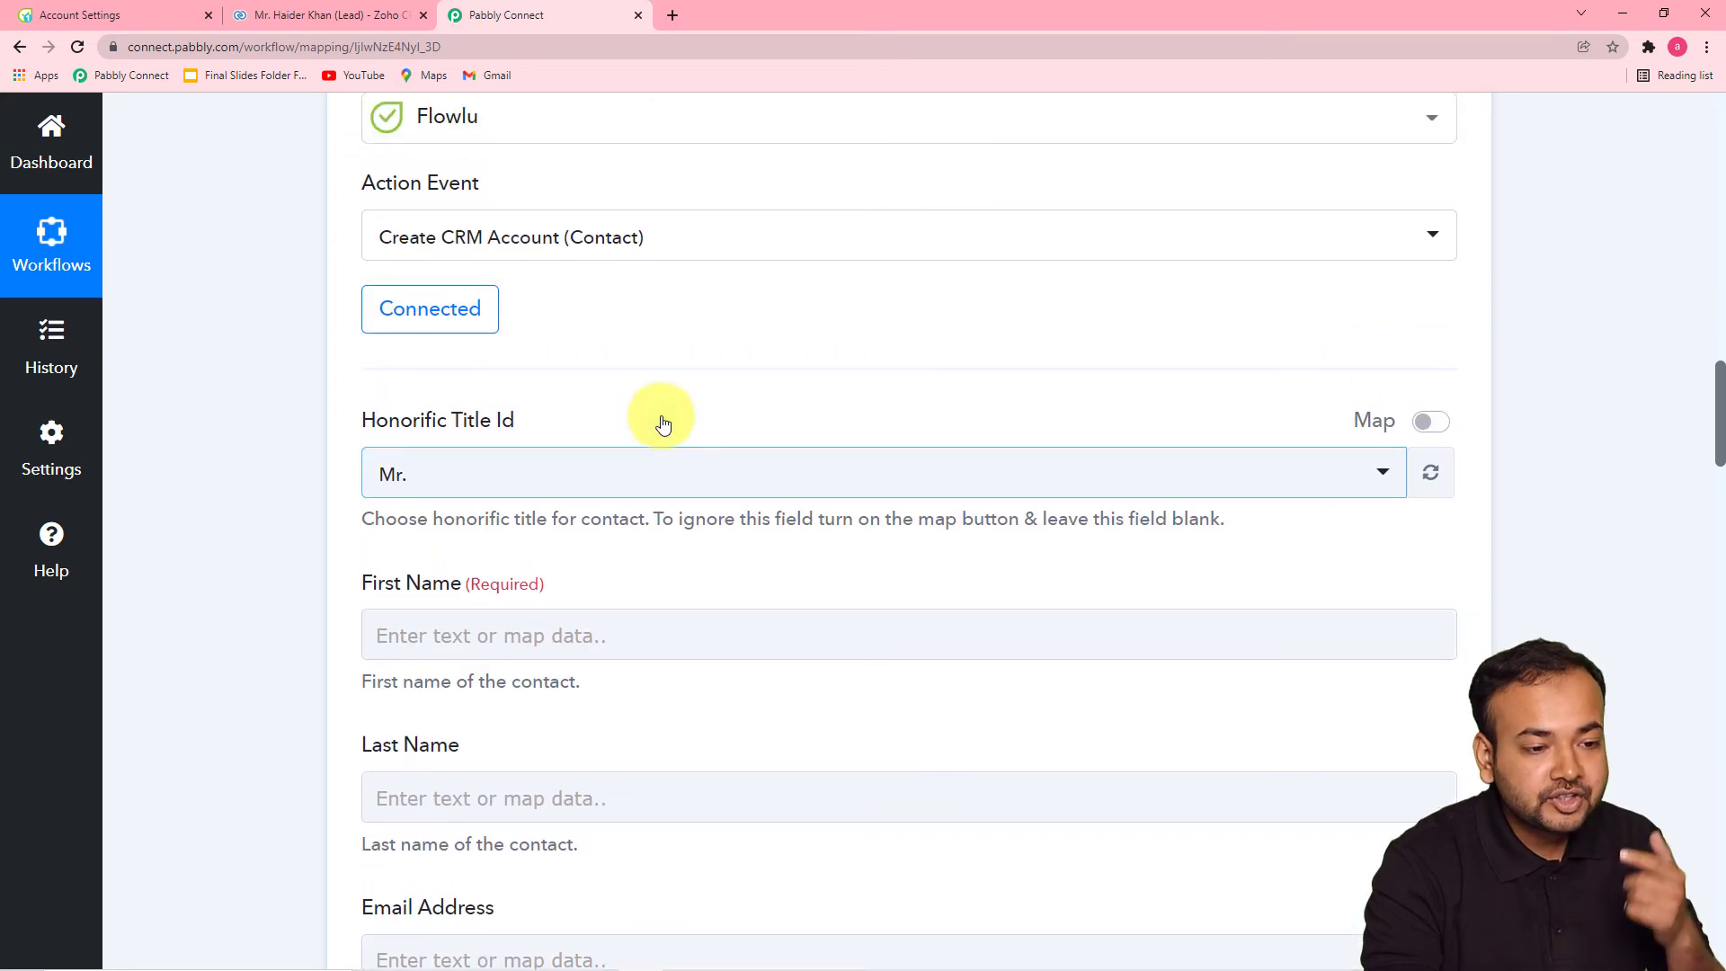
scroll(663, 423, "up", 8)
scroll(824, 334, "down", 3)
scroll(824, 334, "down", 2)
scroll(510, 622, "down", 5)
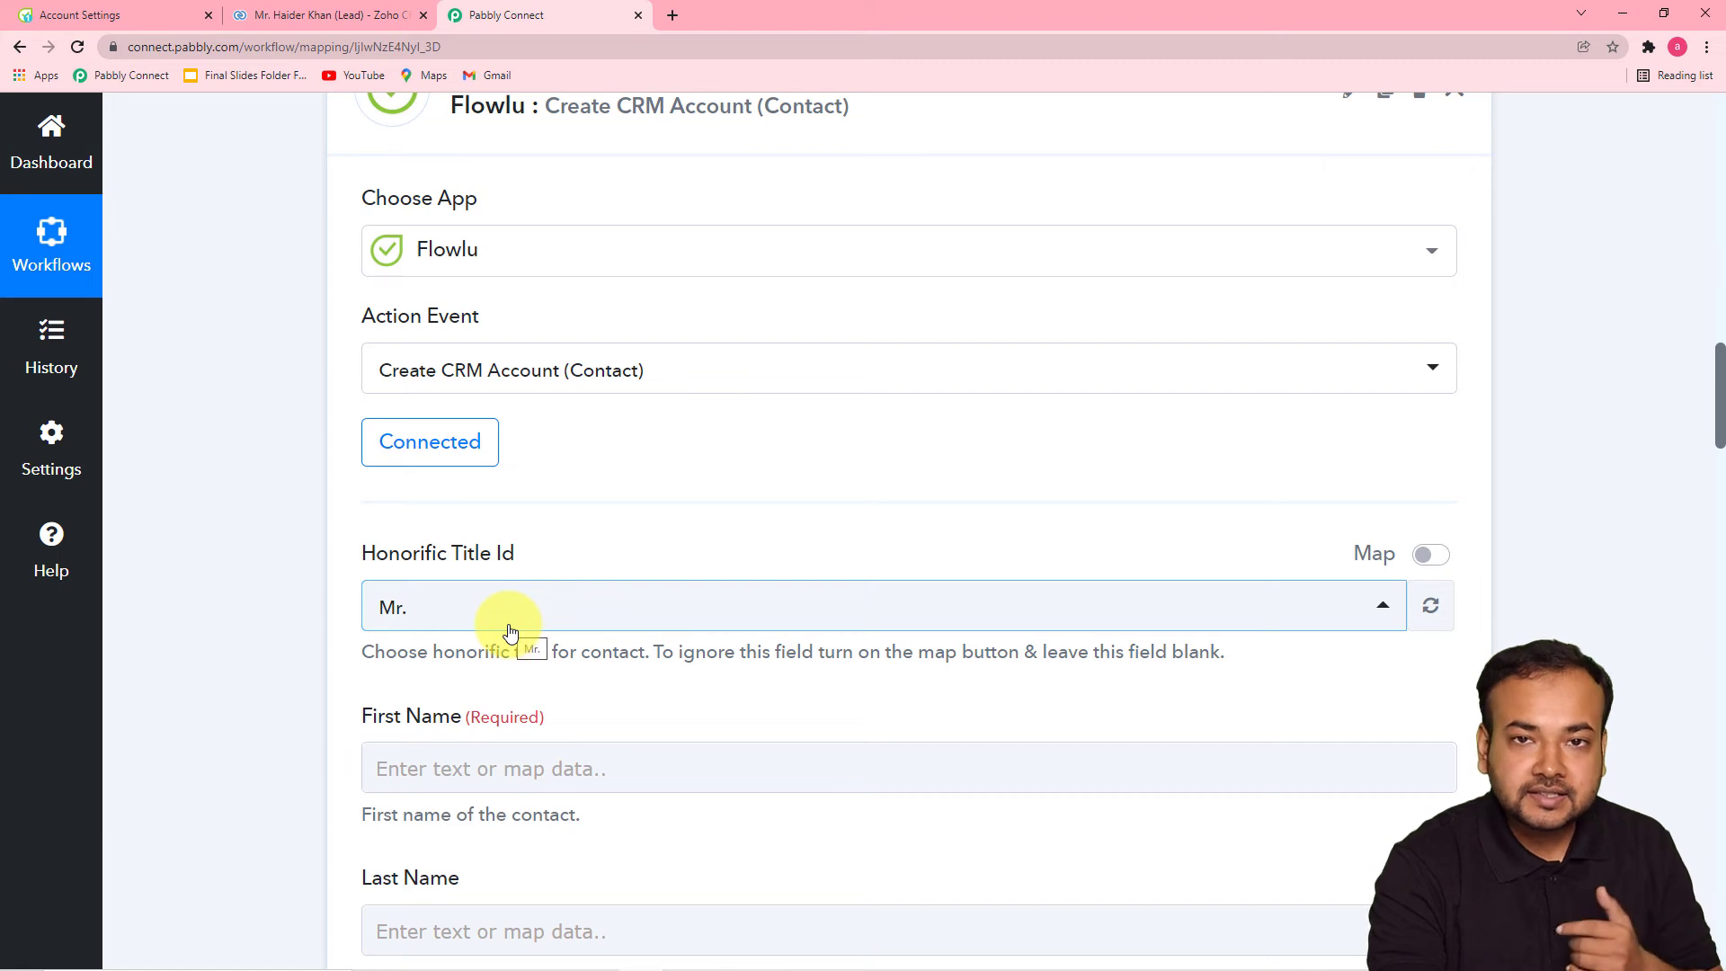
scroll(512, 634, "down", 2)
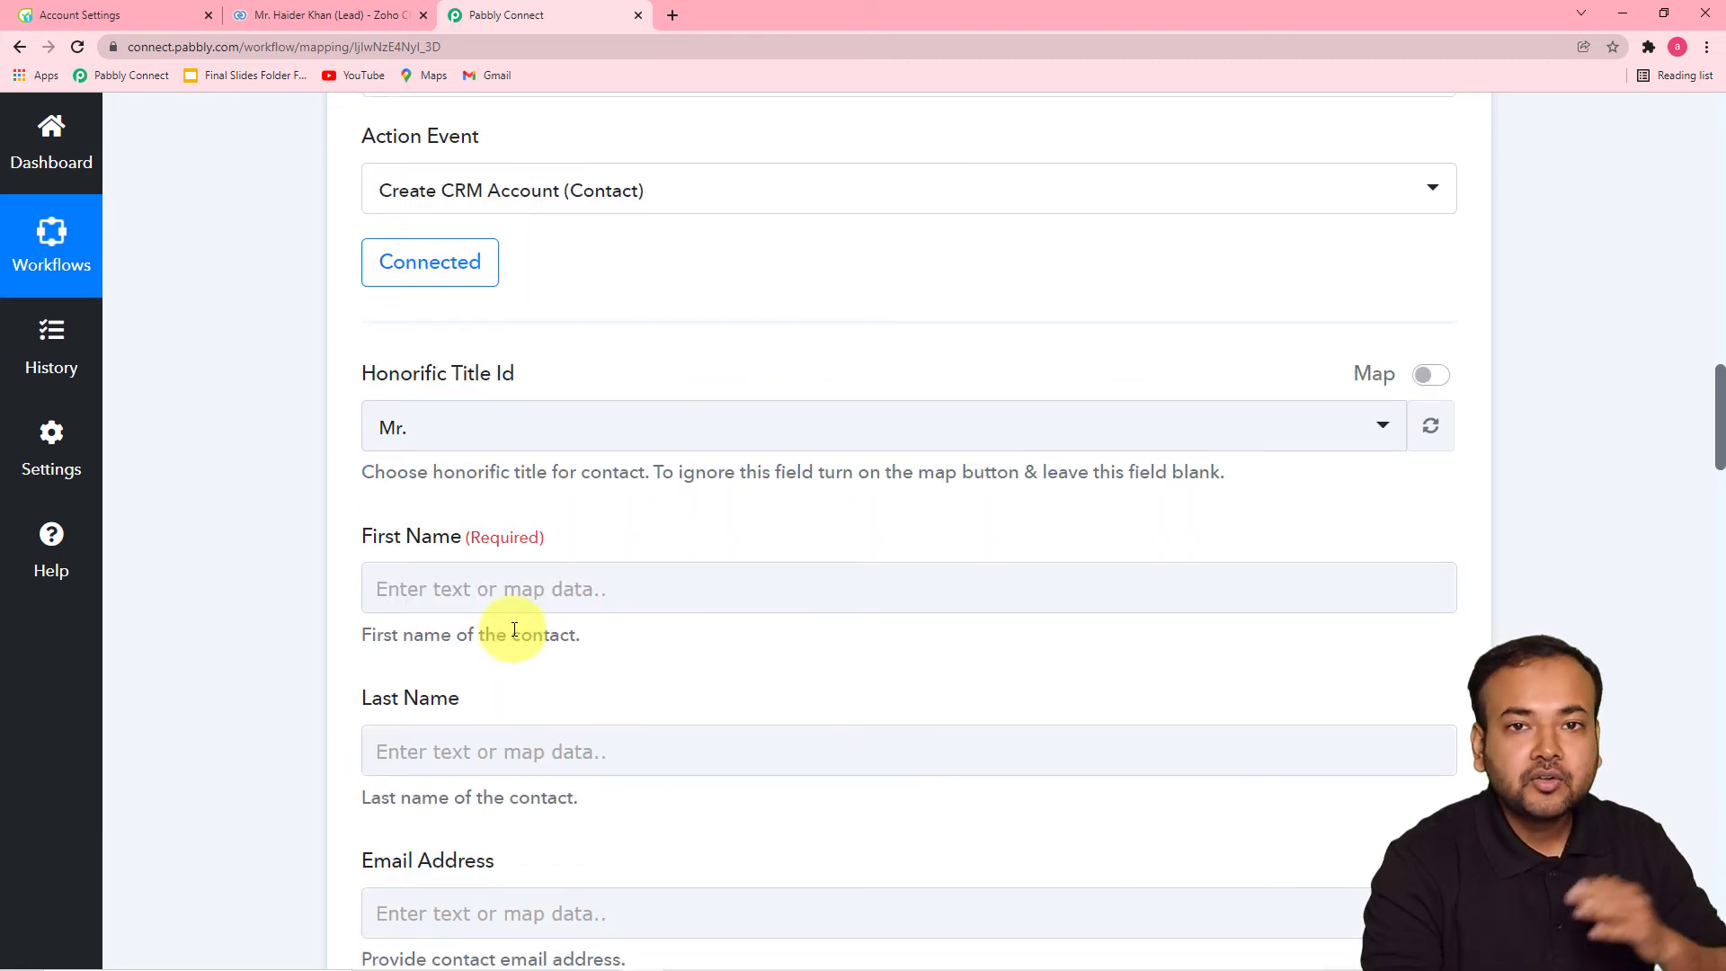
scroll(514, 630, "down", 3)
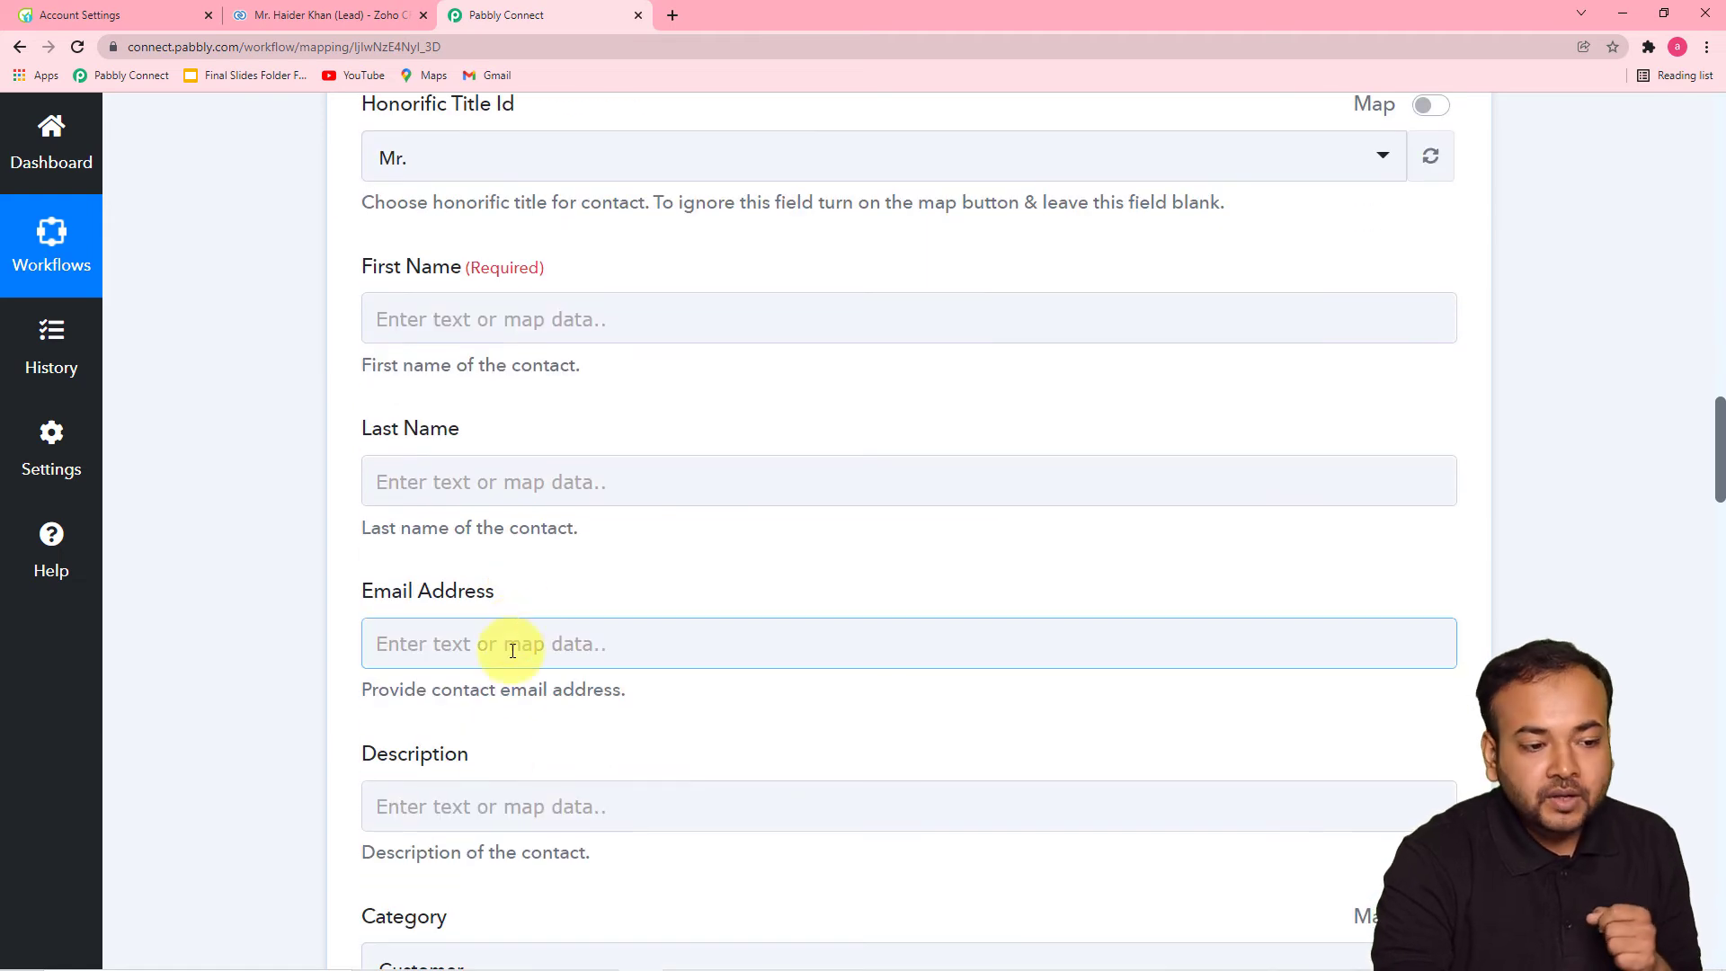
scroll(514, 634, "down", 3)
scroll(670, 508, "up", 3)
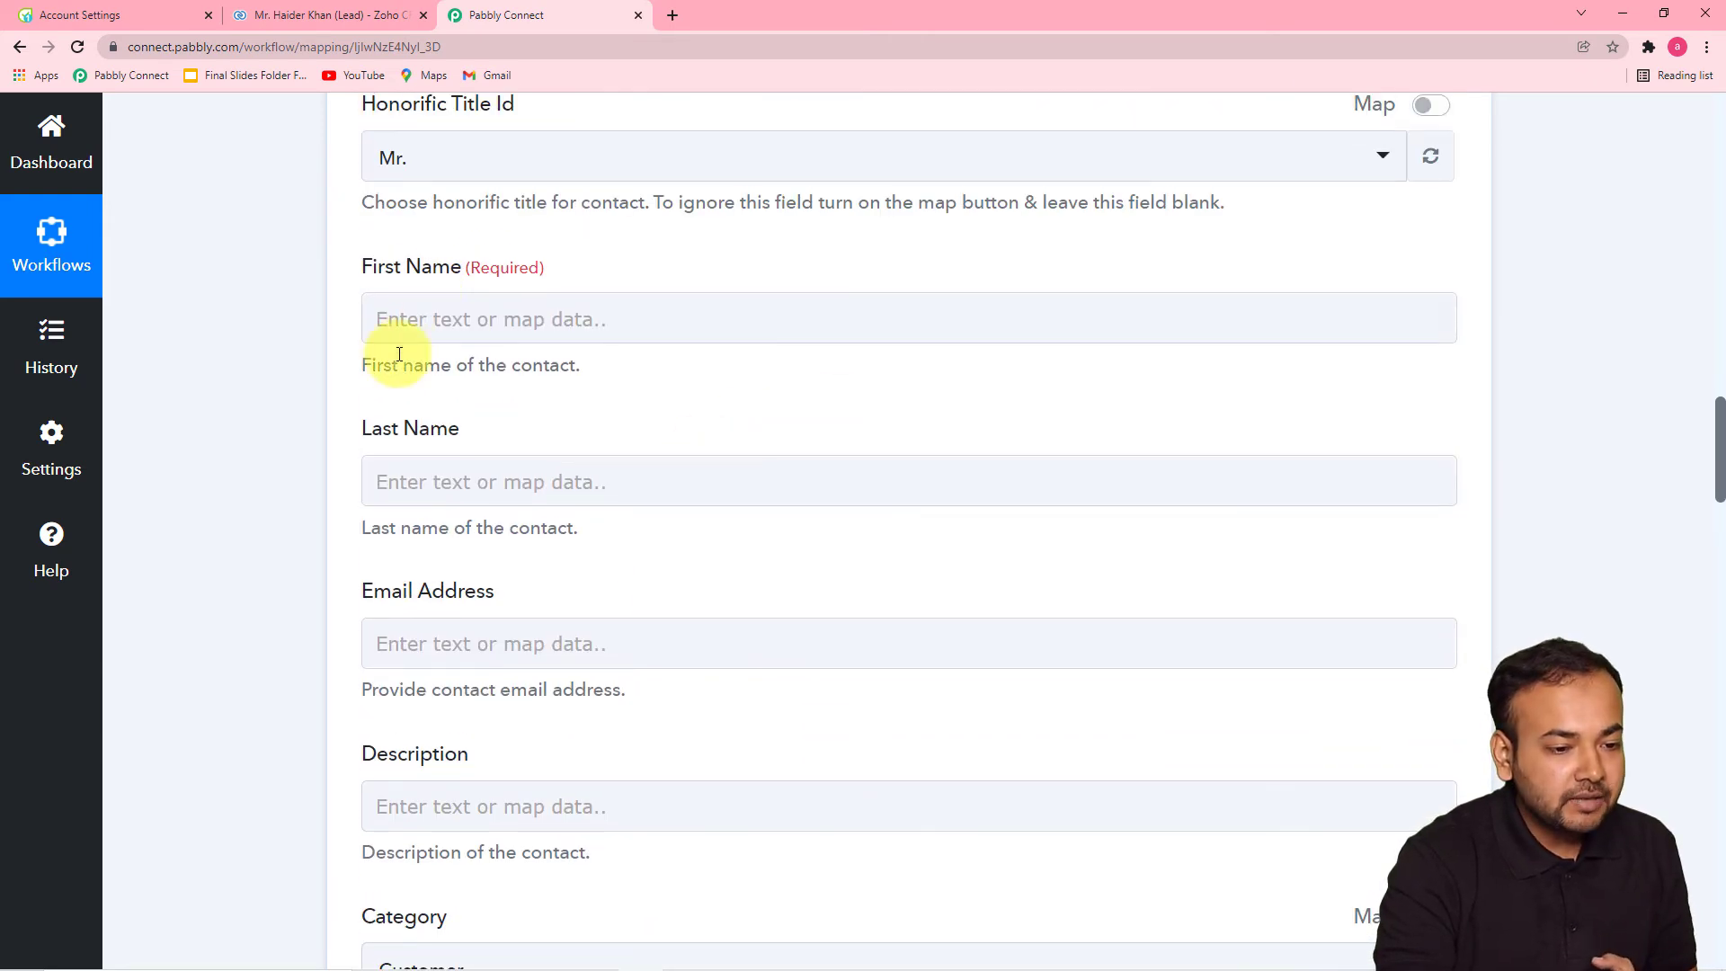
Map the contact's First Name to the Res2 Data 0 First Name value from the Zoho CRM: New Module Entry step
left_click(667, 342)
left_click(666, 322)
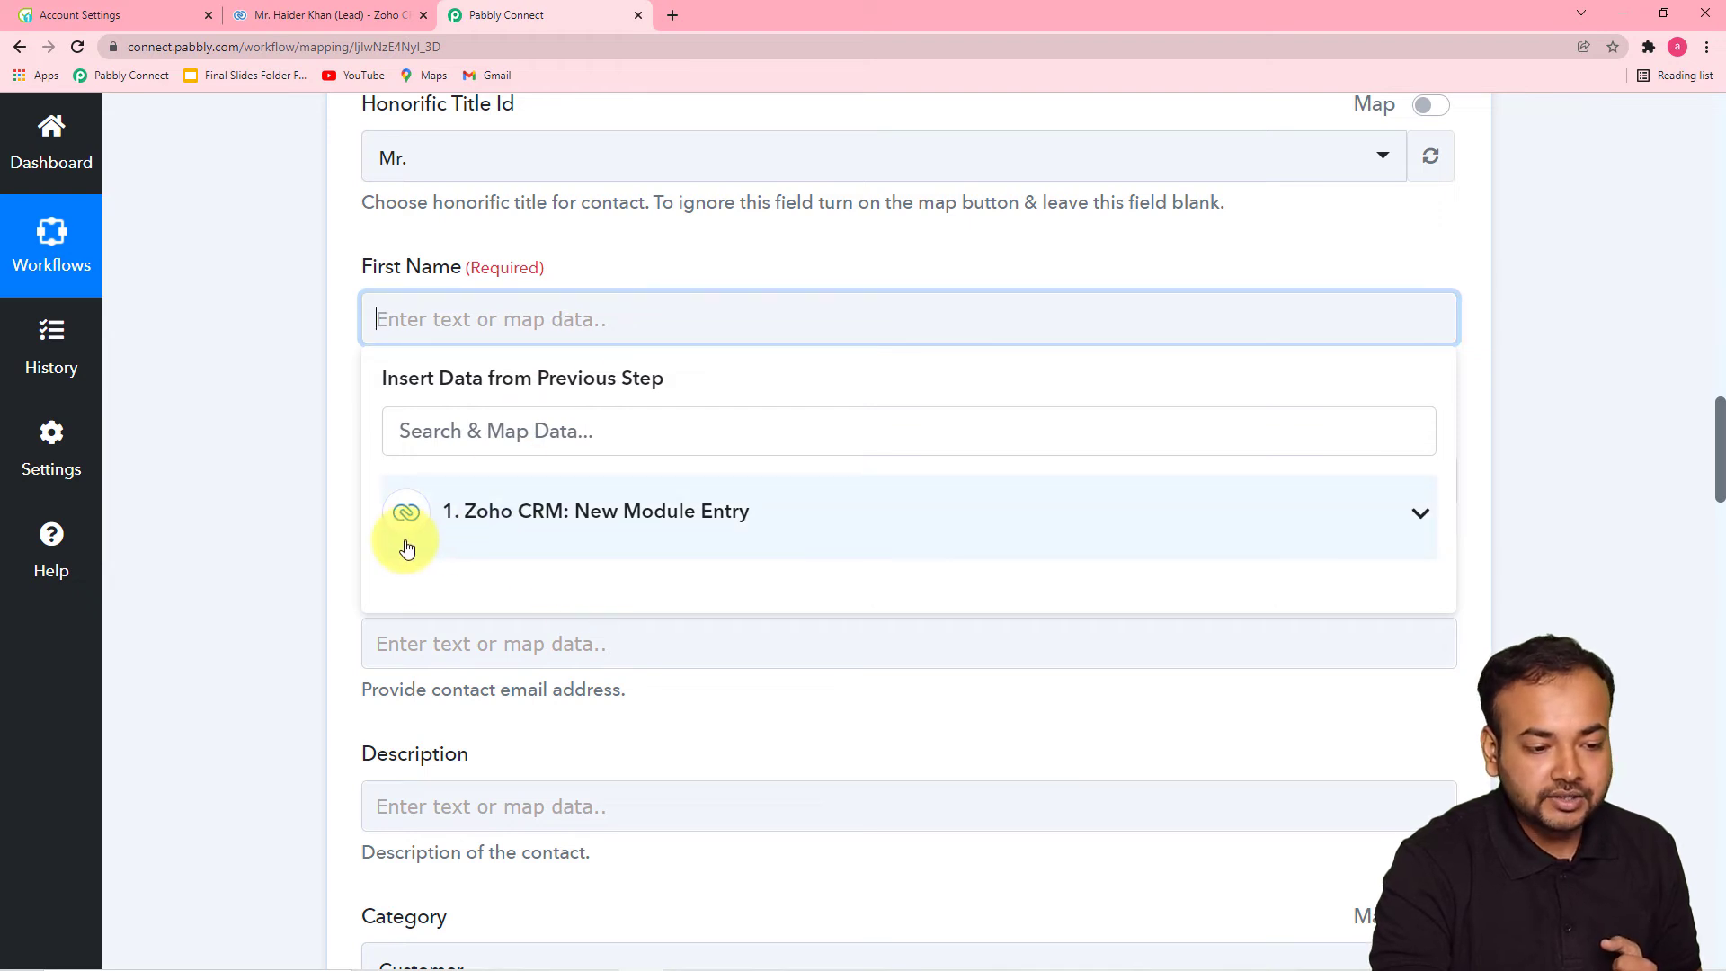
left_click(824, 537)
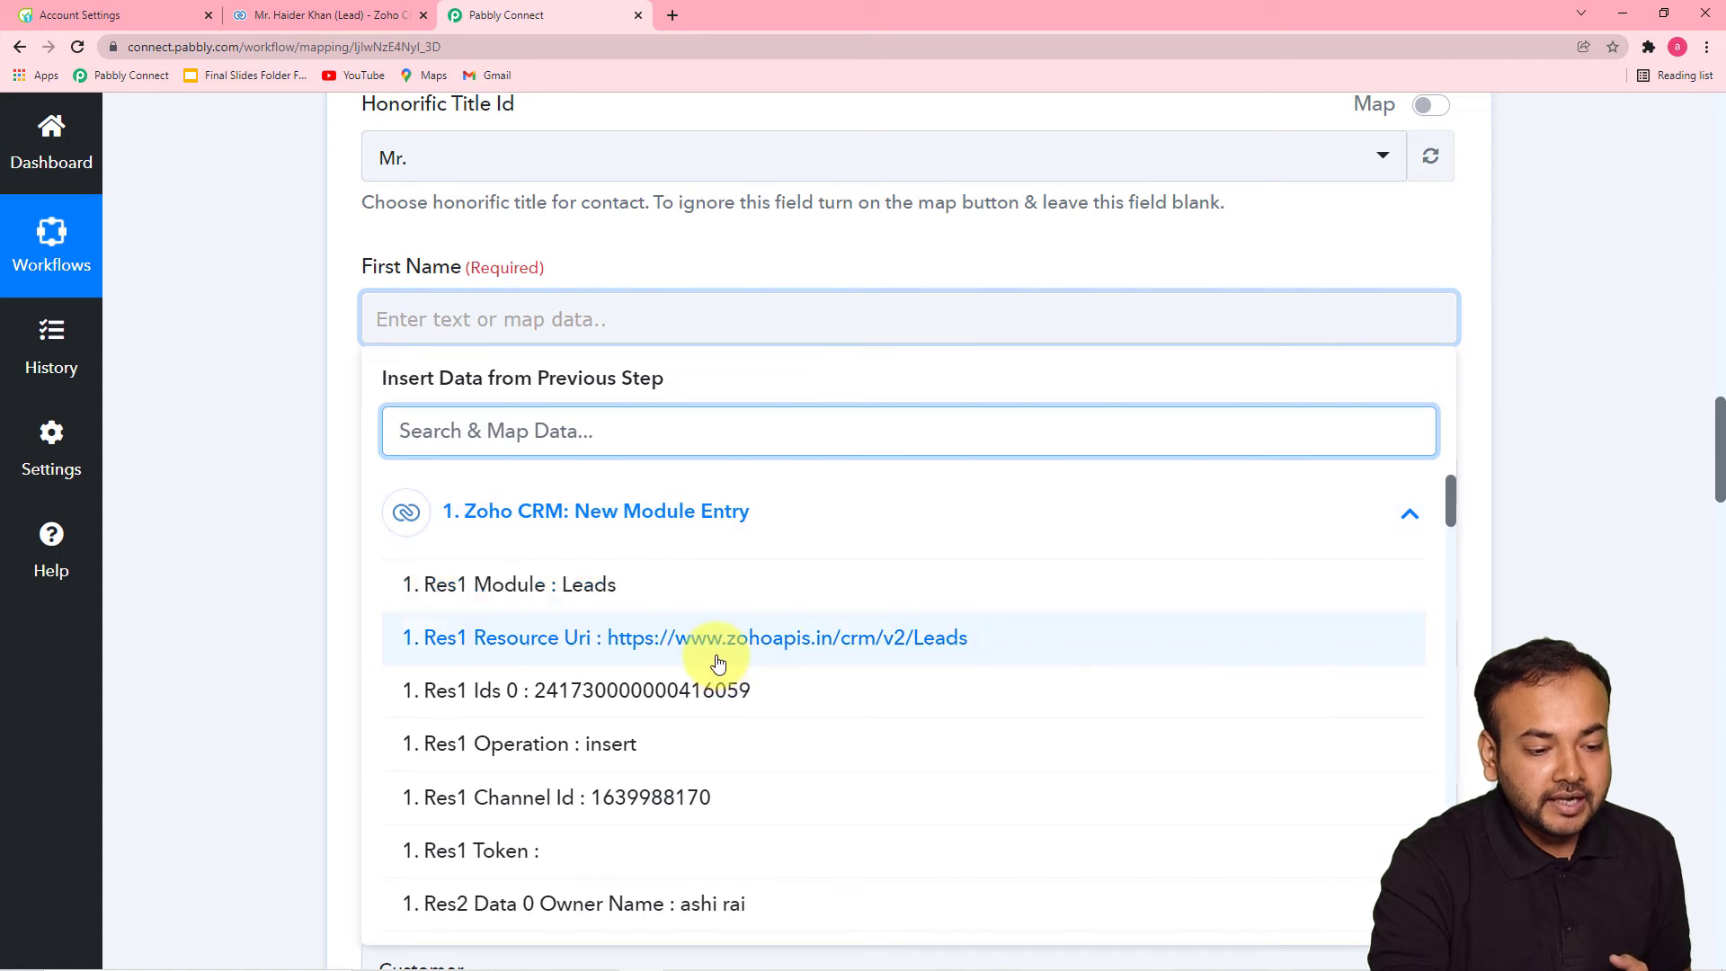
scroll(715, 670, "down", 2)
scroll(716, 683, "down", 4)
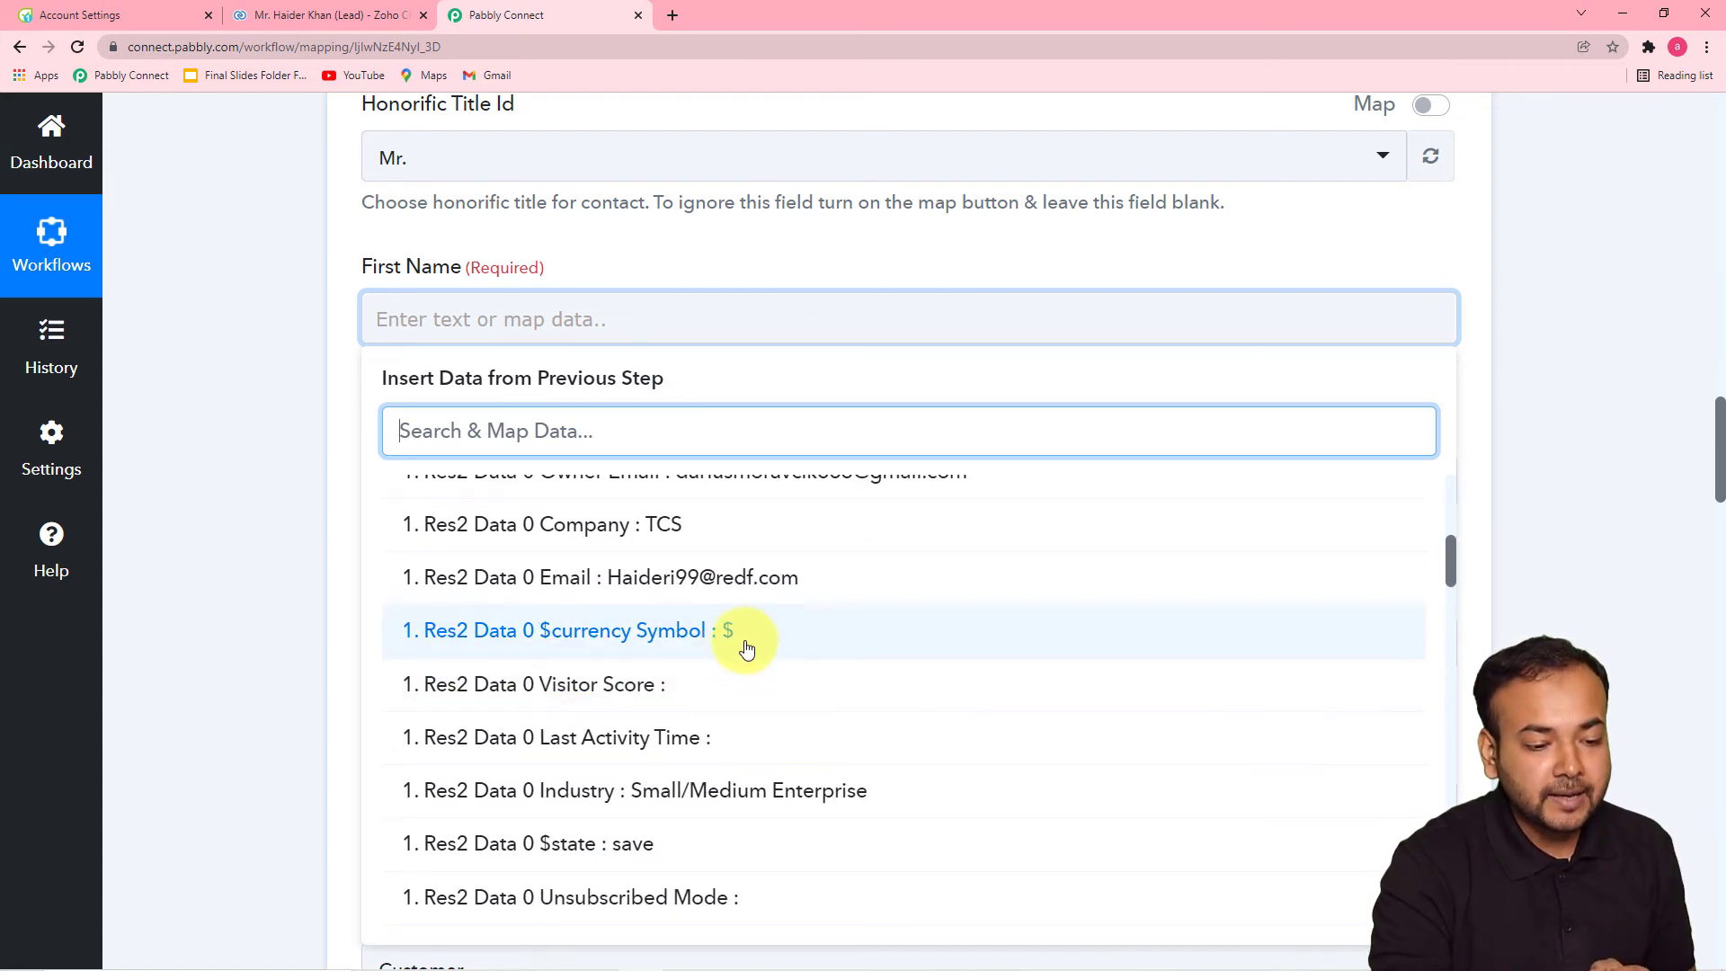
scroll(751, 646, "down", 7)
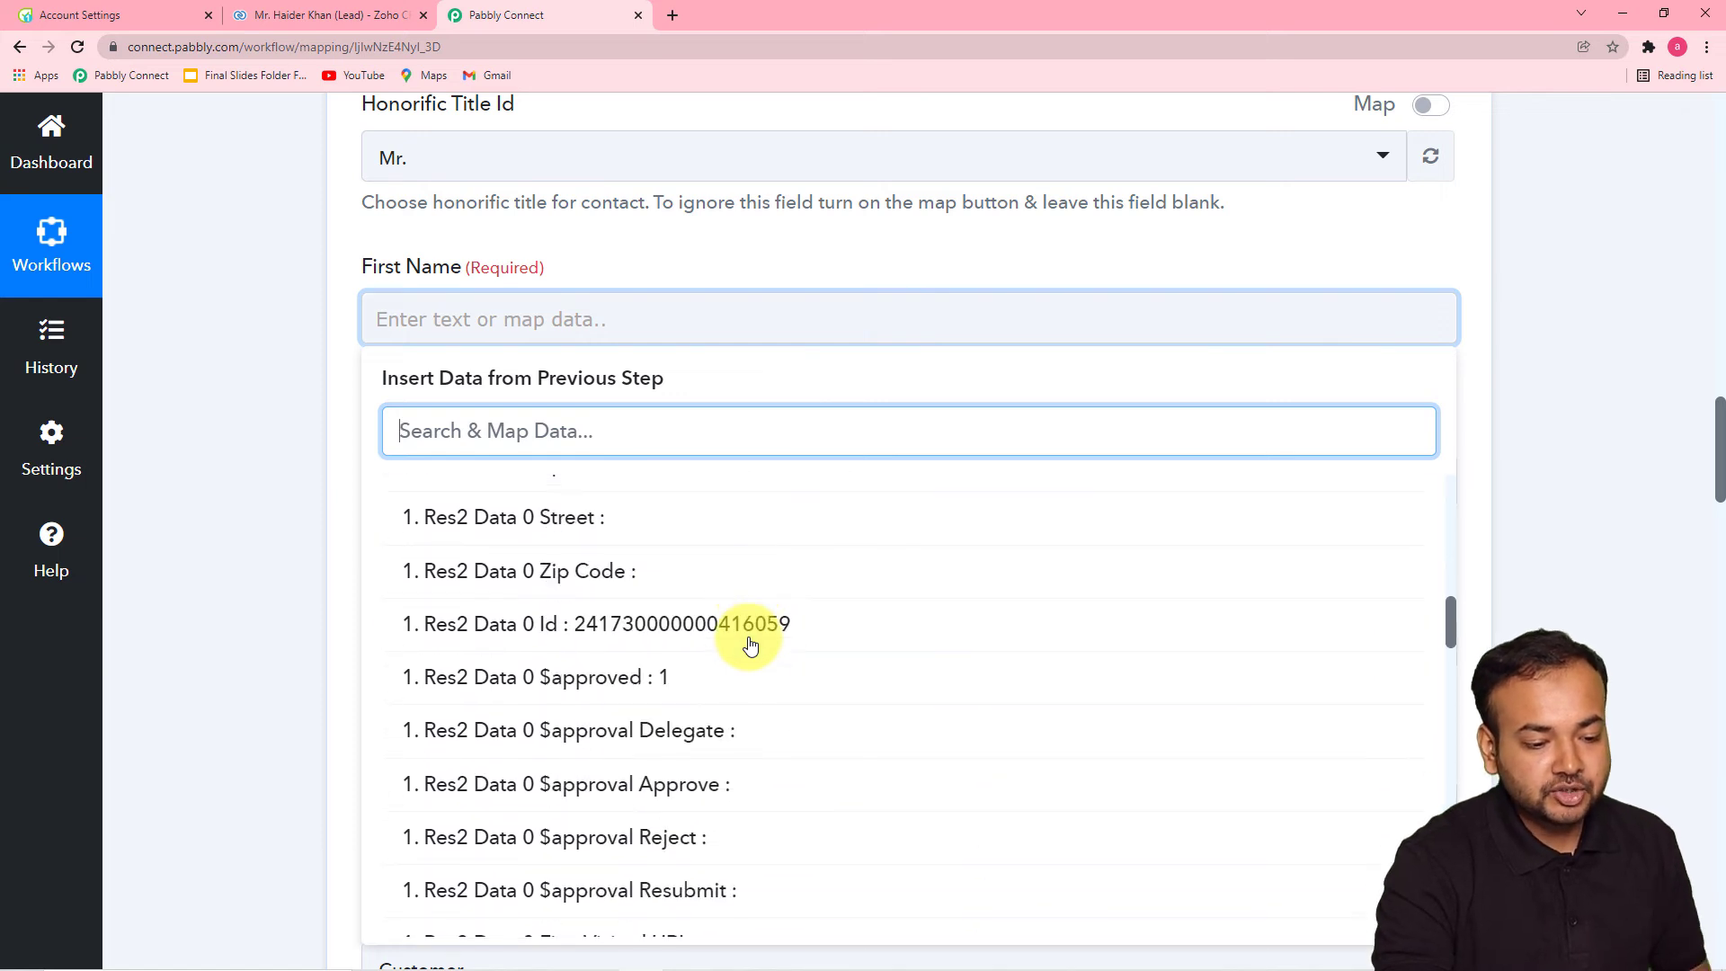
scroll(589, 705, "down", 9)
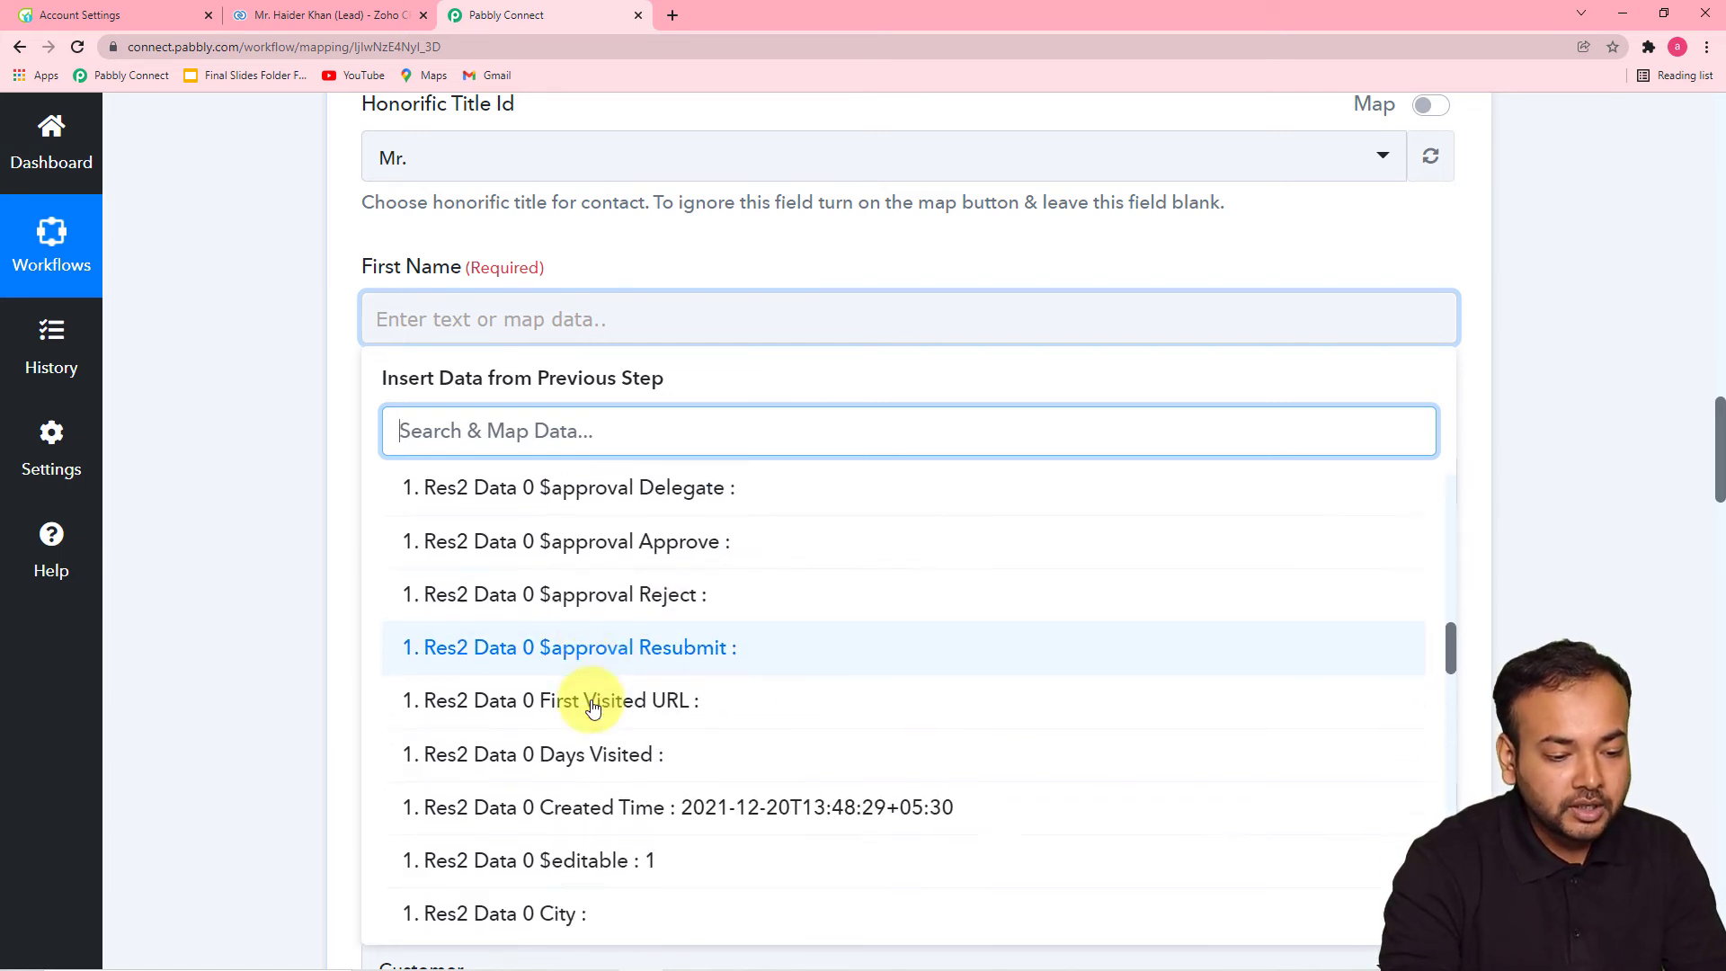
scroll(593, 707, "down", 5)
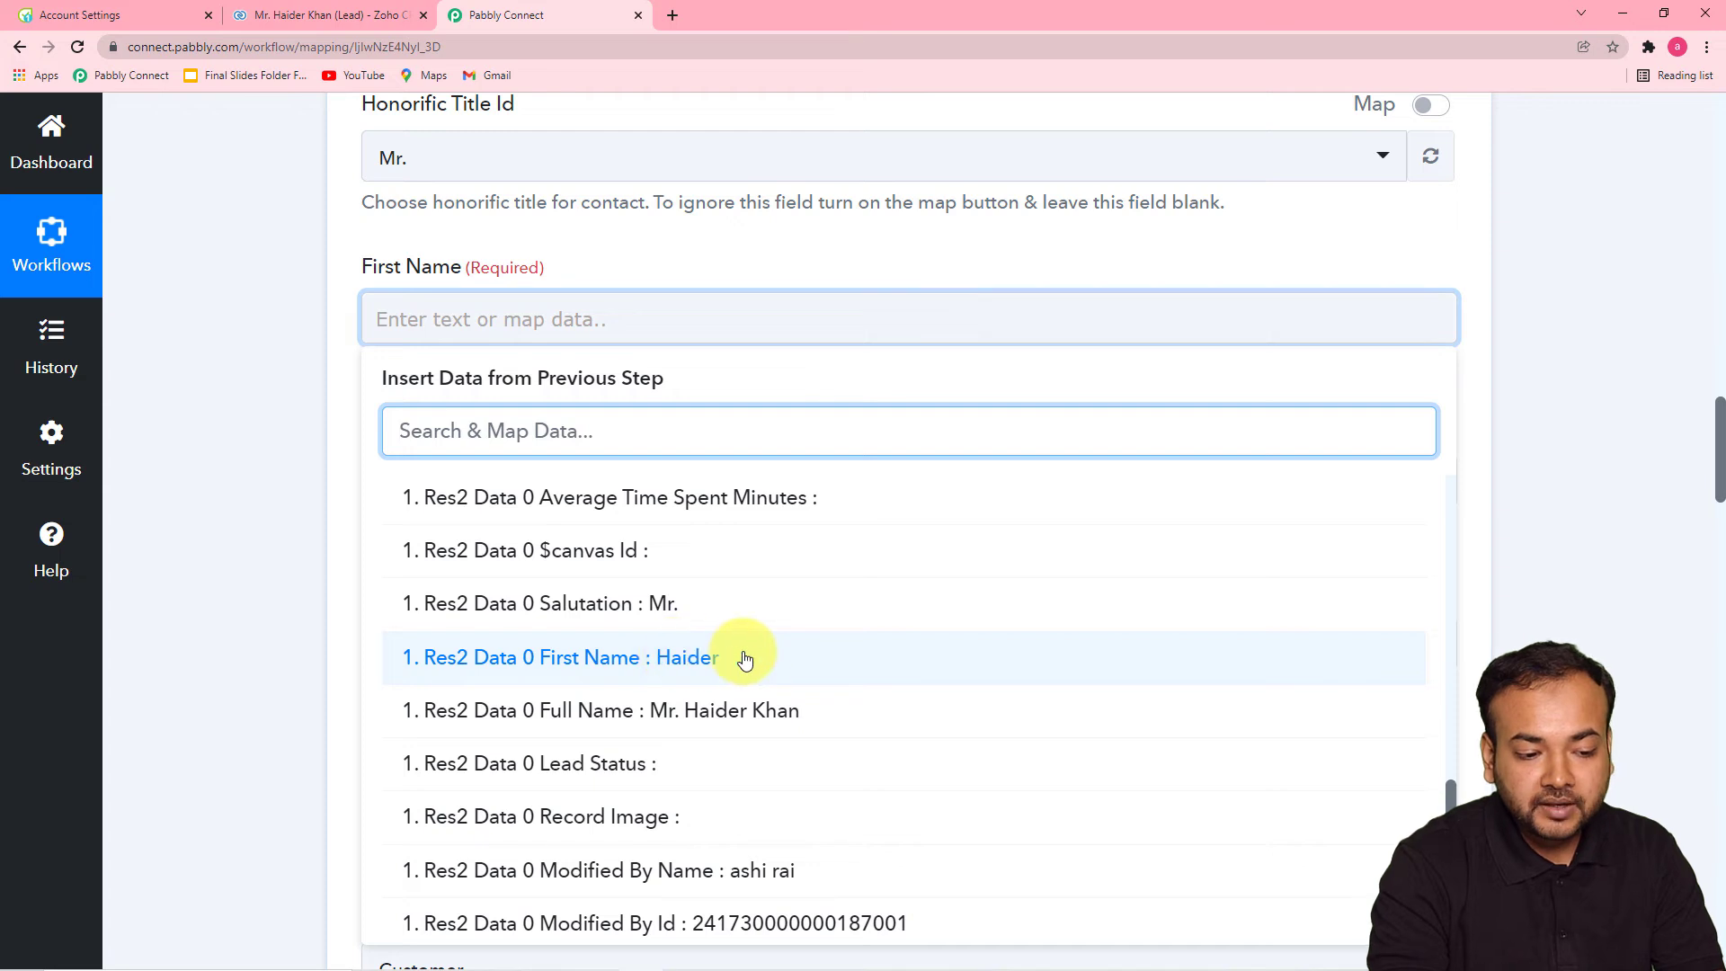
left_click(705, 661)
left_click(297, 451)
scroll(297, 451, "down", 1)
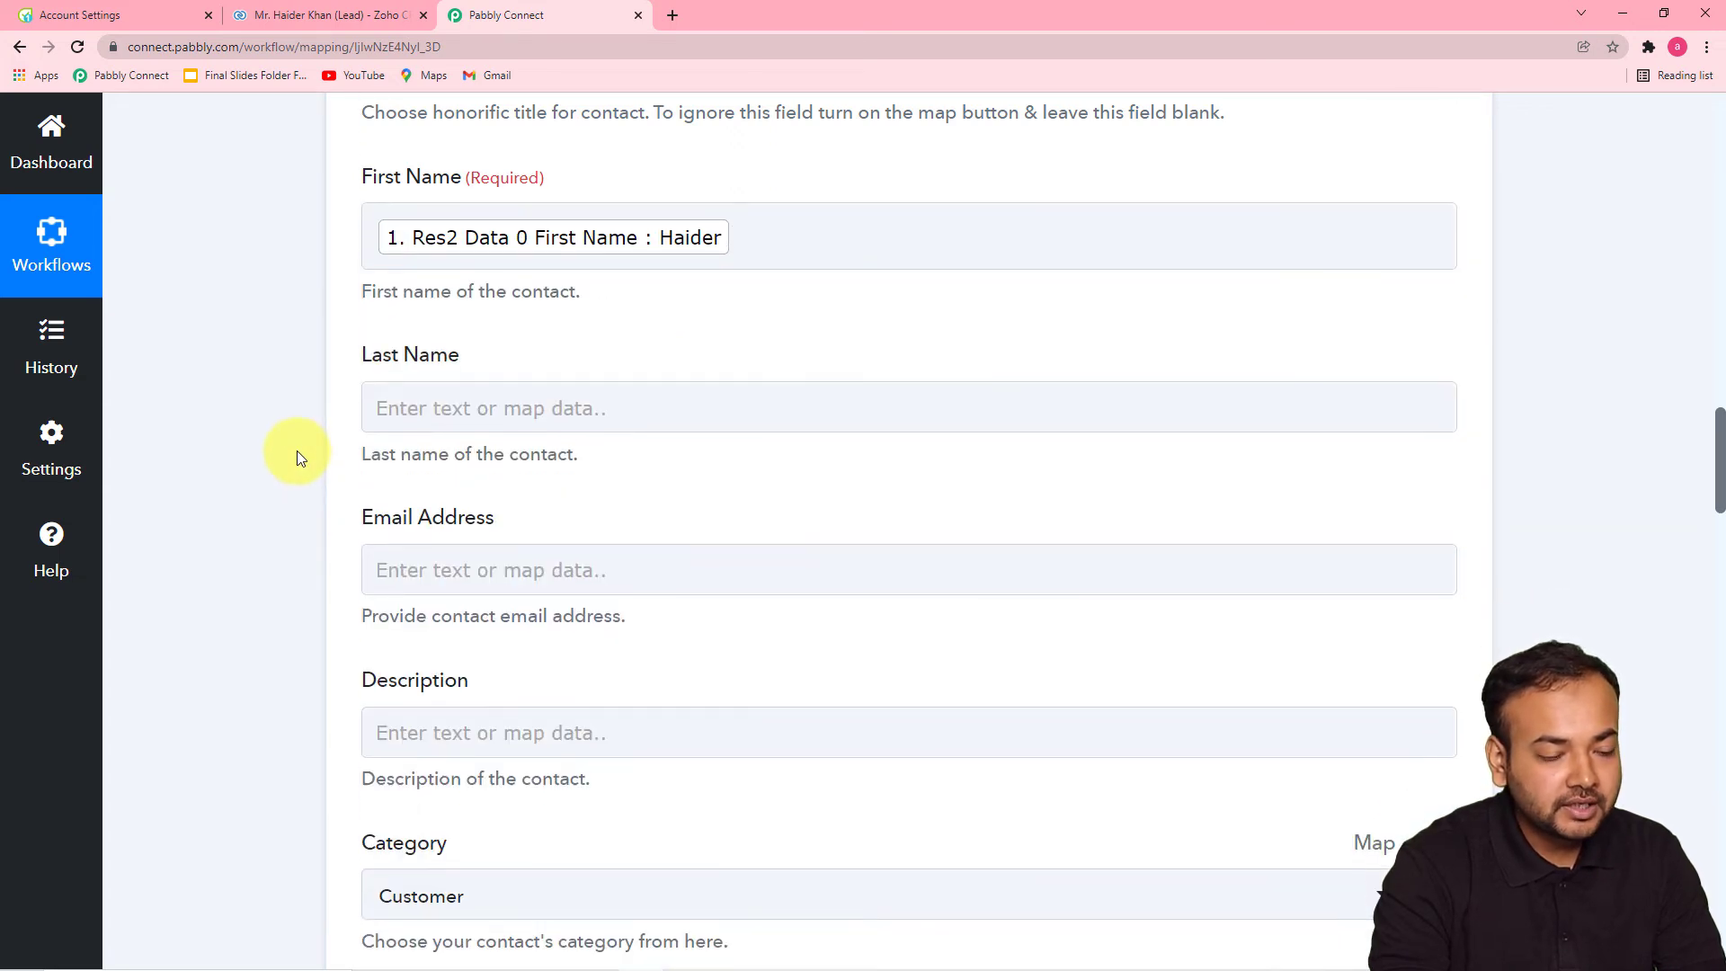
Map the contact's Last Name to the Res2 Data 0 Last Name value from the Zoho CRM: New Module Entry step
left_click(665, 423)
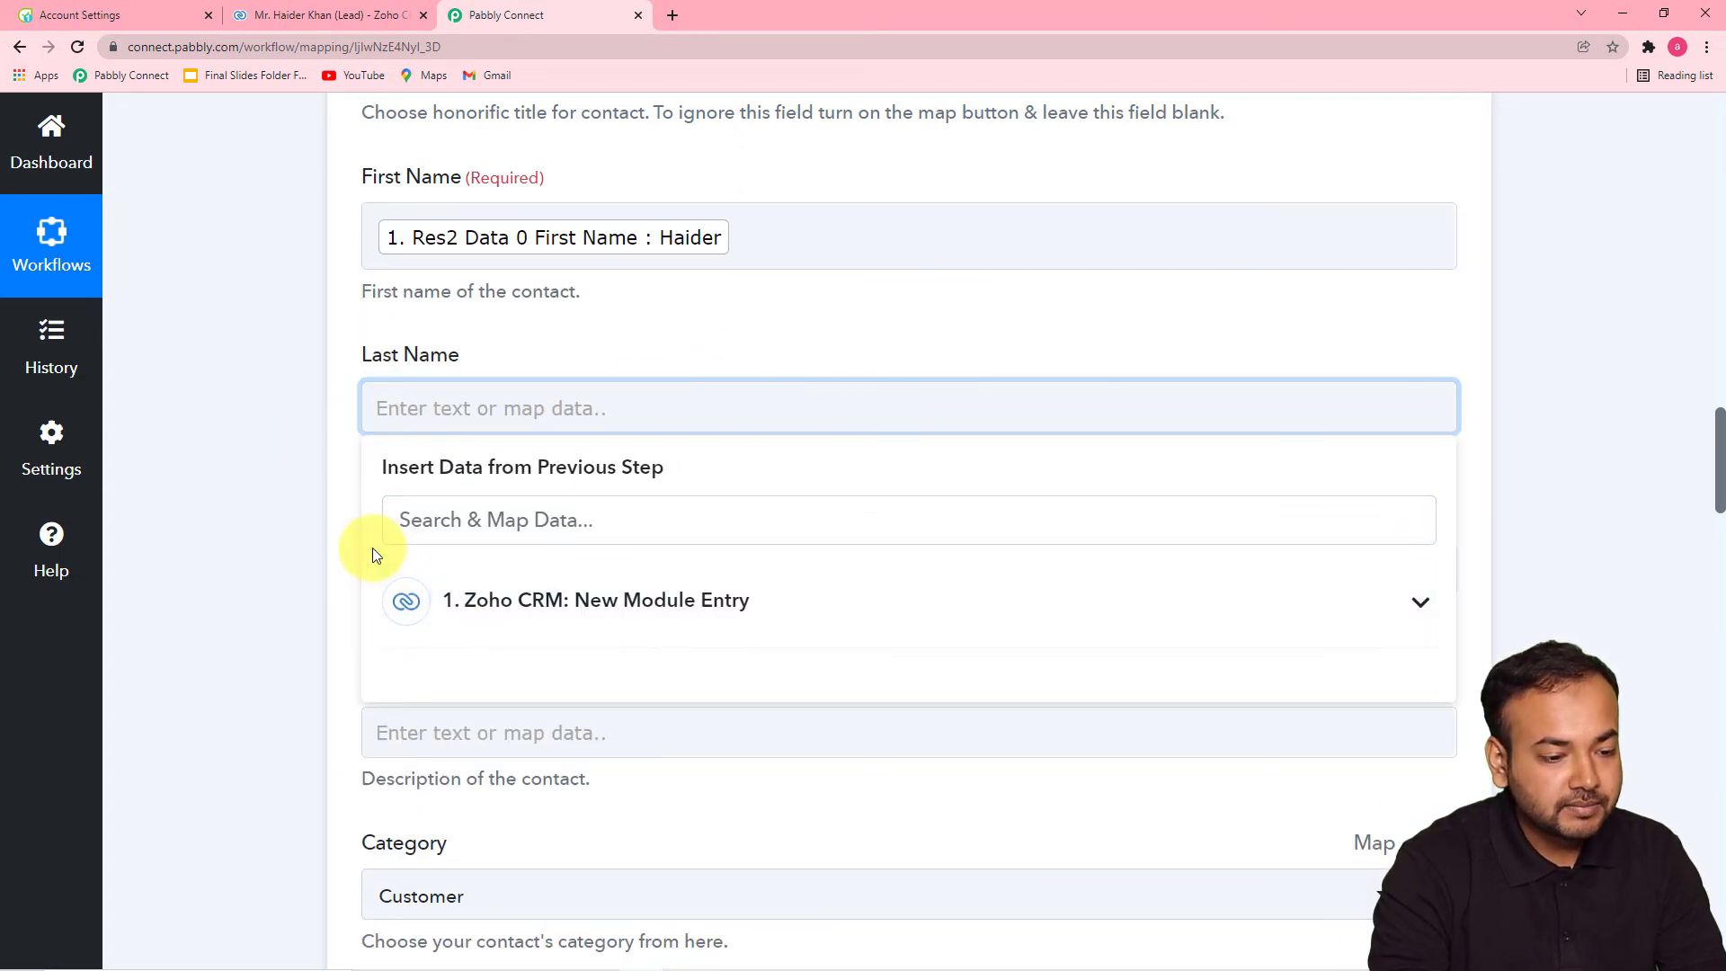
scroll(341, 539, "down", 4)
left_click(713, 251)
scroll(827, 517, "down", 10)
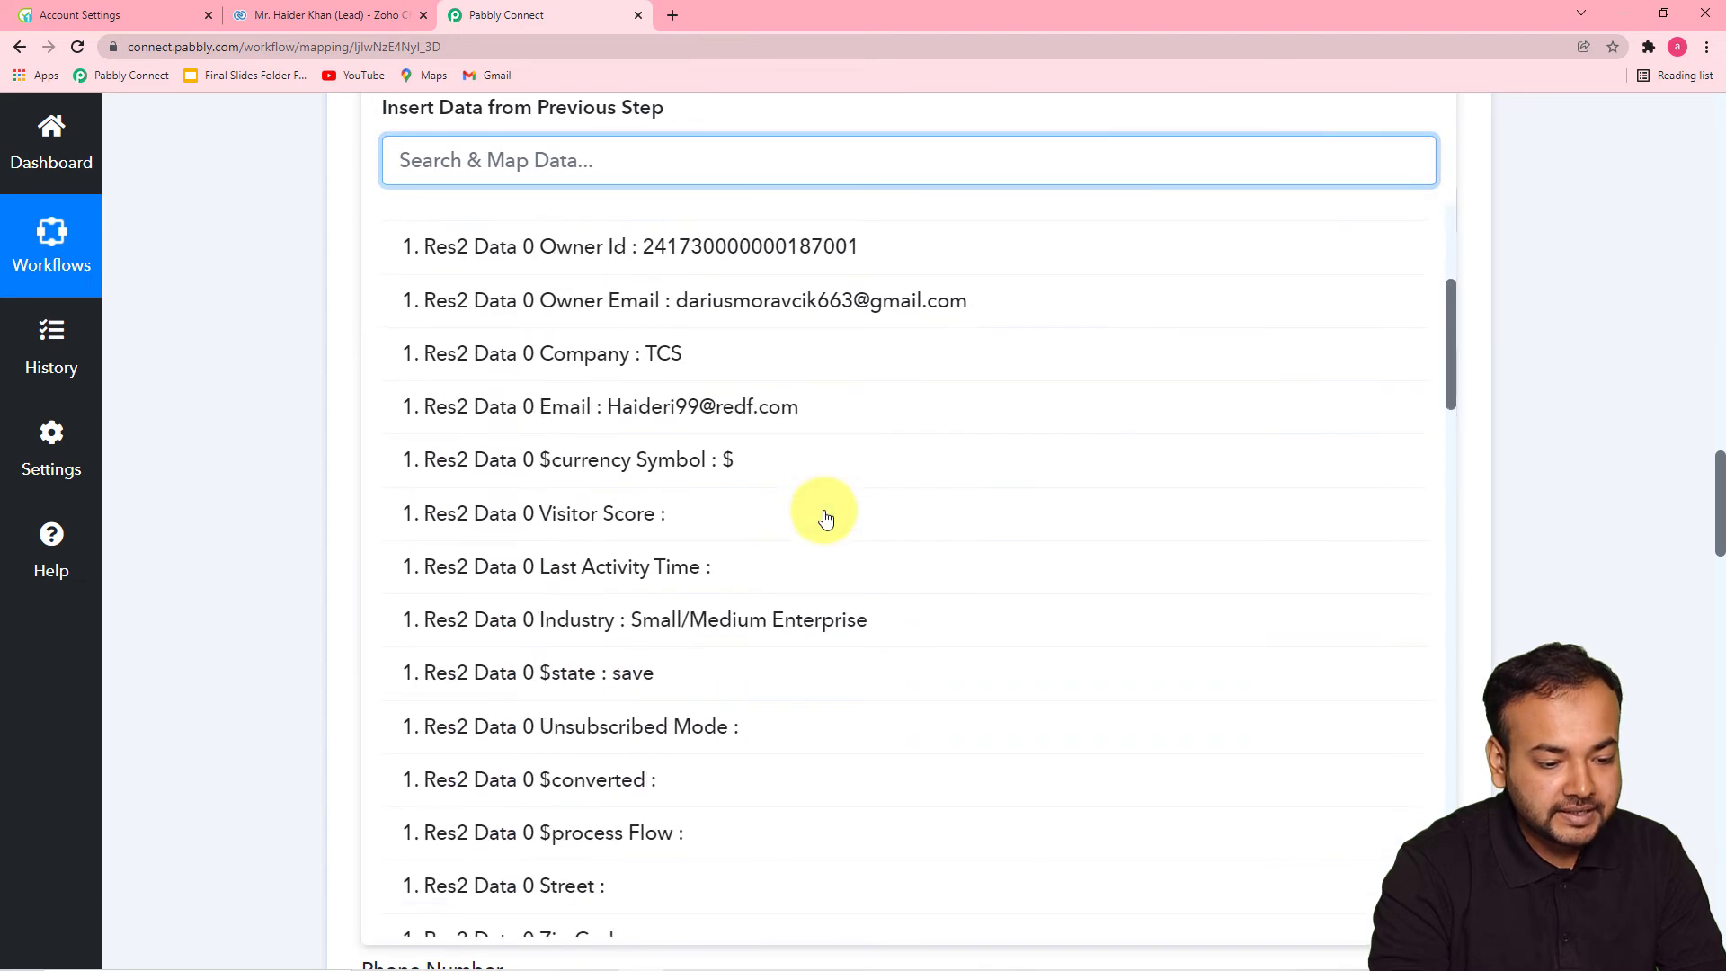
scroll(826, 519, "down", 8)
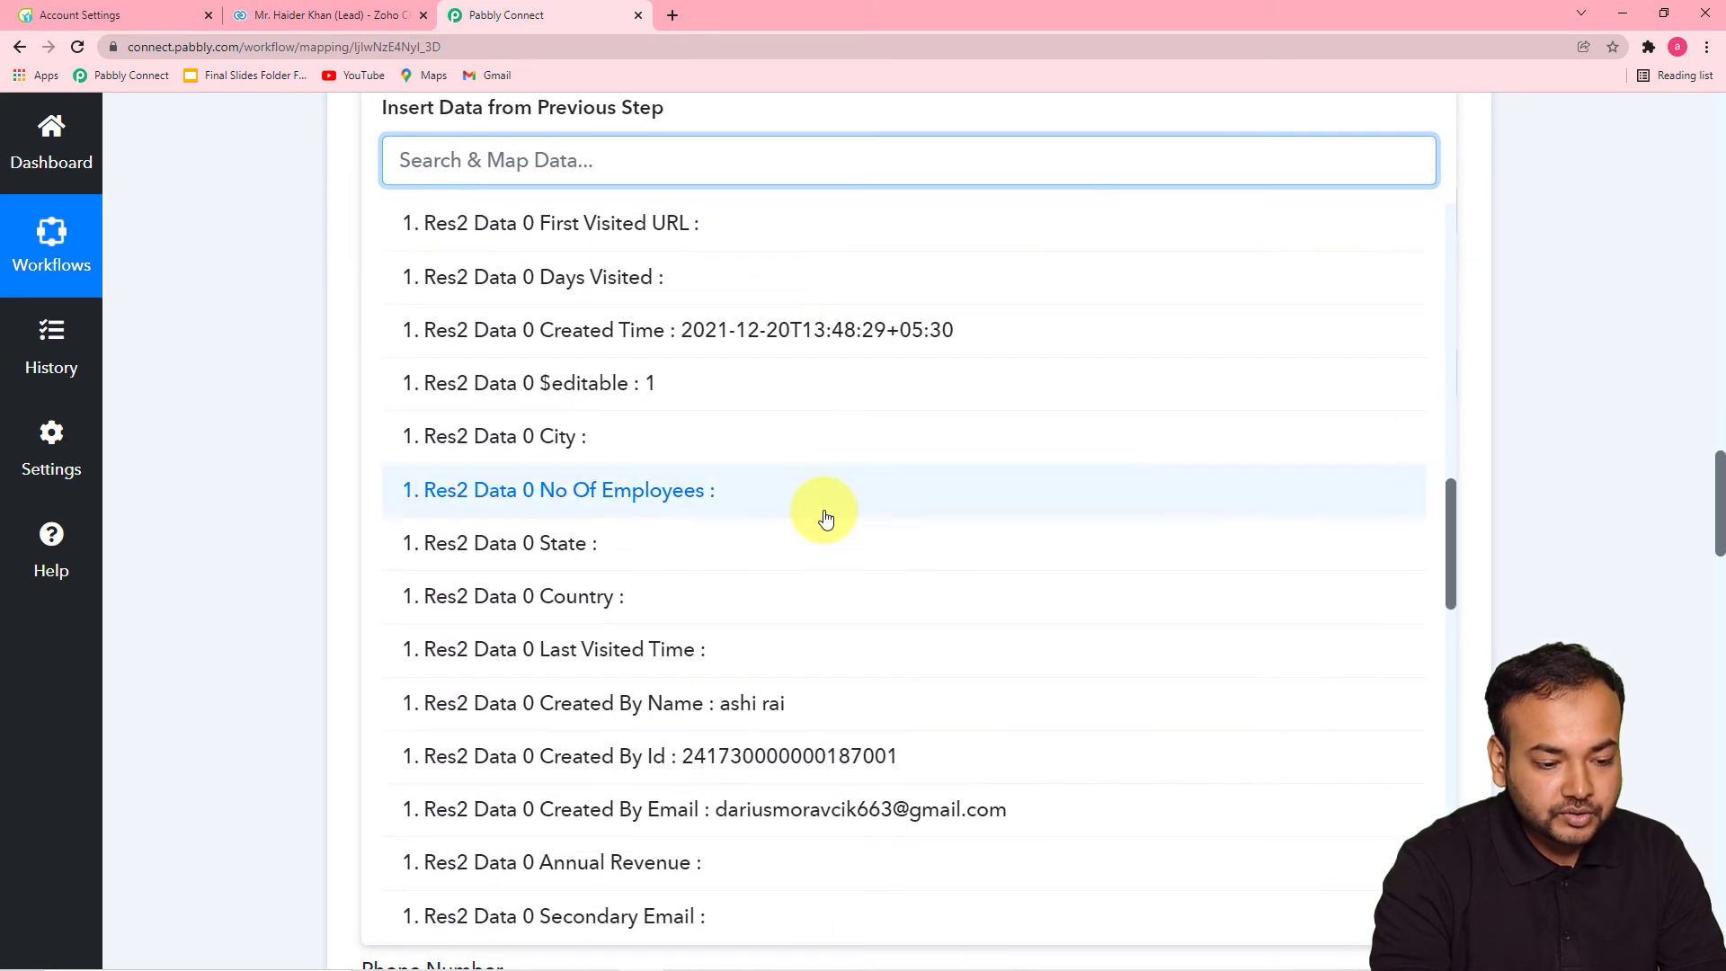
scroll(826, 519, "down", 3)
scroll(826, 523, "down", 9)
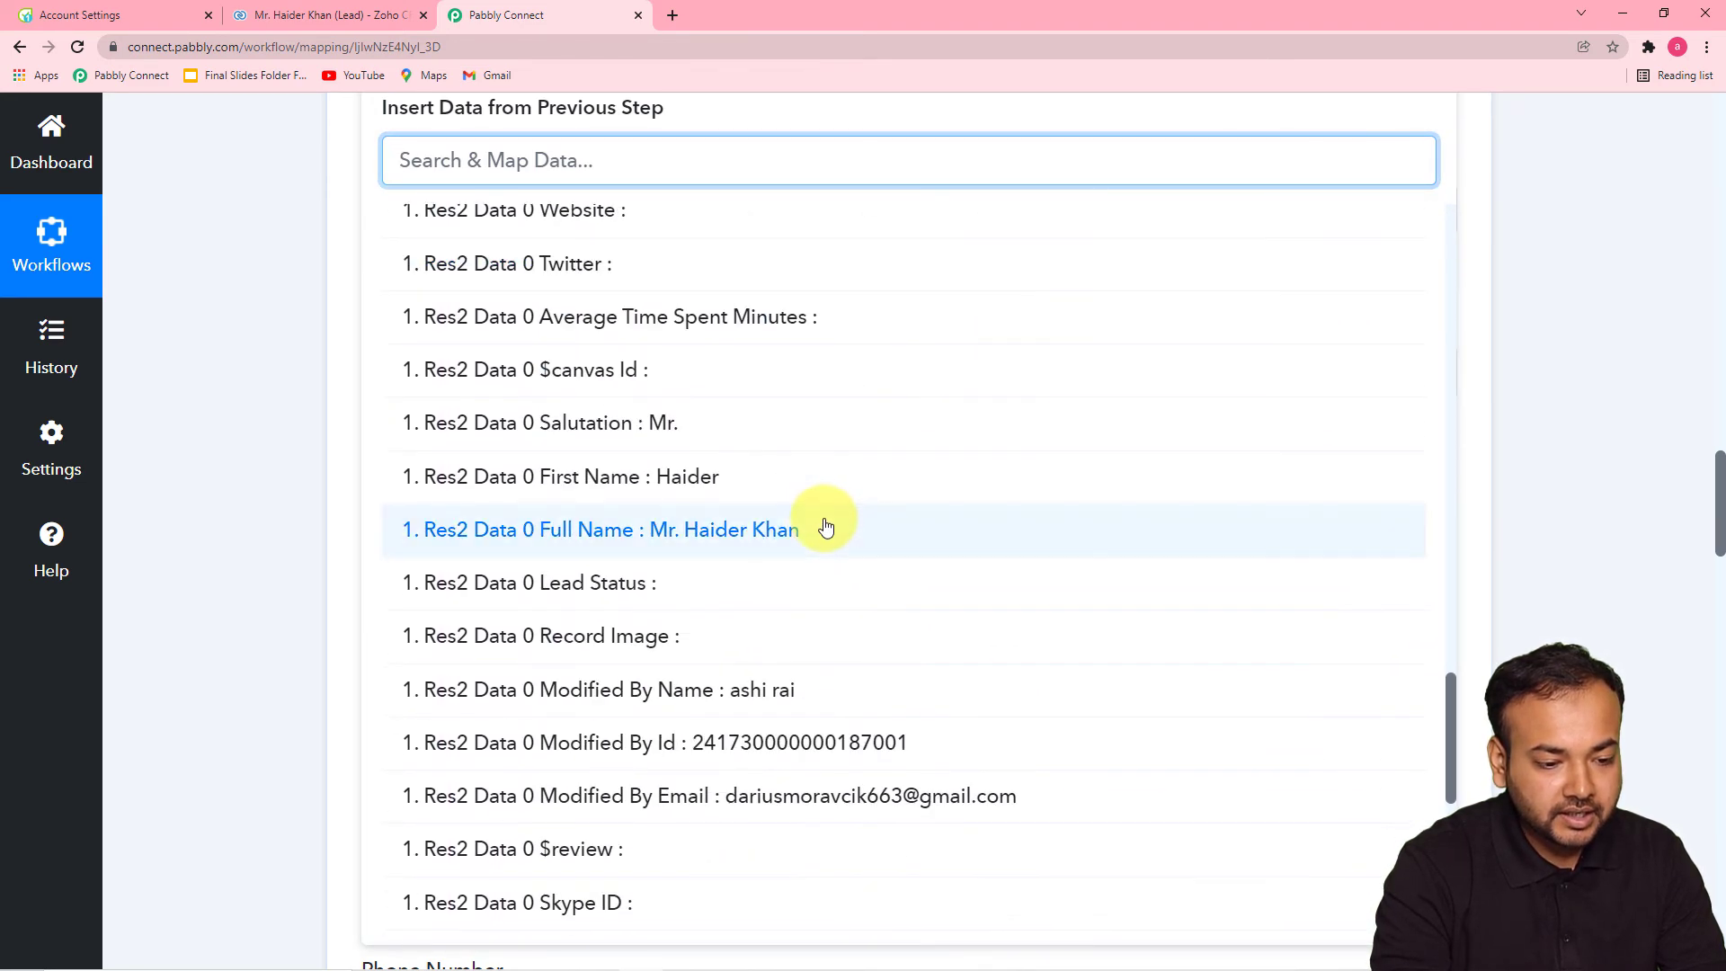
scroll(861, 537, "down", 3)
scroll(861, 537, "down", 3)
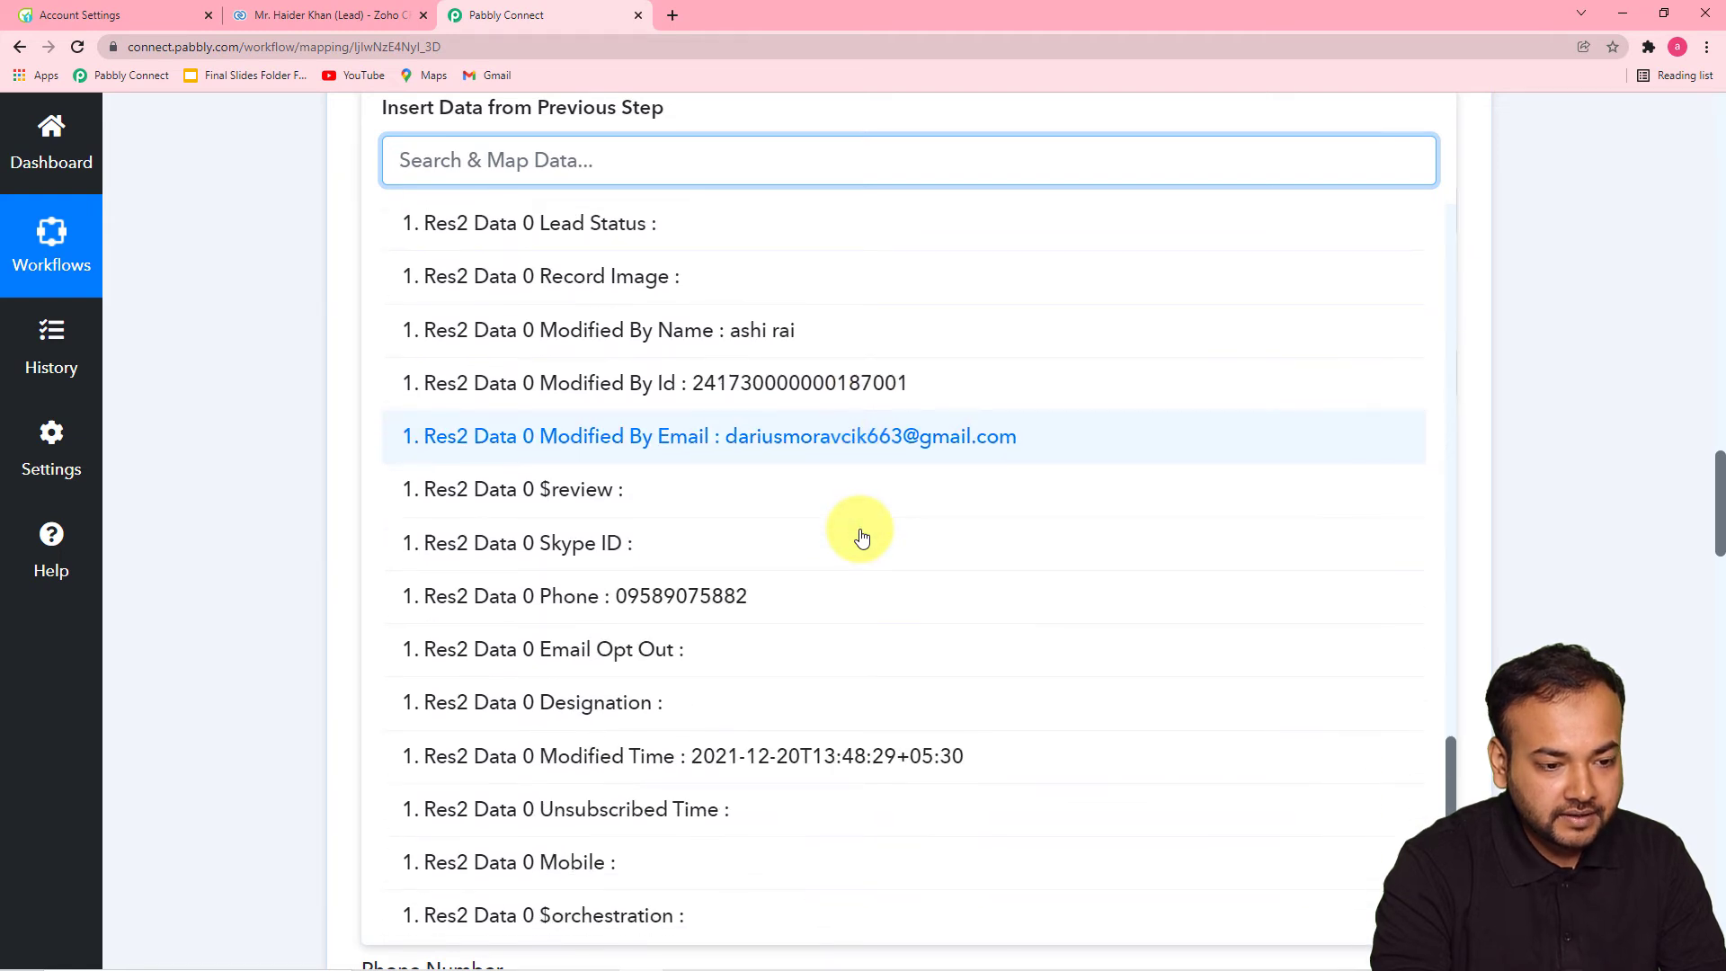
scroll(861, 537, "down", 1)
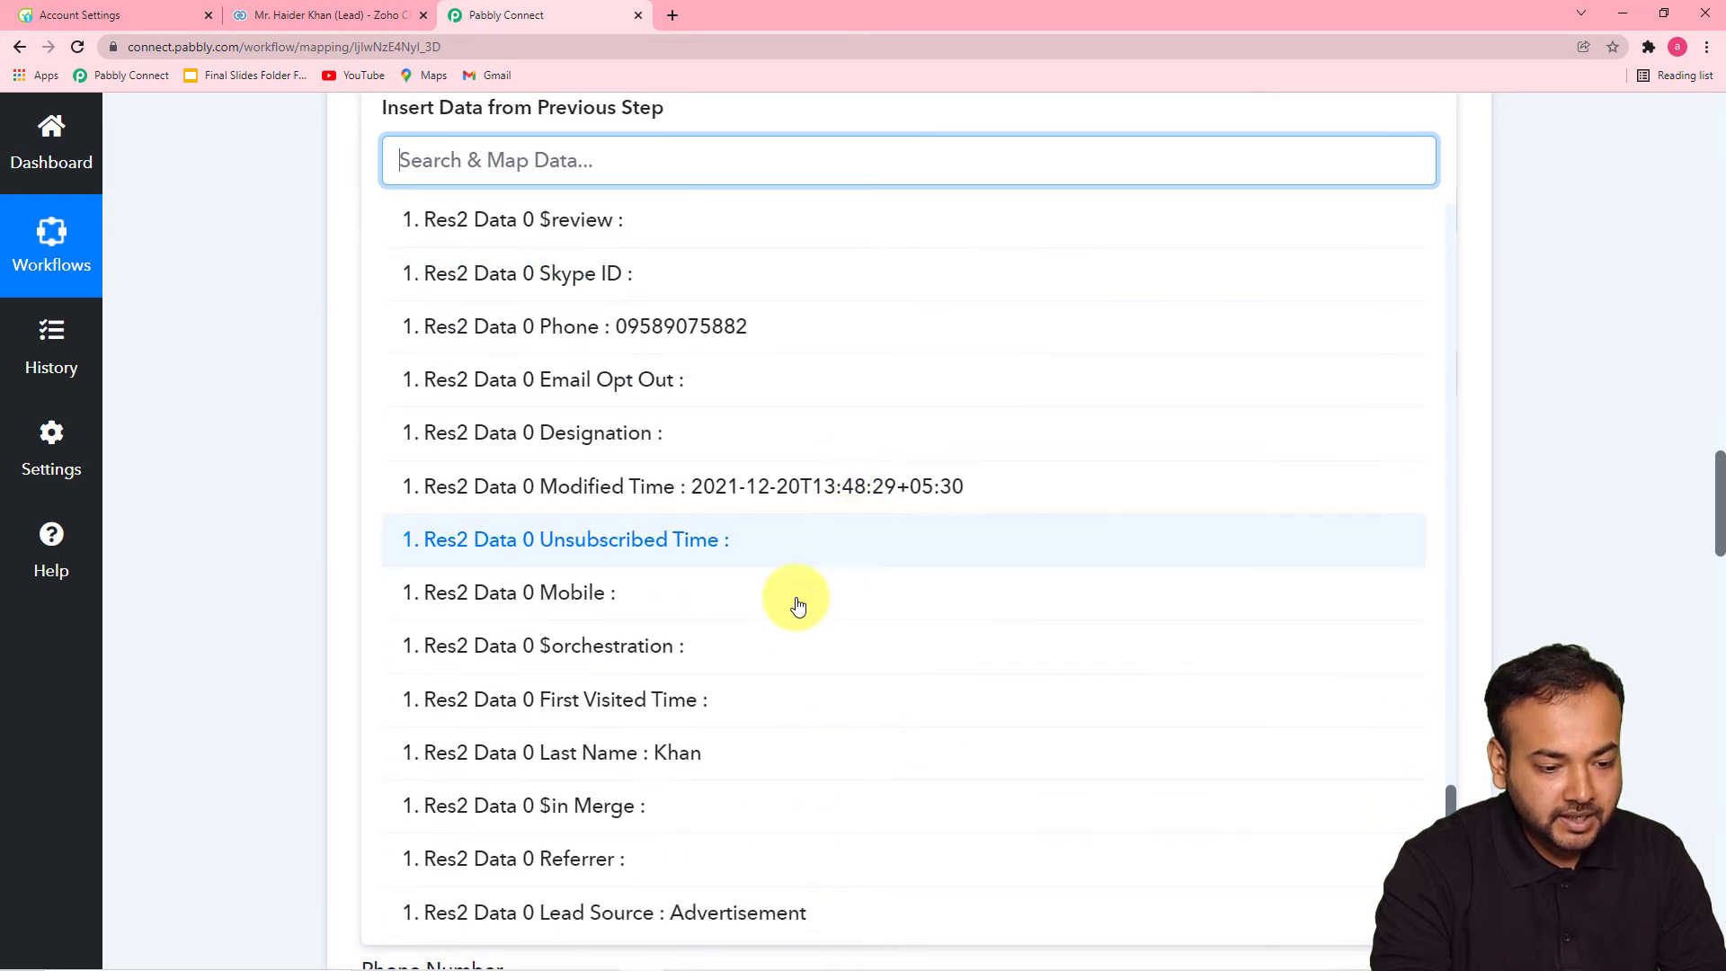
left_click(666, 751)
scroll(283, 428, "up", 2)
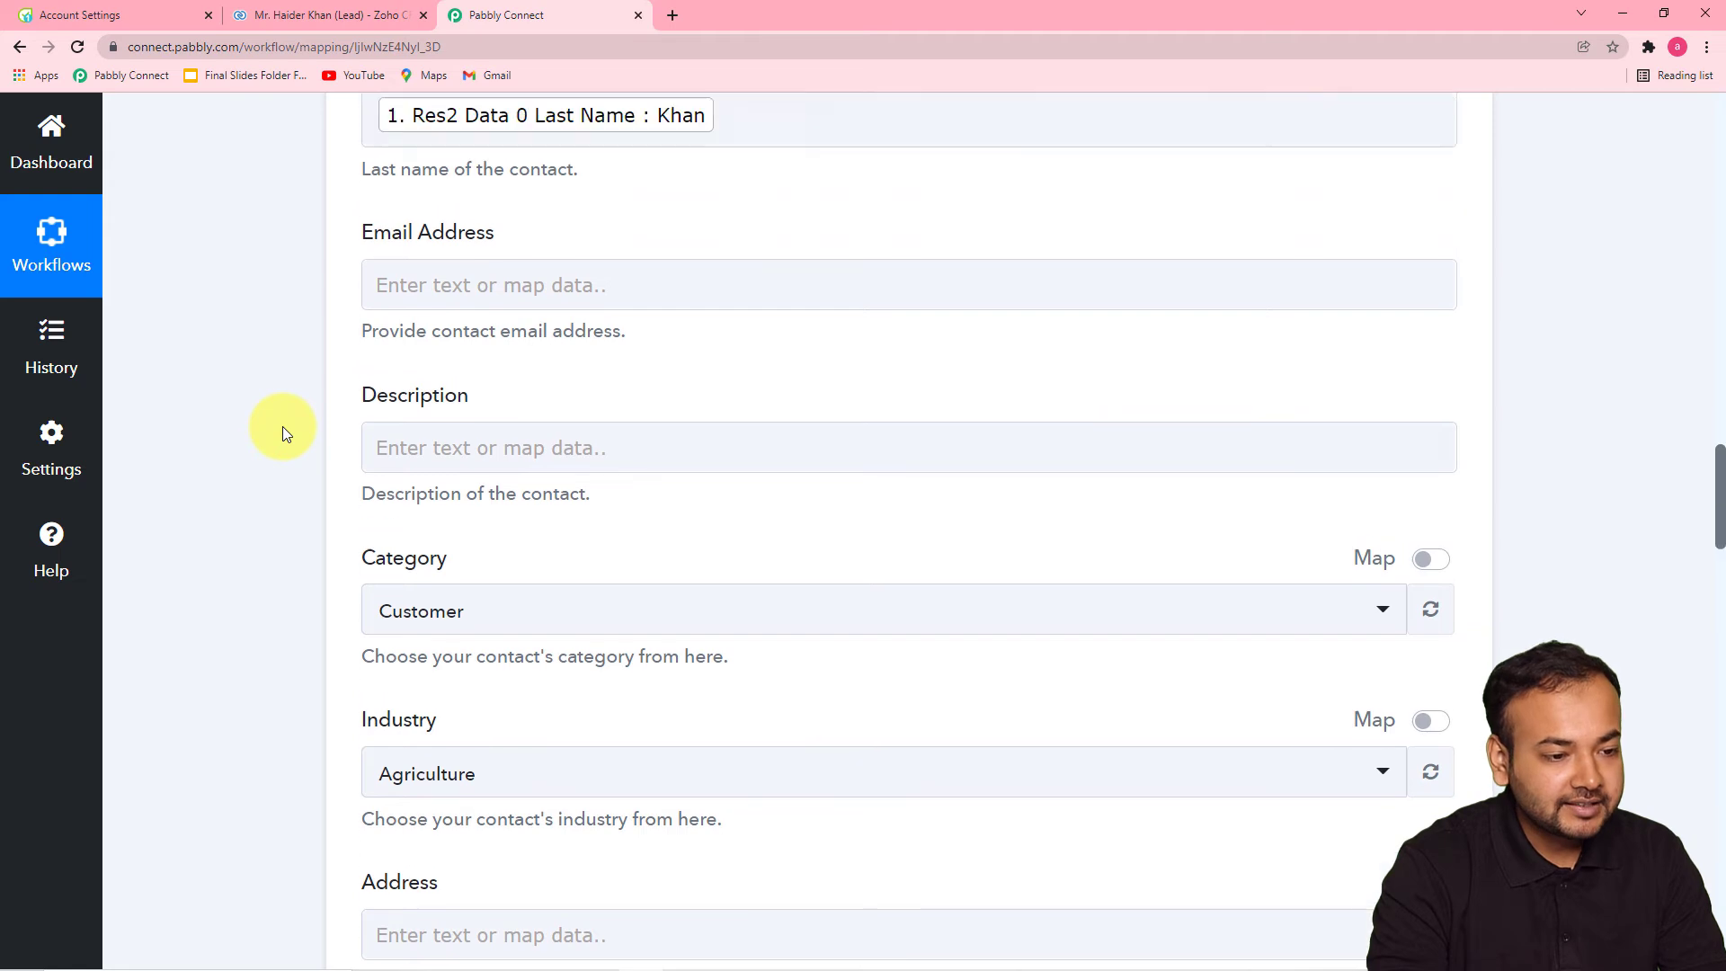
Map the contact's Email Address to the Res2 Data 0 Email value from the Zoho CRM: New Module Entry step
left_click(585, 410)
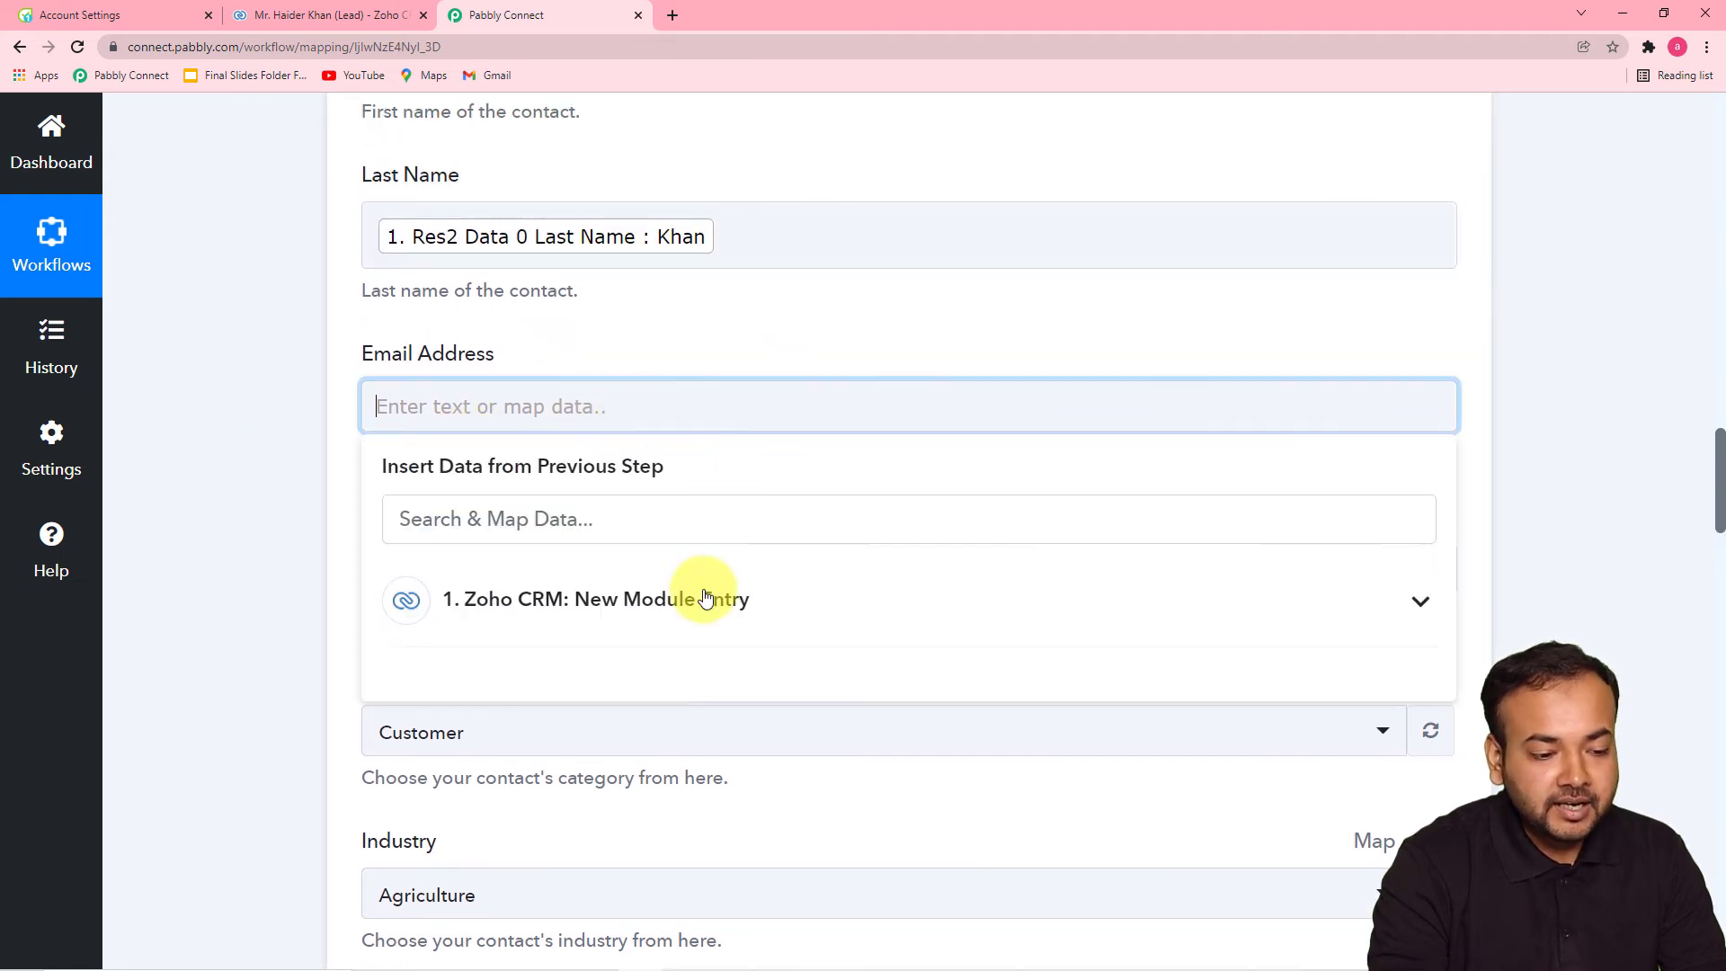
left_click(642, 612)
scroll(759, 755, "down", 3)
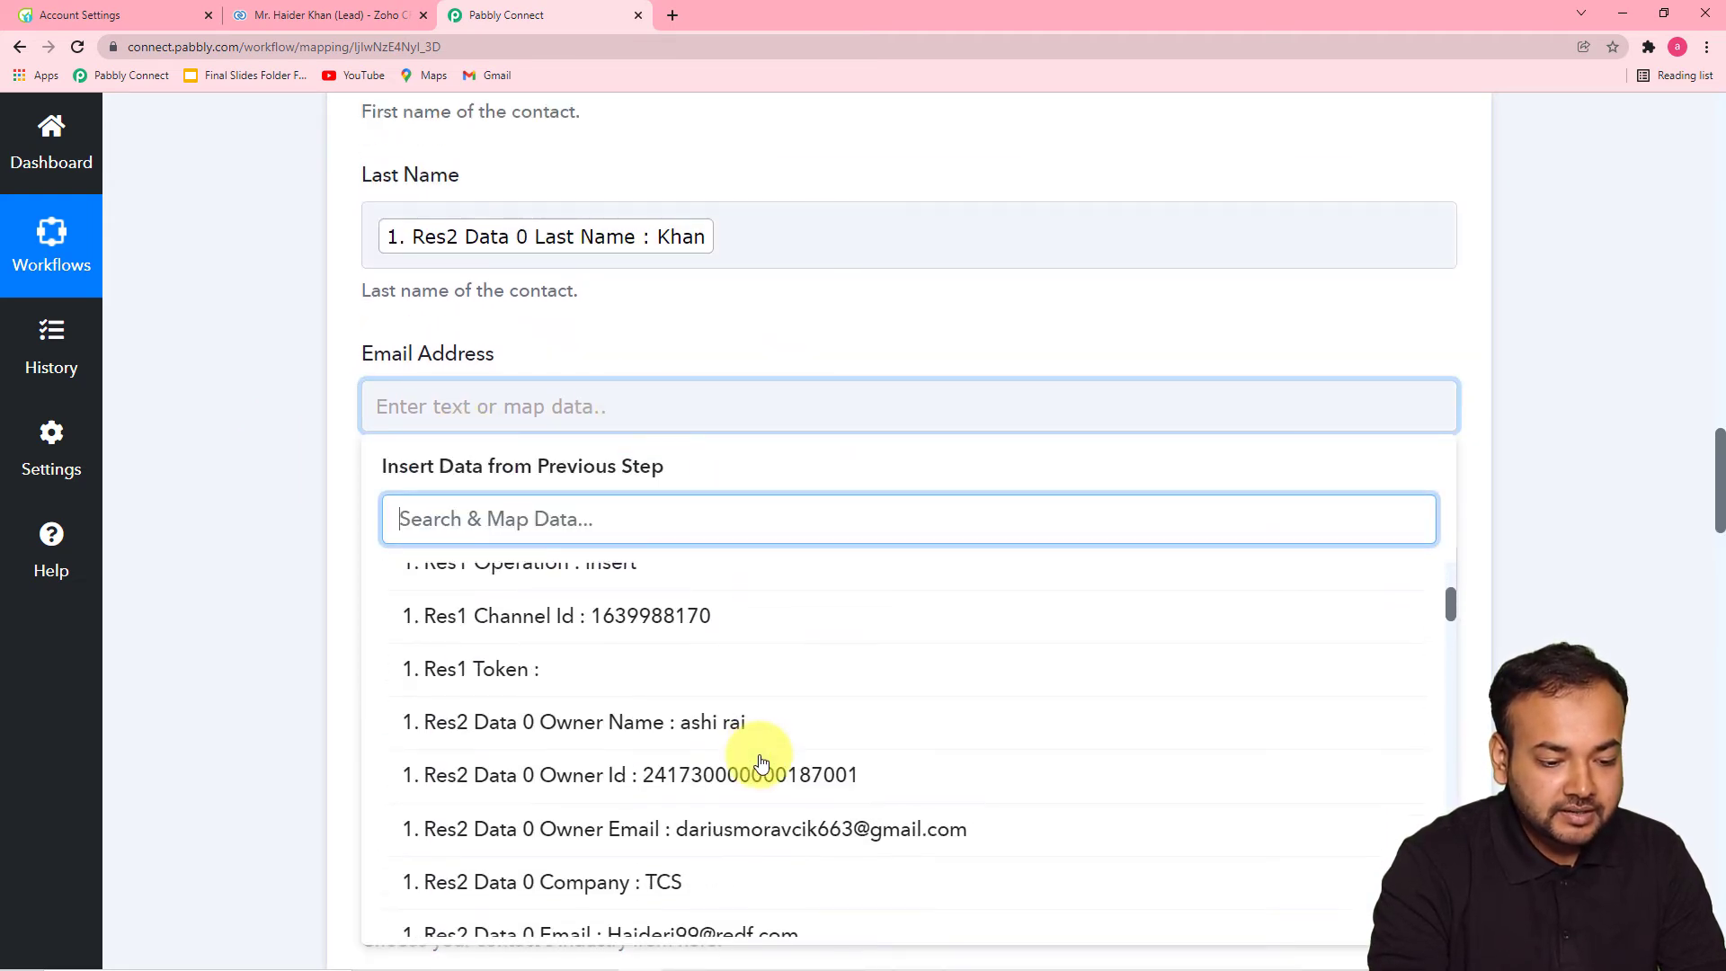
scroll(1021, 846, "down", 2)
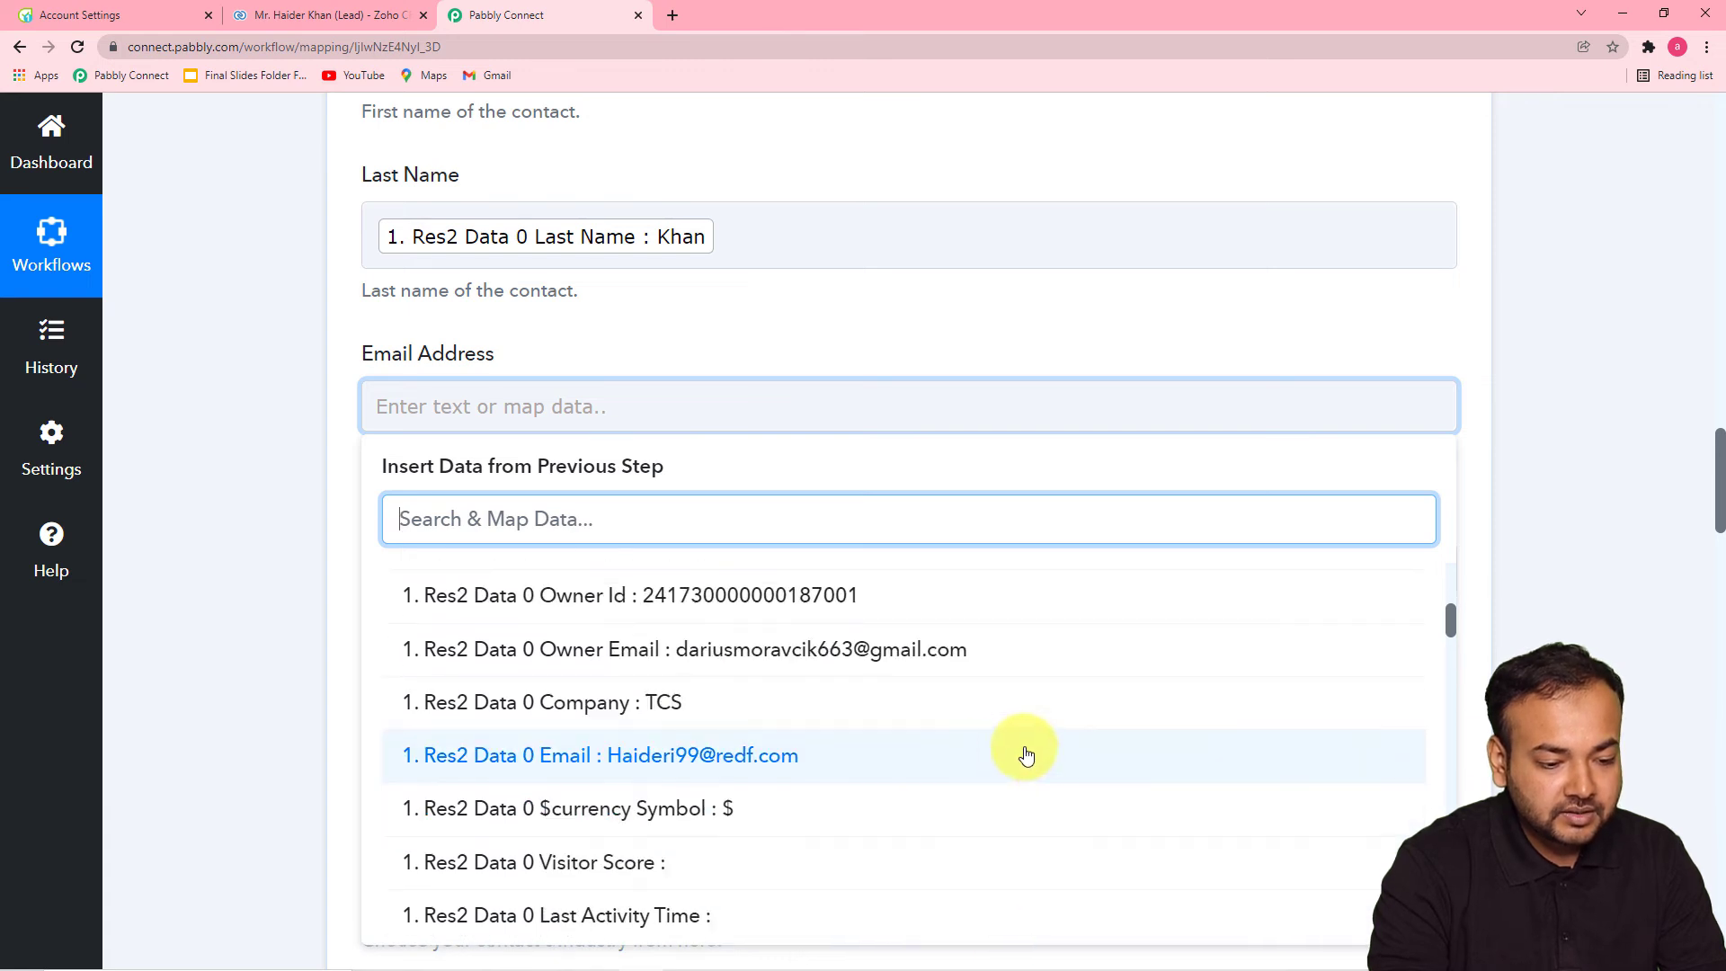
left_click(712, 773)
left_click(336, 547)
Choose Customer as the contact's Category and Construction as its Industry
scroll(336, 548, "down", 4)
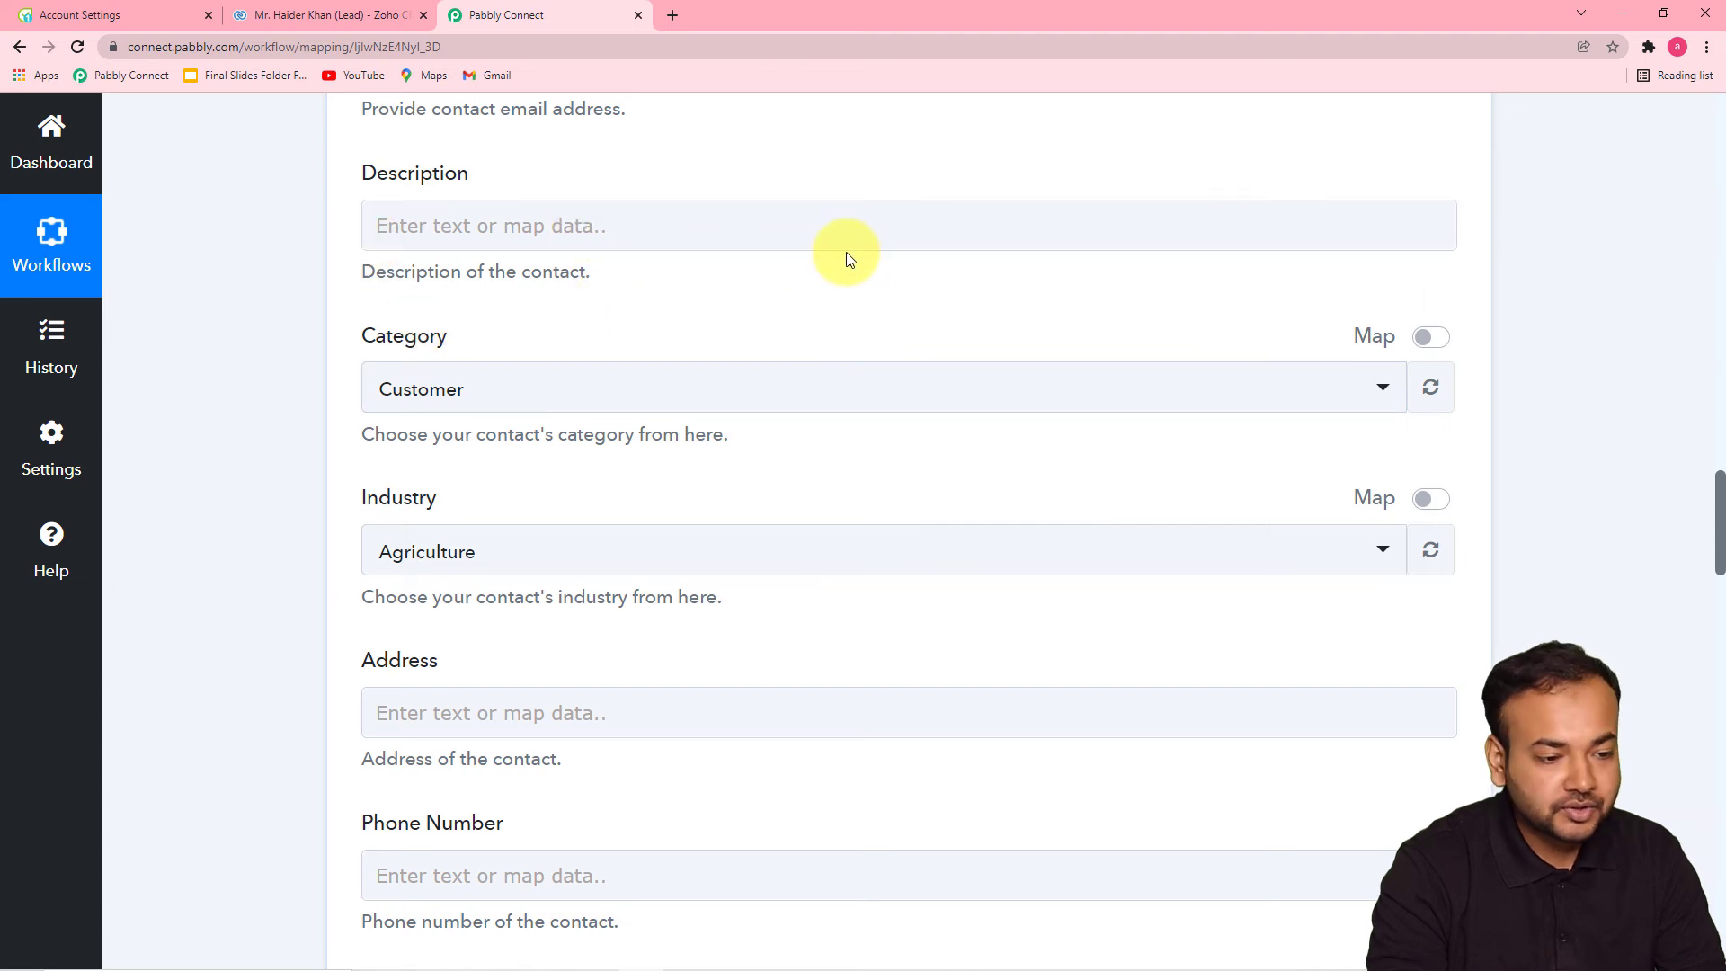
left_click(573, 400)
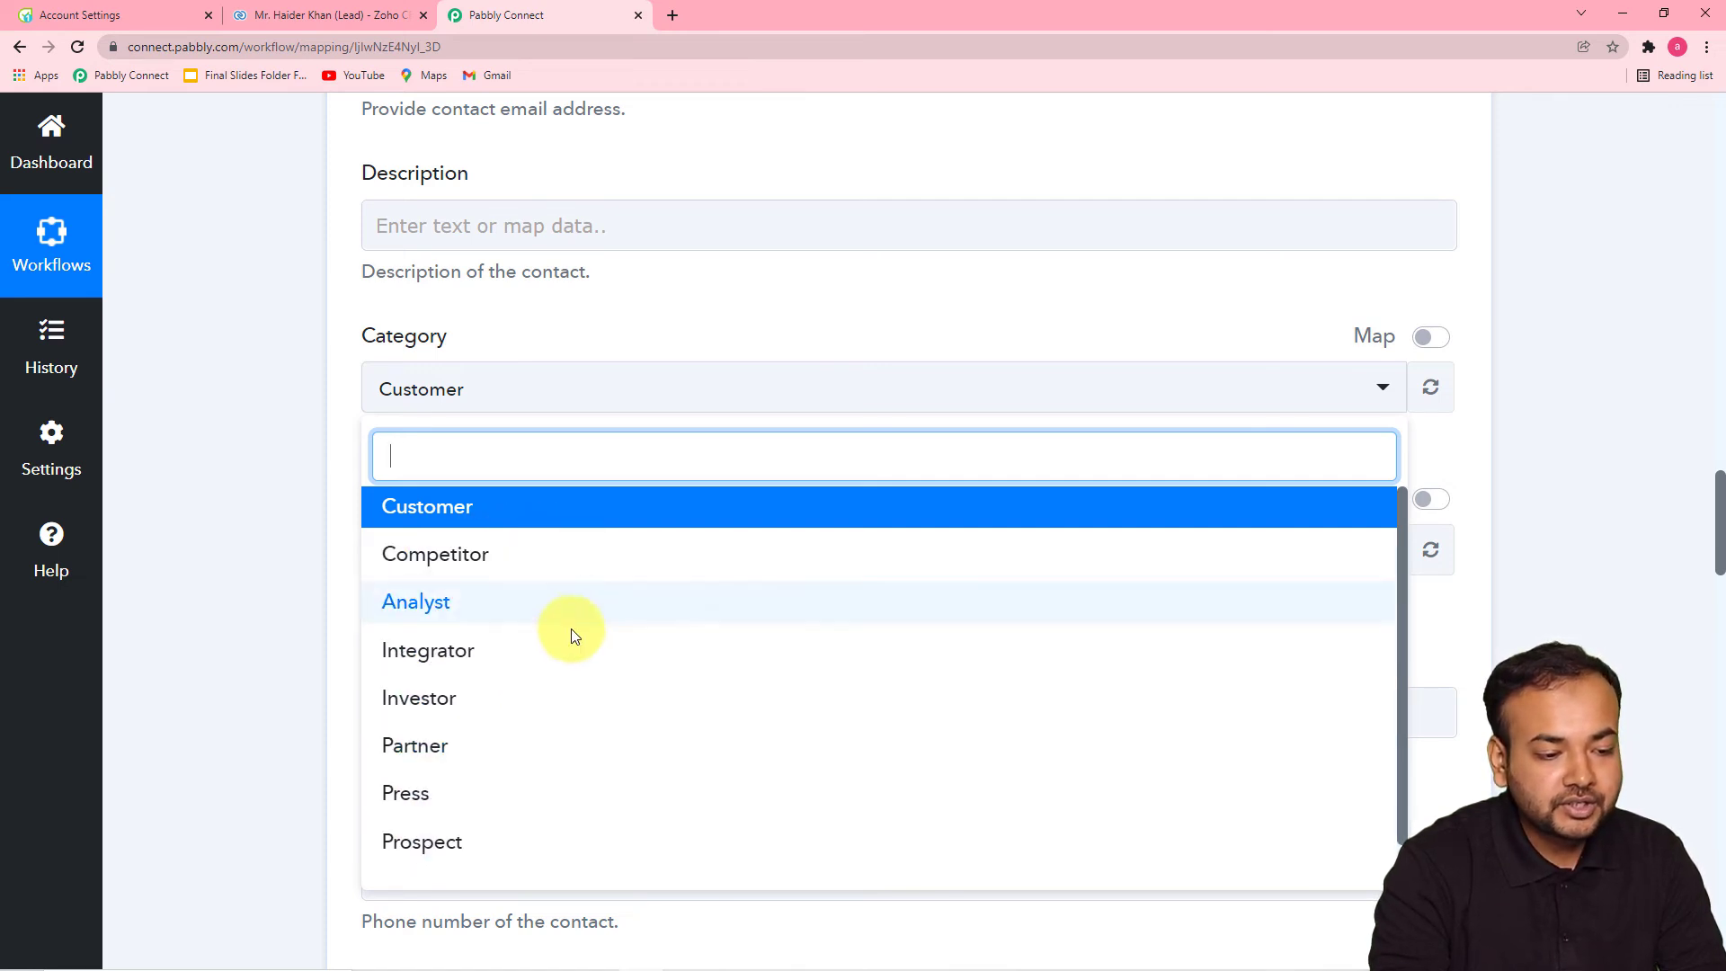
left_click(518, 513)
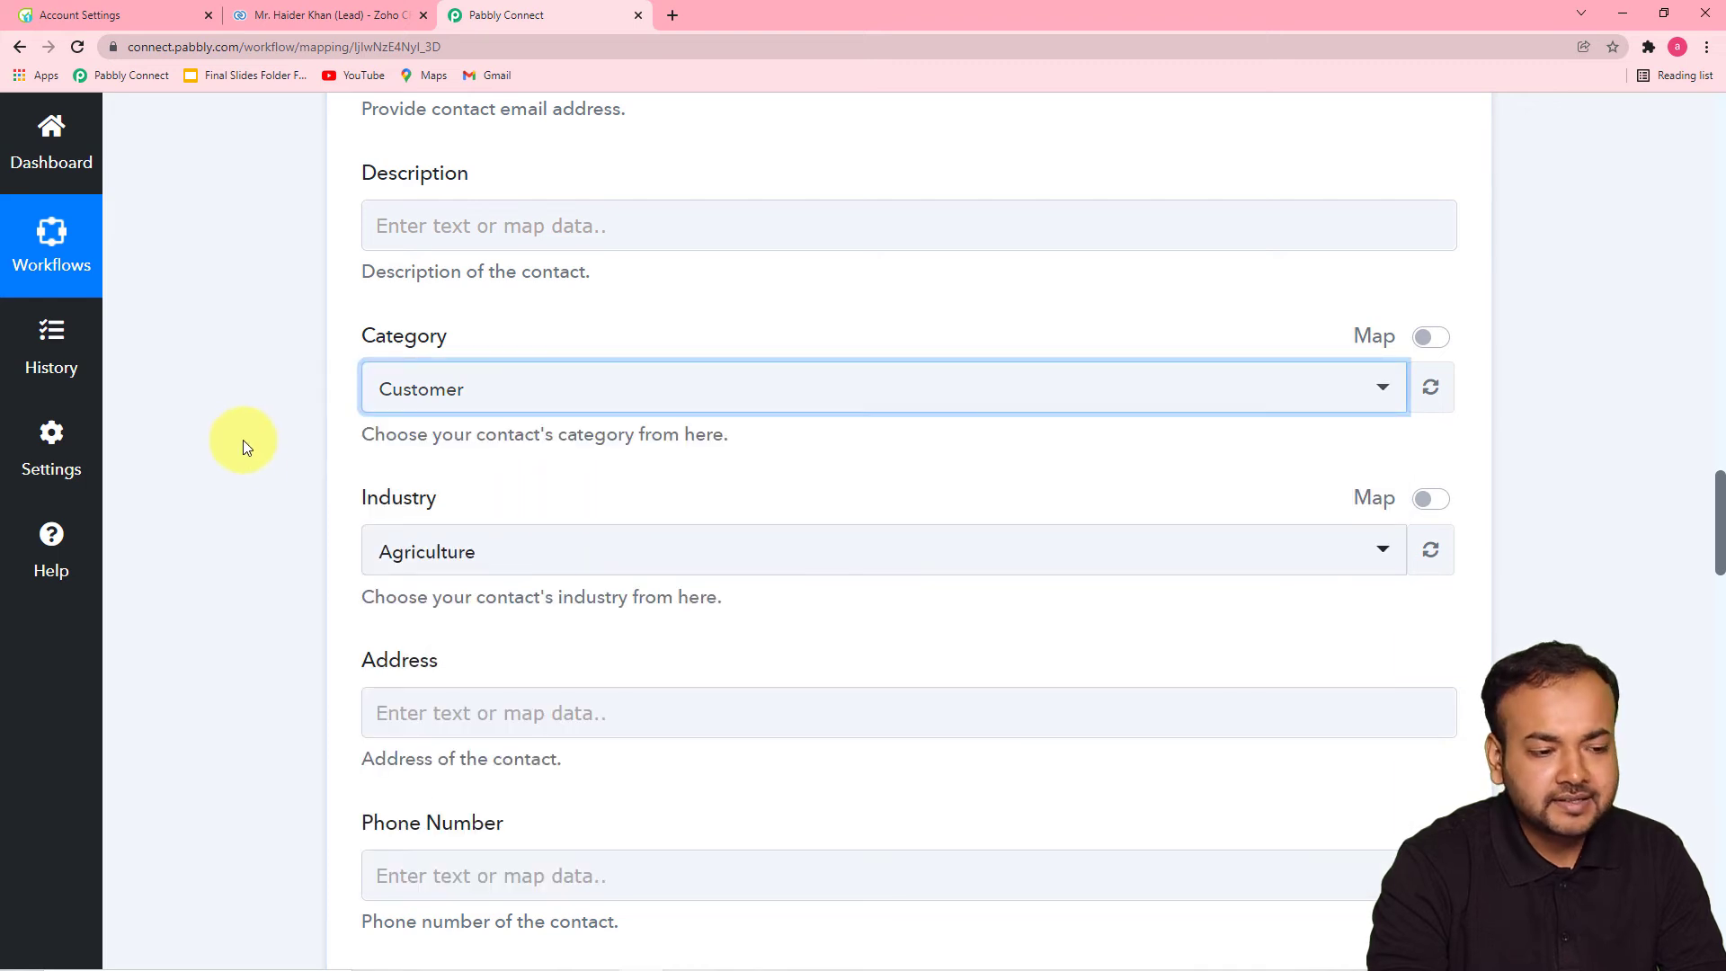
scroll(242, 435, "down", 3)
left_click(559, 282)
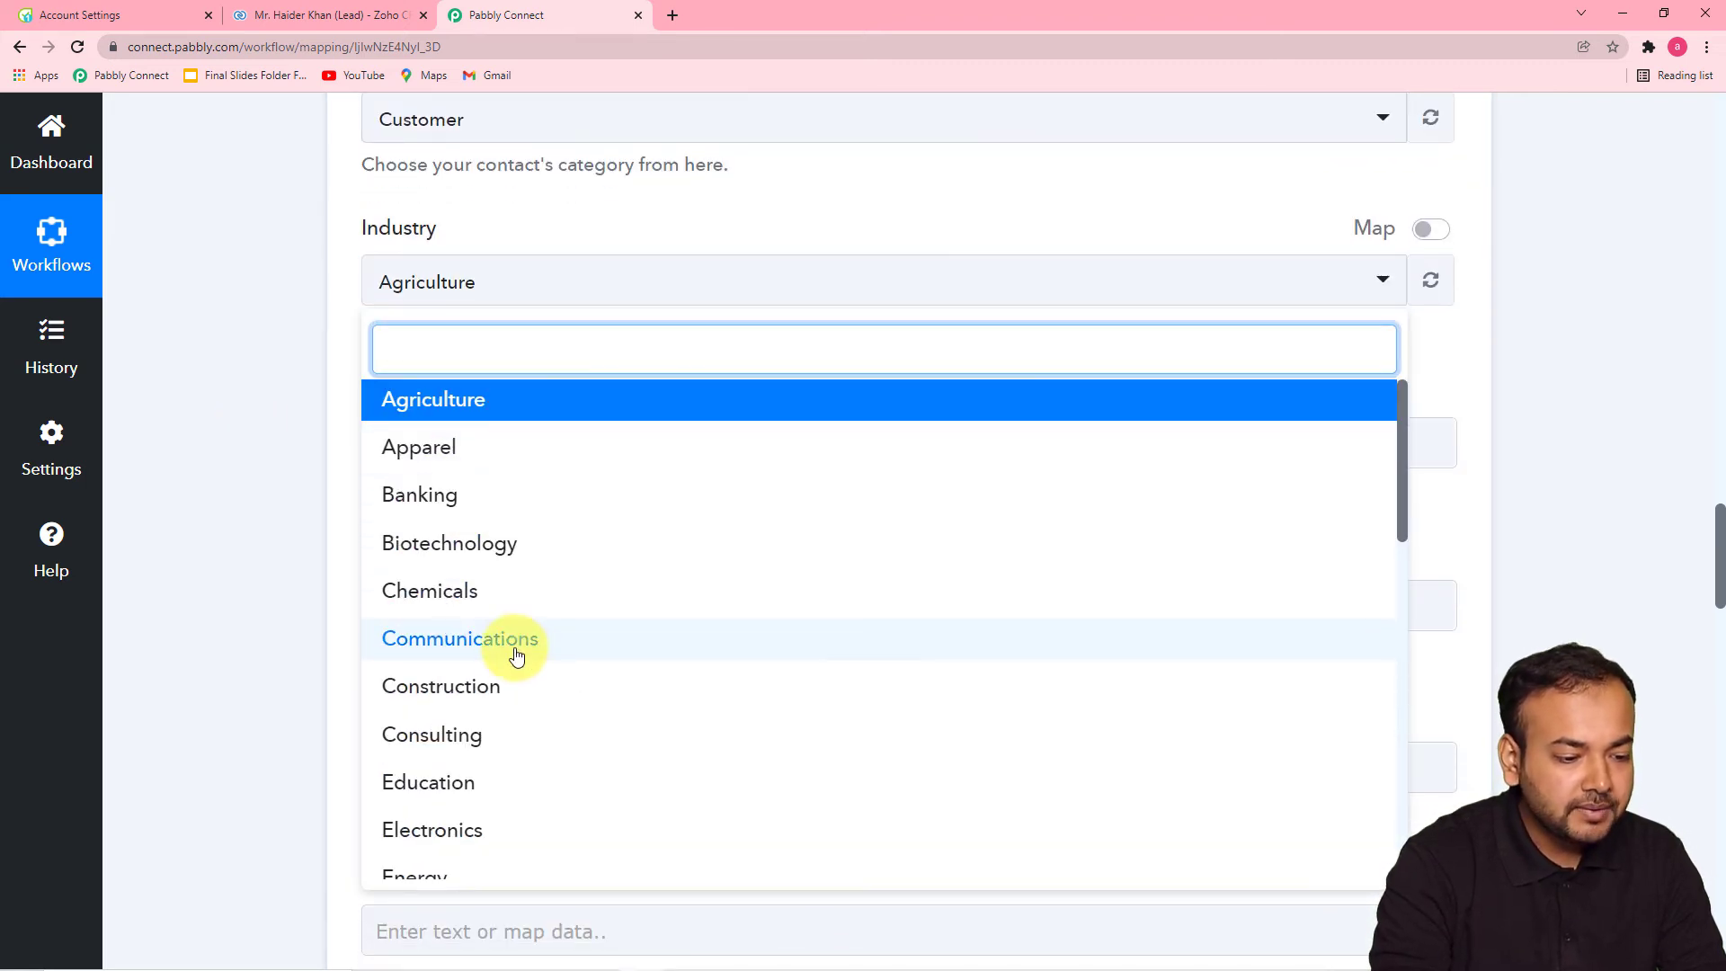
left_click(497, 697)
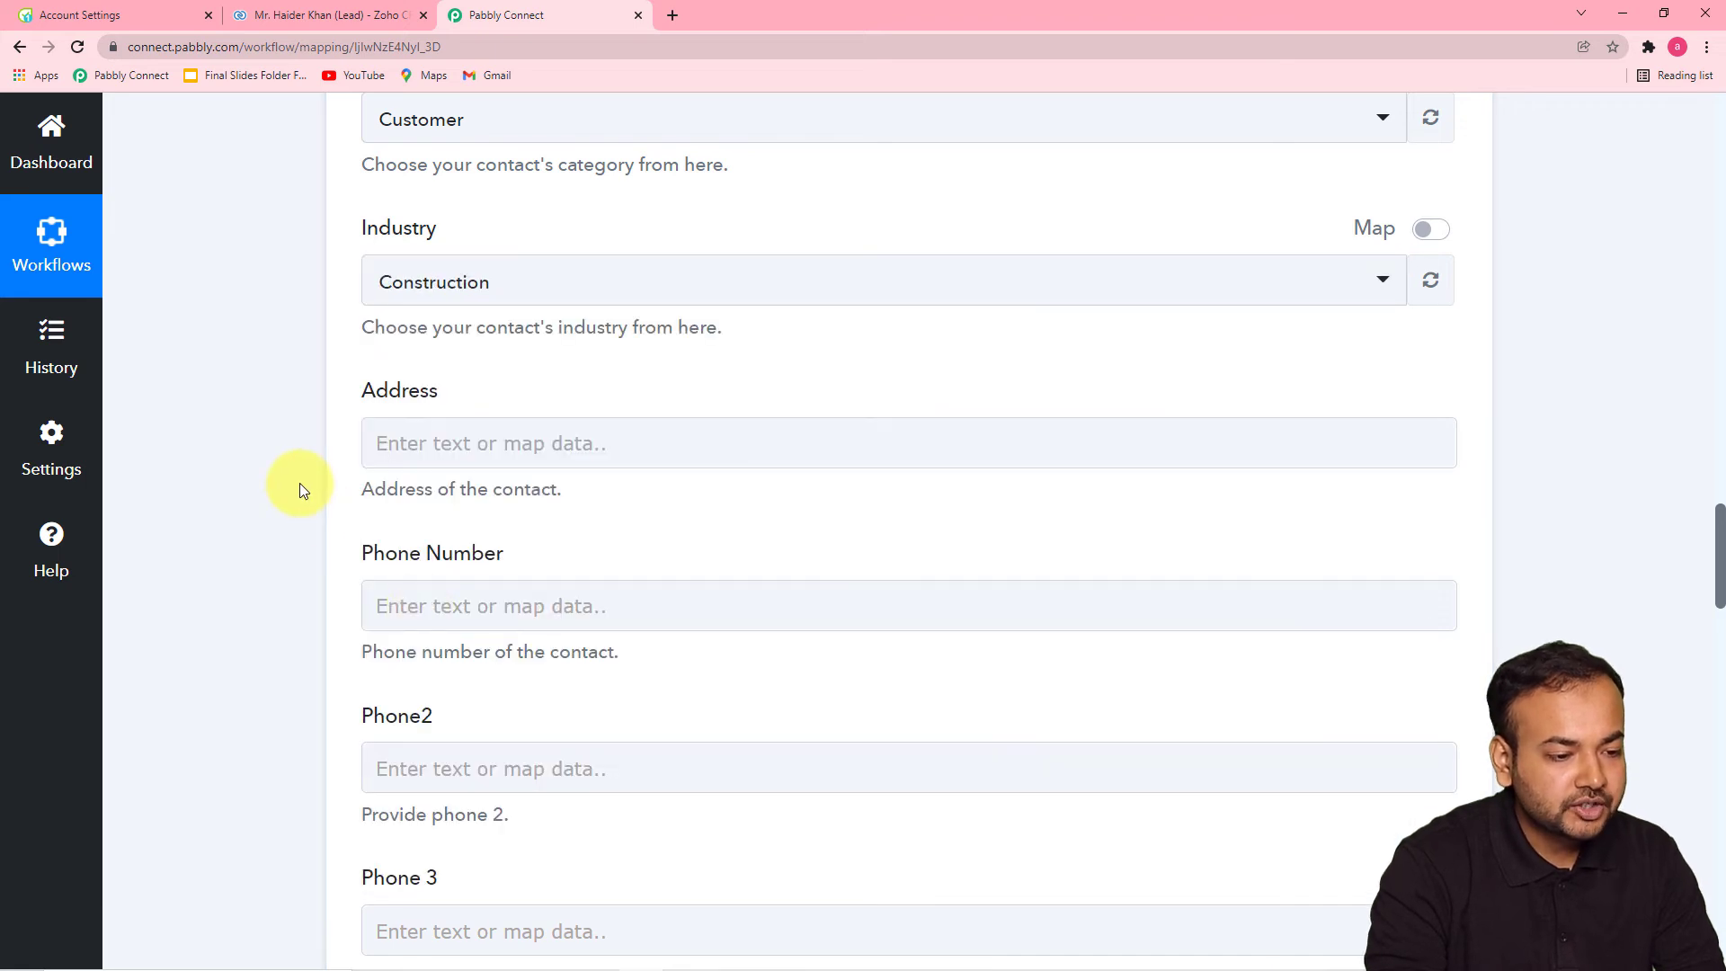
Map the contact's Phone Number to the Res2 Data 0 Phone value from the Zoho CRM: New Module Entry step
scroll(300, 483, "down", 4)
scroll(300, 483, "up", 2)
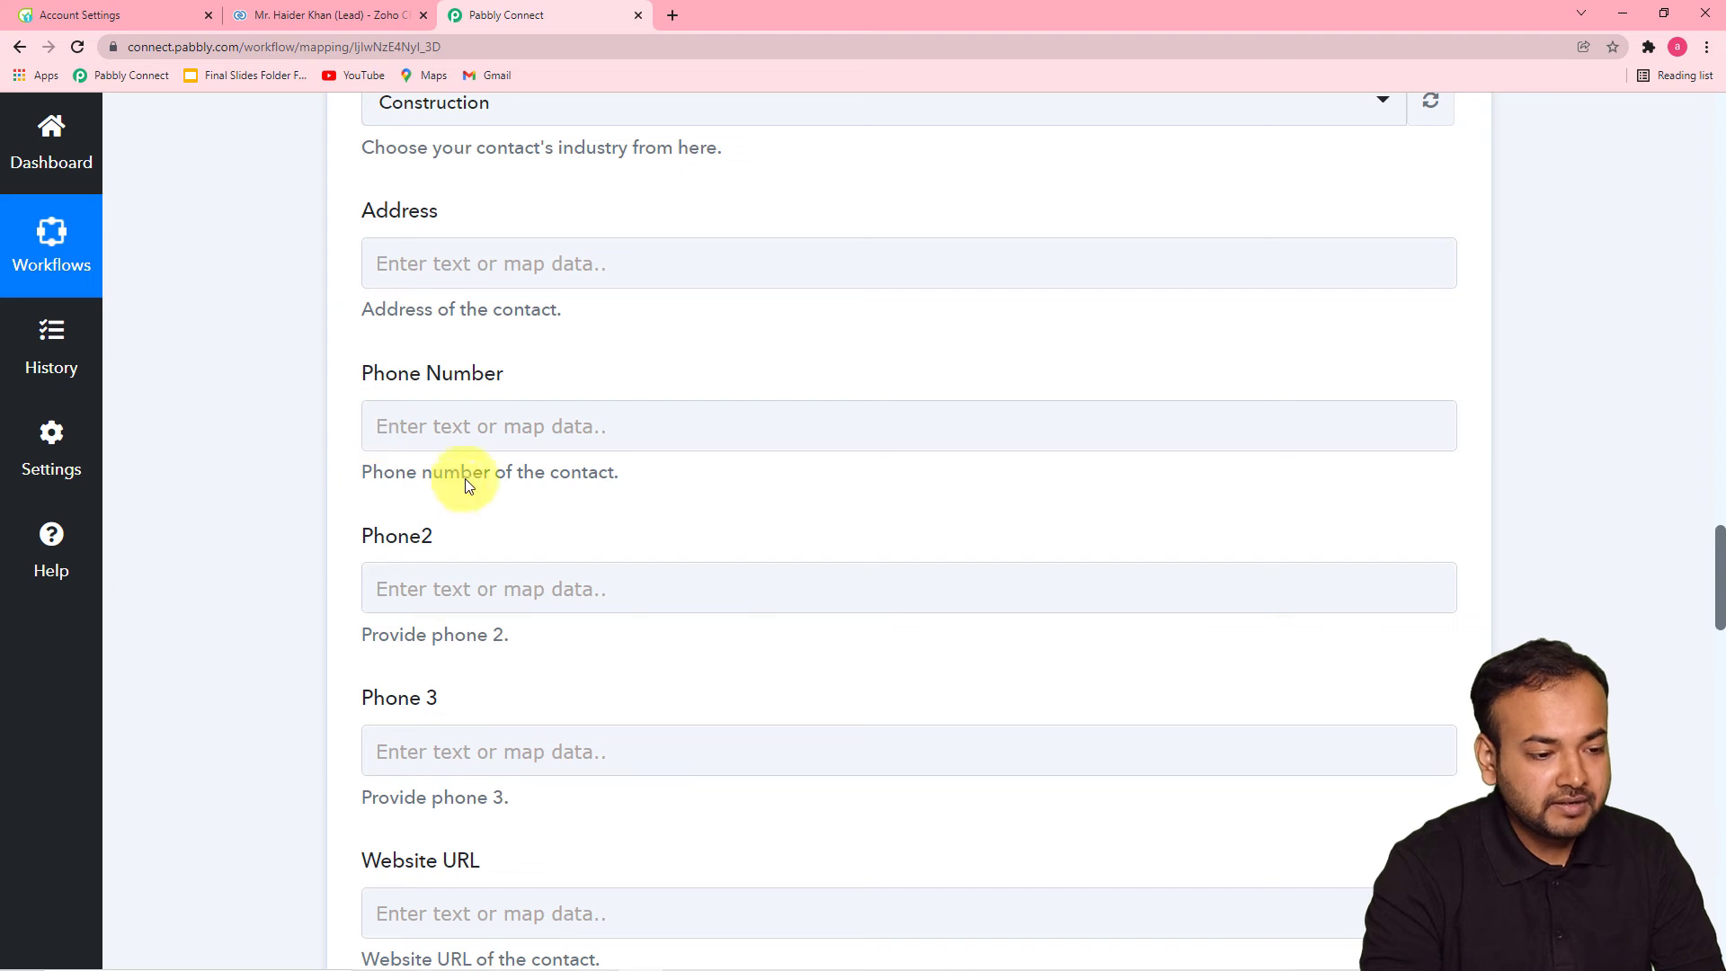
left_click(561, 426)
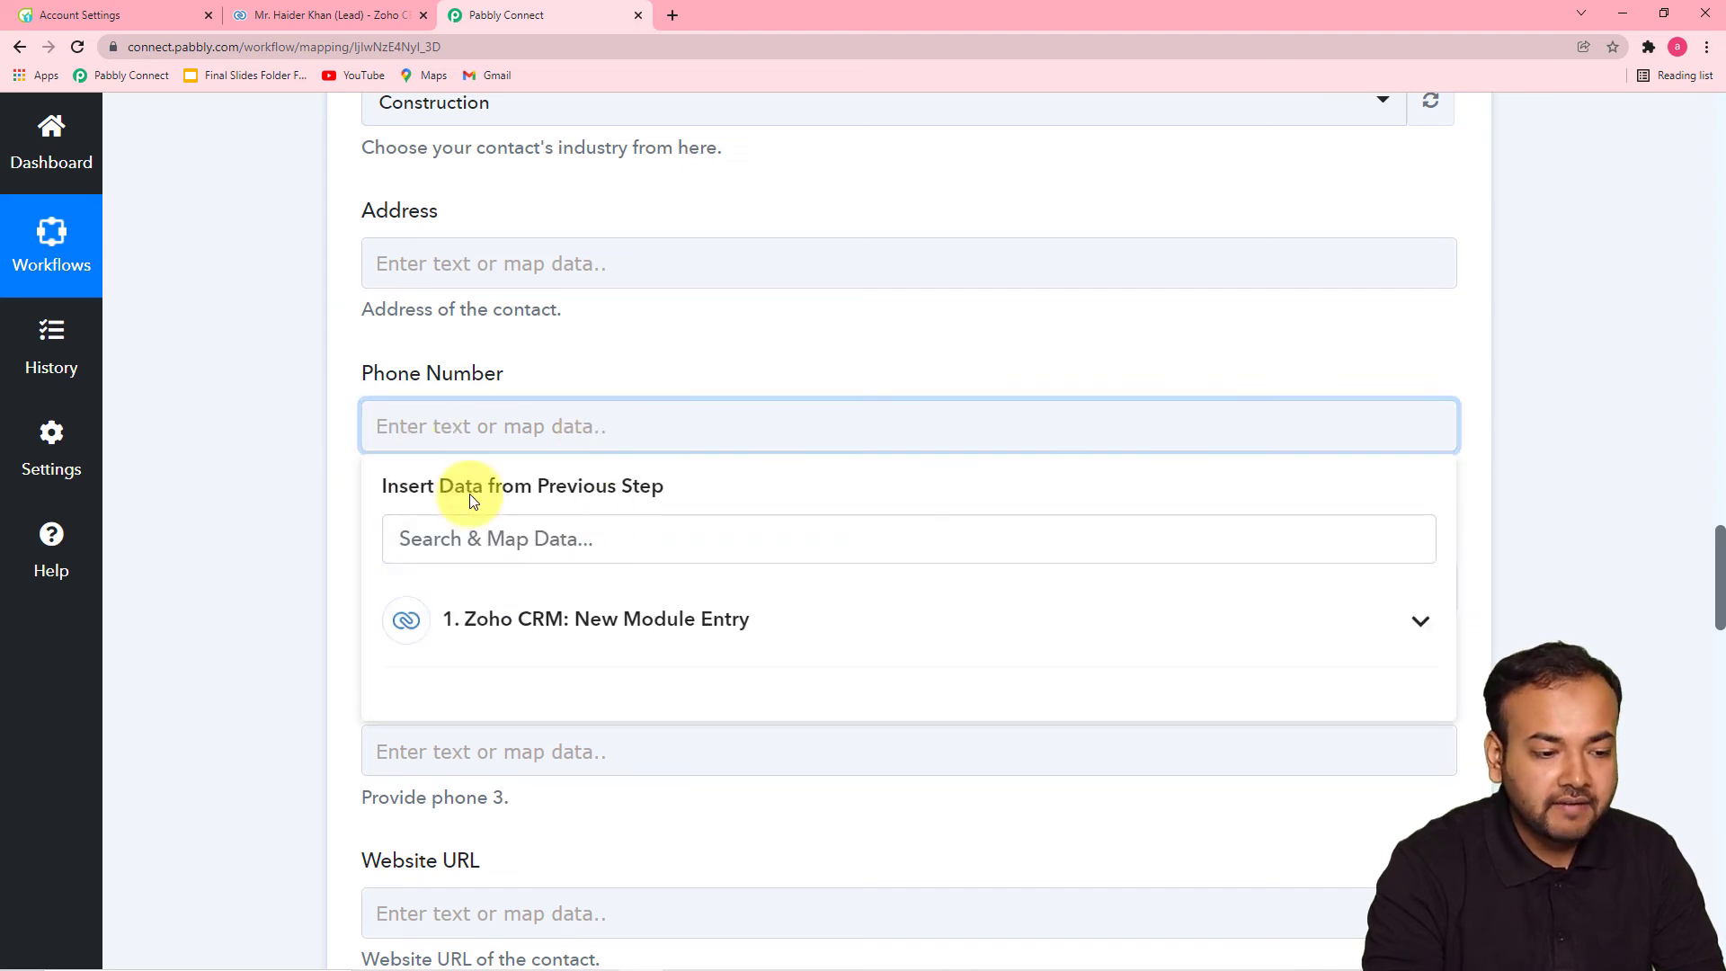
scroll(941, 542, "down", 2)
left_click(705, 442)
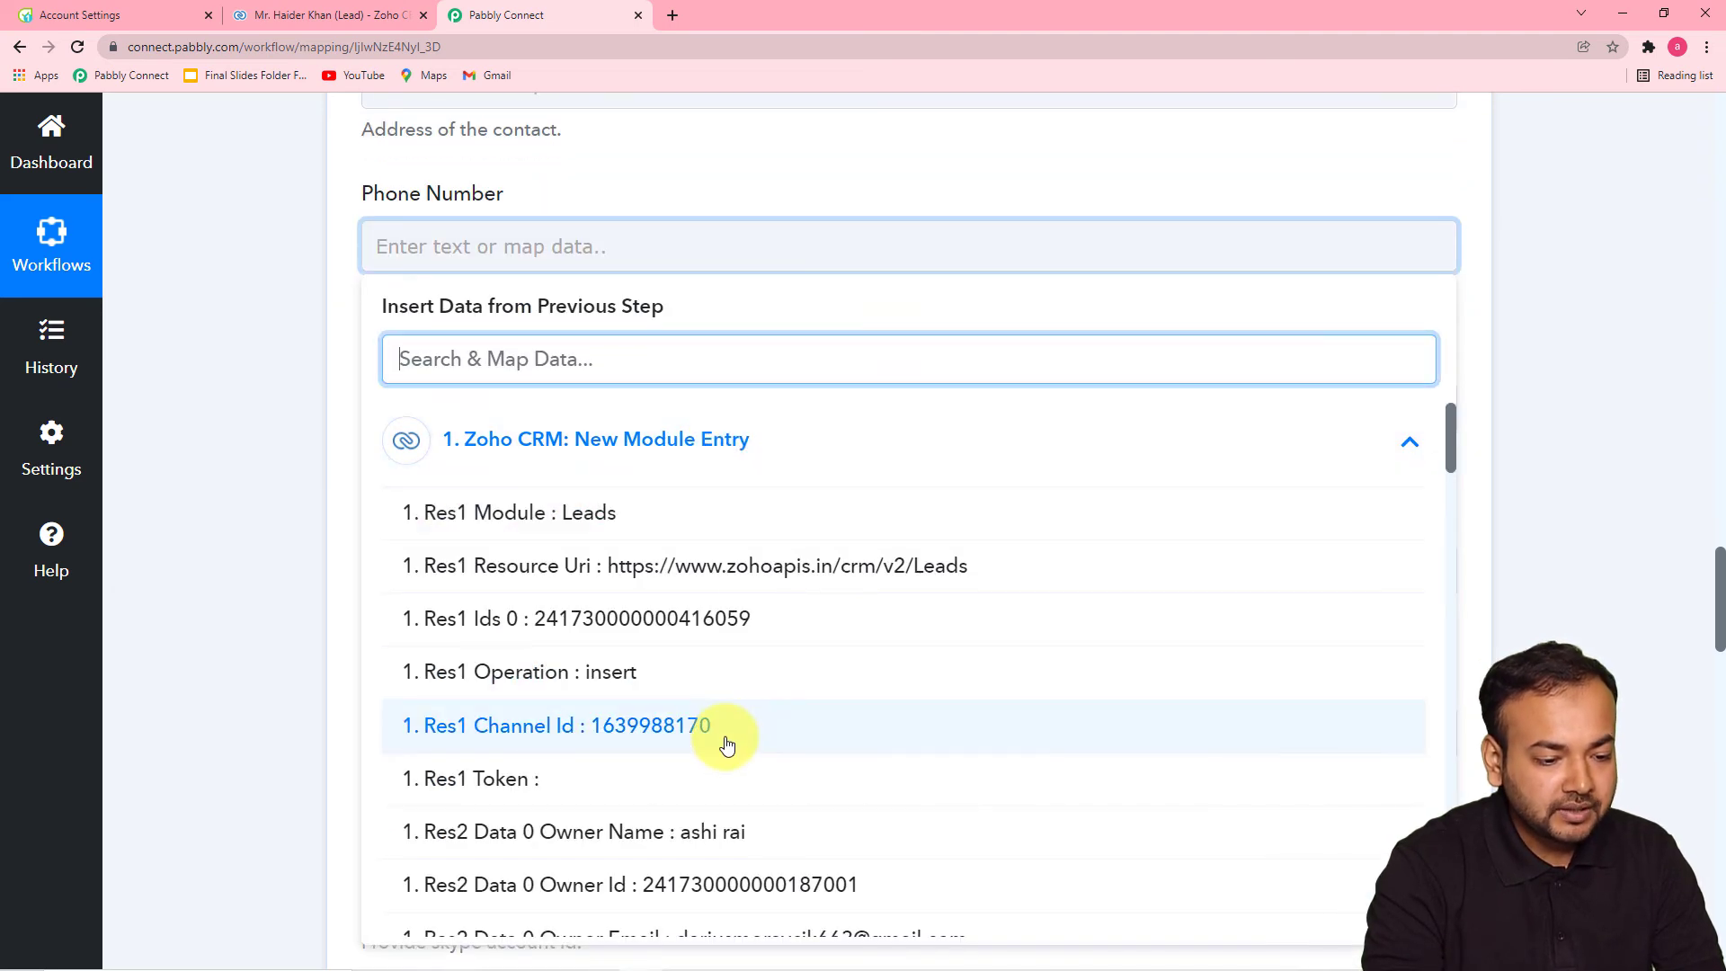
scroll(727, 745, "down", 6)
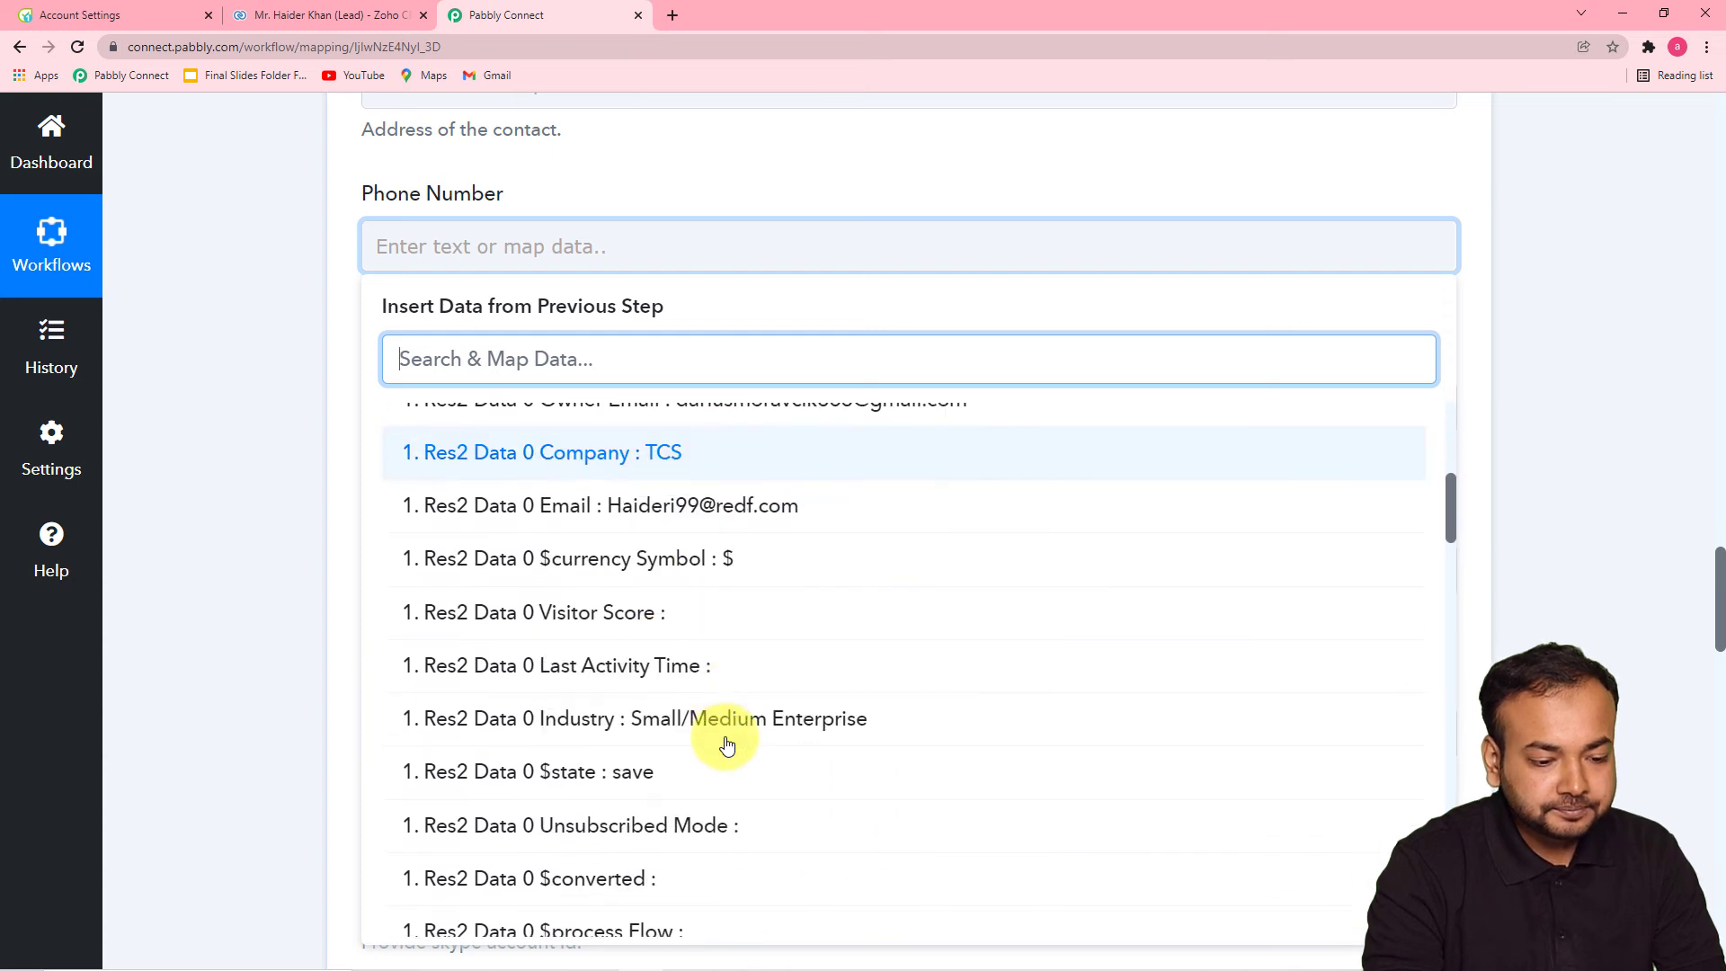
scroll(726, 745, "down", 10)
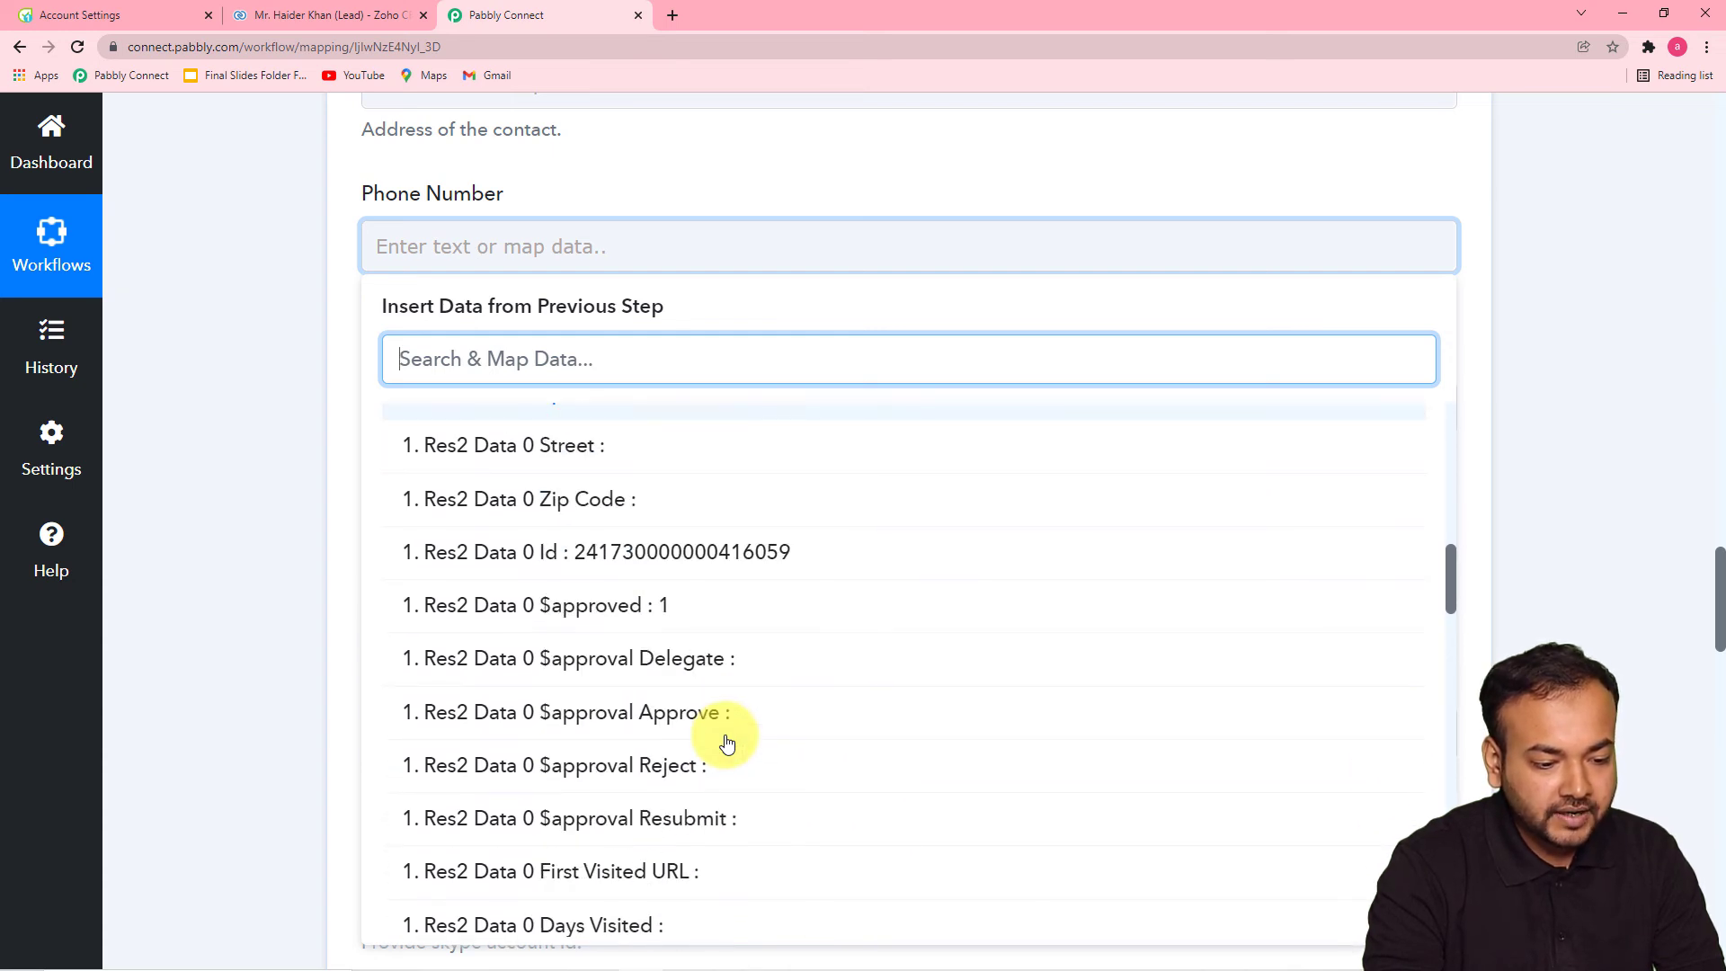
scroll(727, 744, "down", 7)
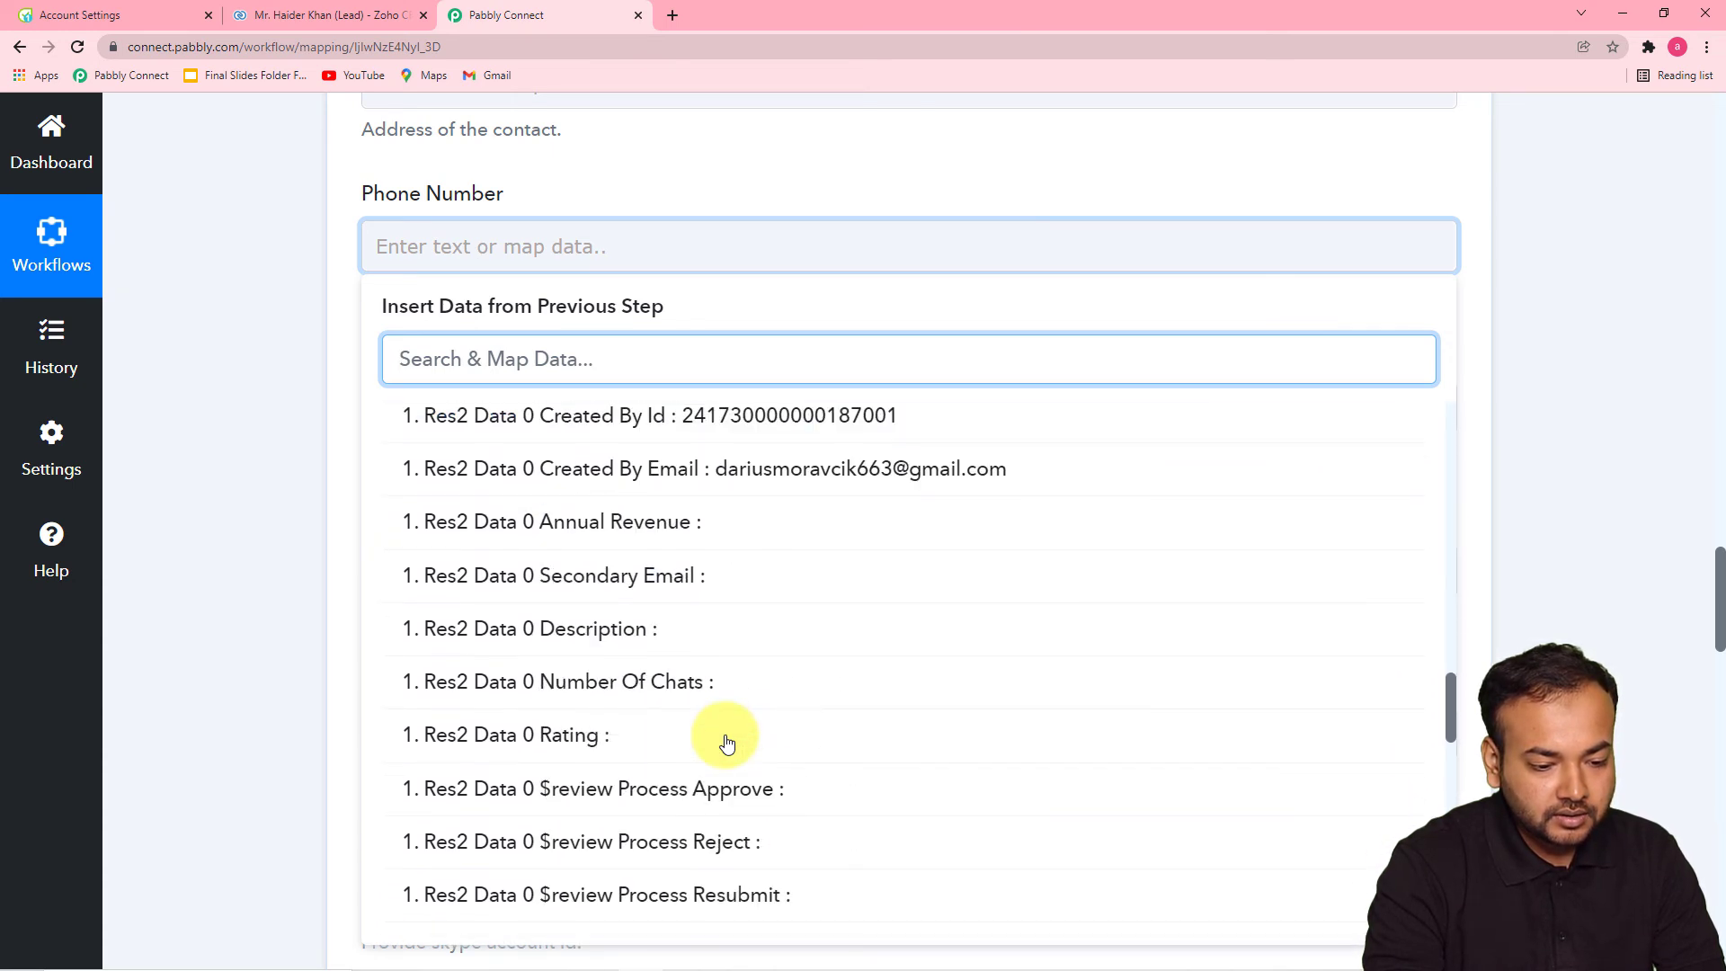
scroll(727, 744, "down", 7)
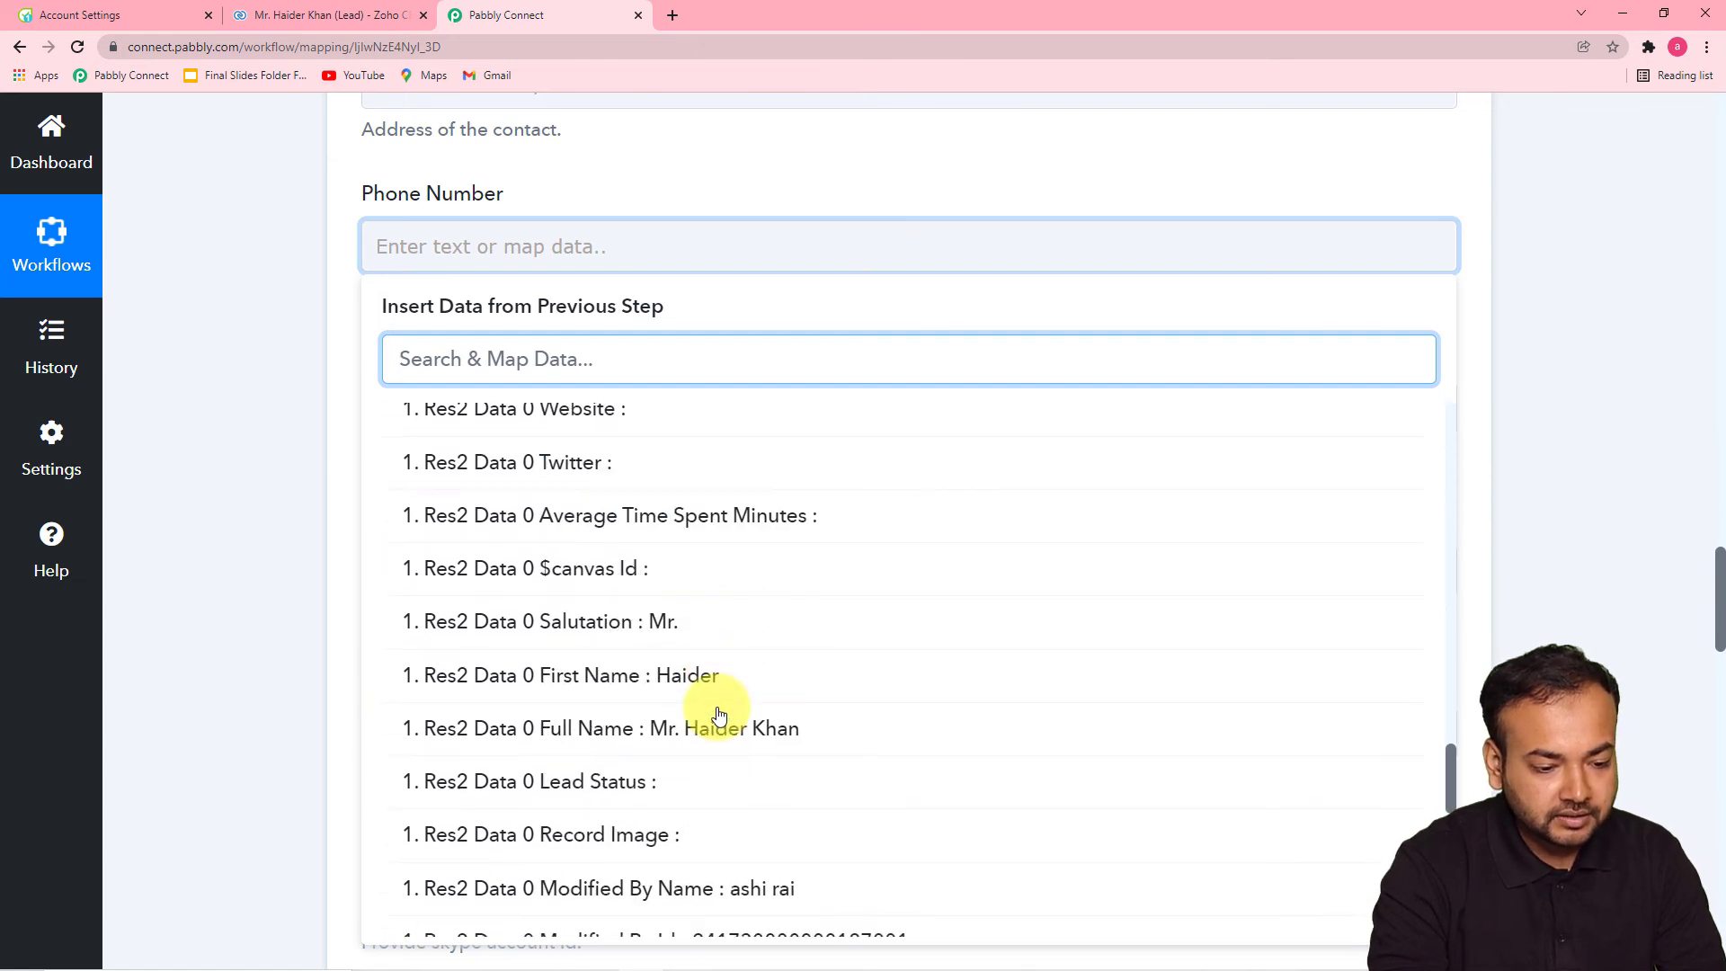
scroll(719, 715, "down", 1)
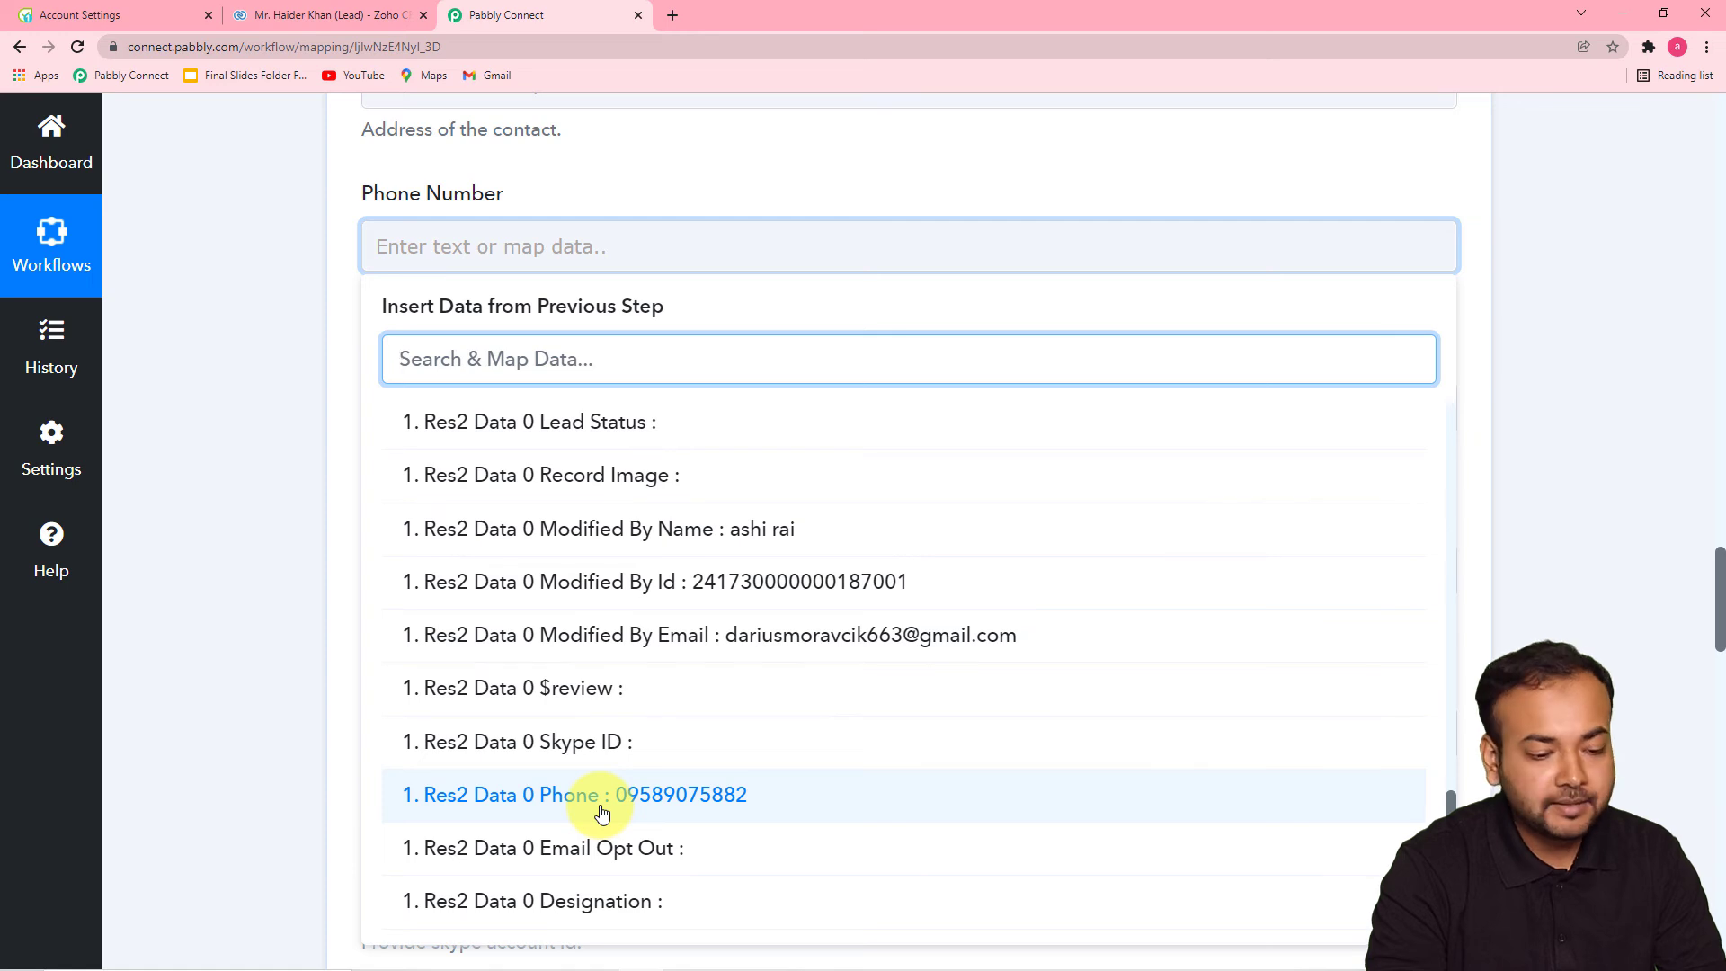
left_click(601, 812)
left_click(235, 511)
Review the remaining contact fields and compare the Owner ID choice with the account e-mail shown in Flowlu
scroll(239, 510, "down", 3)
scroll(239, 509, "down", 2)
scroll(239, 510, "up", 1)
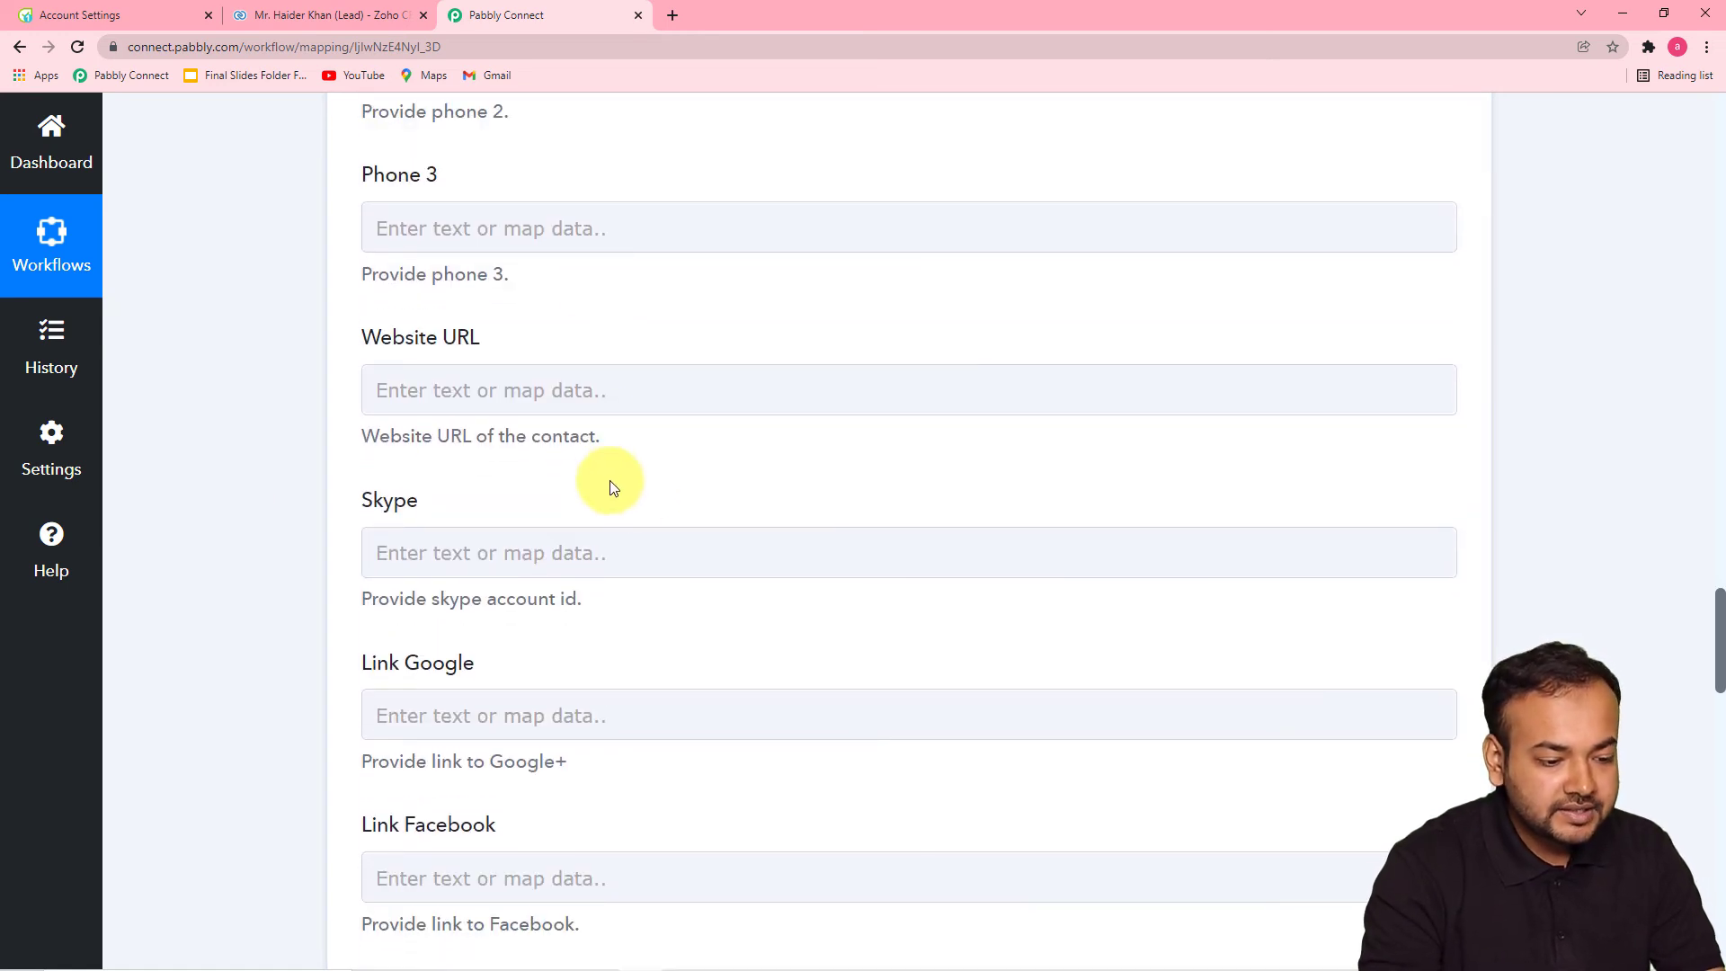
scroll(644, 490, "down", 11)
scroll(647, 482, "down", 8)
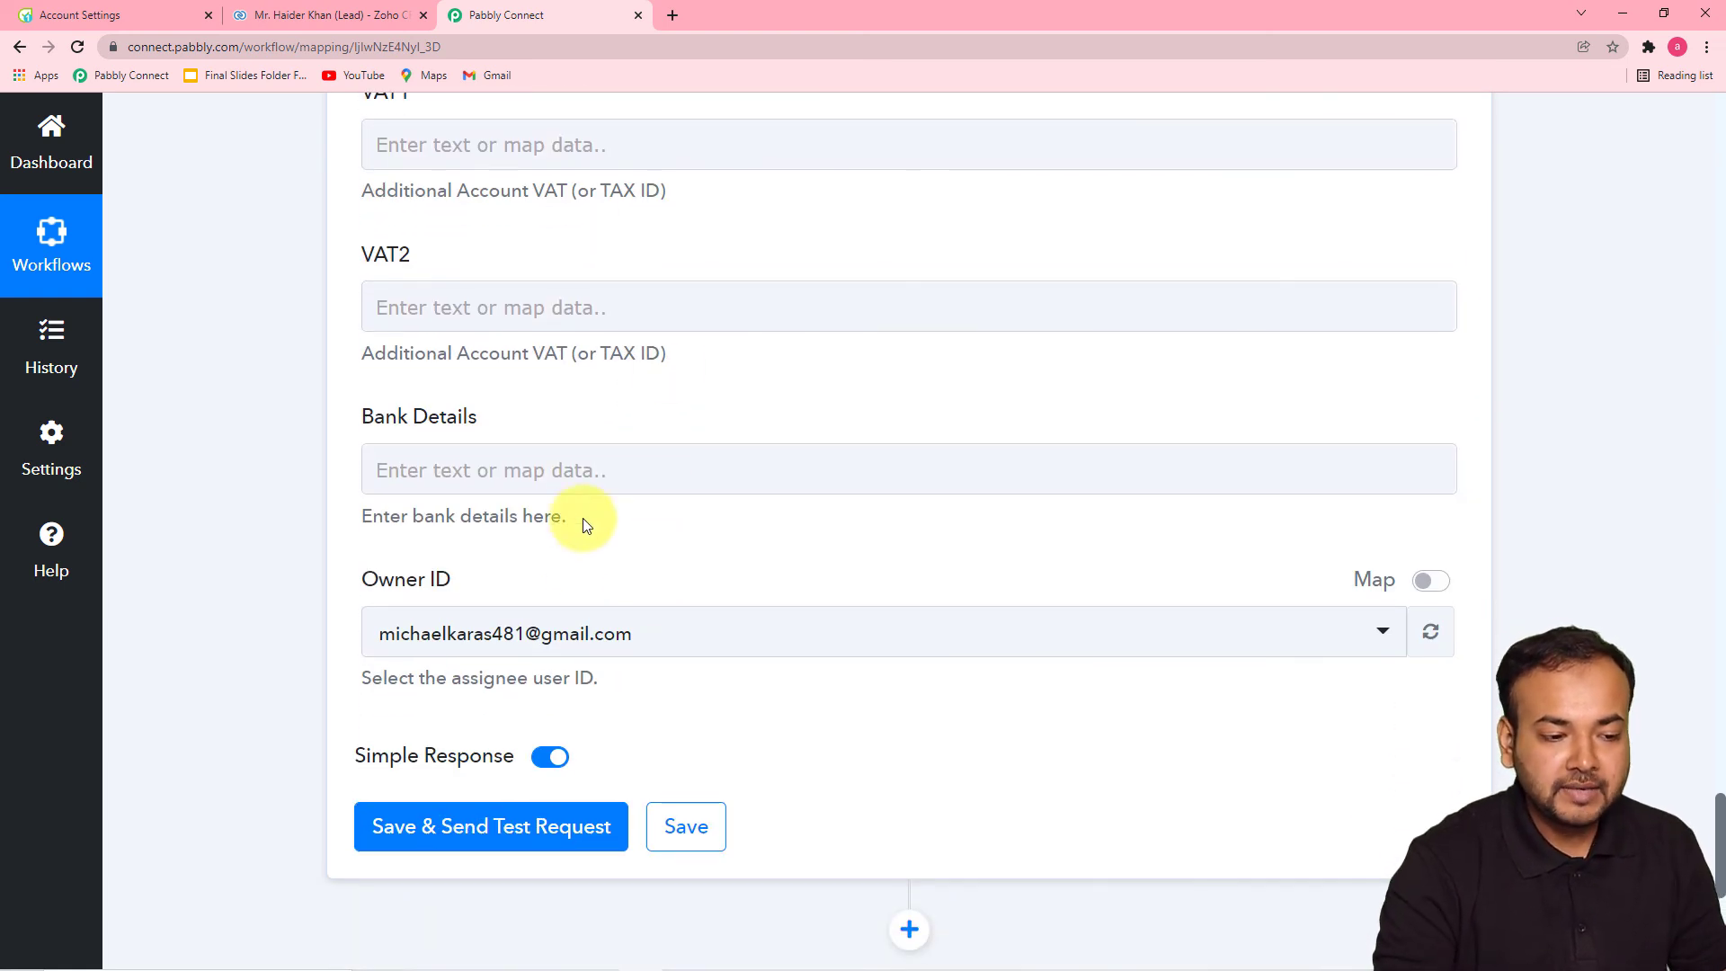
scroll(232, 315, "down", 2)
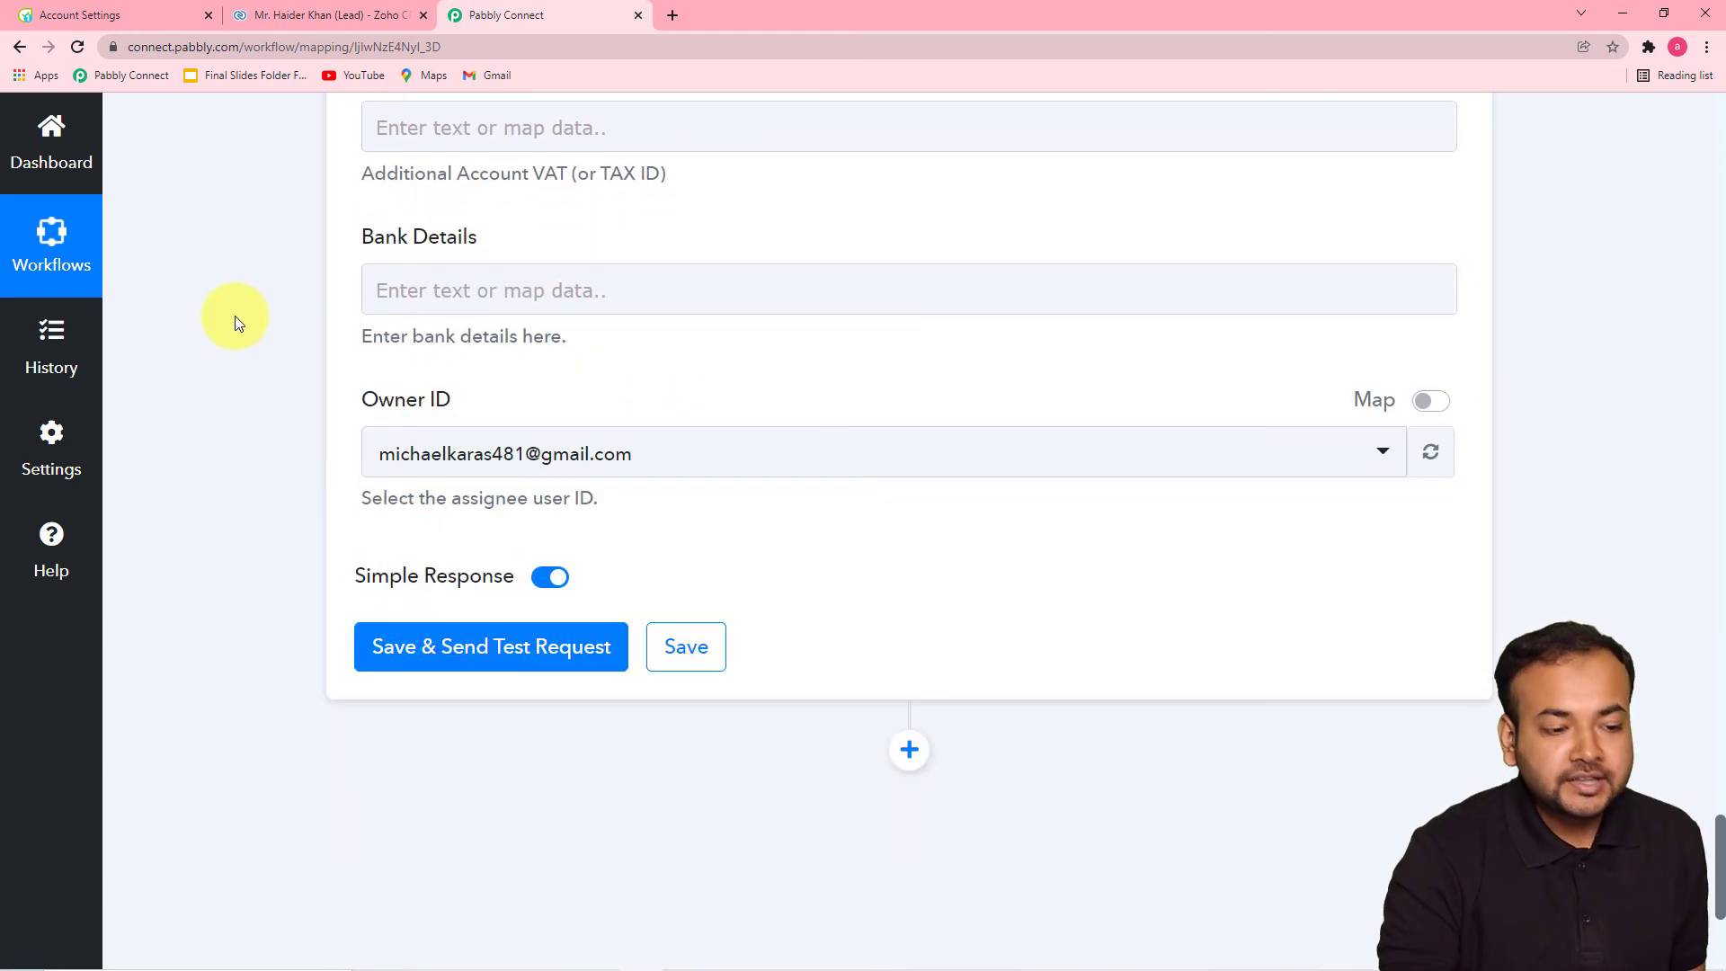
left_click(721, 474)
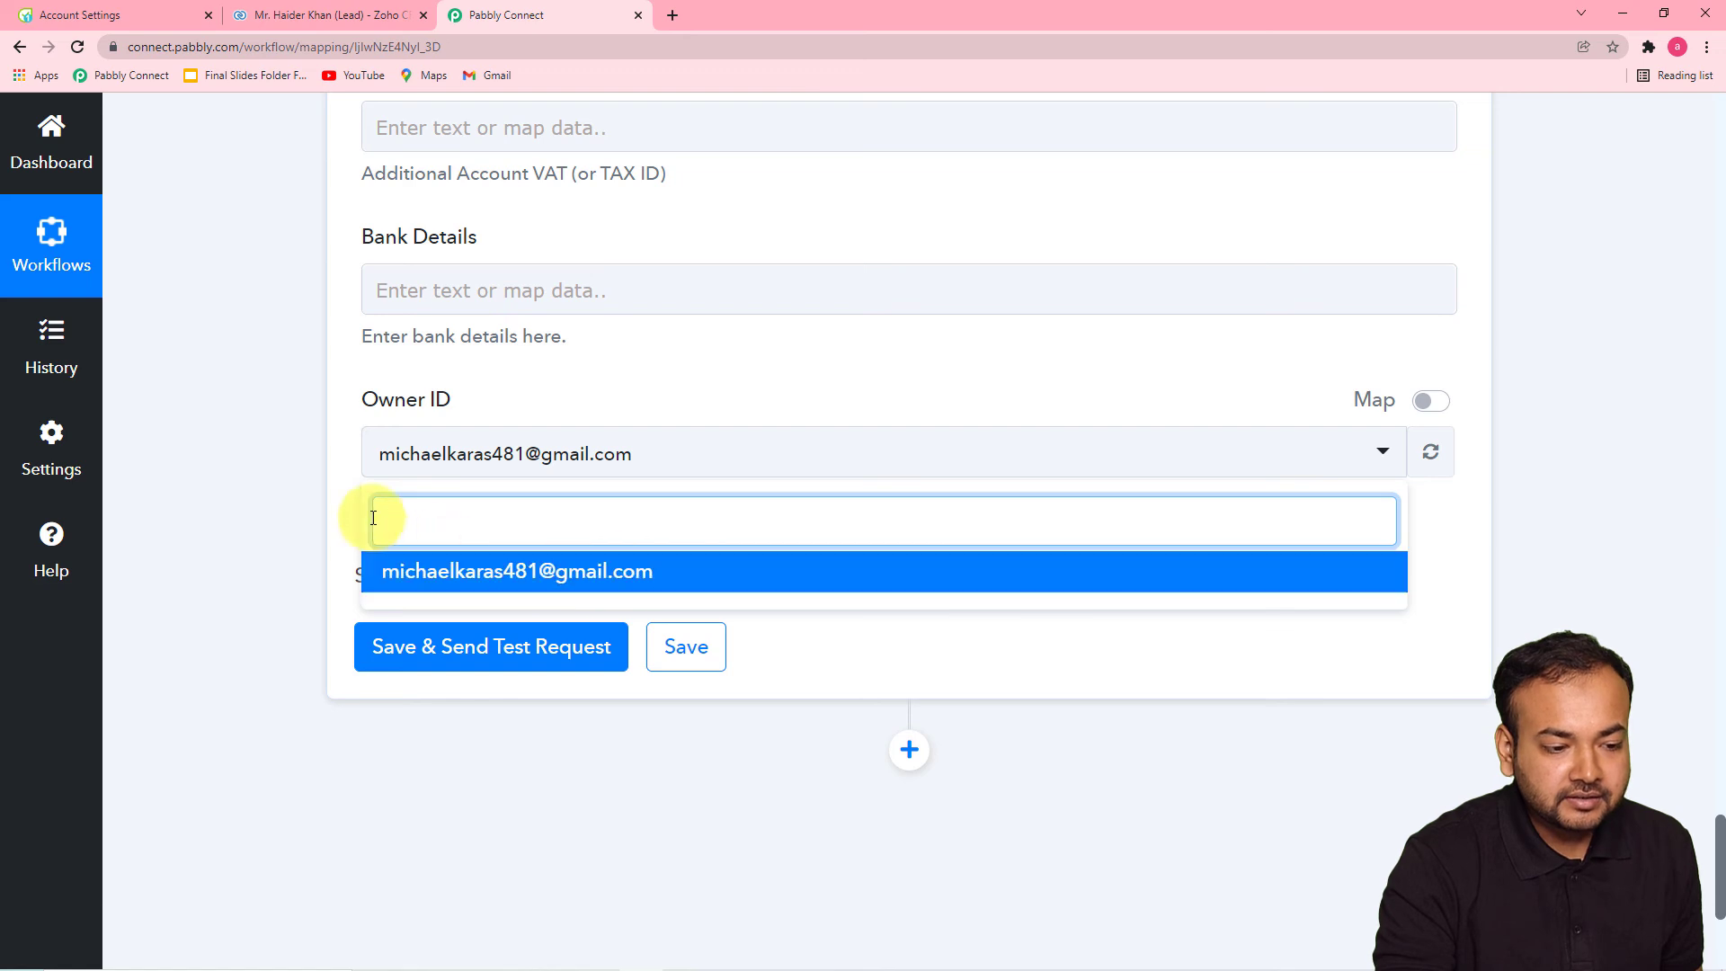
left_click(288, 478)
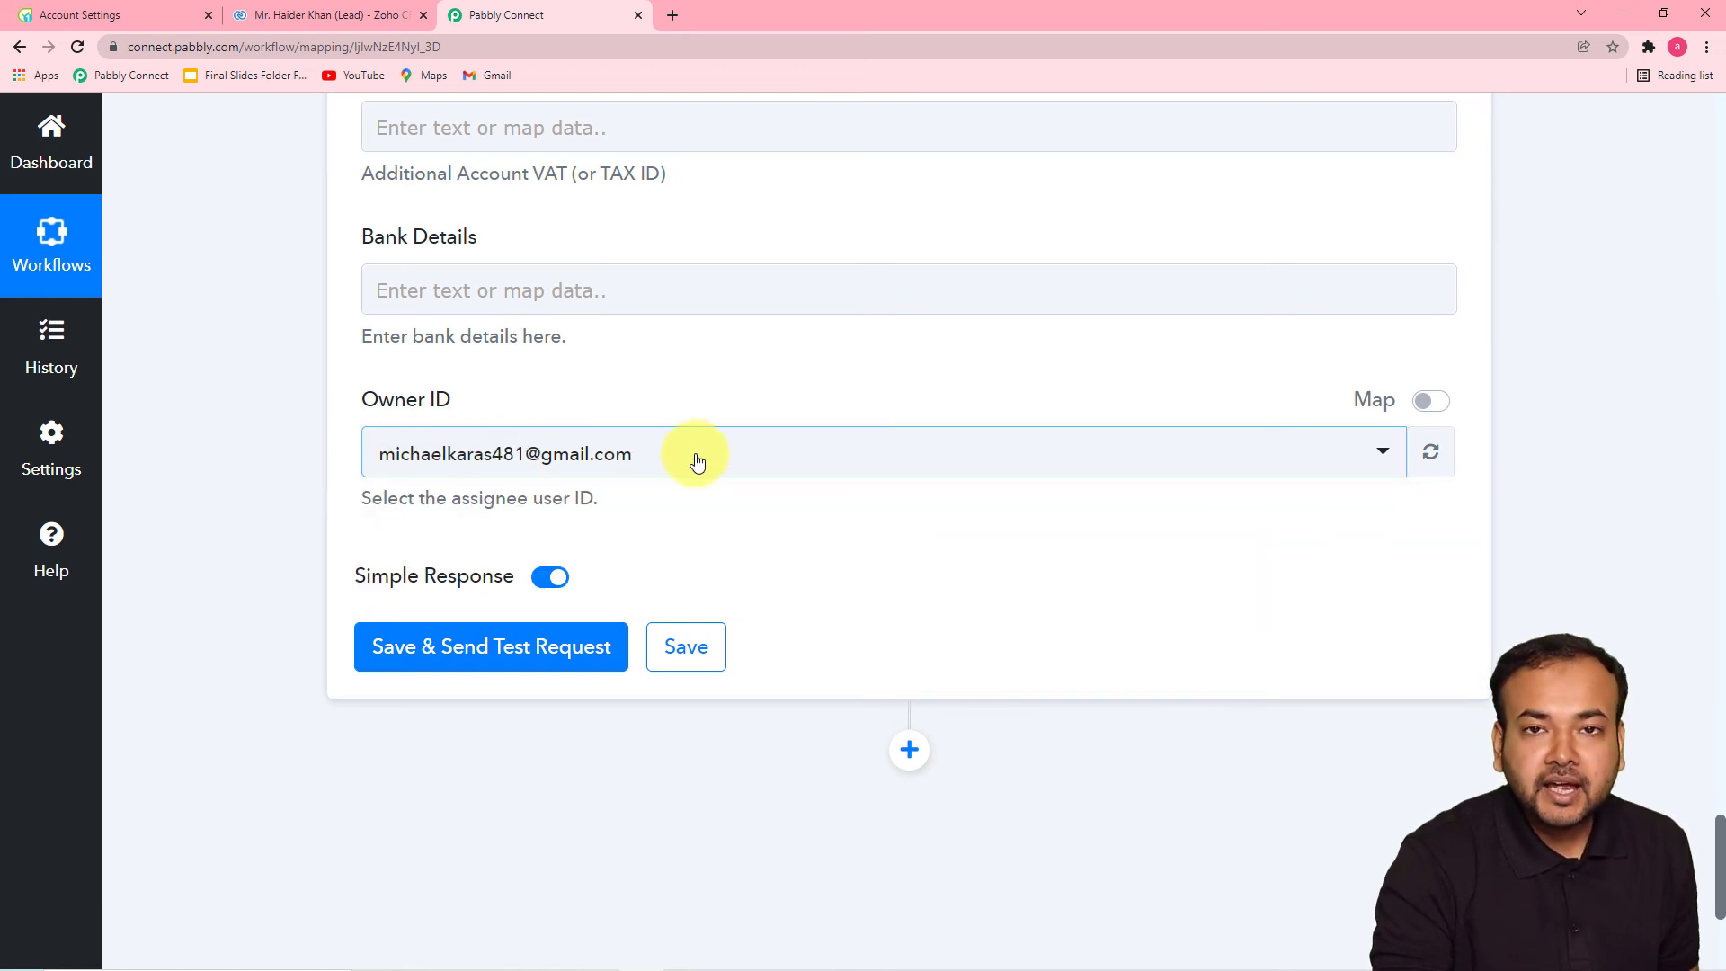
left_click(125, 15)
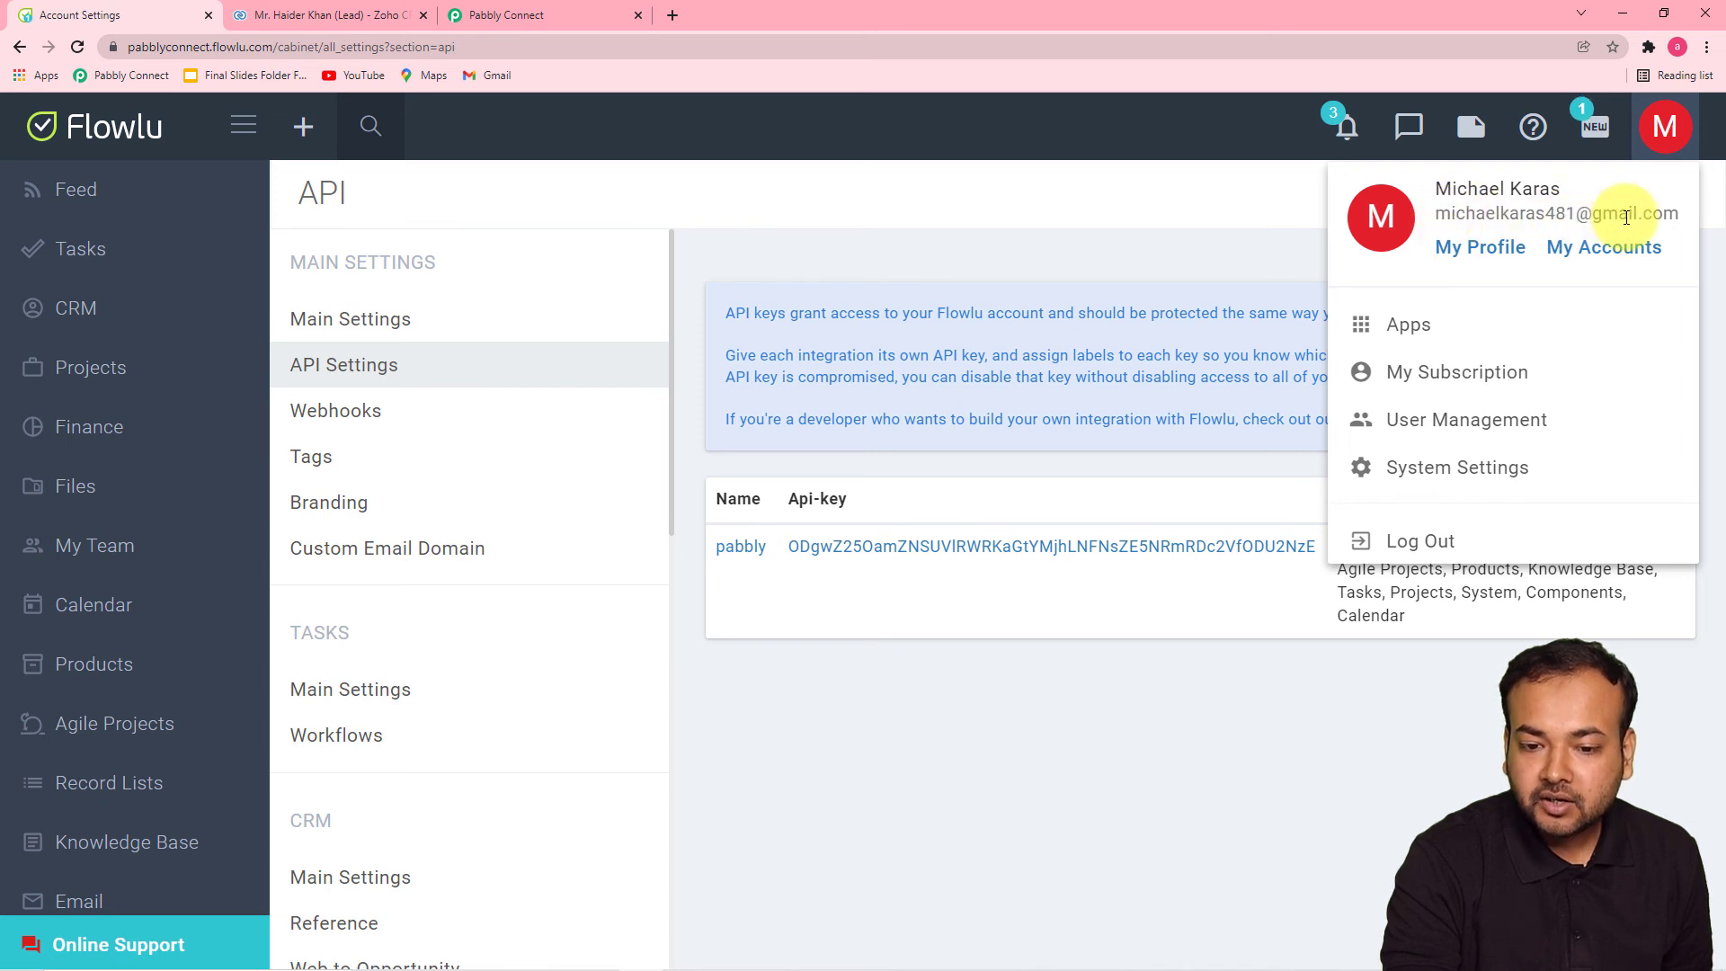
left_click(545, 28)
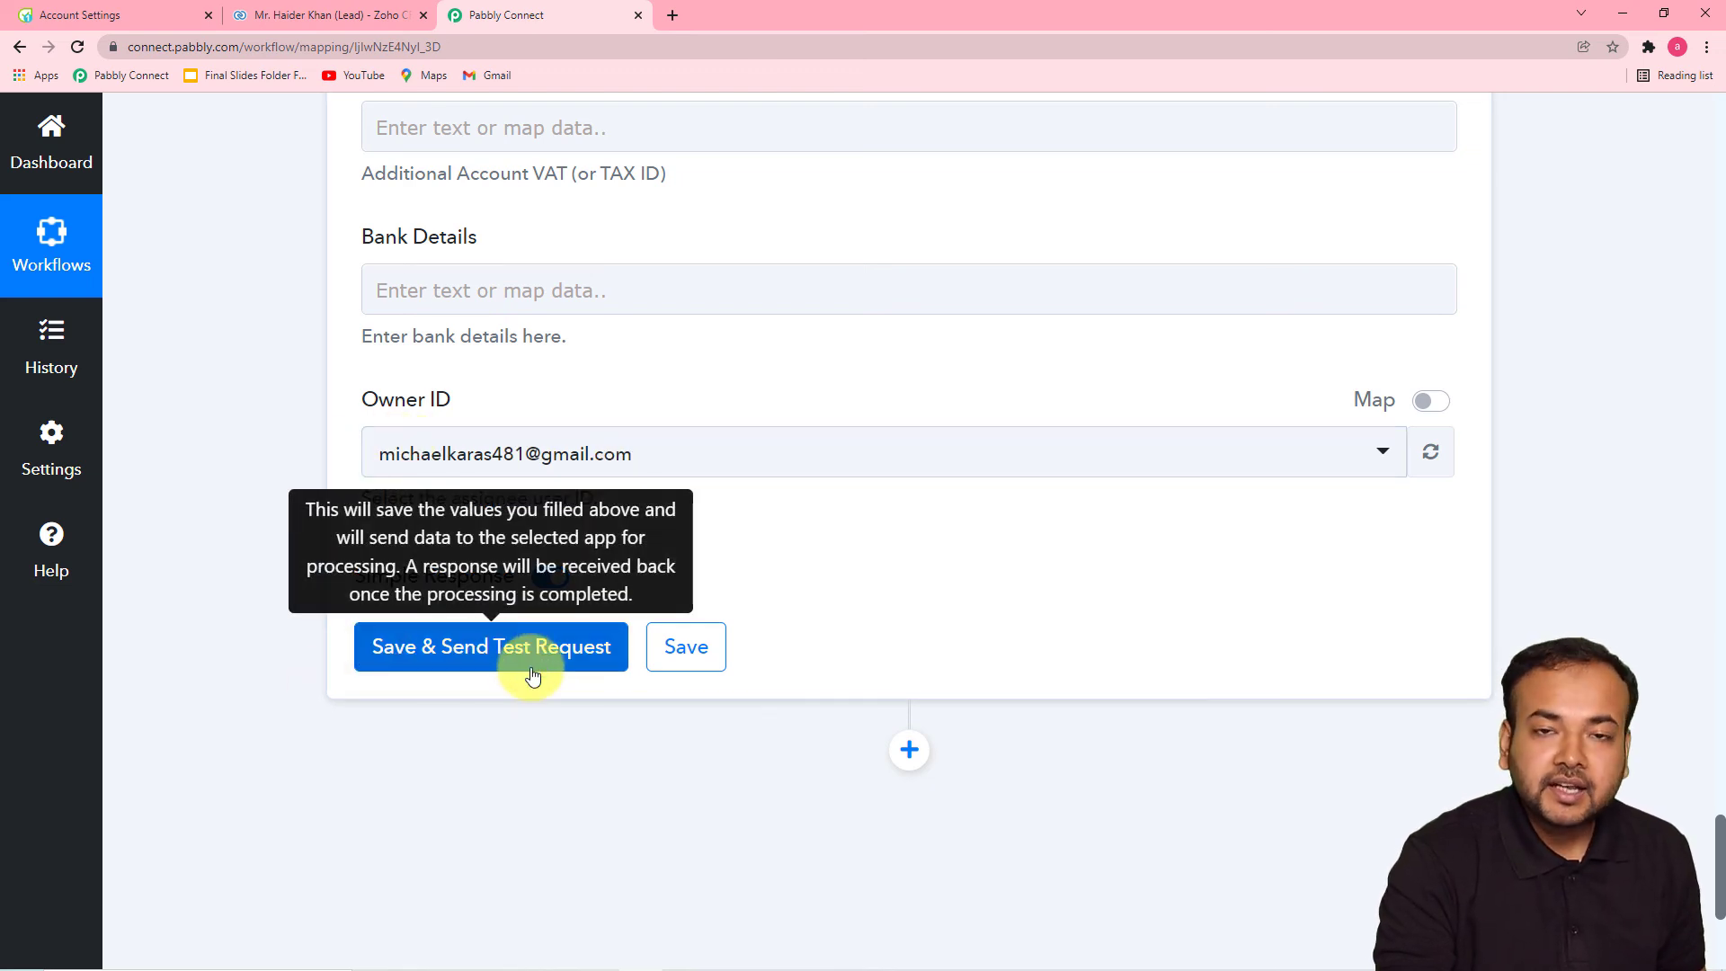
Switch to Flowlu and open the CRM Contacts list to examine the existing contacts
scroll(643, 517, "up", 4)
scroll(640, 520, "up", 4)
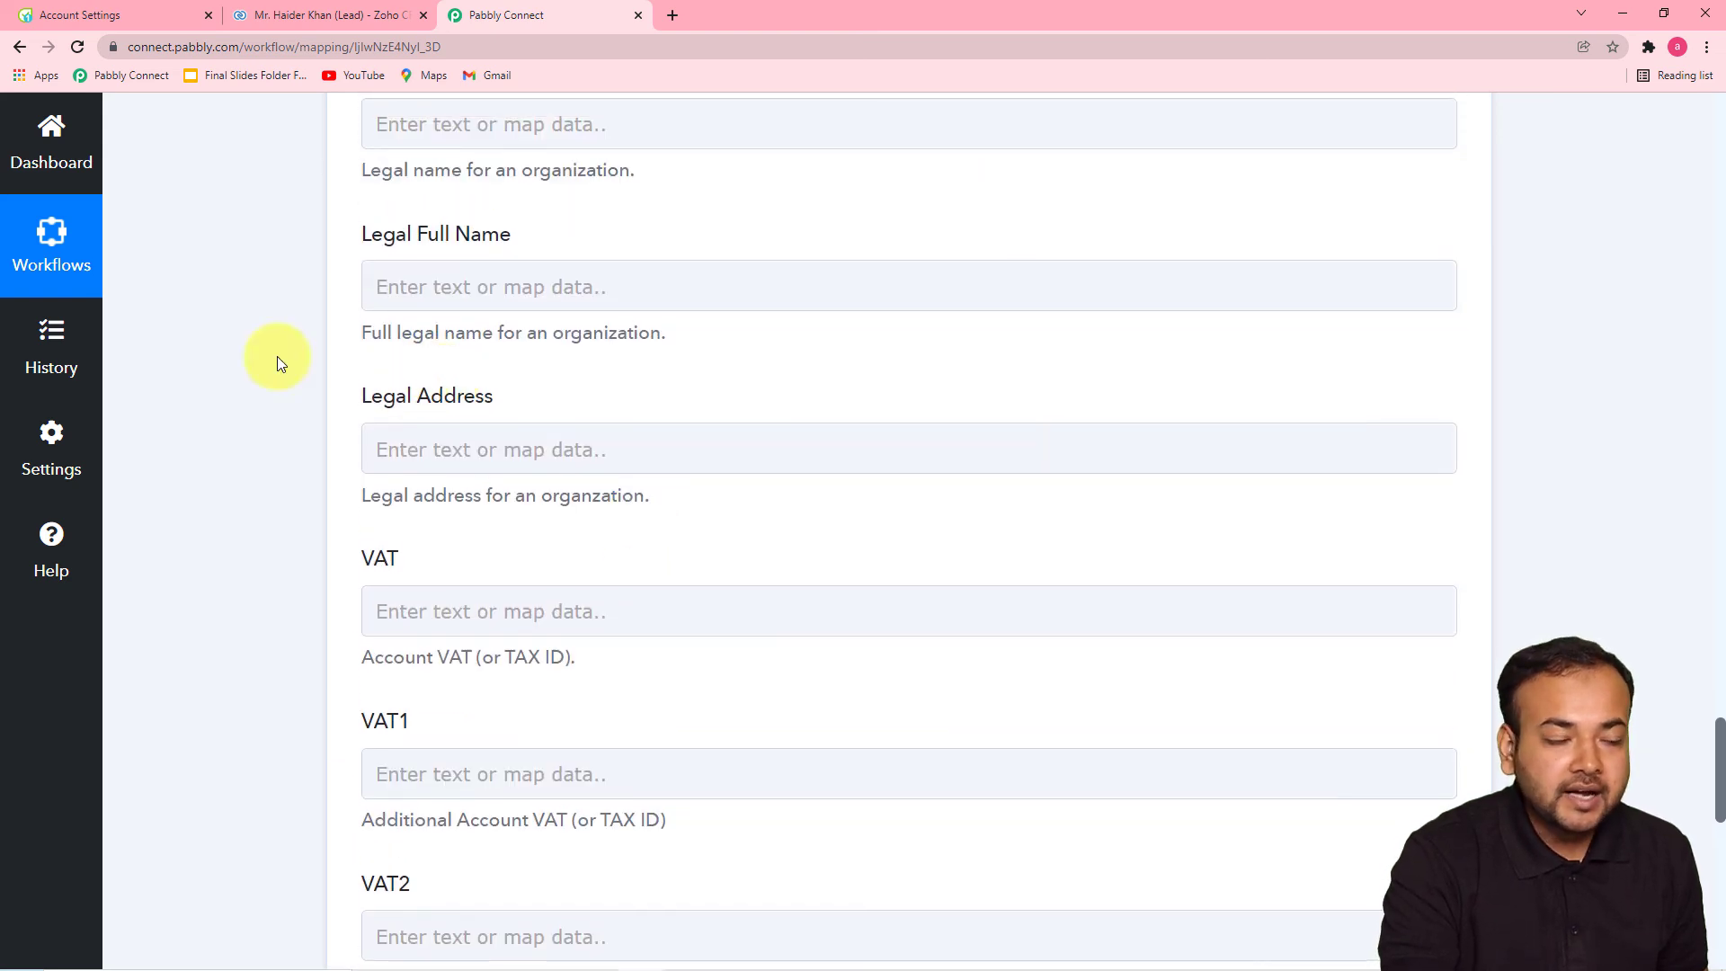
left_click(77, 16)
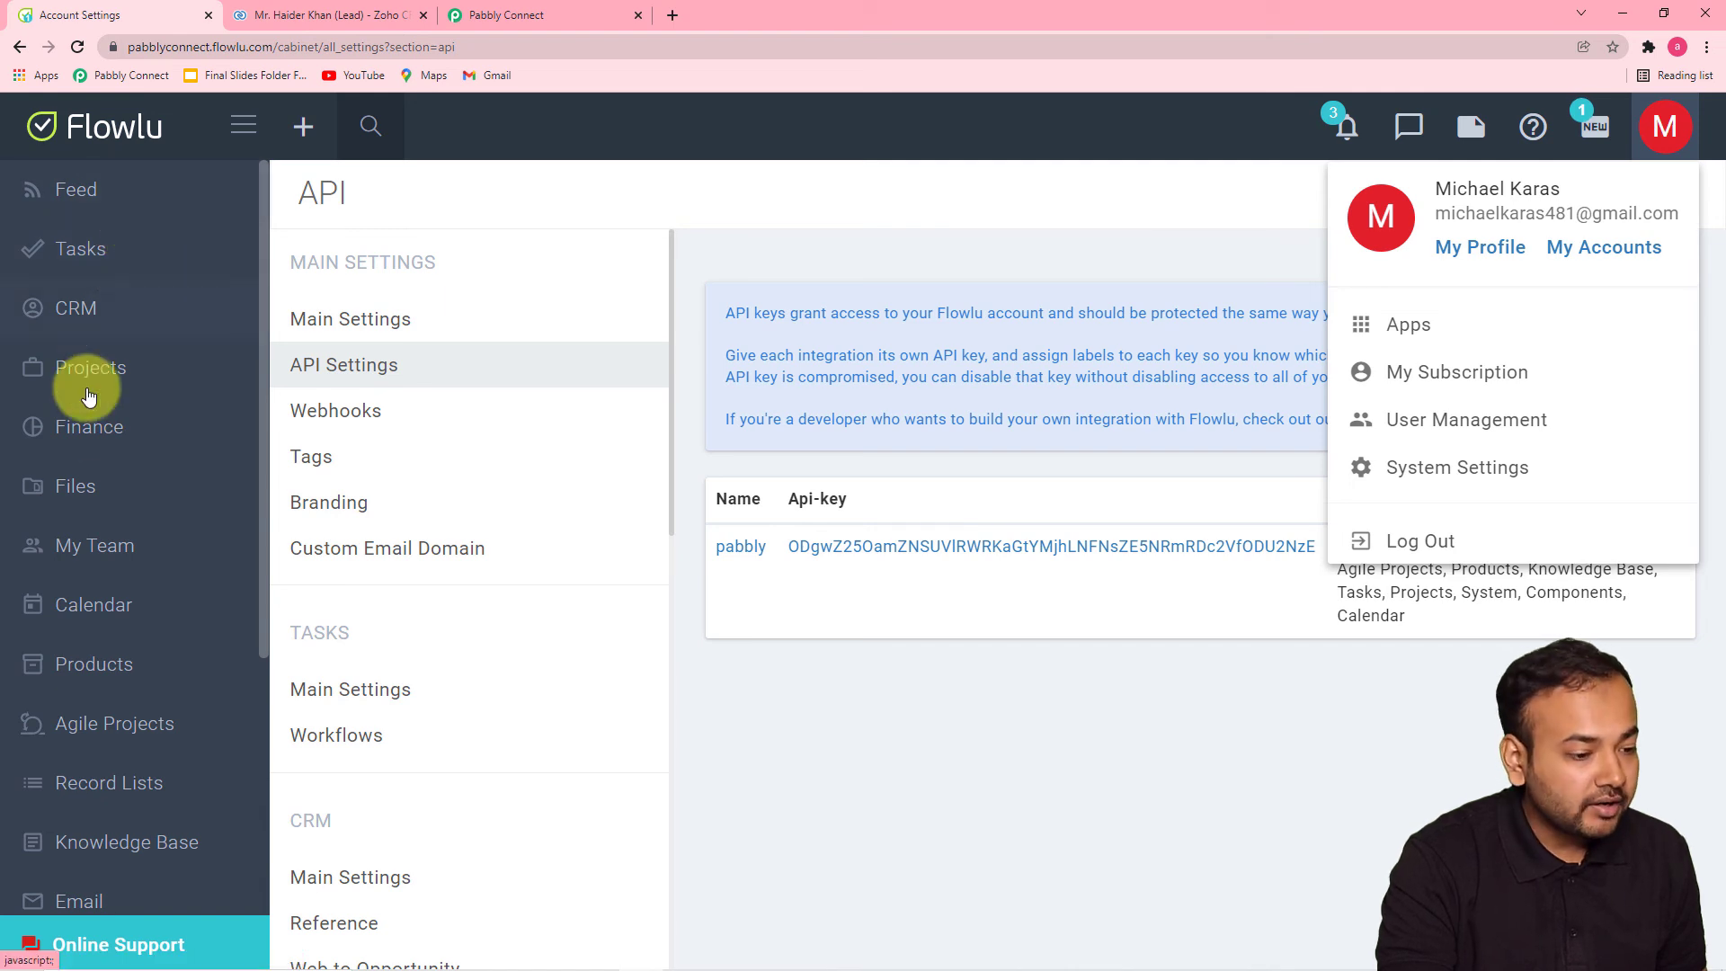
scroll(104, 445, "down", 5)
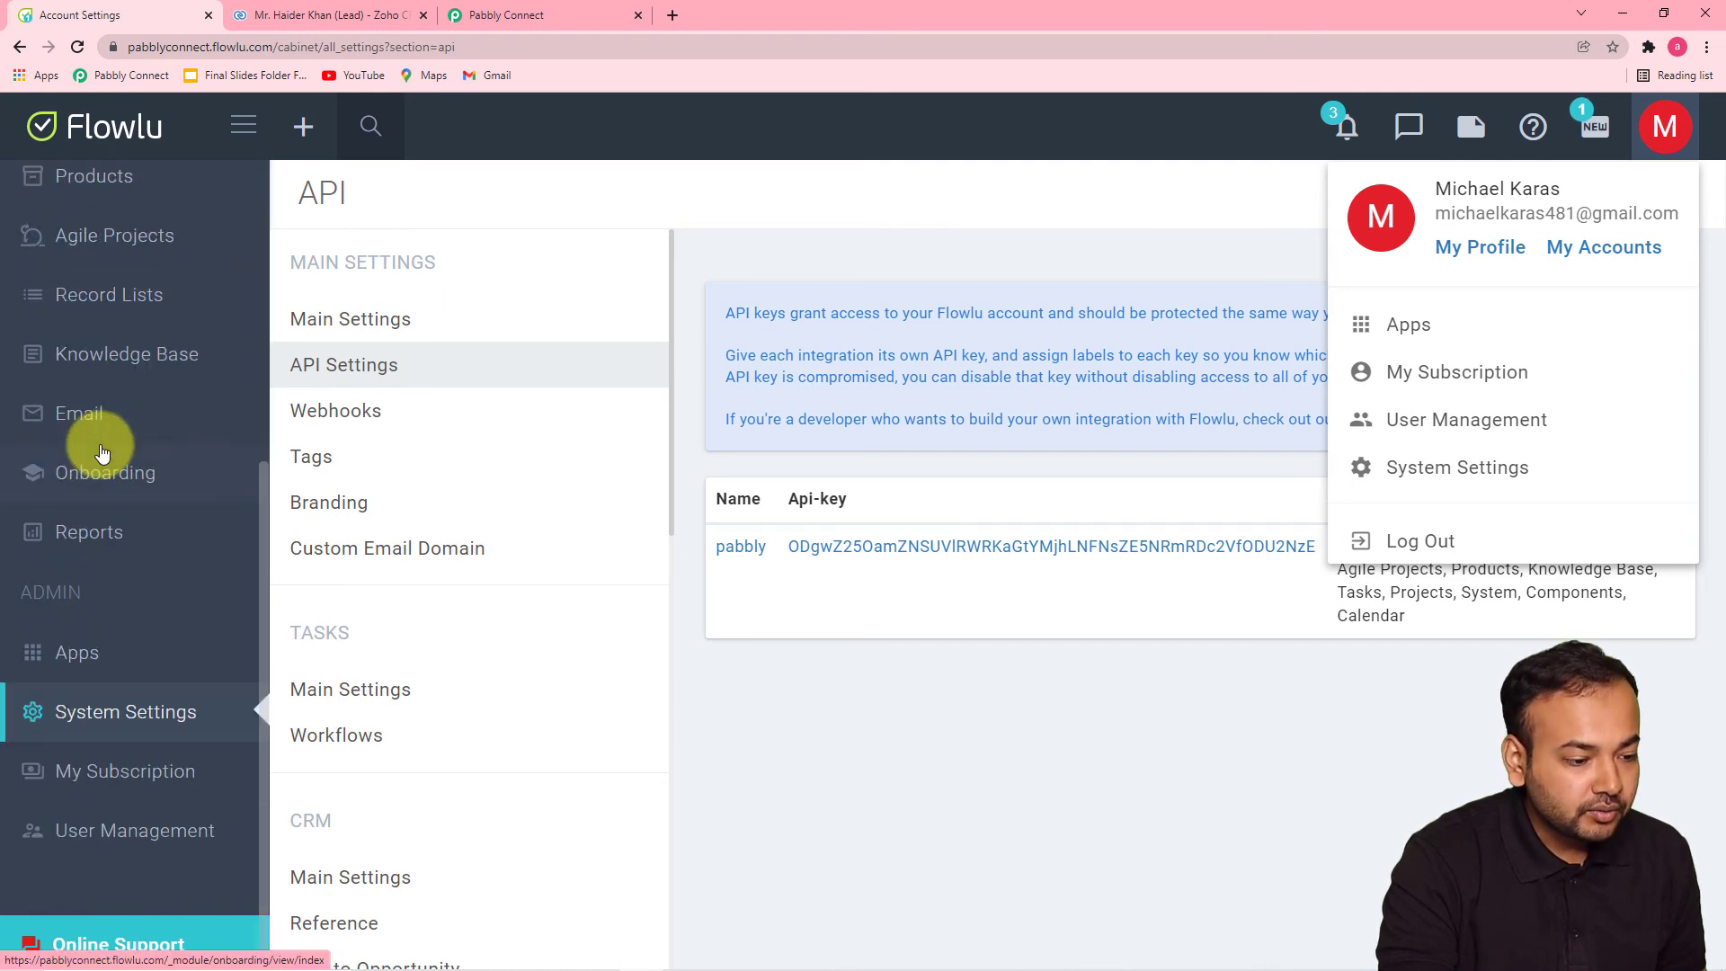
scroll(102, 451, "up", 5)
scroll(98, 449, "down", 3)
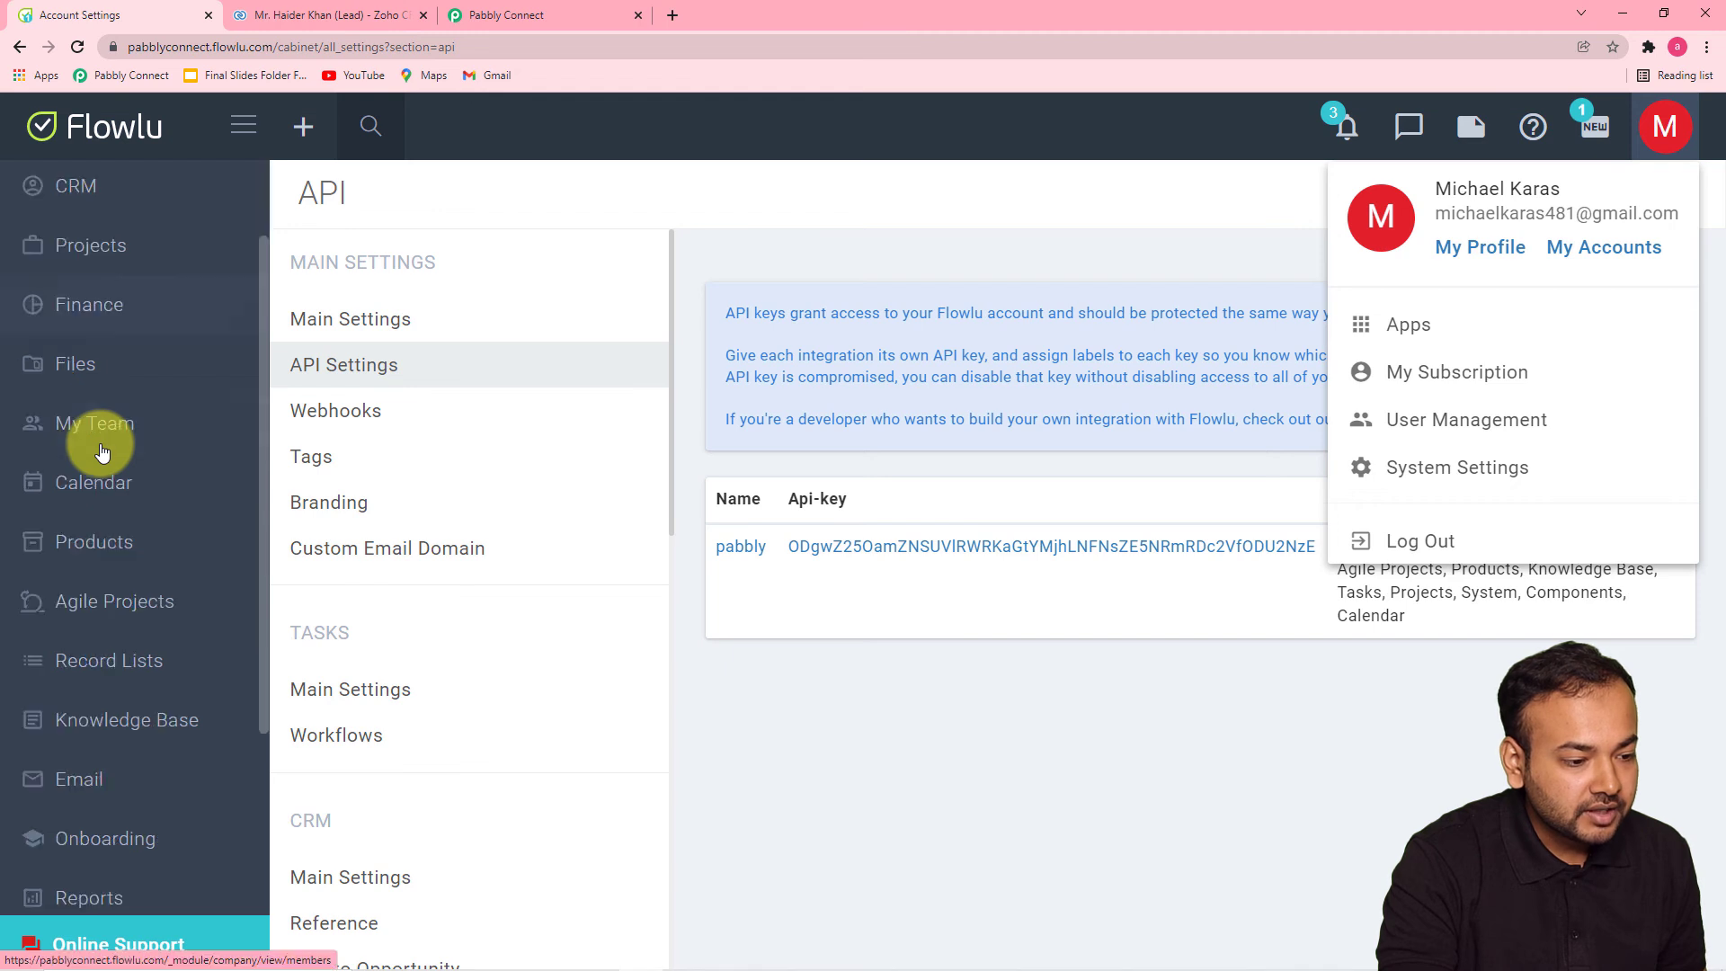
scroll(97, 460, "up", 3)
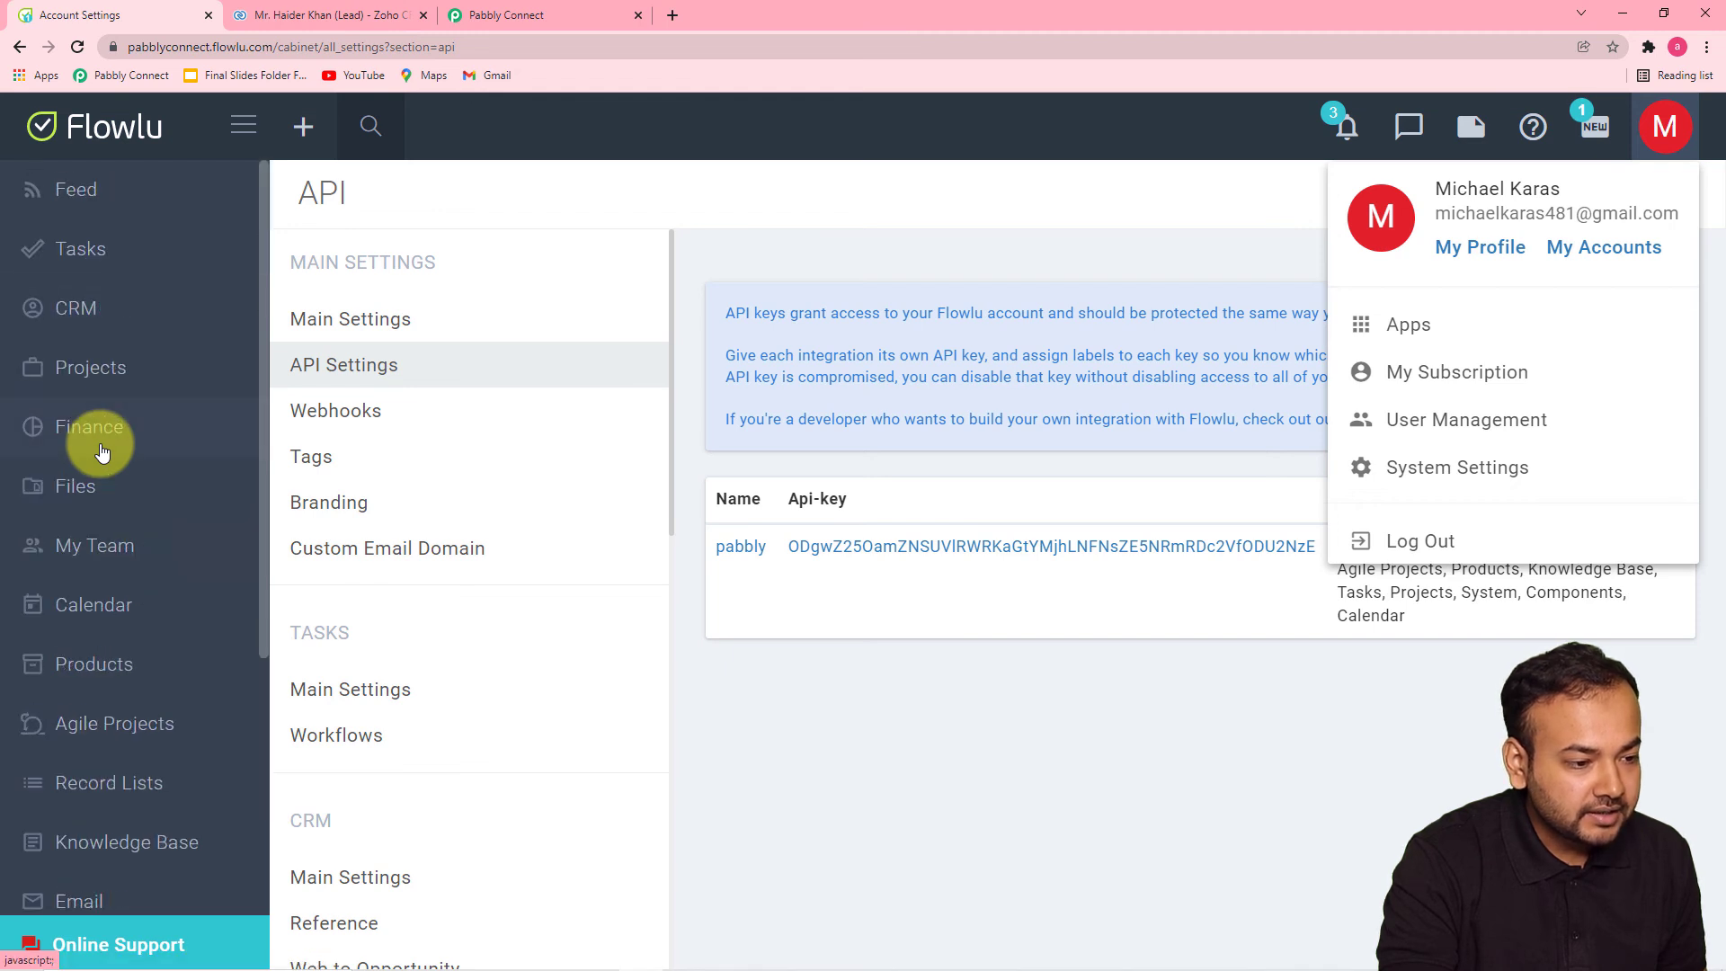
left_click(90, 306)
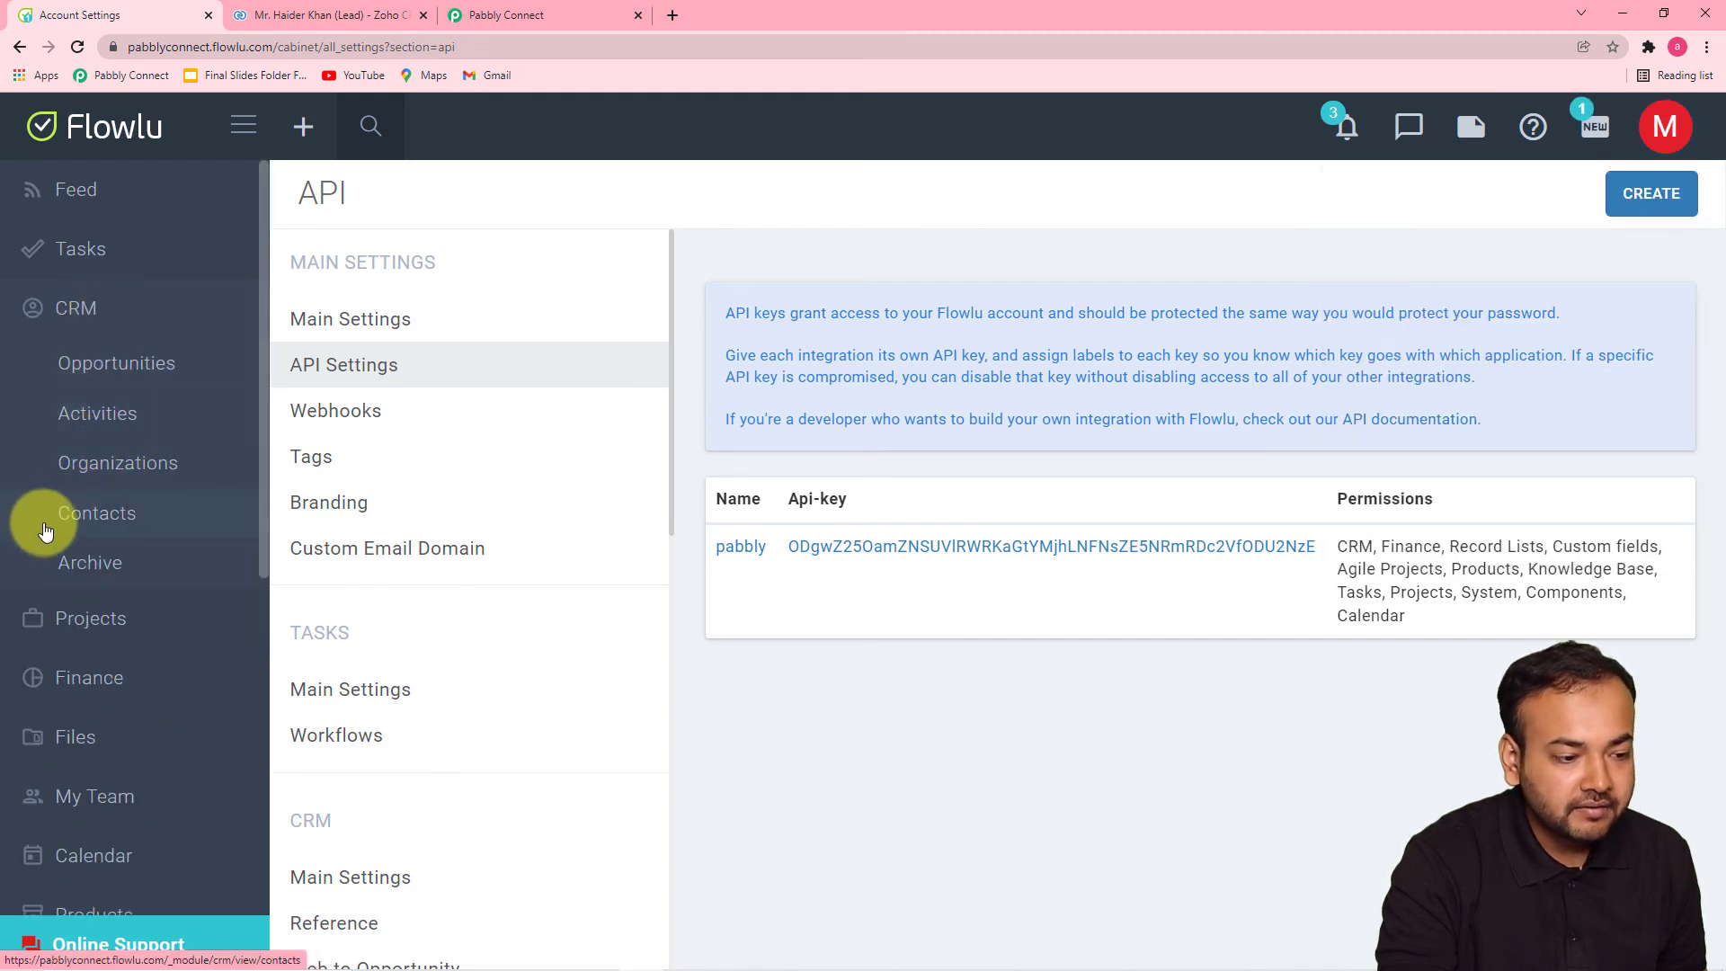
left_click(96, 528)
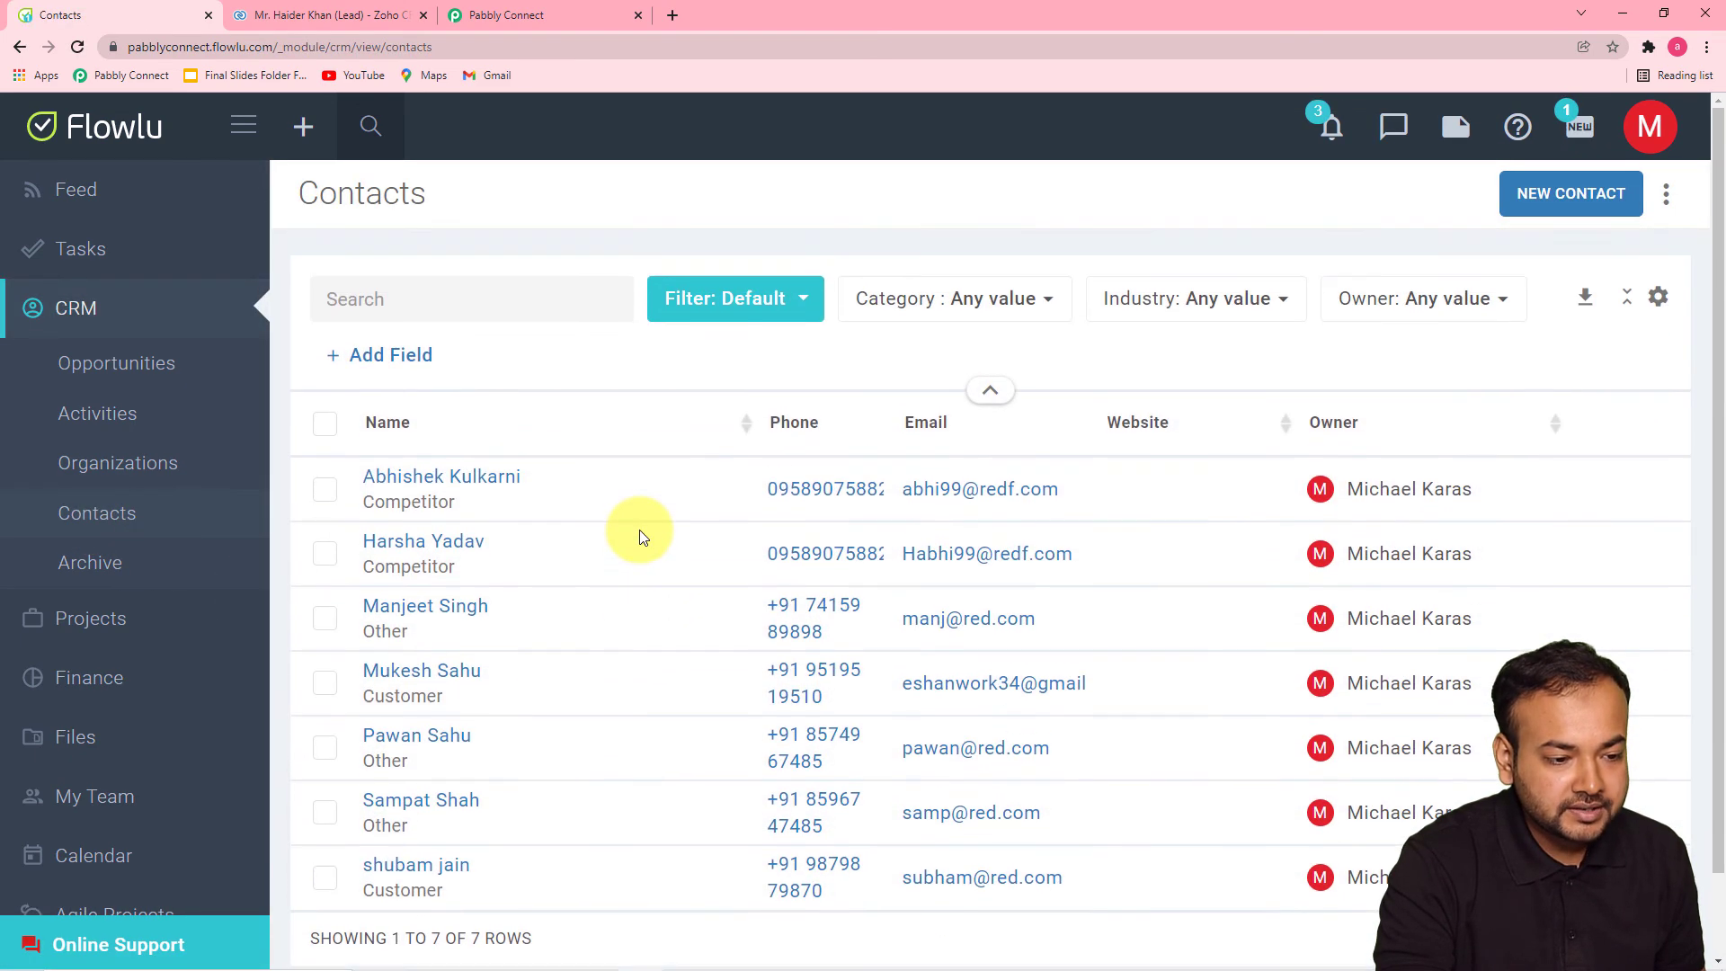
Return to Pabbly Connect, save the Flowlu action with a test request and review the received response
left_click(531, 13)
scroll(266, 609, "down", 6)
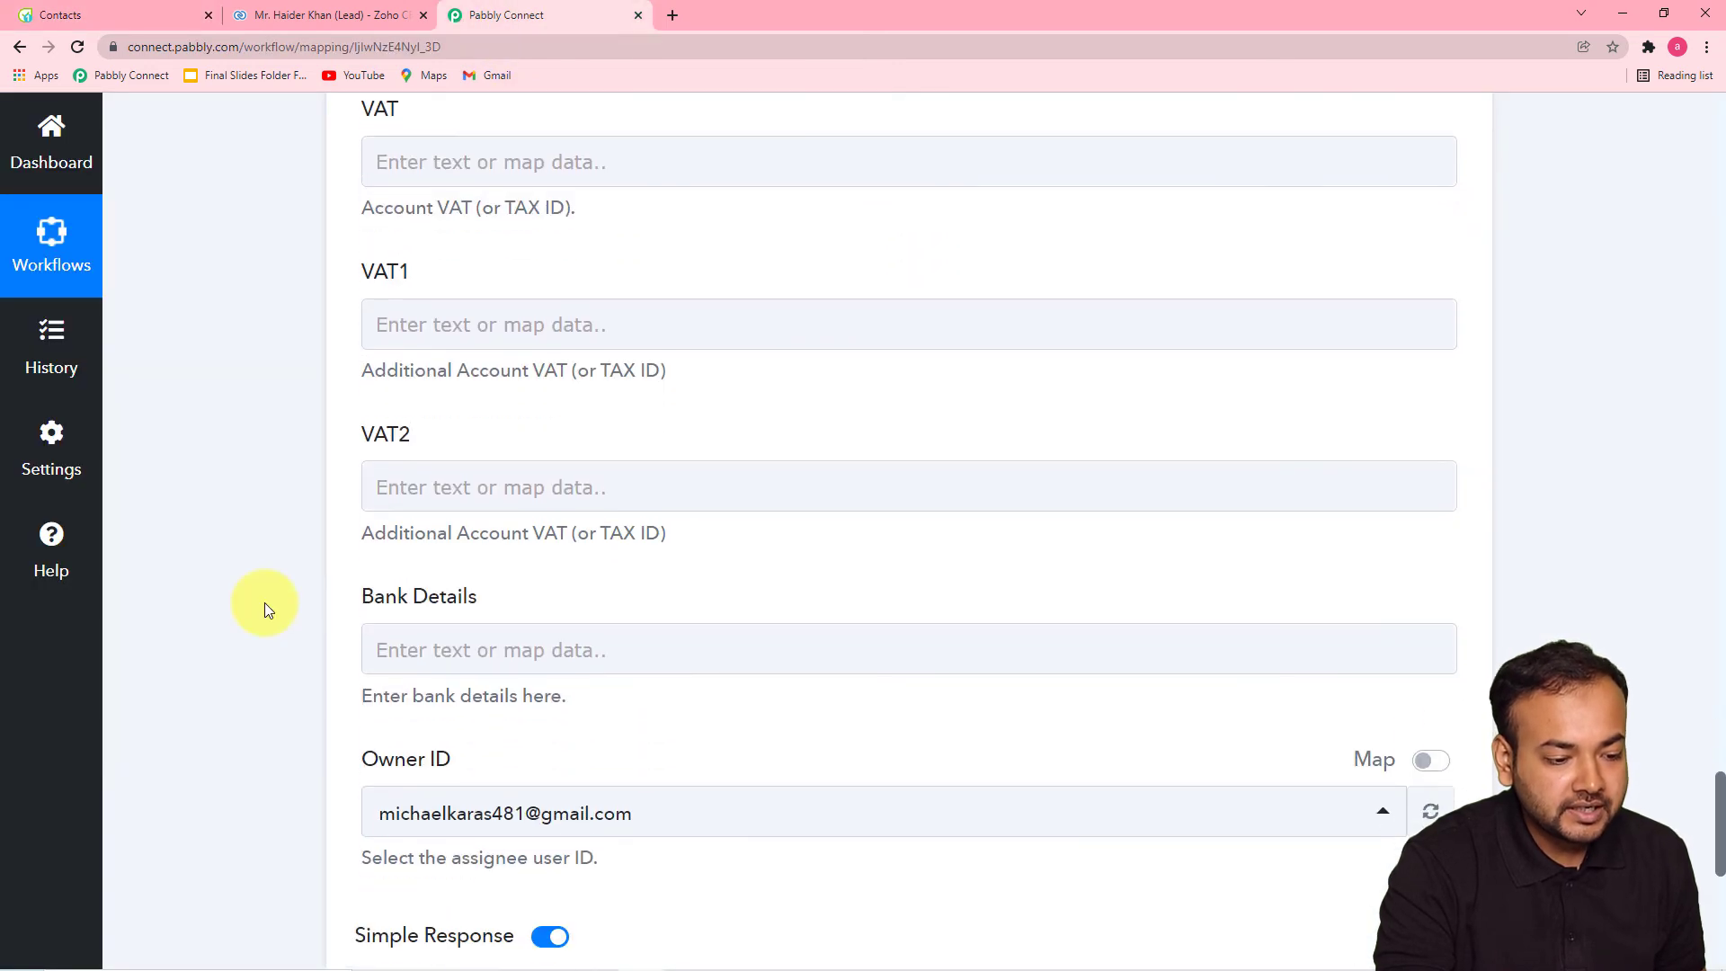
left_click(404, 649)
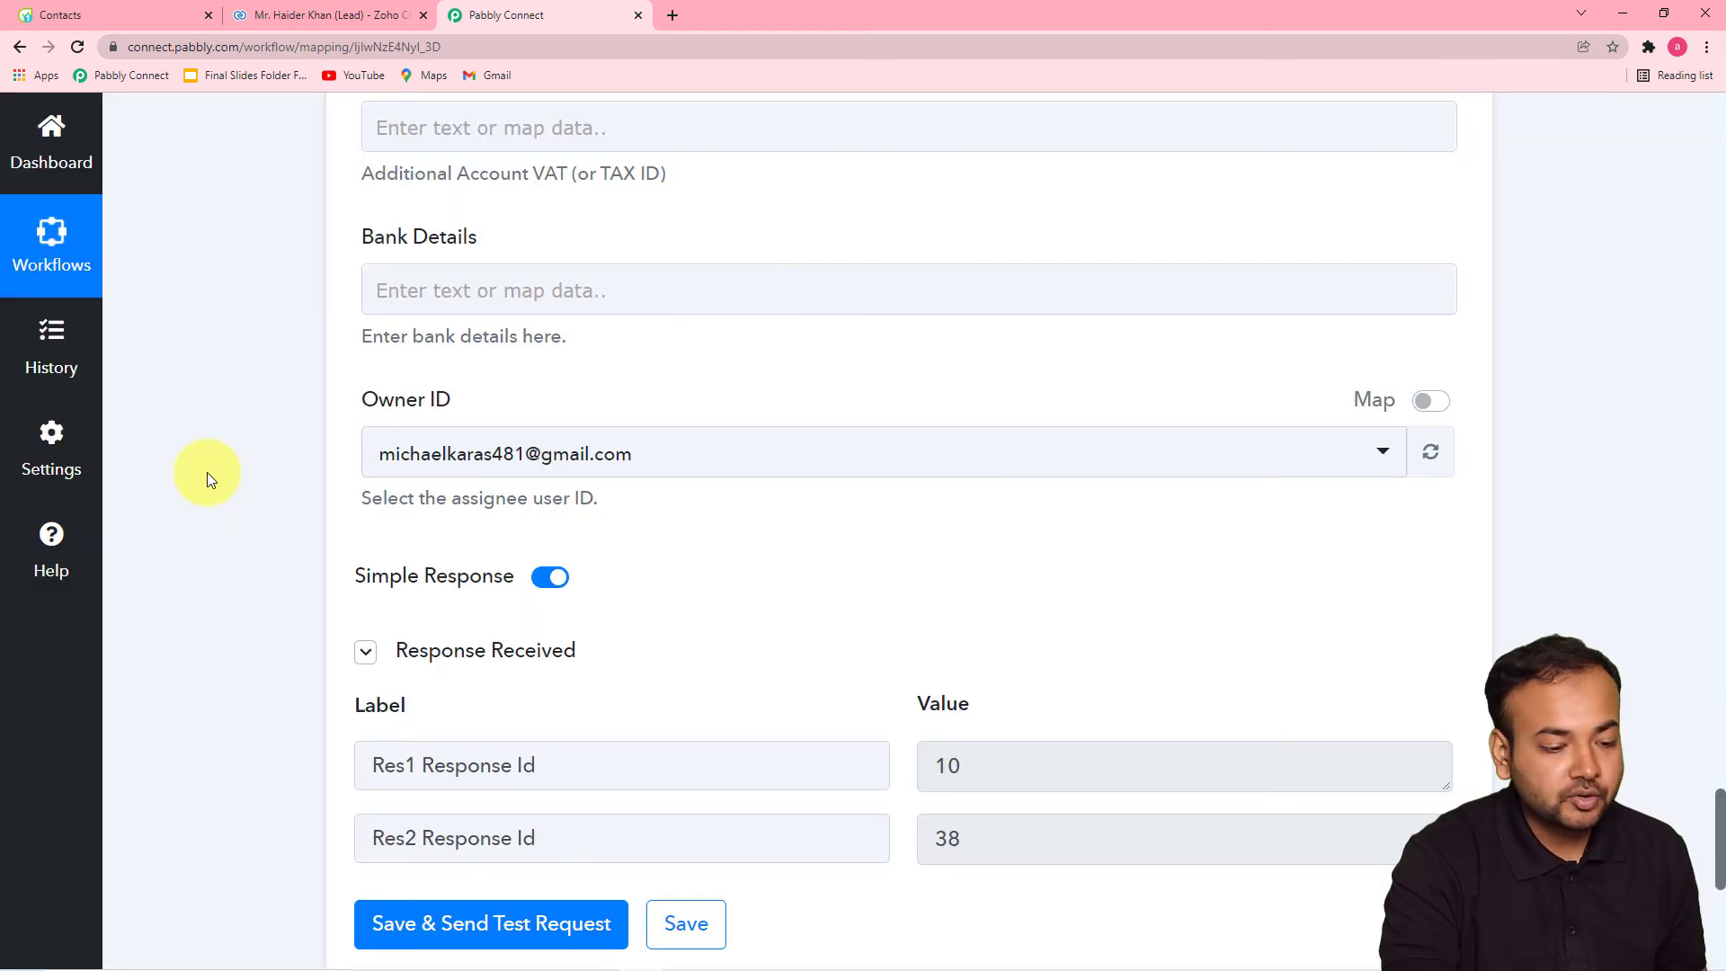
scroll(207, 472, "down", 4)
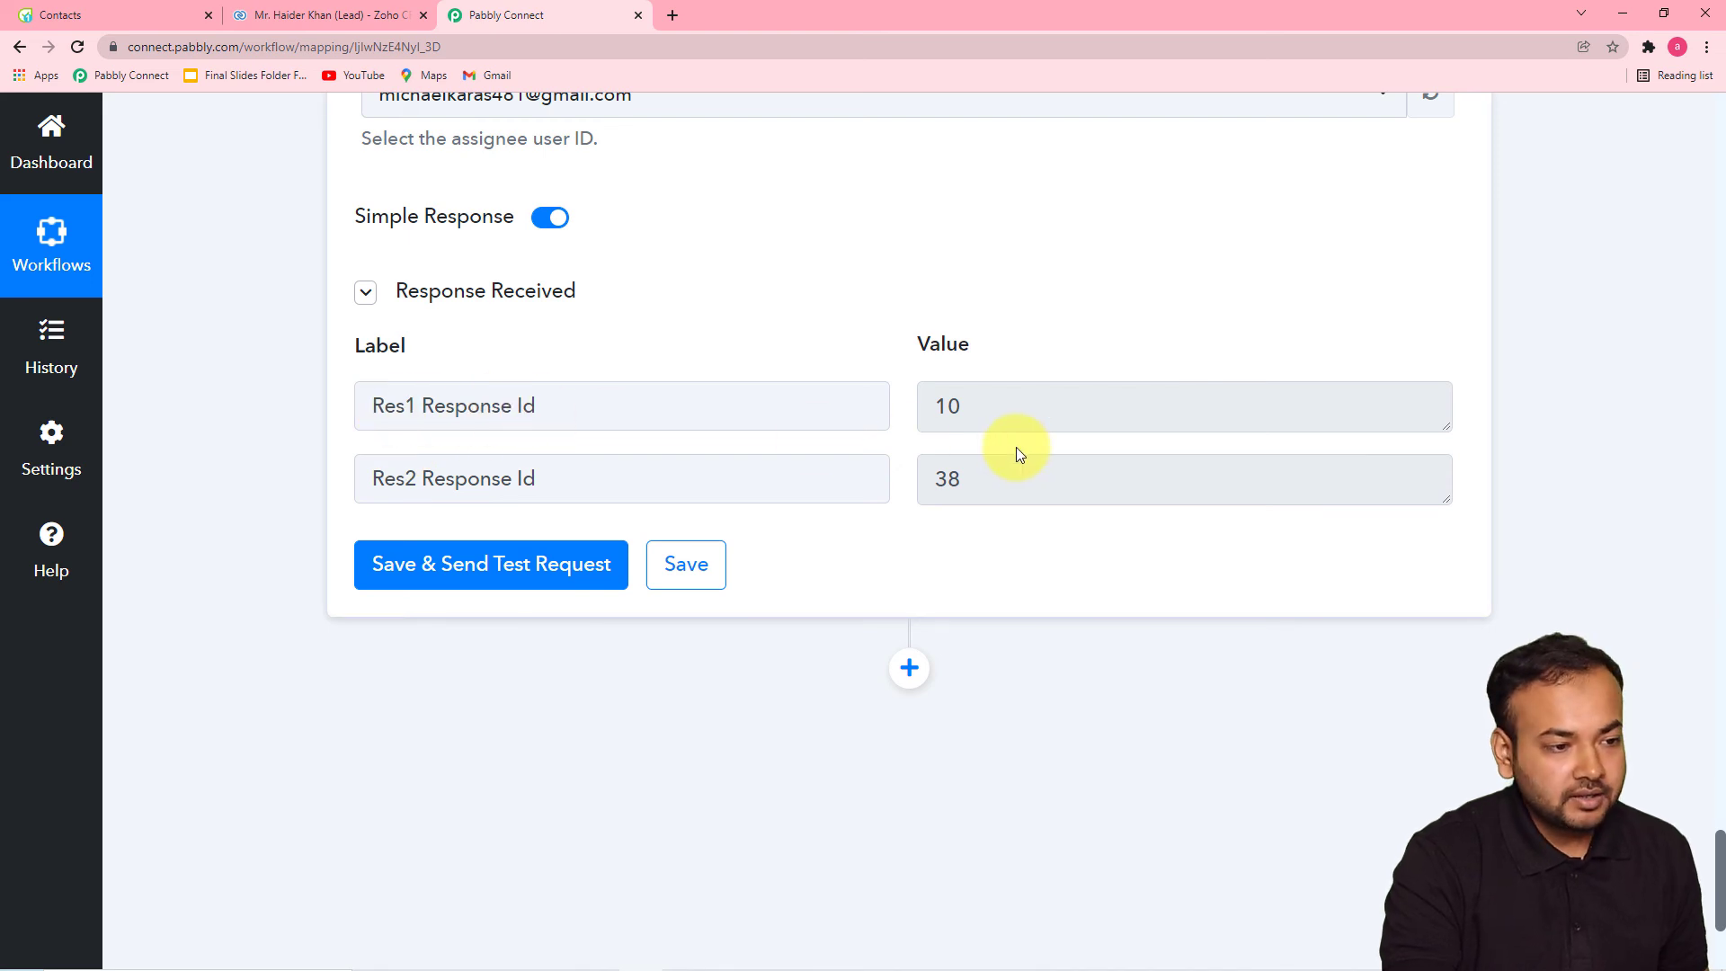
Switch to Flowlu and reload the Contacts list to check for the contact created by the test request
left_click(79, 16)
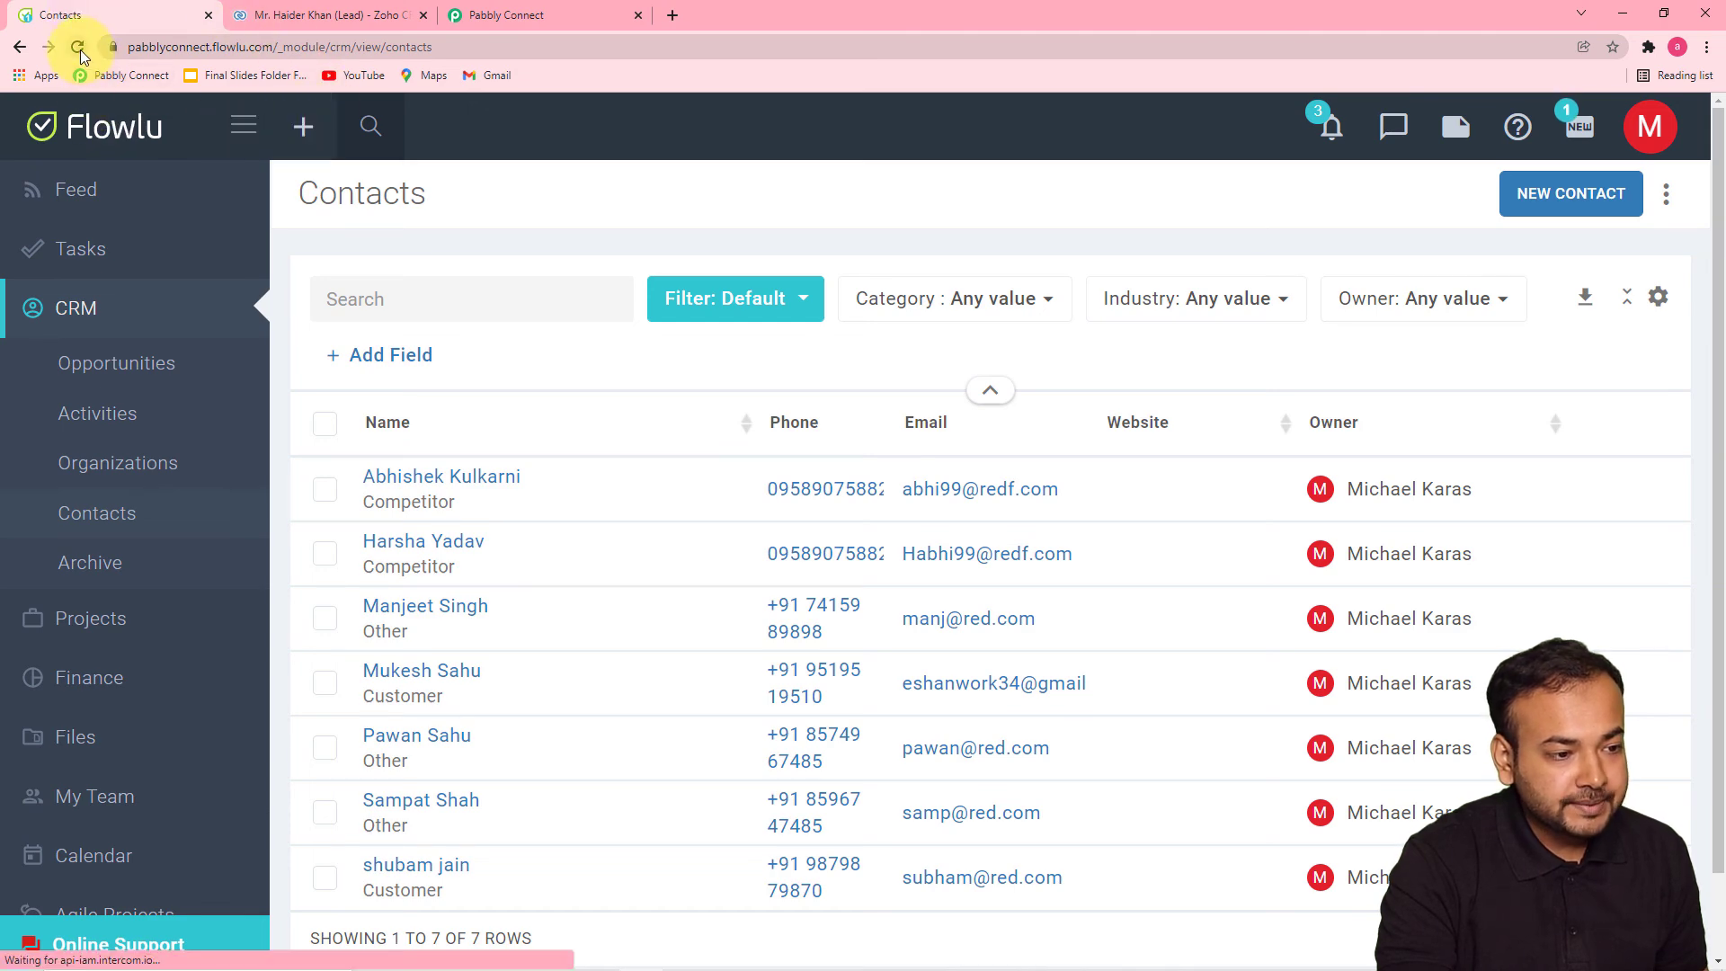
left_click(80, 50)
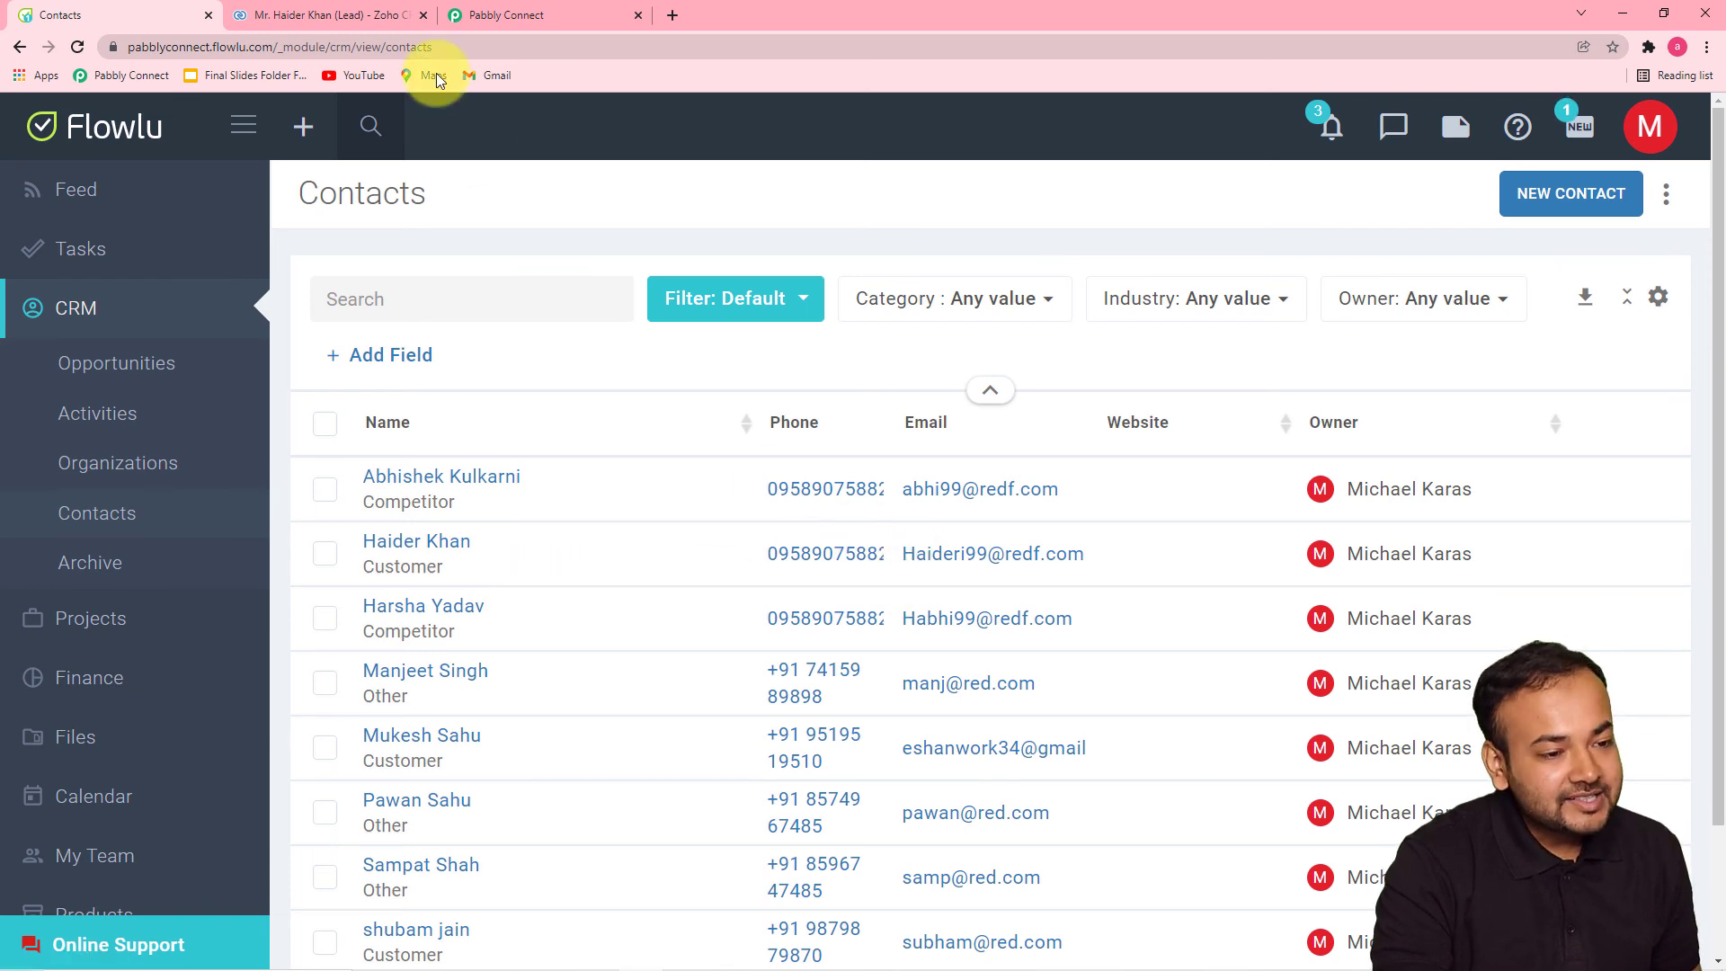
Return to Pabbly Connect and review the workflow's Zoho CRM trigger, including its event, module and captured lead response
left_click(502, 20)
scroll(1573, 483, "up", 13)
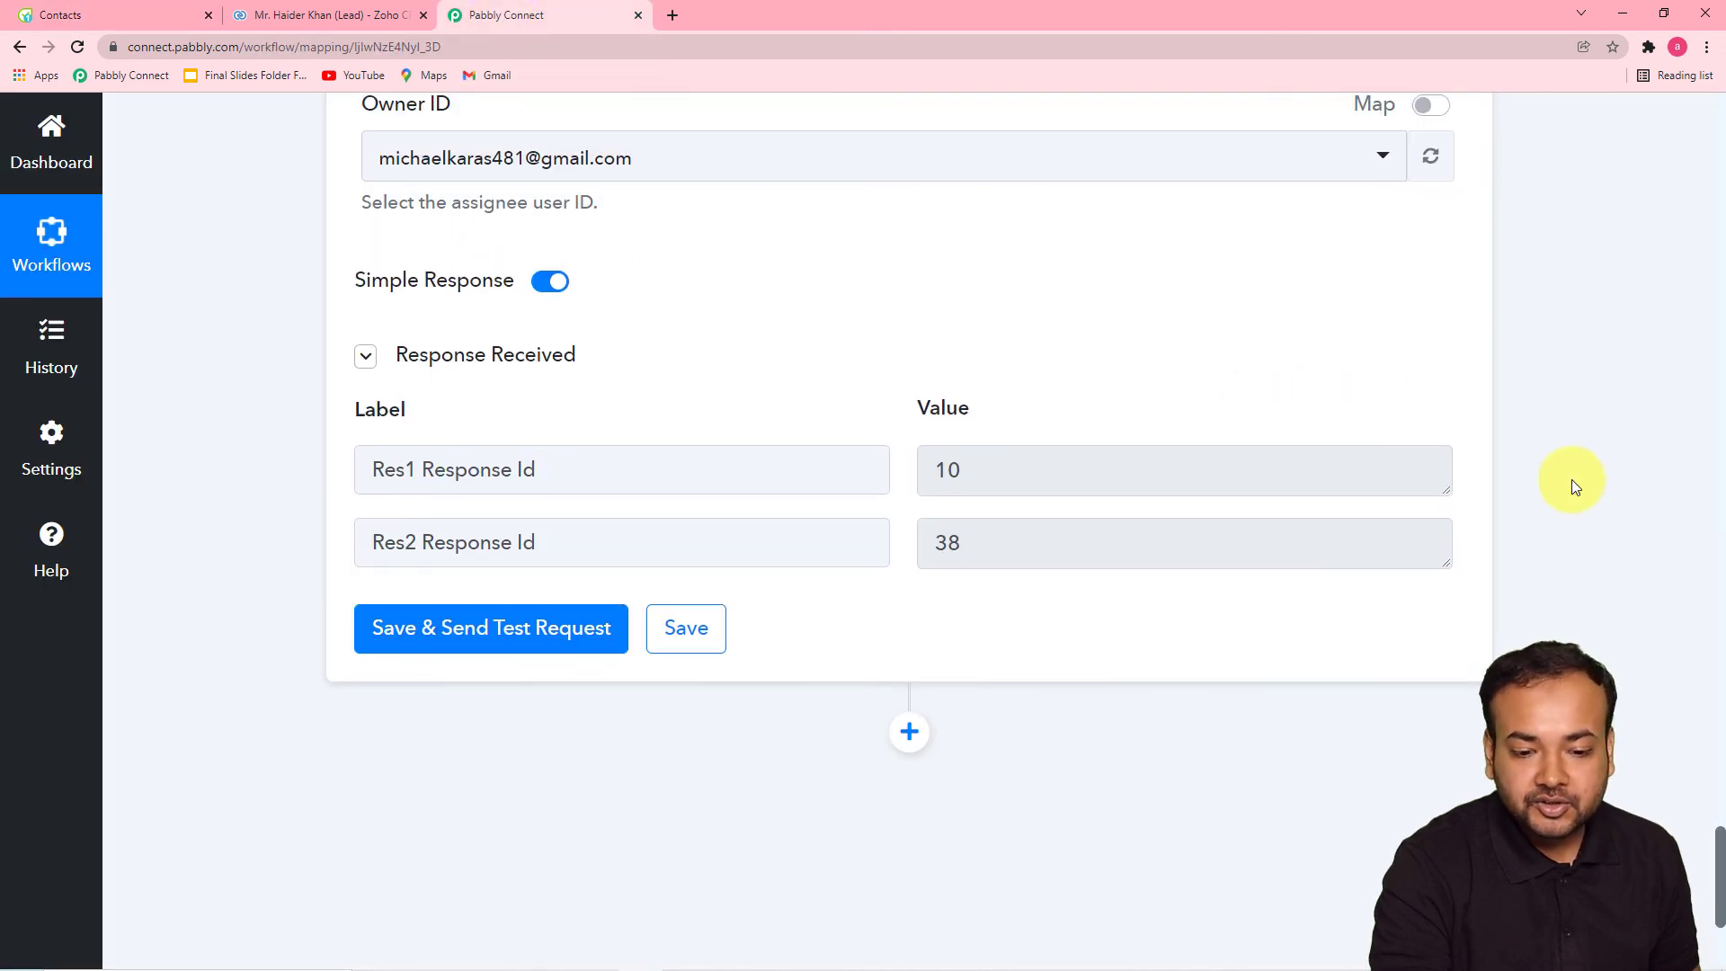
scroll(1575, 487, "up", 5)
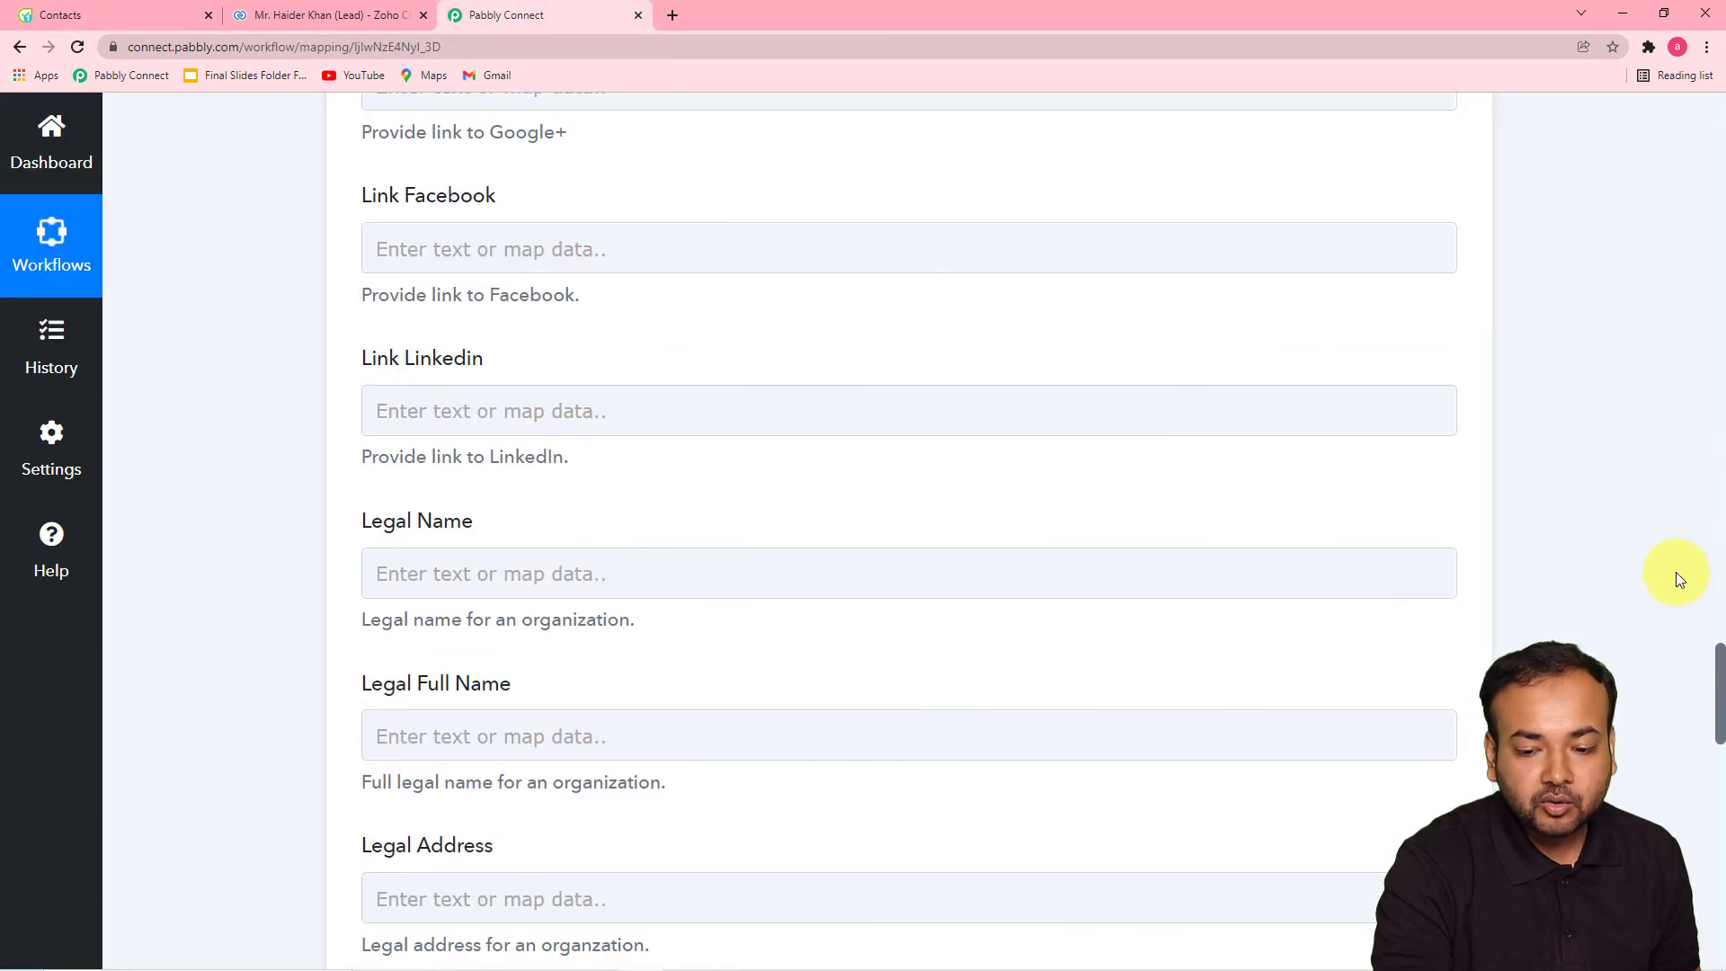
left_click_drag(1720, 704, 1663, 135)
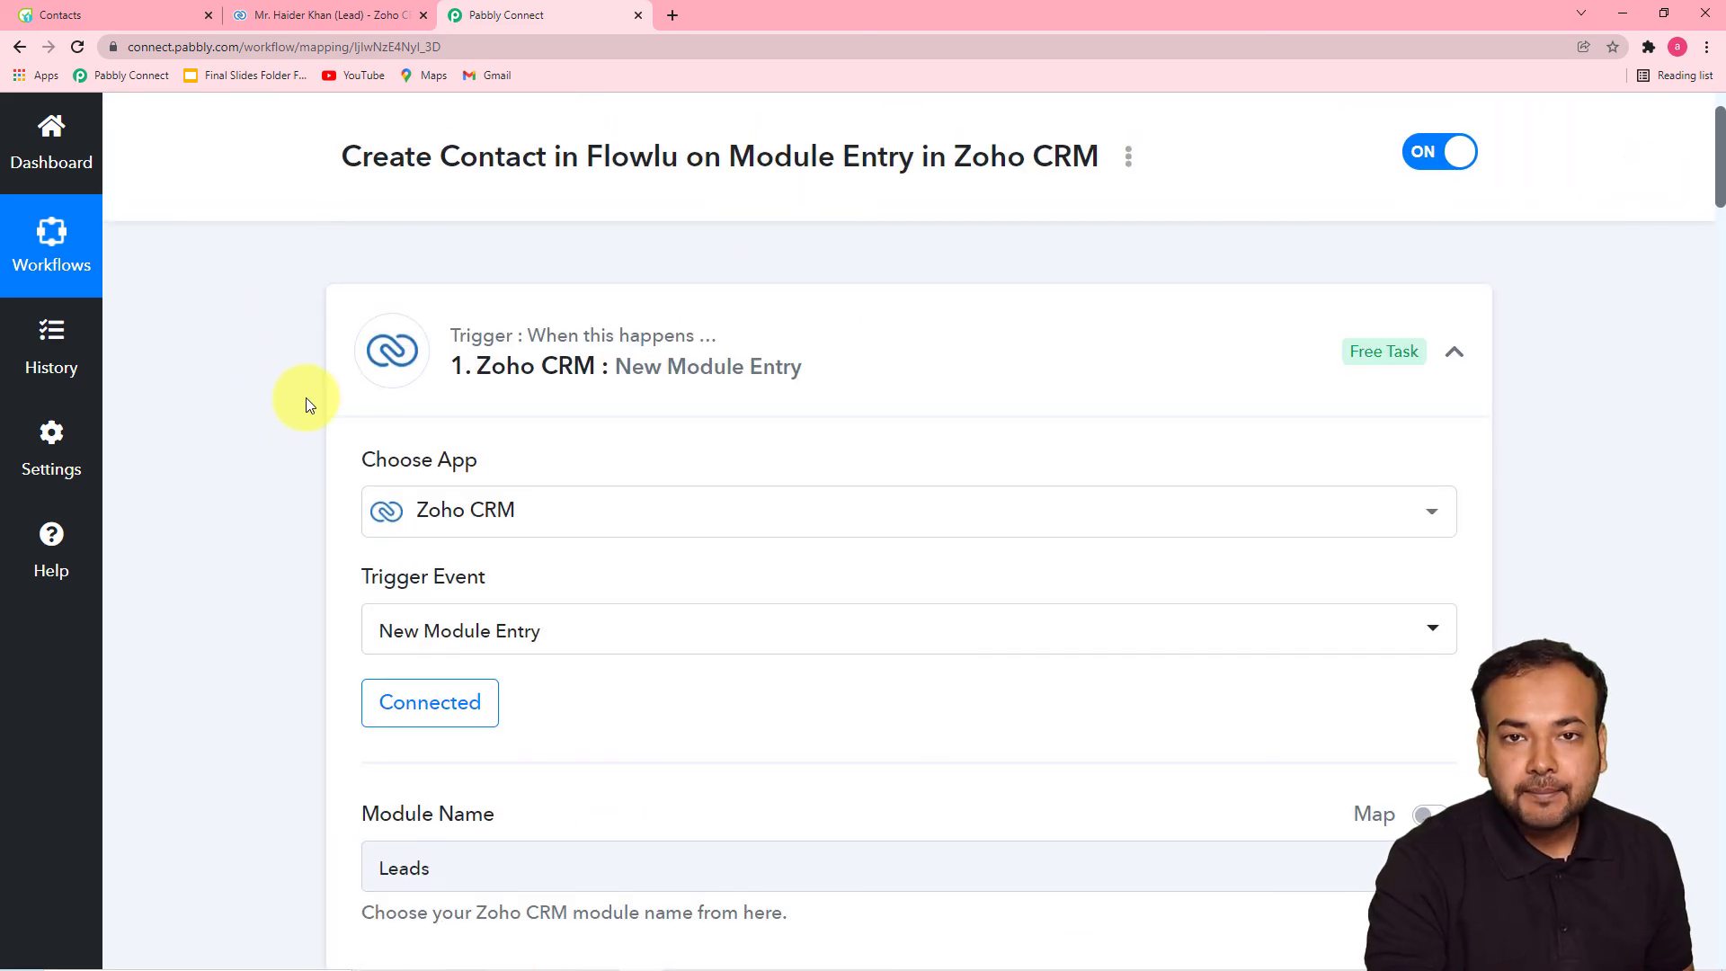
scroll(305, 402, "down", 4)
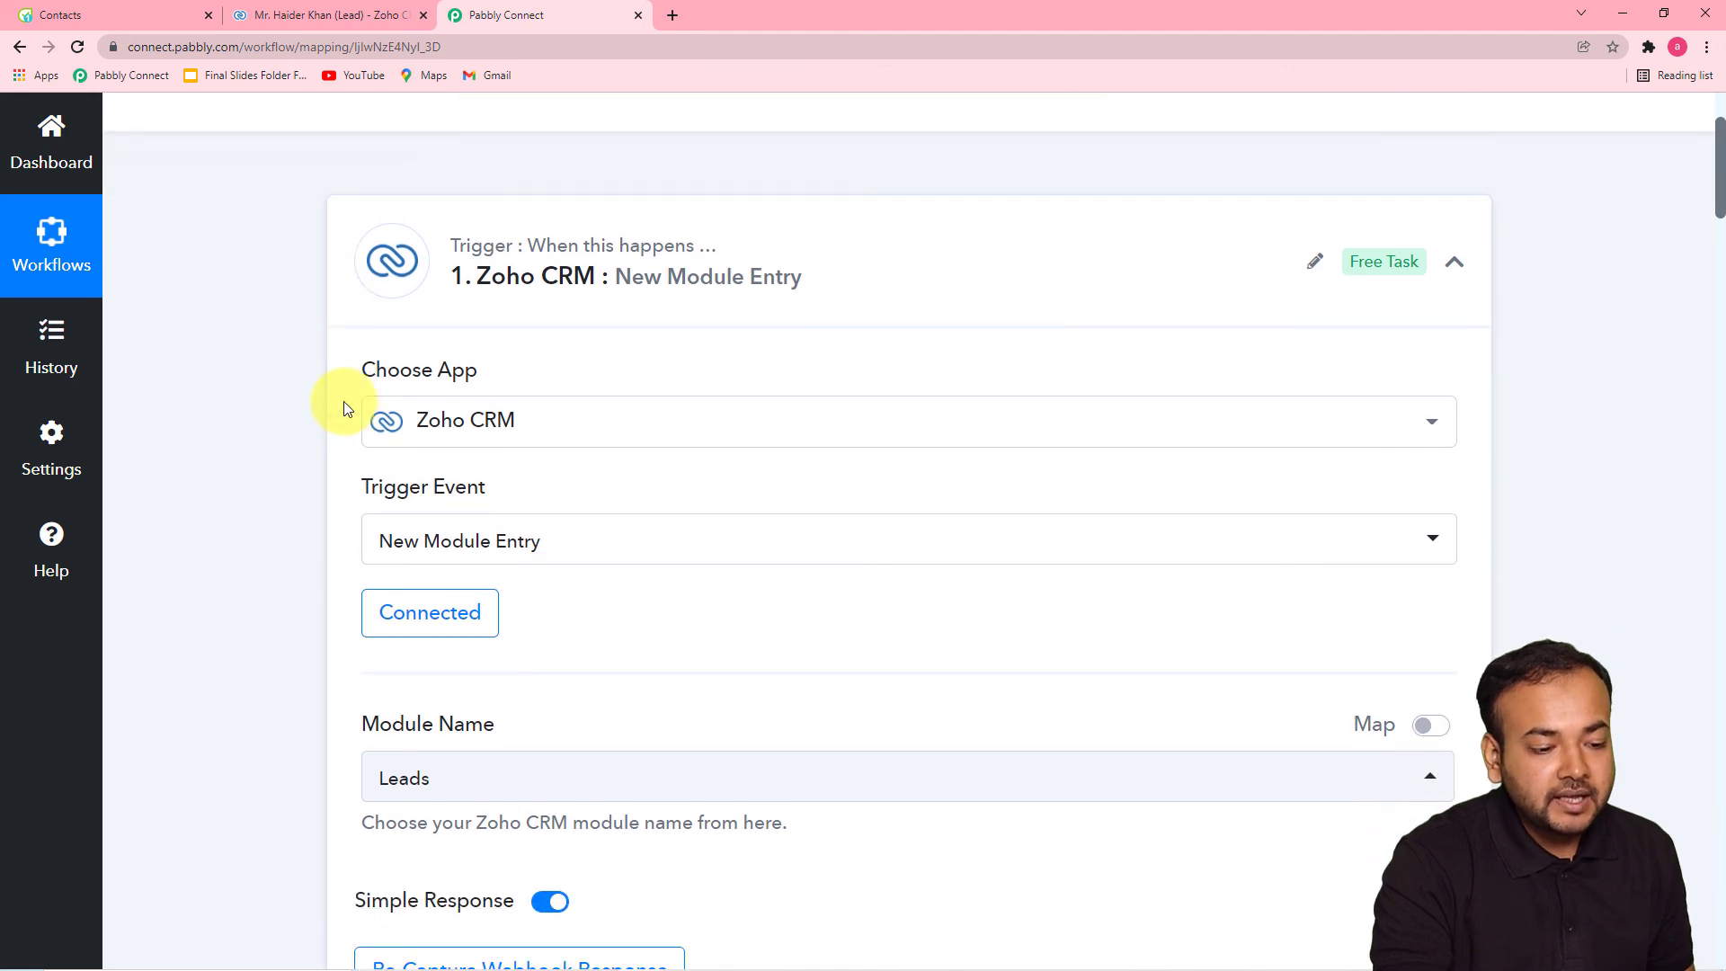
scroll(297, 409, "down", 2)
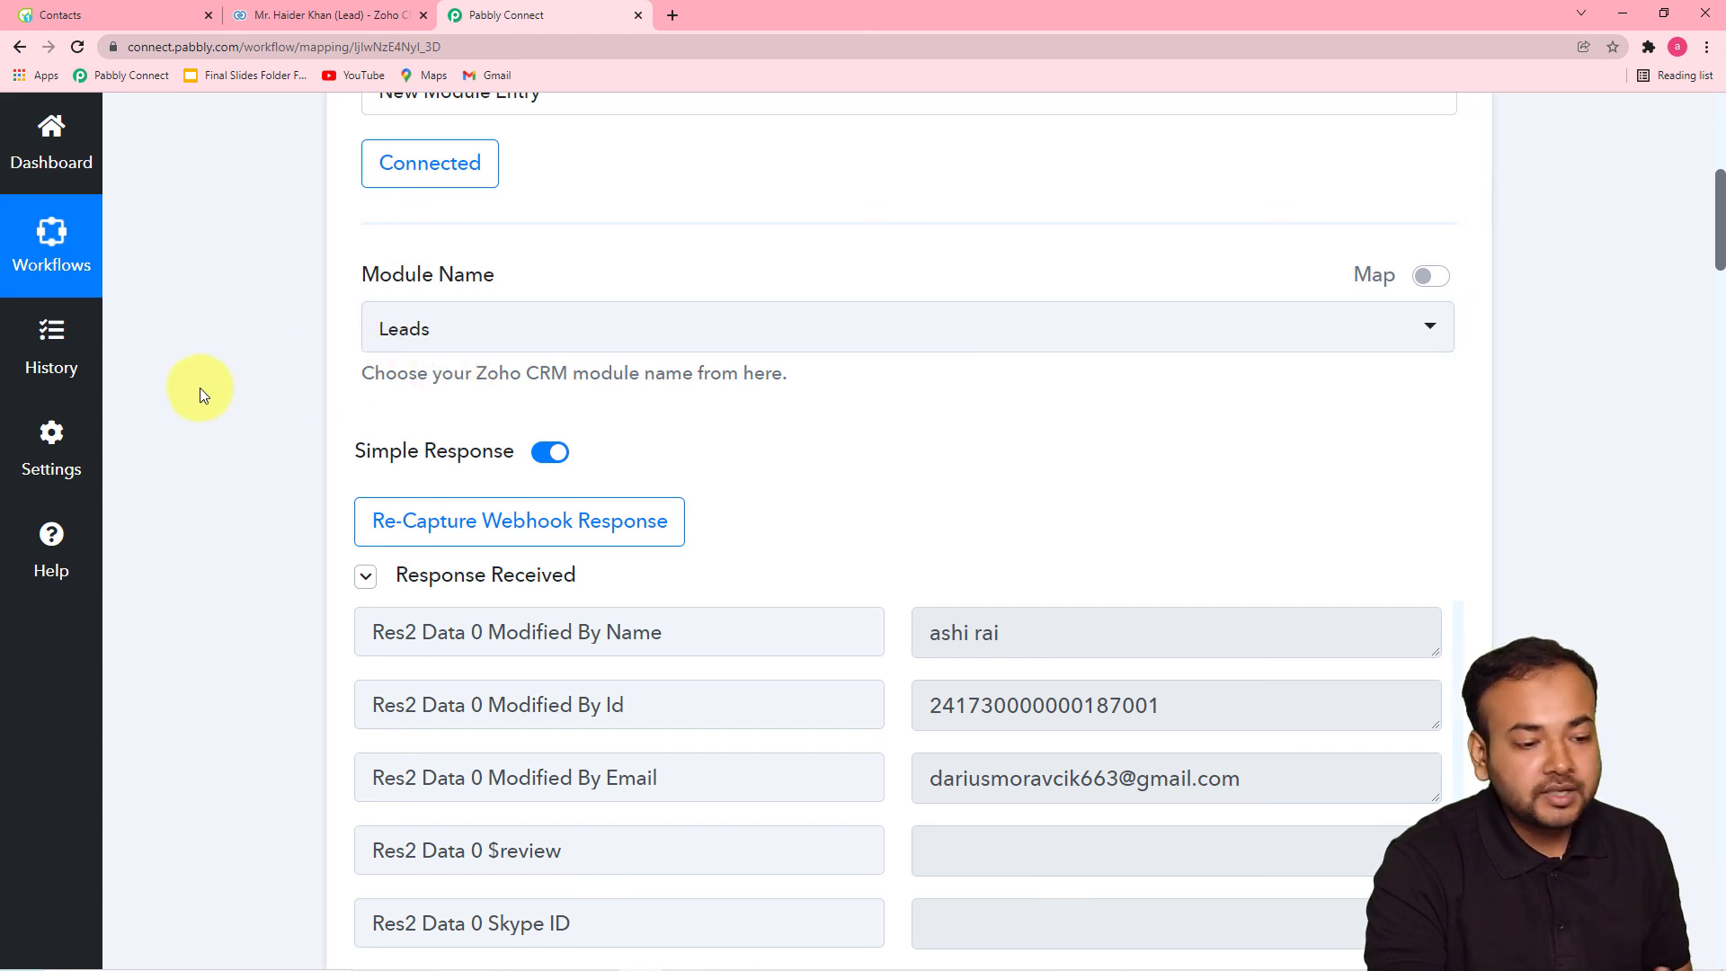
scroll(256, 472, "down", 6)
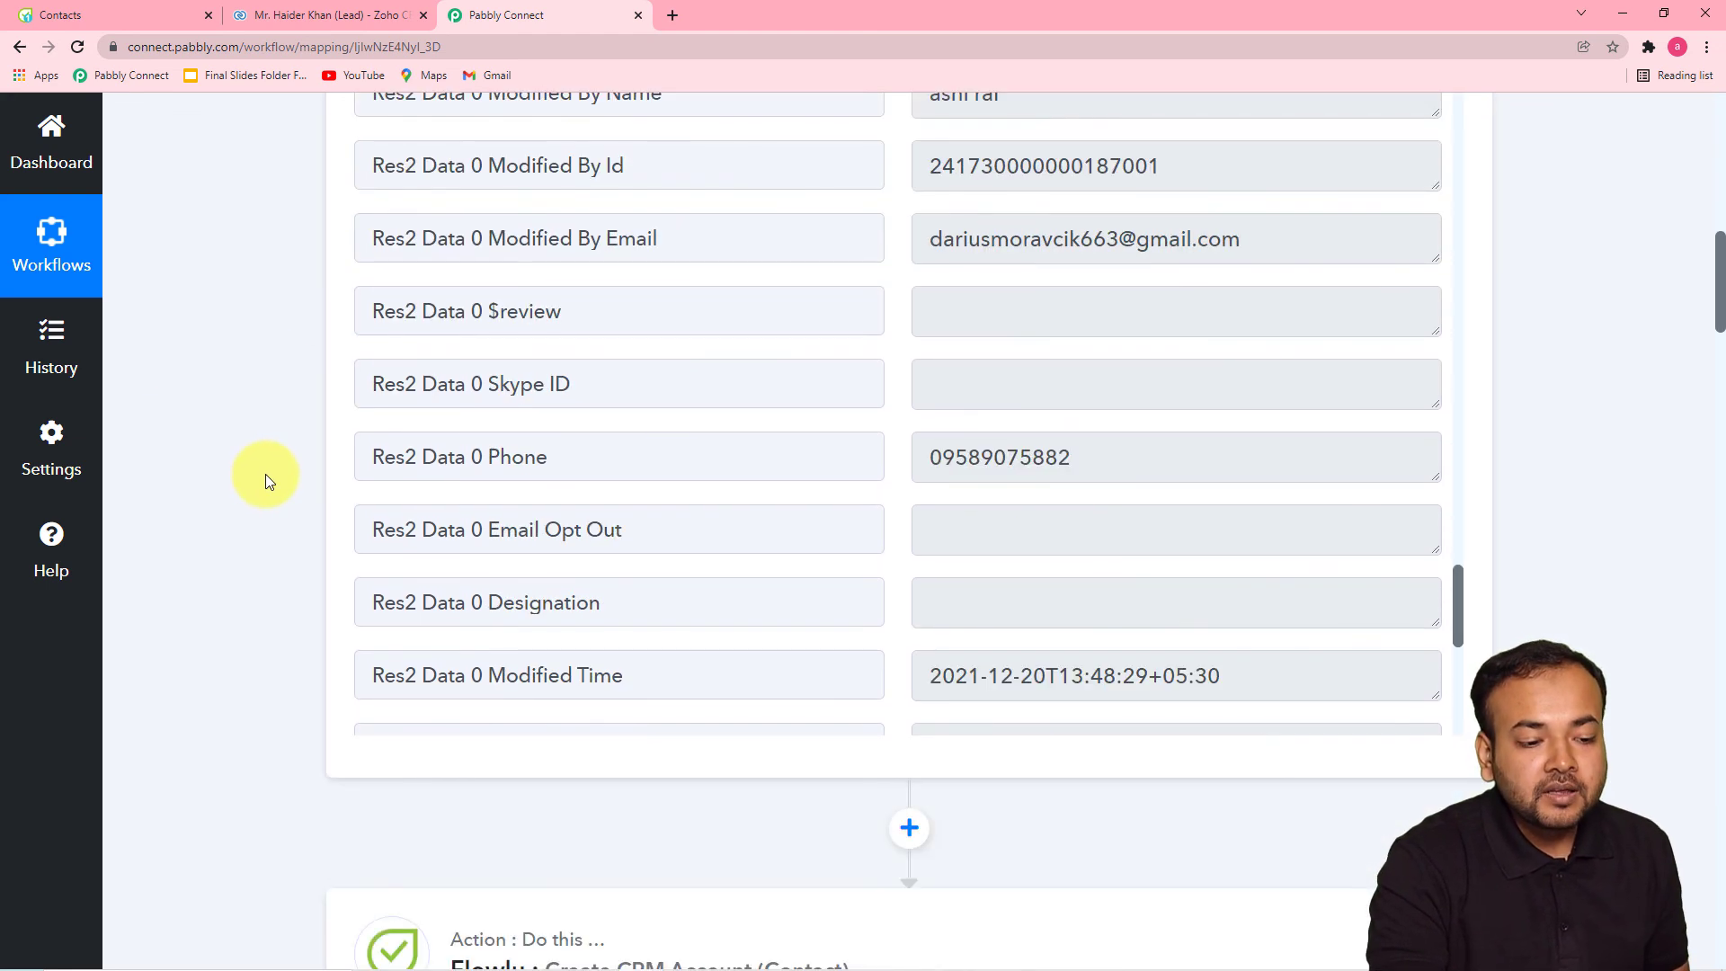
Review the Flowlu Create CRM Account (Contact) action's mapped fields and response, and save the action without sending another test request
scroll(267, 479, "down", 7)
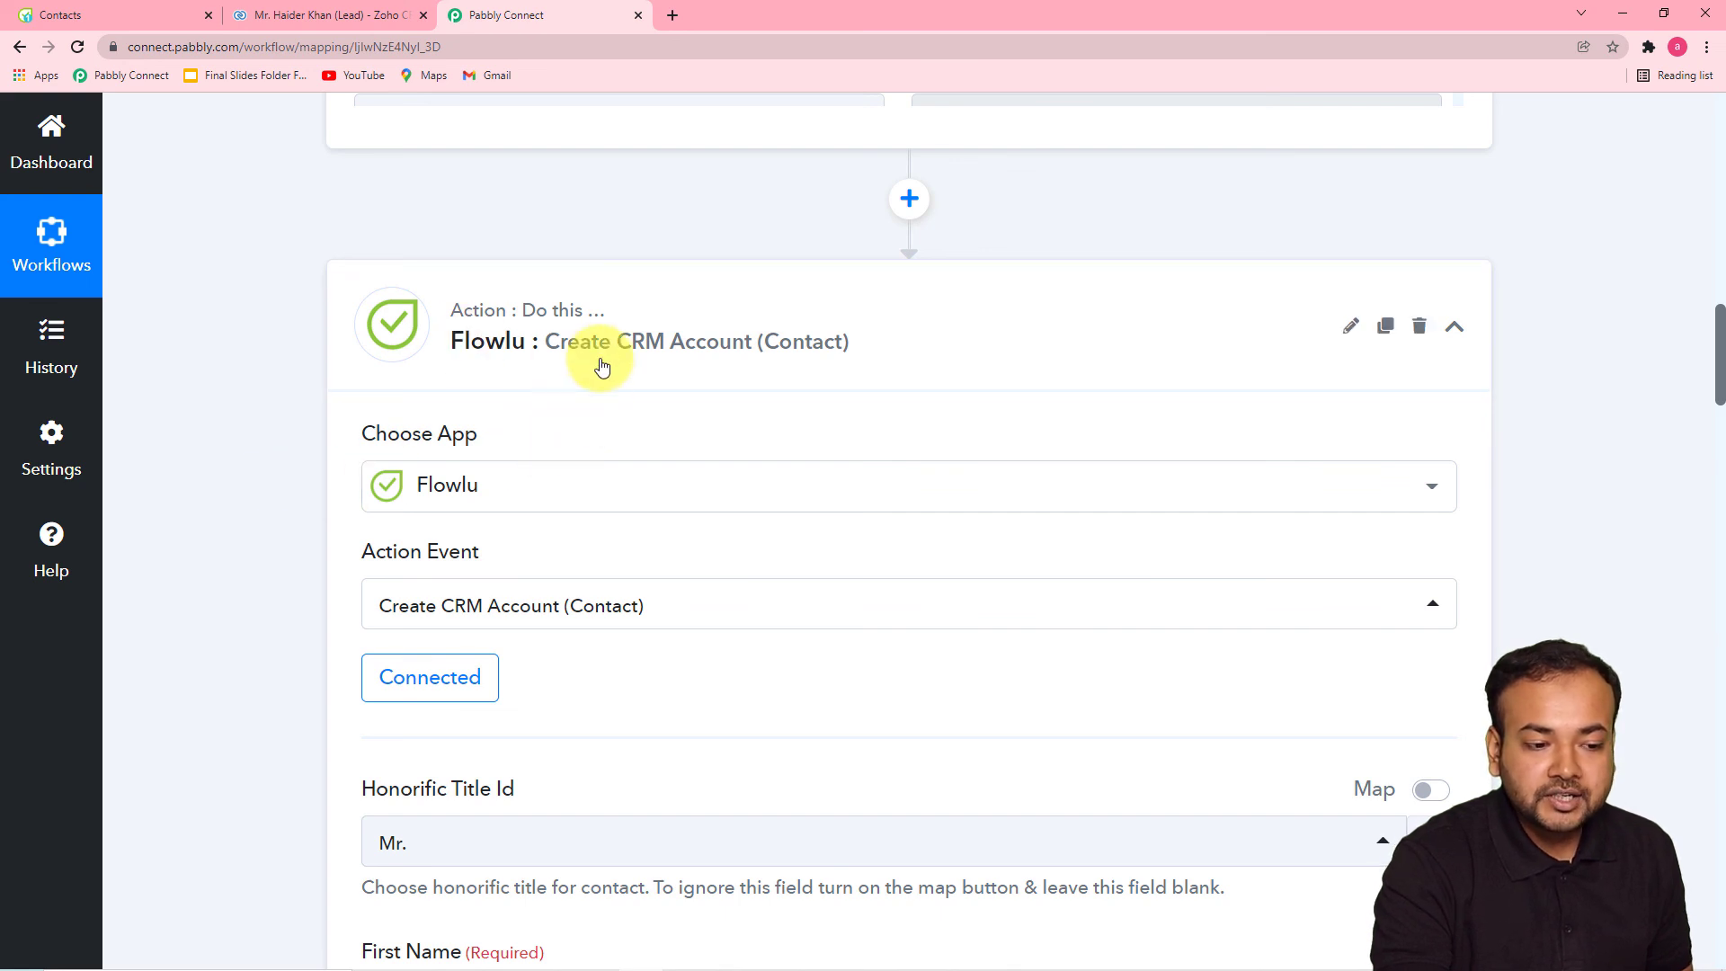
scroll(186, 429, "down", 5)
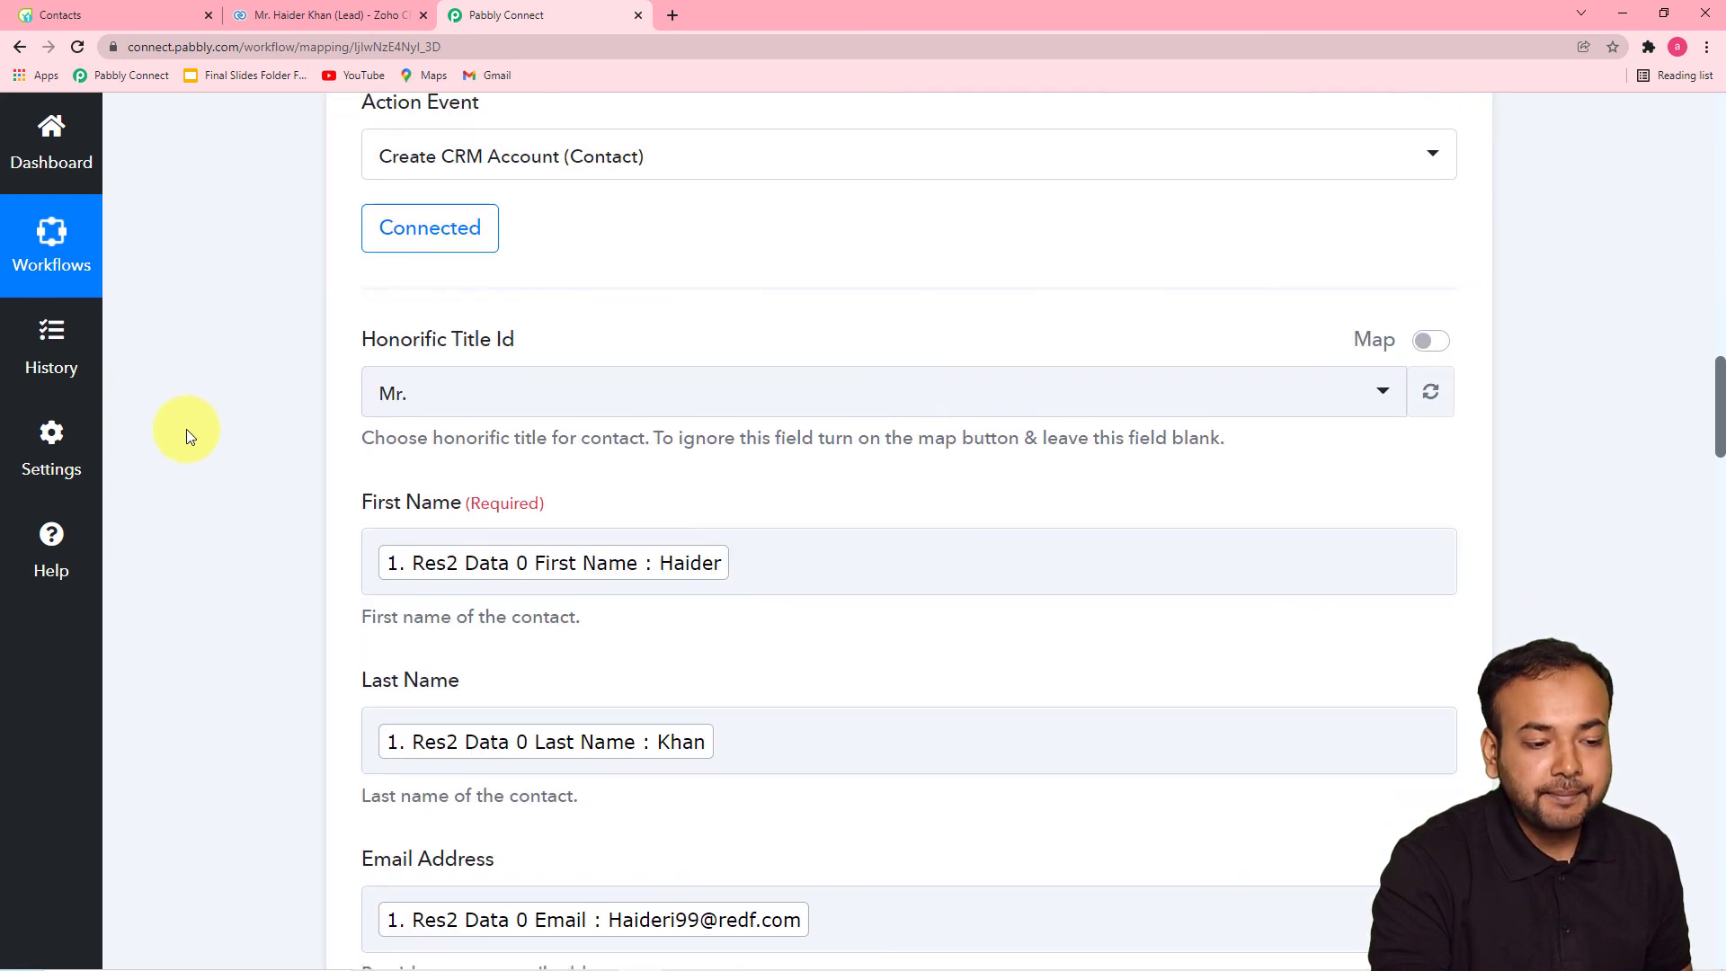
scroll(271, 433, "down", 1)
scroll(272, 433, "down", 14)
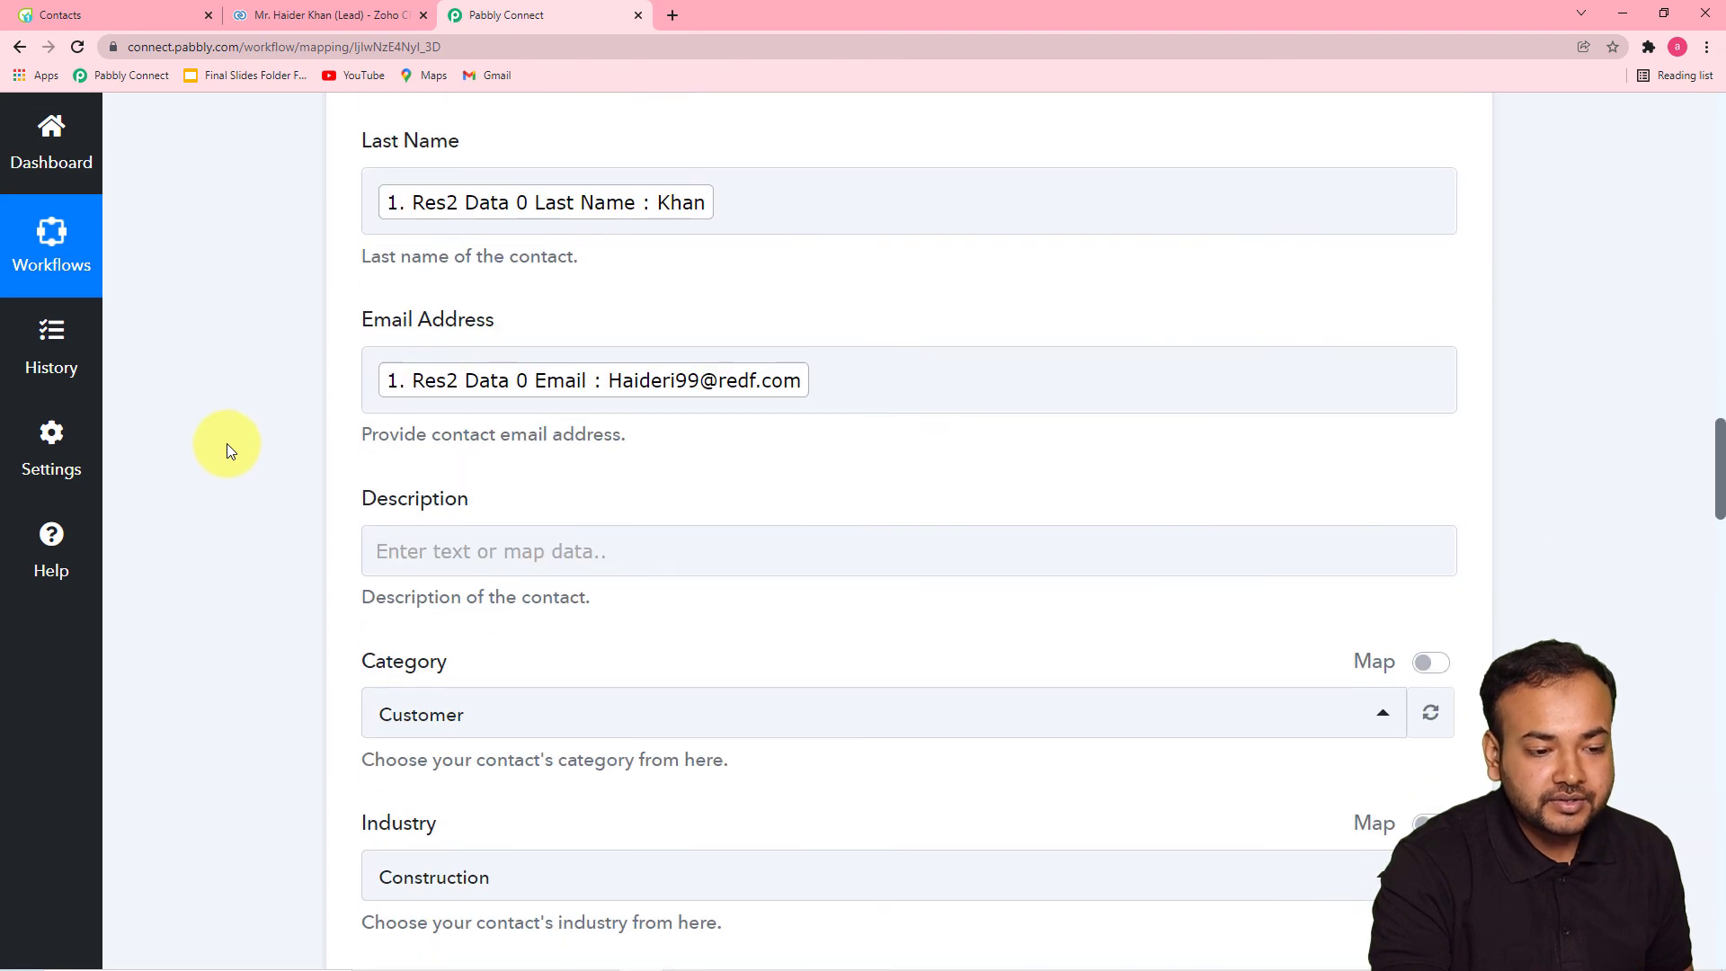
scroll(230, 446, "down", 20)
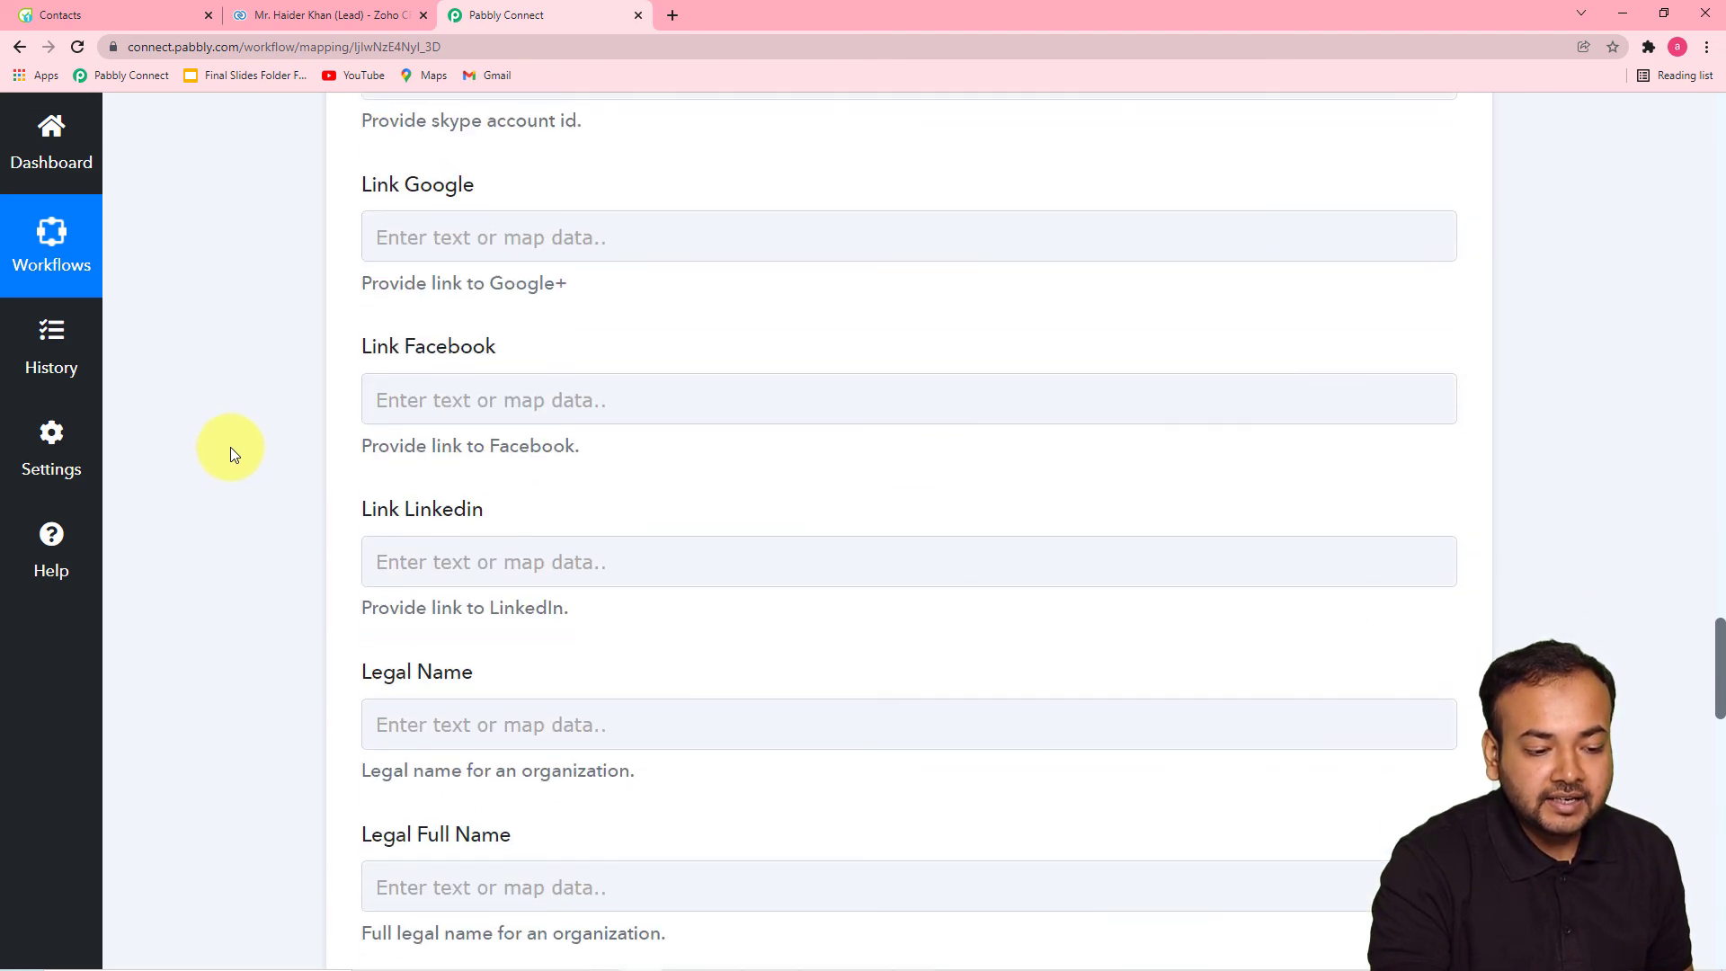
scroll(230, 446, "down", 5)
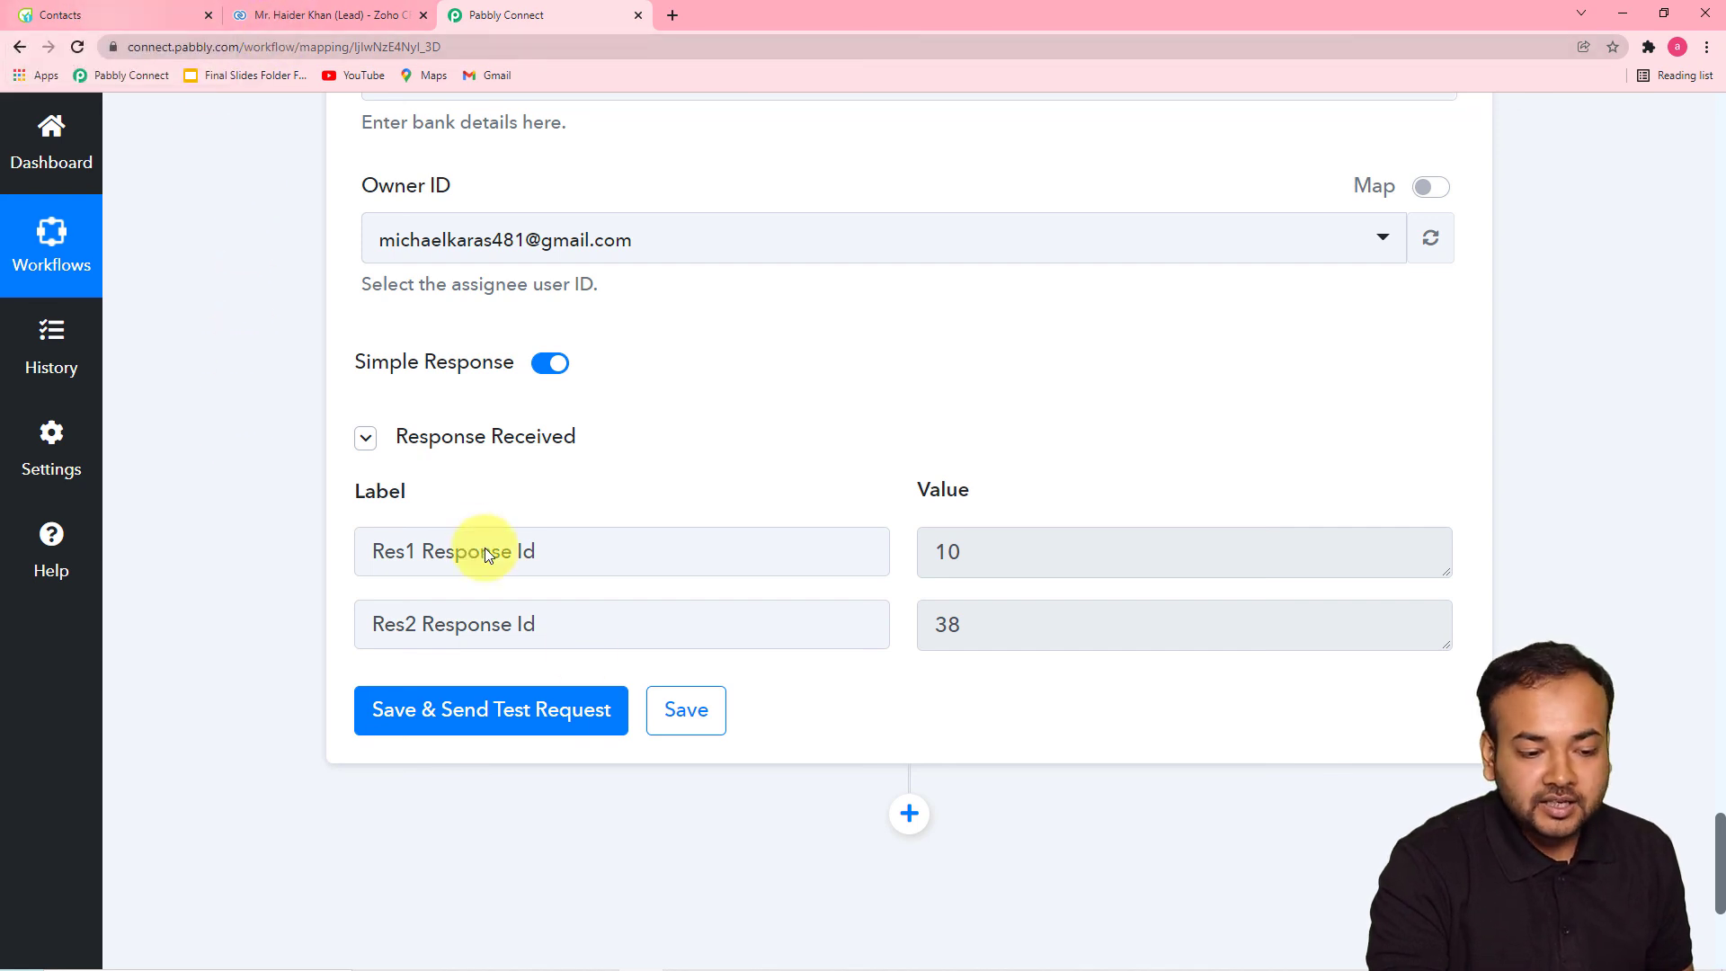
left_click(689, 715)
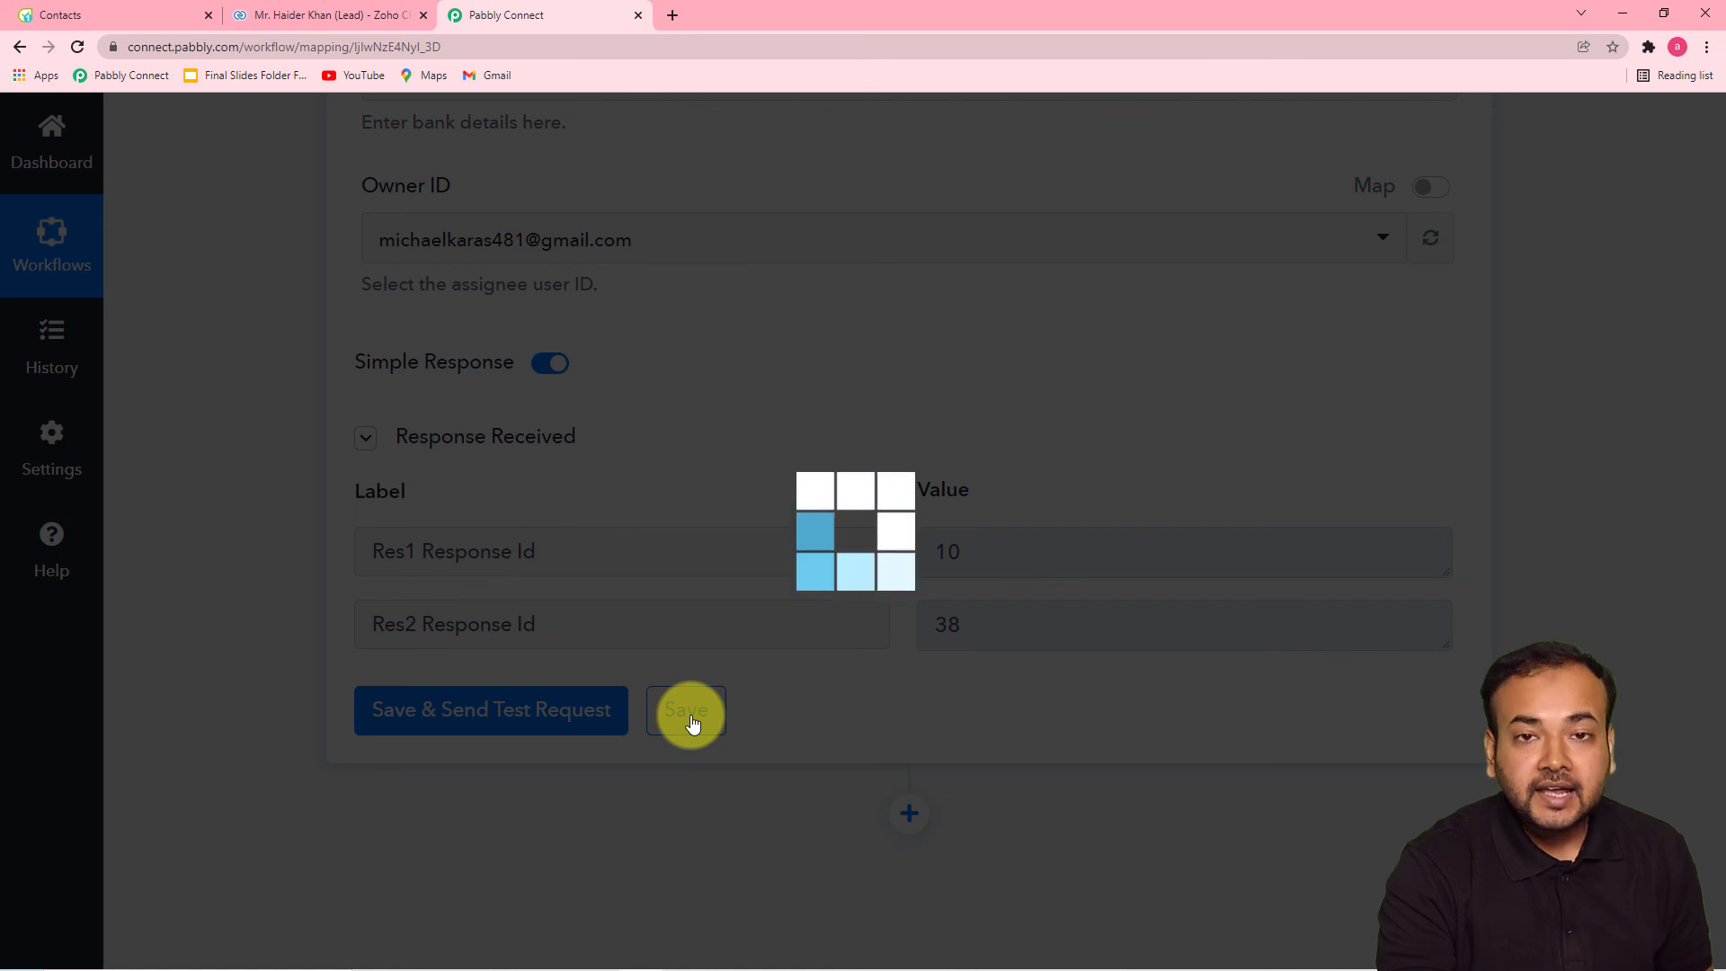